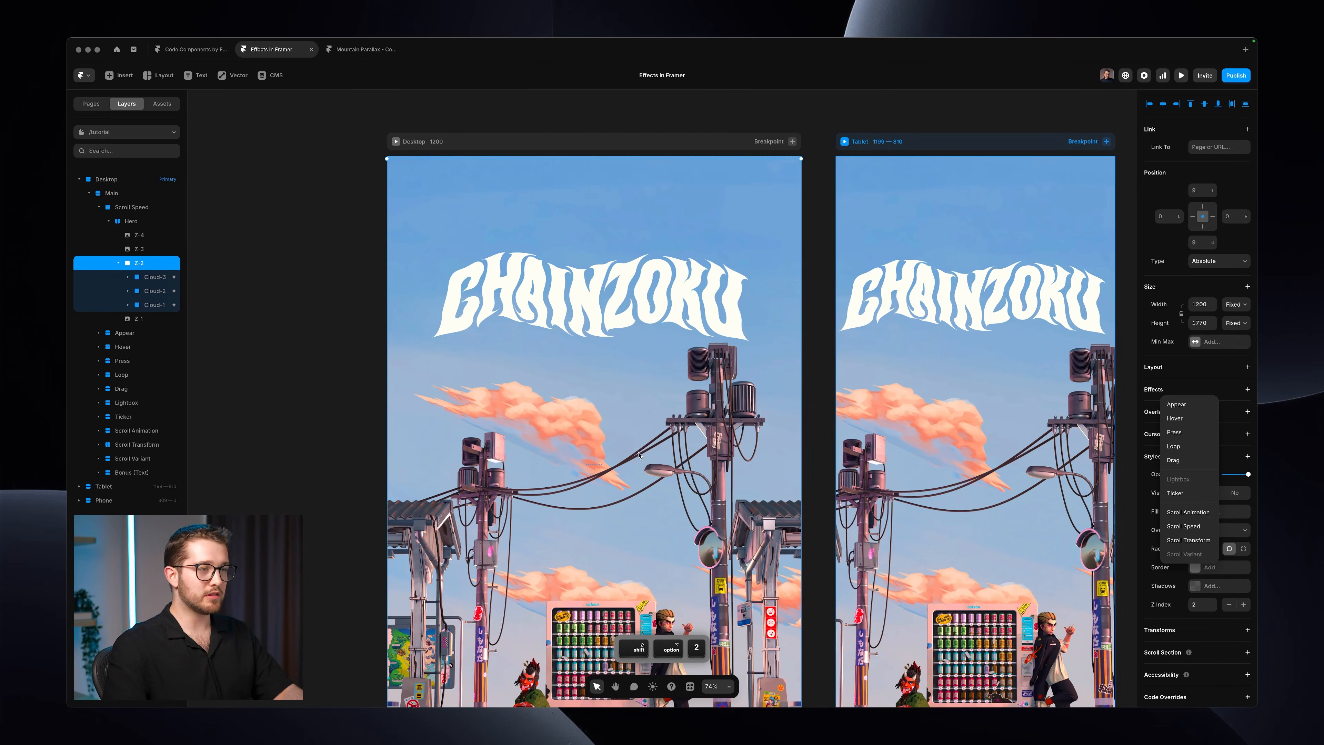
Step: Look over the tutorial page's sections, view the /starter page for comparison, and return to the /tutorial page
{"action": "scroll", "coordinate": [626, 449], "scroll_direction": "down", "scroll_amount": 20}
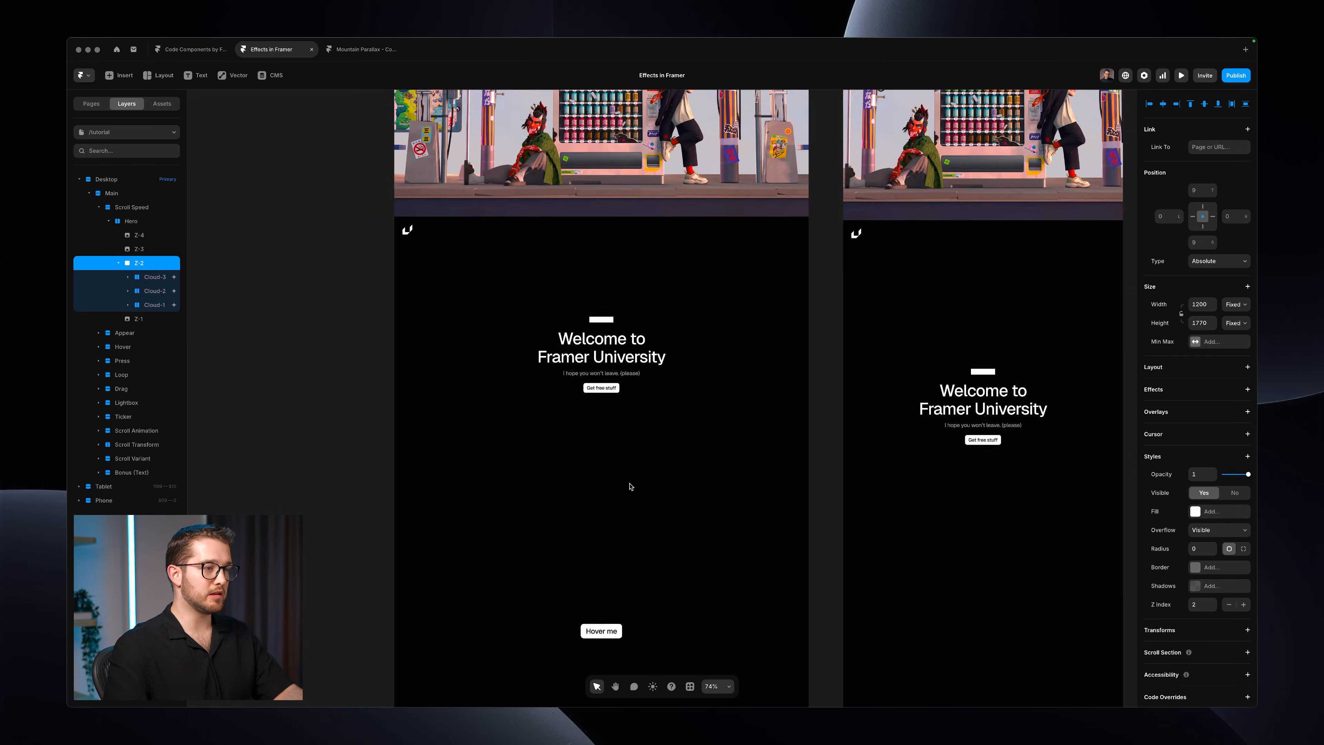
{"action": "scroll", "coordinate": [630, 486], "scroll_direction": "down", "scroll_amount": 15}
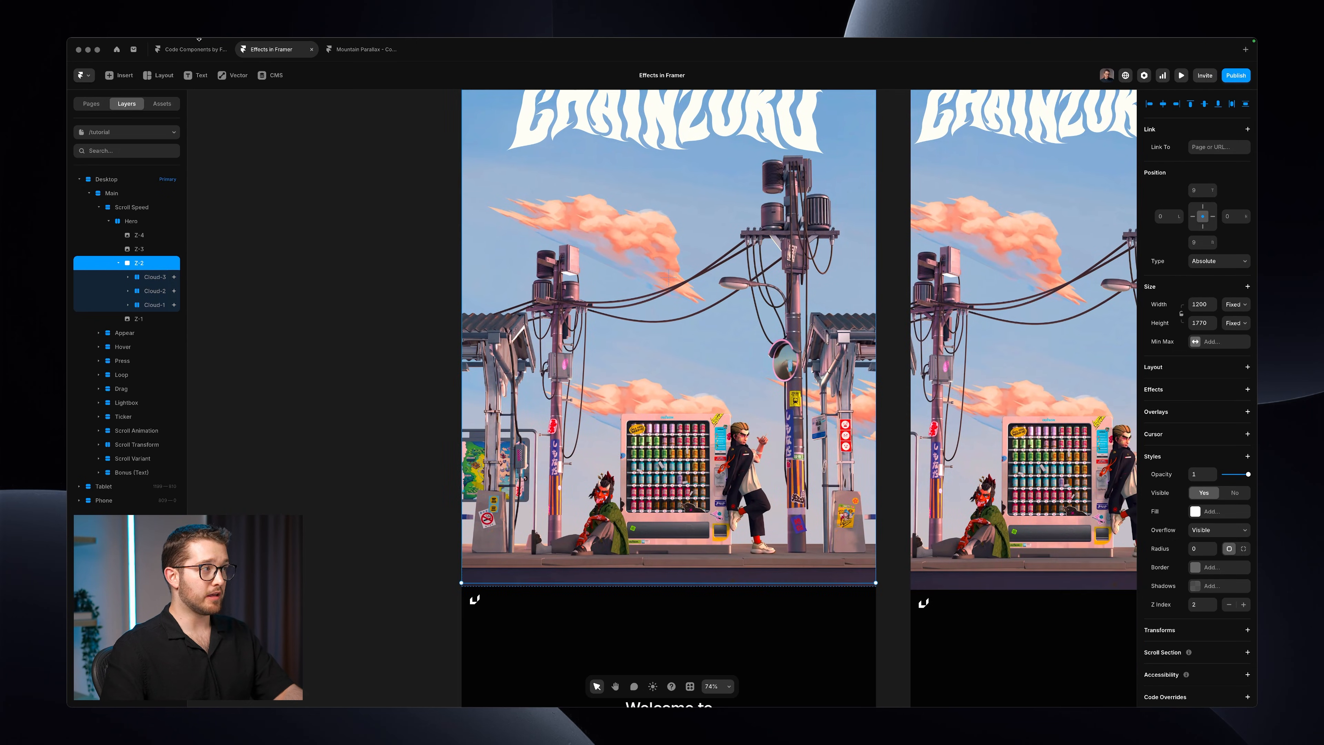
{"action": "left_click", "coordinate": [254, 156]}
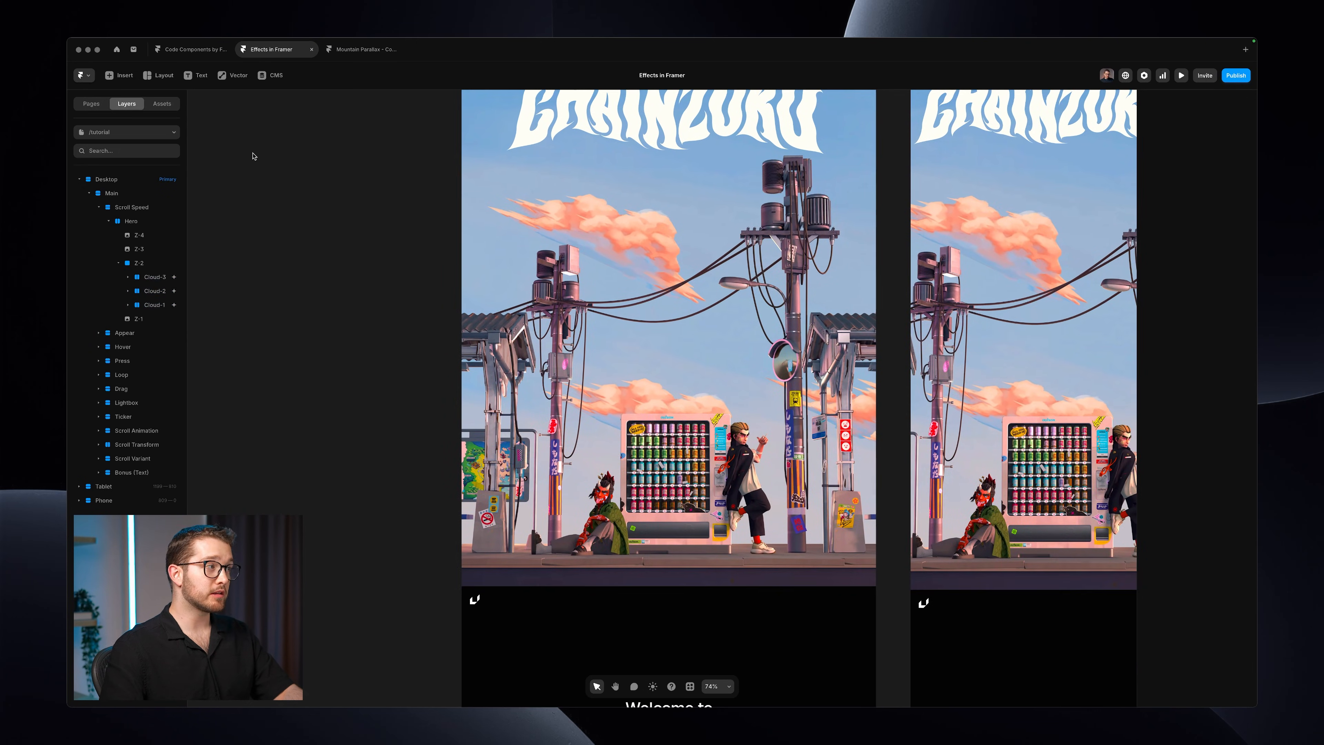
{"action": "left_click", "coordinate": [92, 105]}
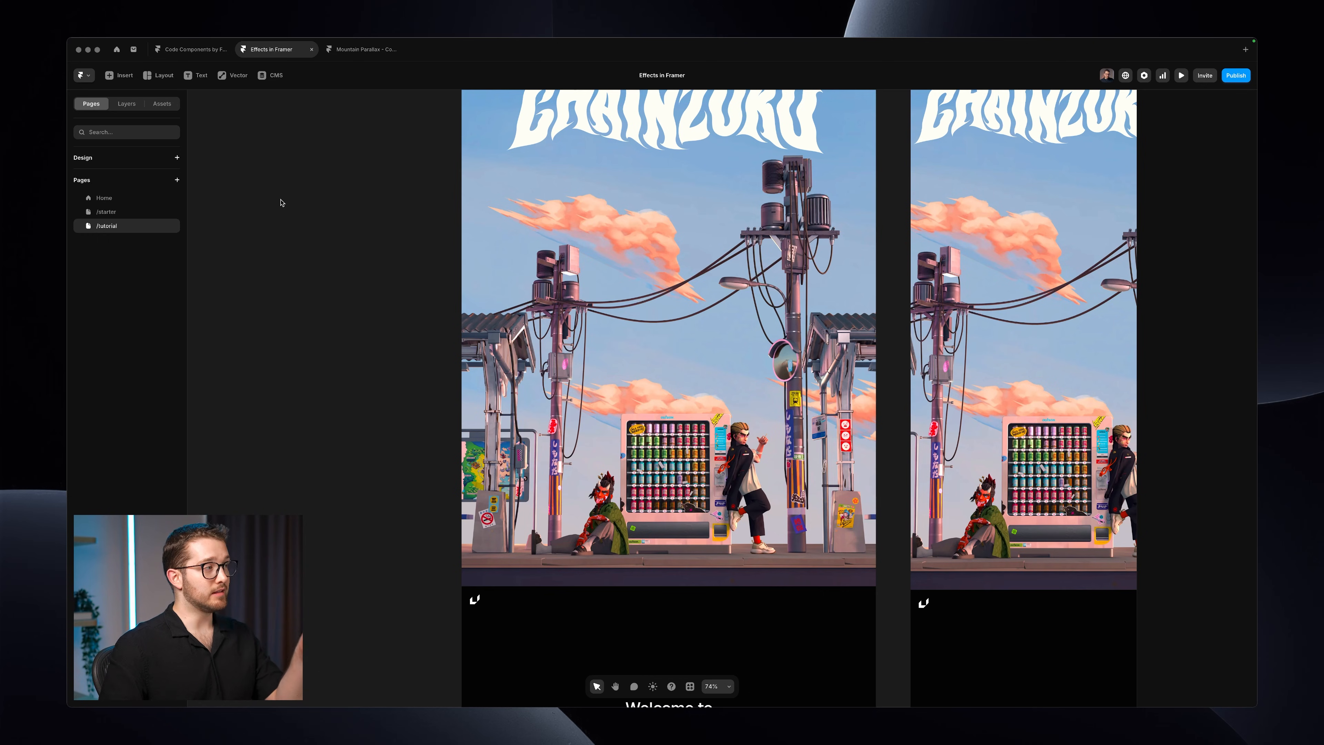
{"action": "left_click", "coordinate": [107, 212]}
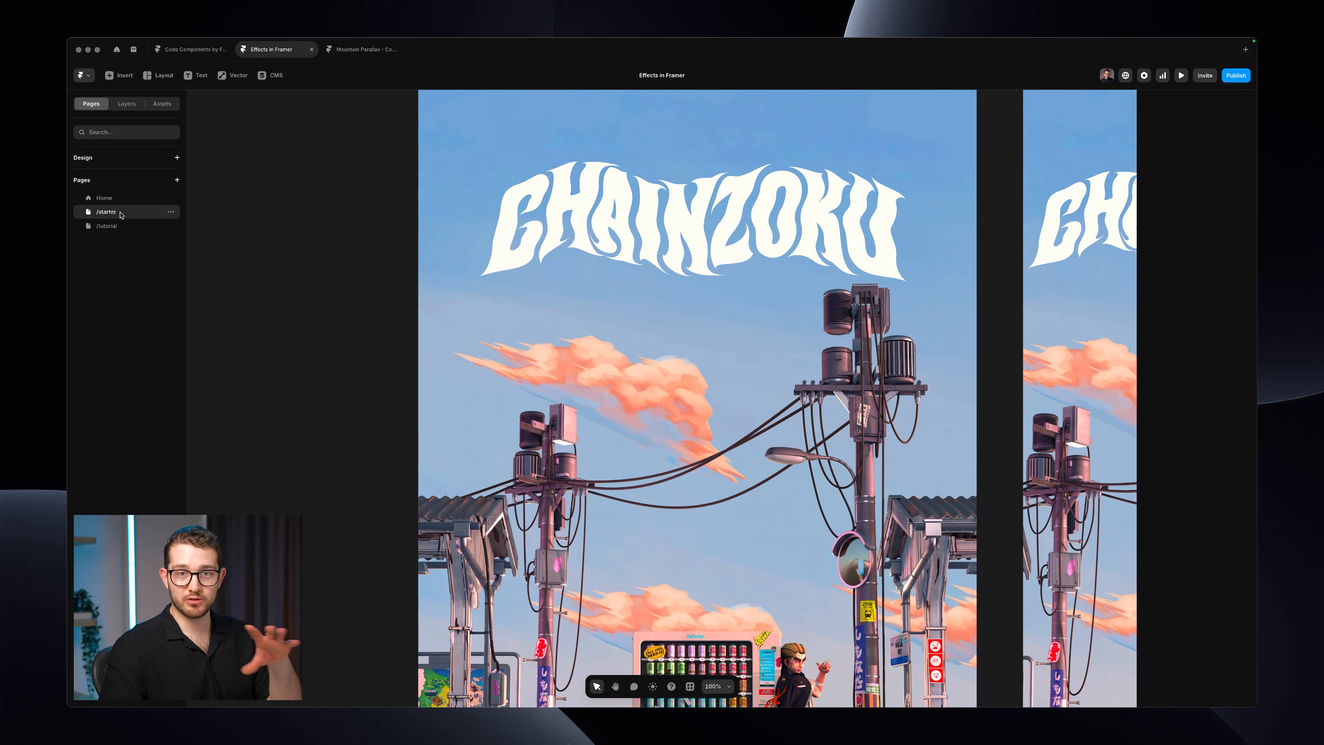
{"action": "scroll", "coordinate": [649, 284], "scroll_direction": "up", "scroll_amount": 3}
{"action": "scroll", "coordinate": [649, 284], "scroll_direction": "right", "scroll_amount": 1}
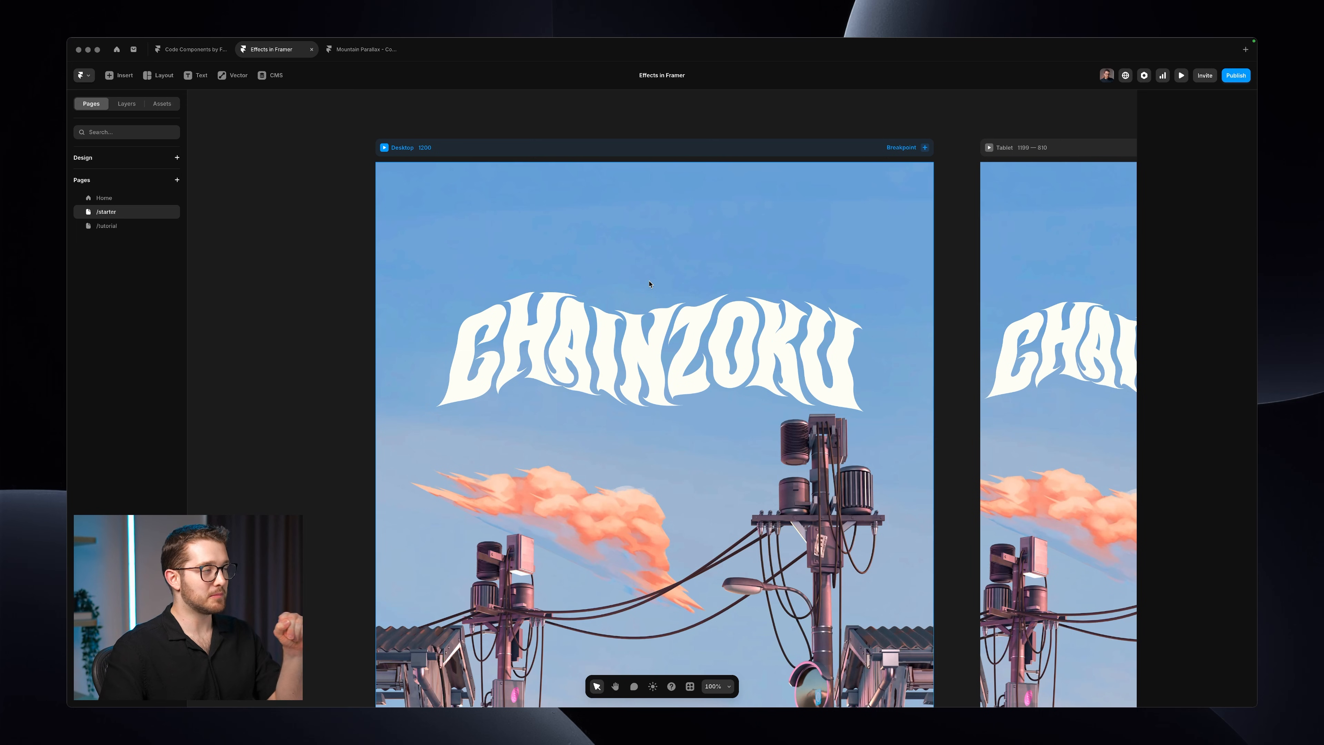
{"action": "left_click", "coordinate": [131, 226]}
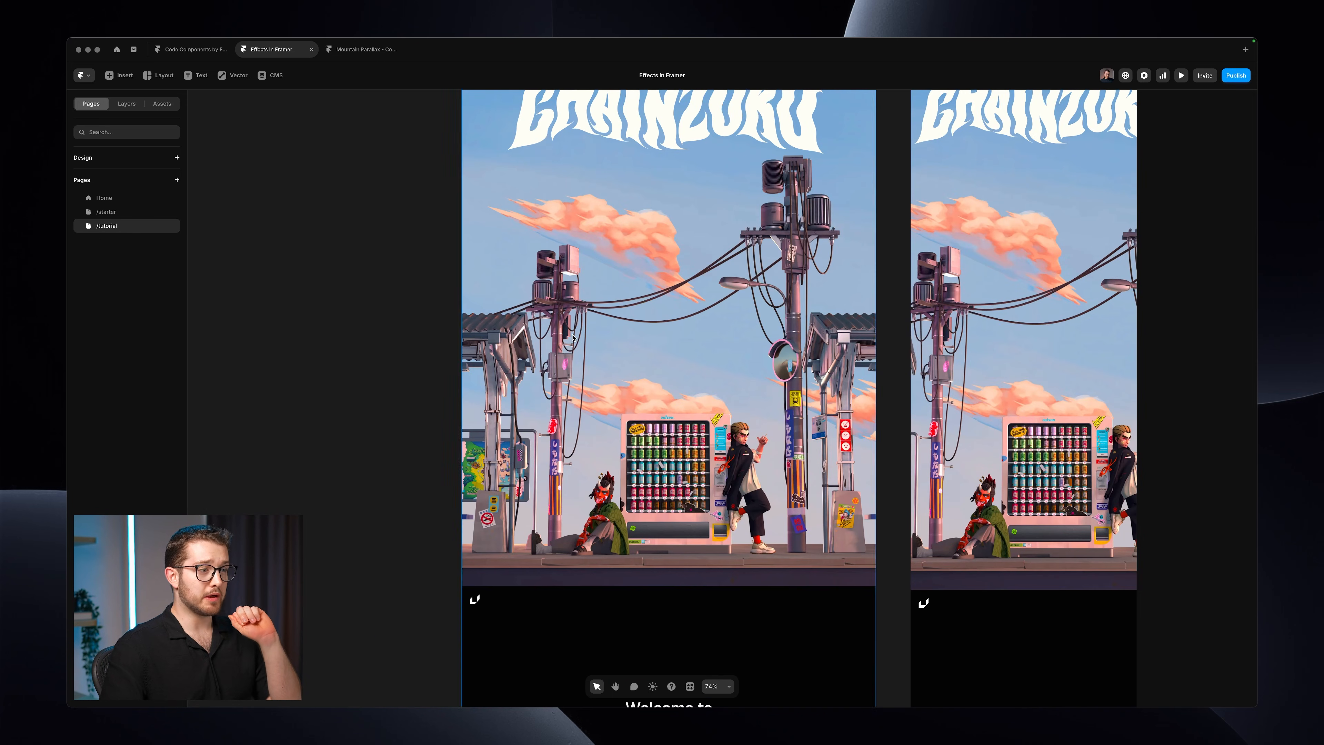
{"action": "scroll", "coordinate": [572, 338], "scroll_direction": "up", "scroll_amount": 5}
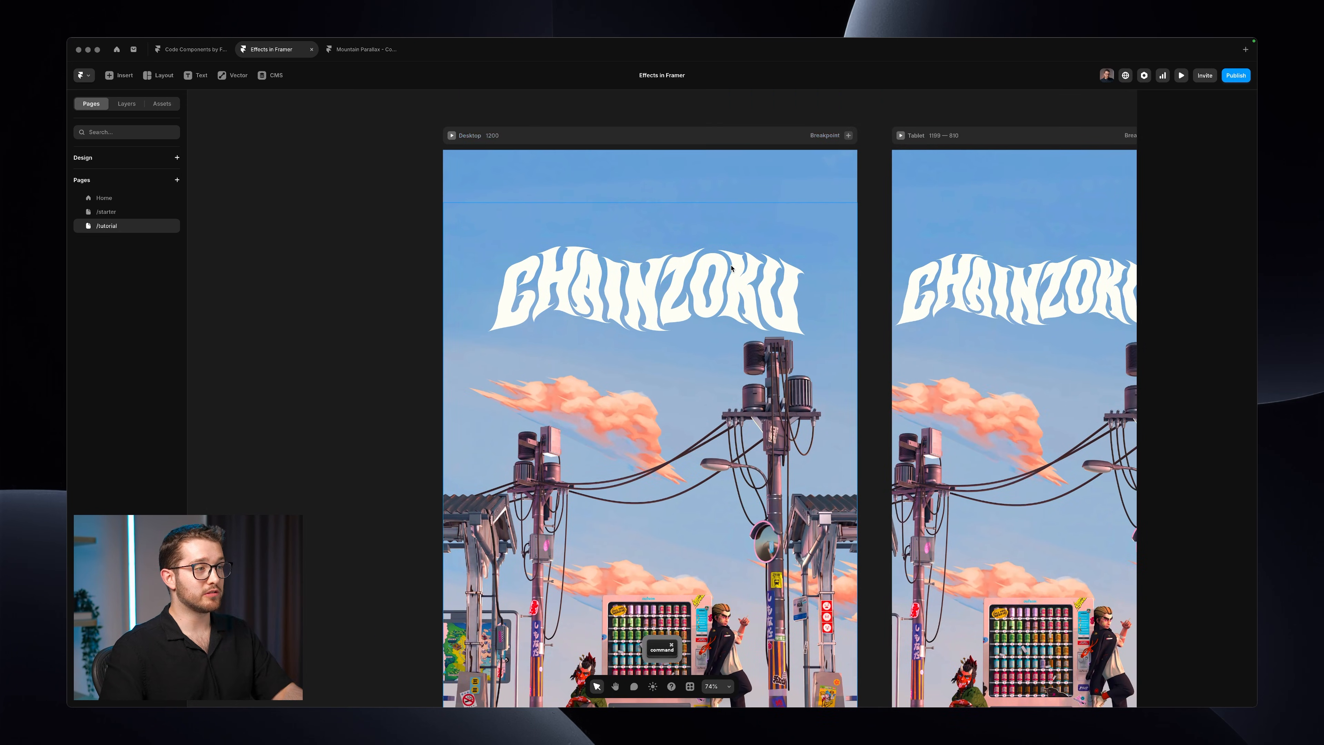
{"action": "left_click", "coordinate": [732, 268], "text": "super"}
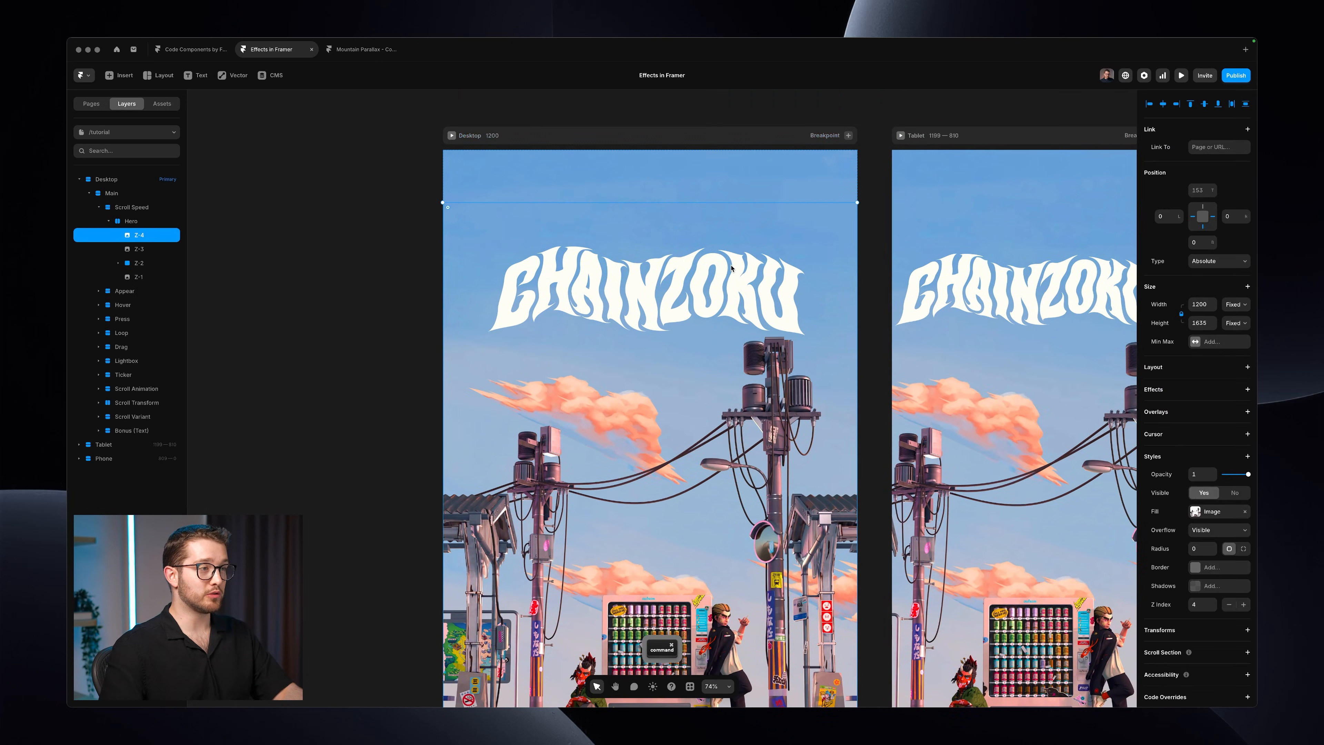
{"action": "left_click", "coordinate": [1186, 395]}
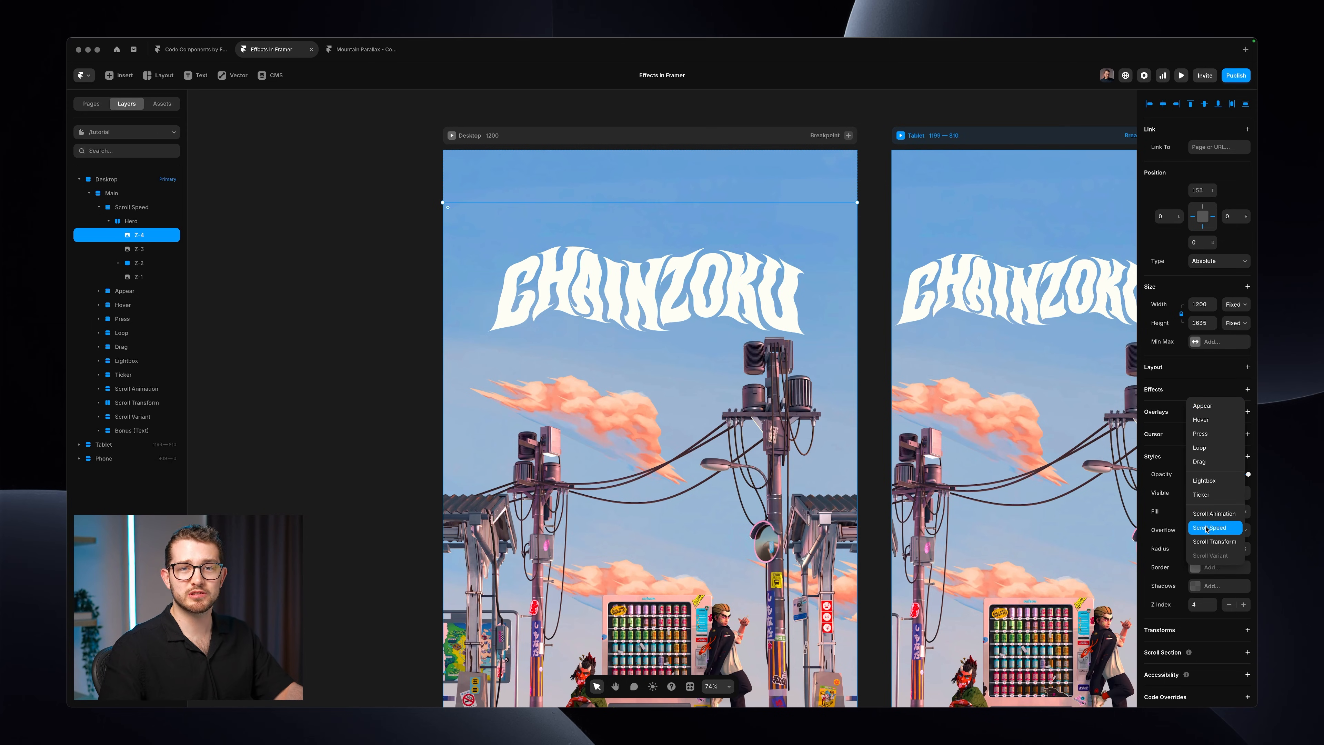
{"action": "left_click", "coordinate": [729, 327]}
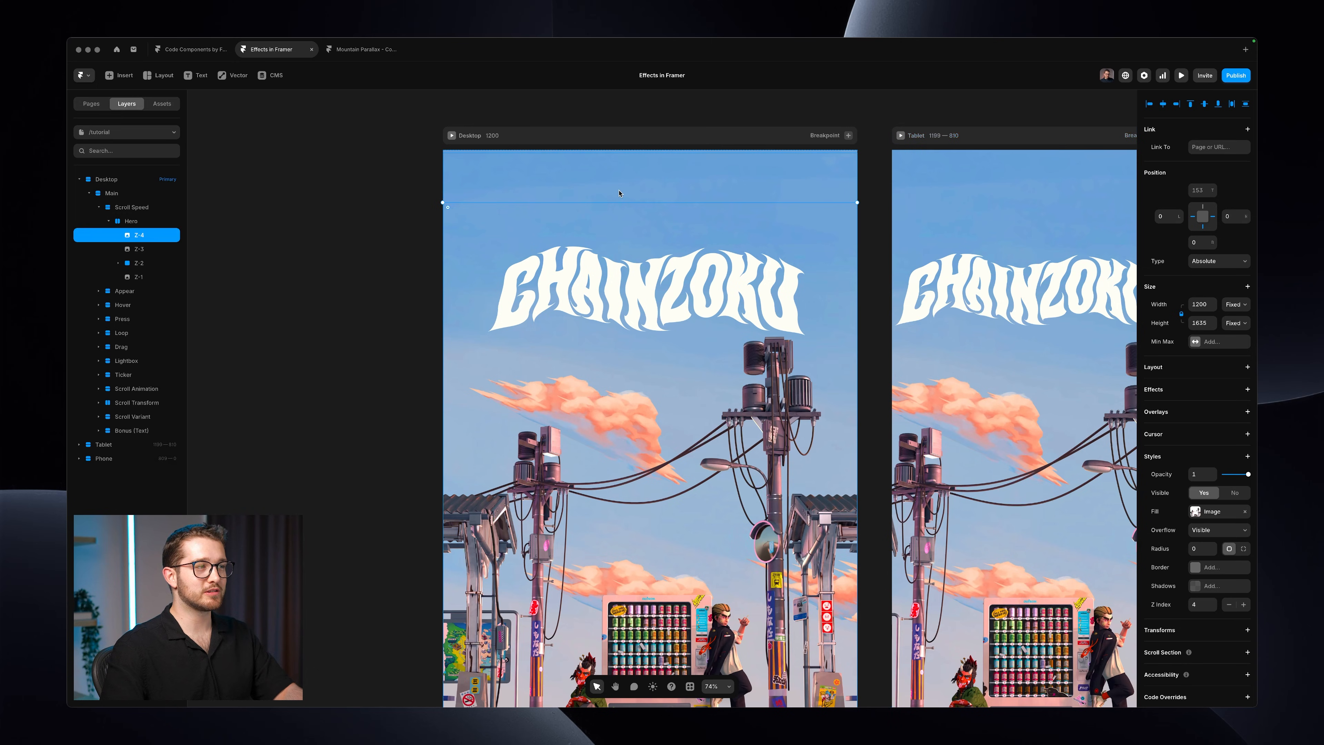
{"action": "left_click", "coordinate": [493, 172]}
{"action": "key", "text": "shift+super+4"}
{"action": "left_click_drag", "start_coordinate": [577, 237], "coordinate": [846, 498]}
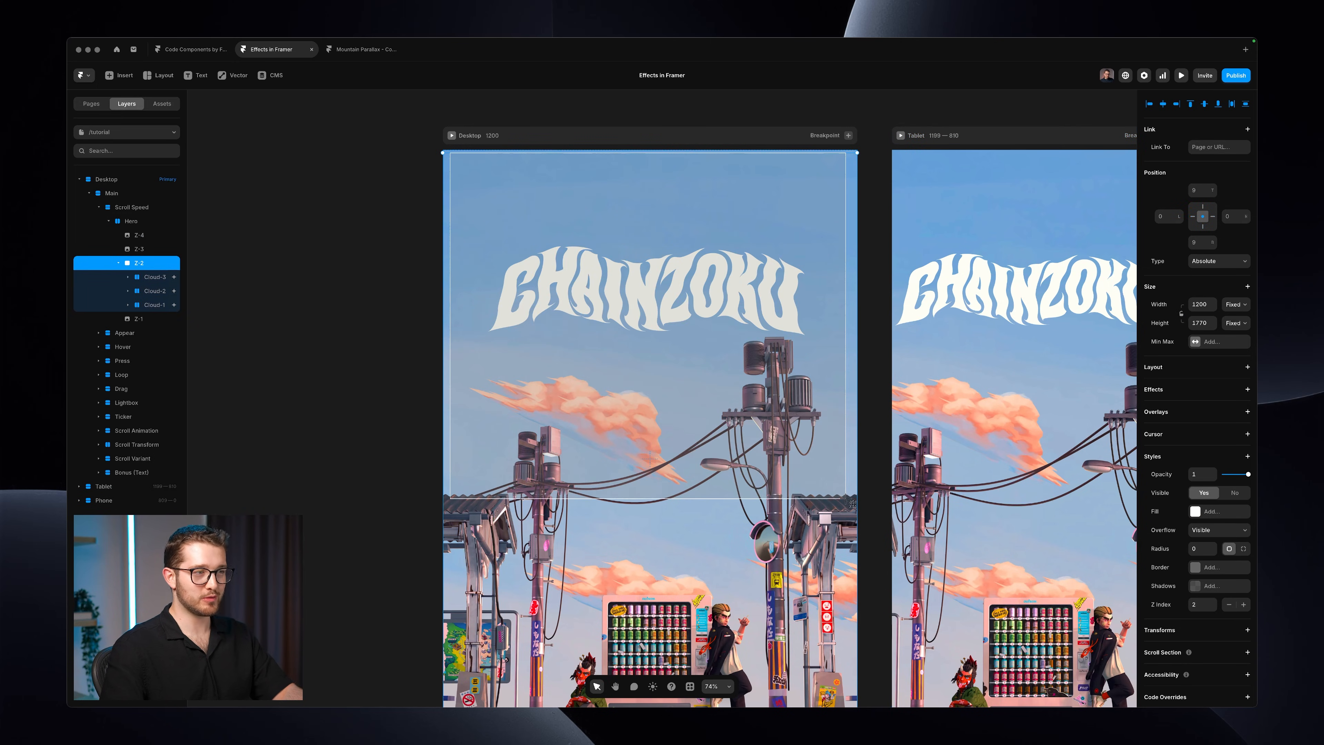
{"action": "key", "text": "Escape"}
Step: Select the Z-4 image layer in the desktop Hero and toggle its visibility to check which artwork it holds
{"action": "left_click", "coordinate": [156, 209]}
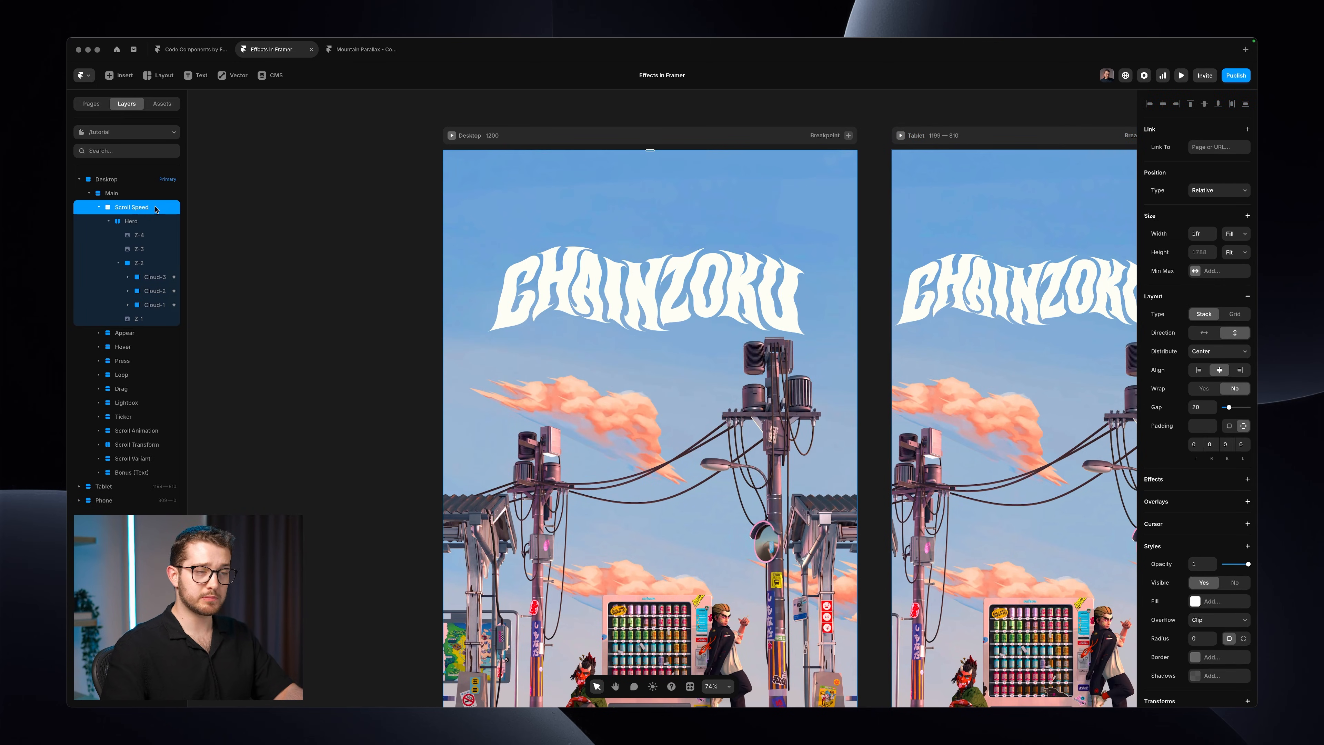
{"action": "left_click", "coordinate": [593, 234], "text": "super"}
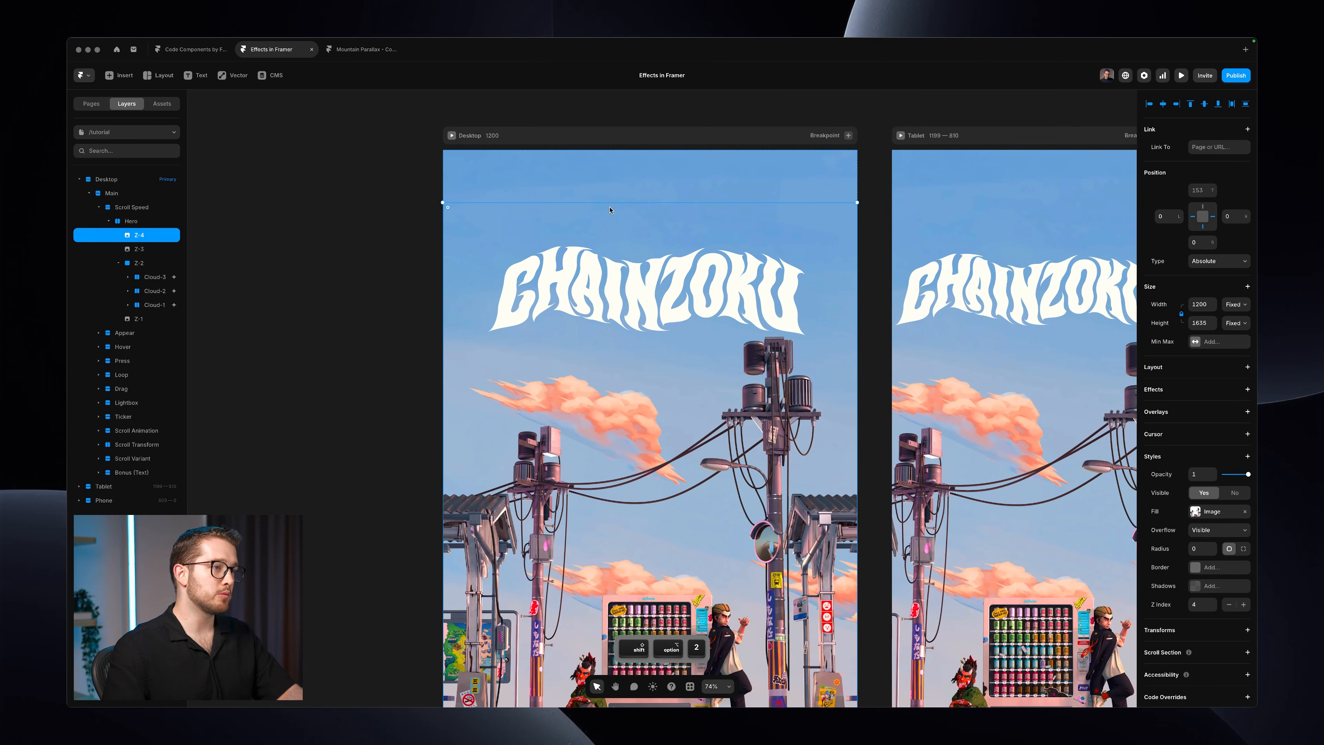
{"action": "key", "text": "super"}
{"action": "scroll", "coordinate": [626, 238], "scroll_direction": "down", "scroll_amount": 3}
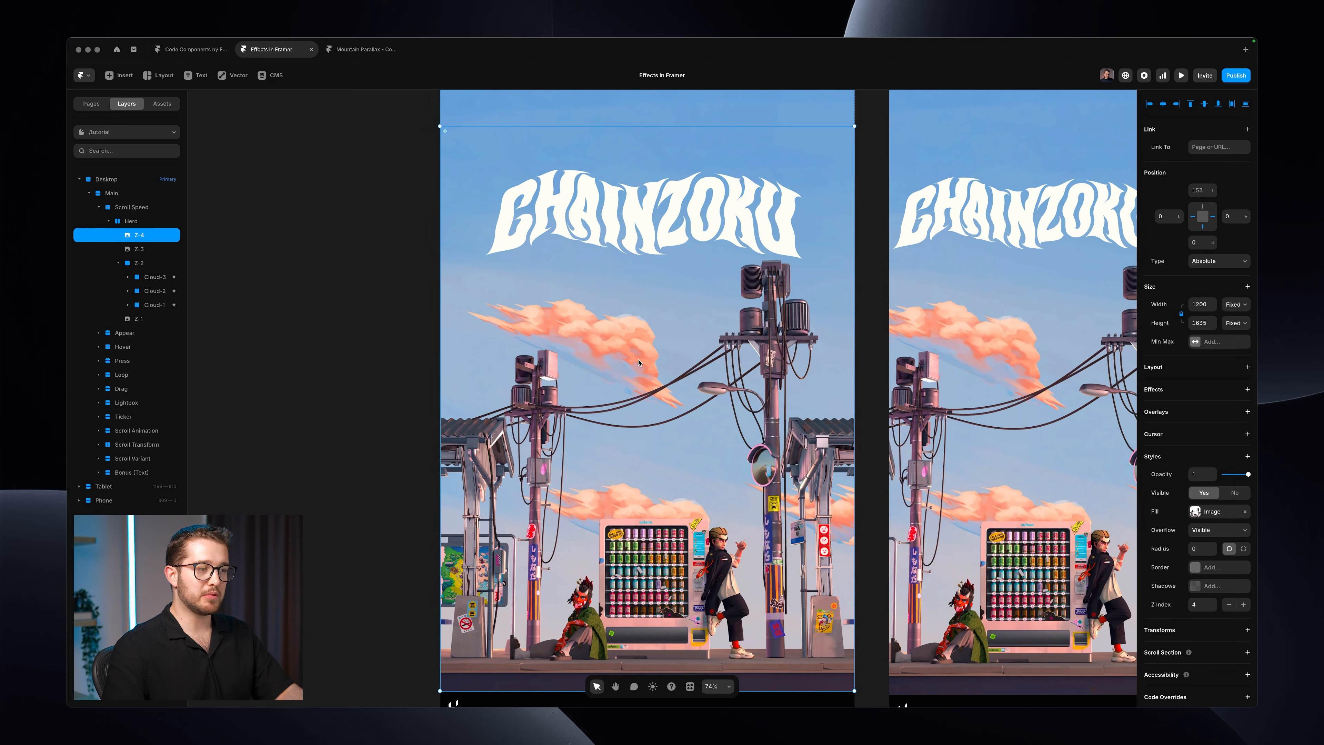
{"action": "scroll", "coordinate": [638, 362], "scroll_direction": "down", "scroll_amount": 1}
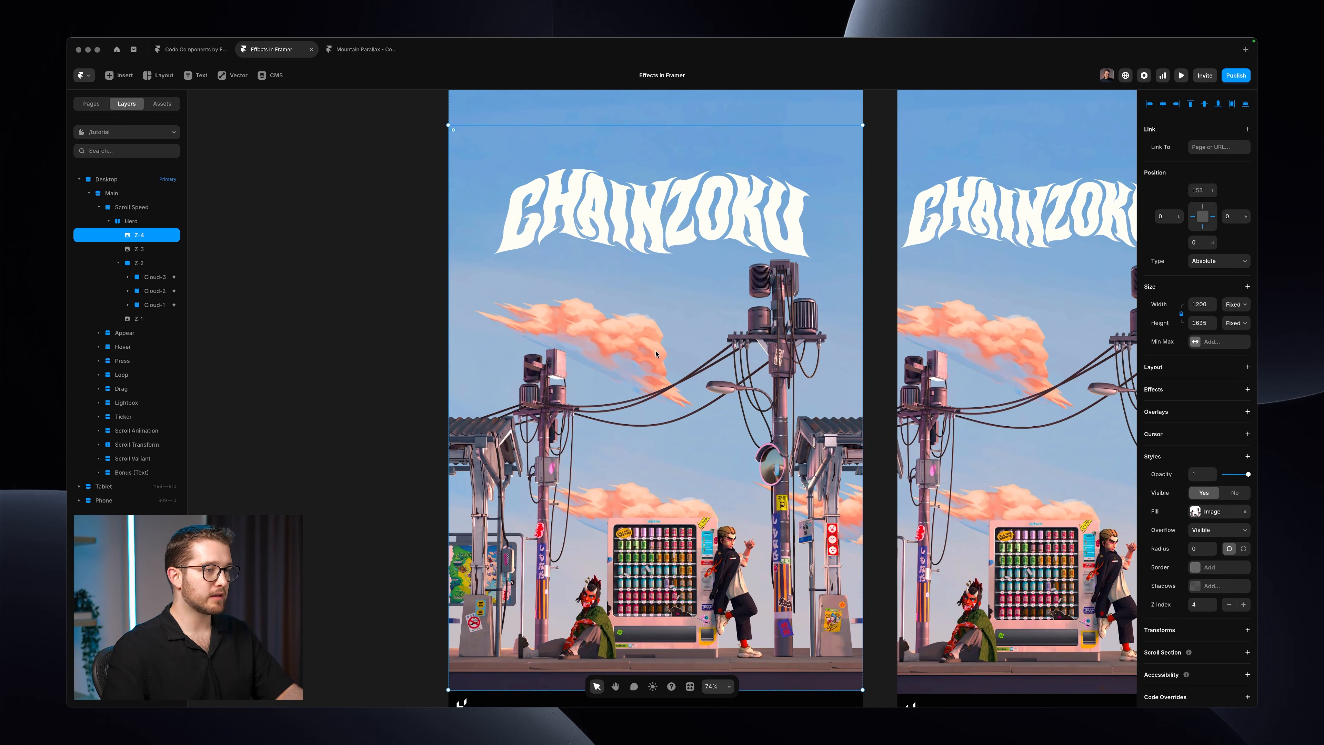
{"action": "key", "text": "shift+alt"}
{"action": "scroll", "coordinate": [657, 354], "scroll_direction": "up", "scroll_amount": 1}
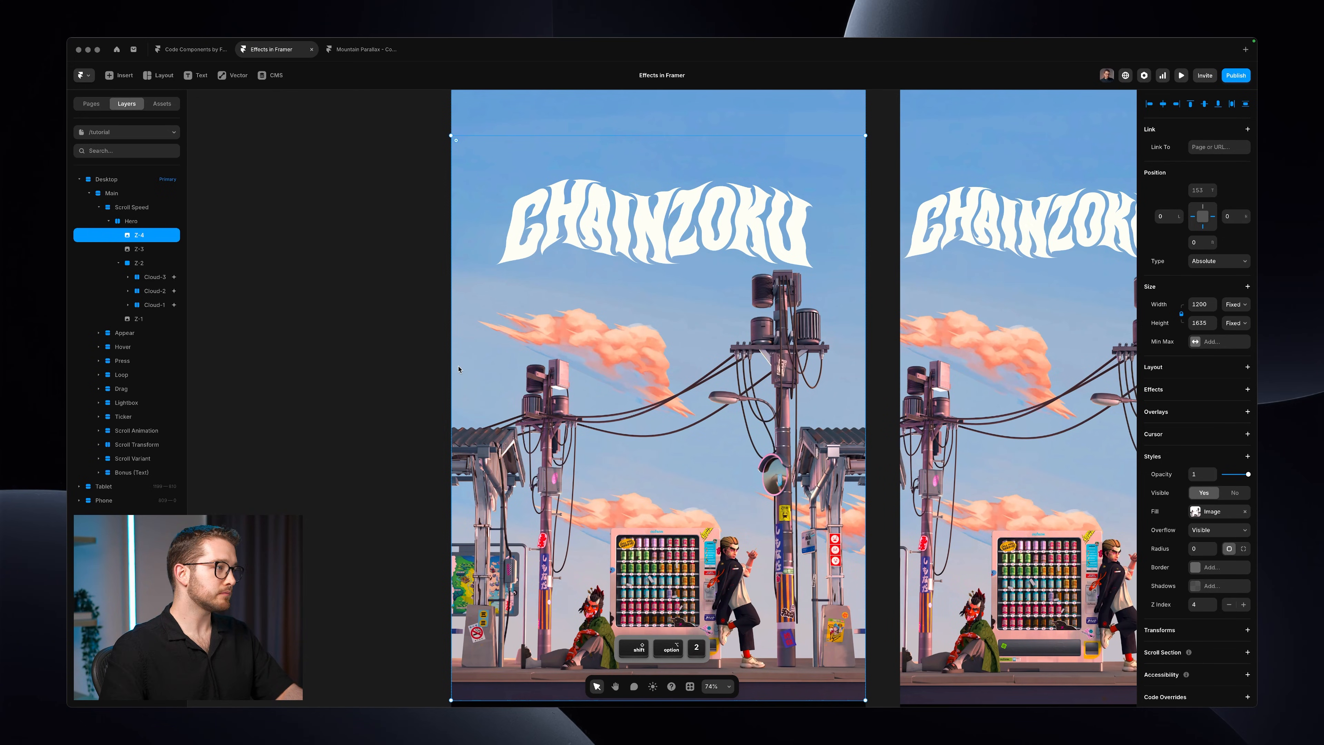
{"action": "key", "text": "super+é"}
{"action": "key", "text": "super+é"}
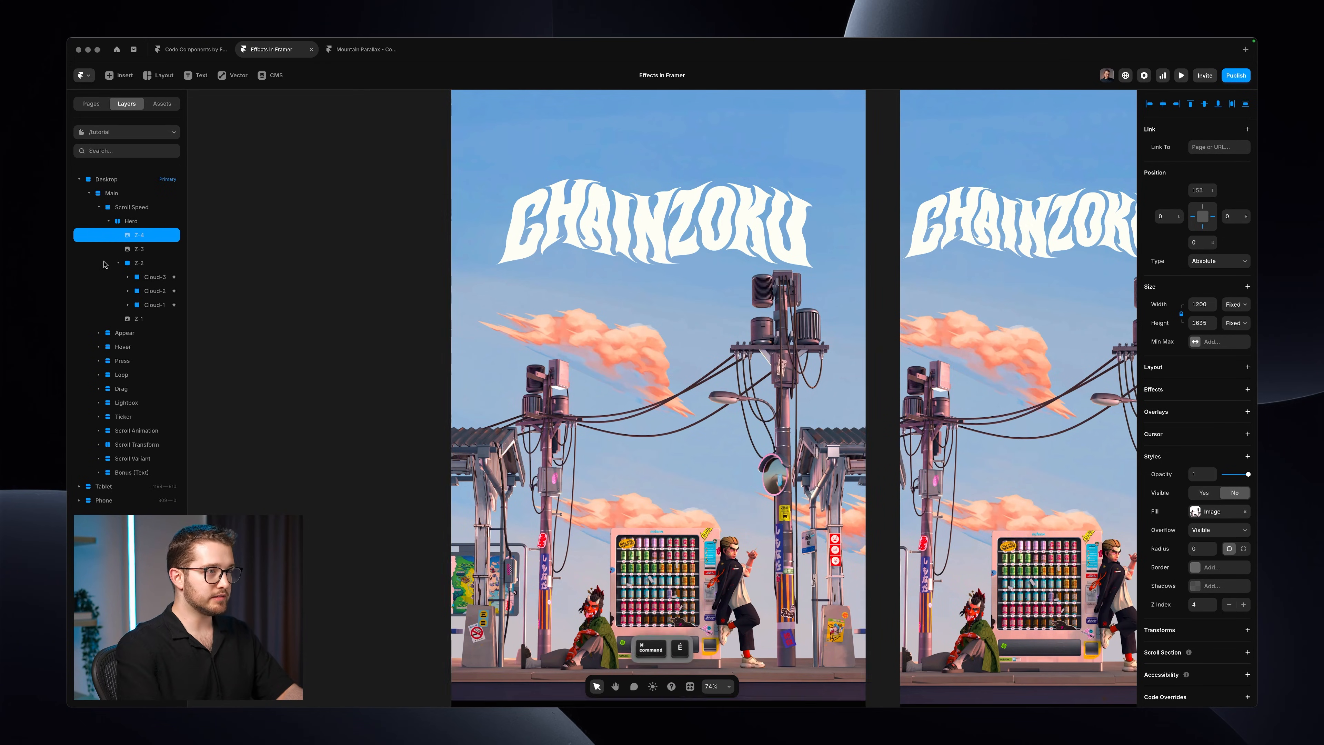
{"action": "scroll", "coordinate": [372, 360], "scroll_direction": "down", "scroll_amount": 1}
{"action": "scroll", "coordinate": [374, 363], "scroll_direction": "down", "scroll_amount": 1}
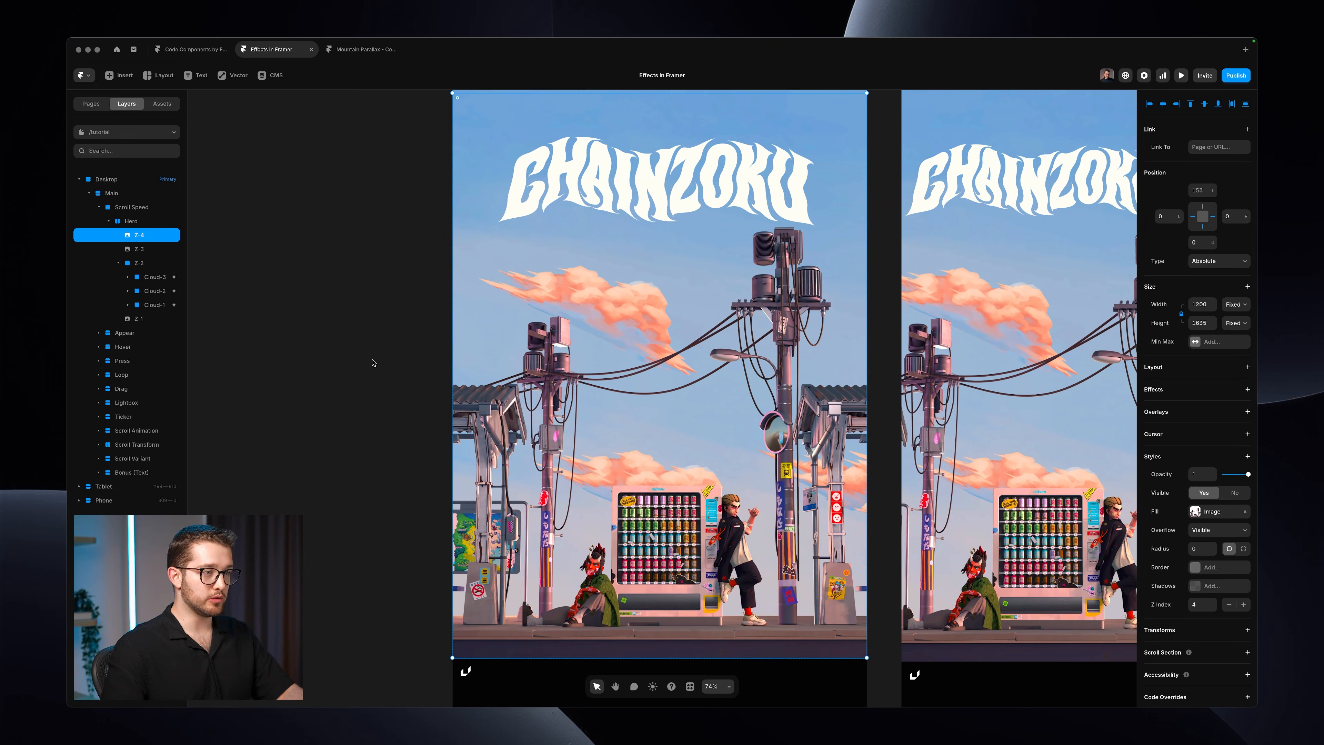
{"action": "key", "text": "super+é"}
{"action": "key", "text": "super+é"}
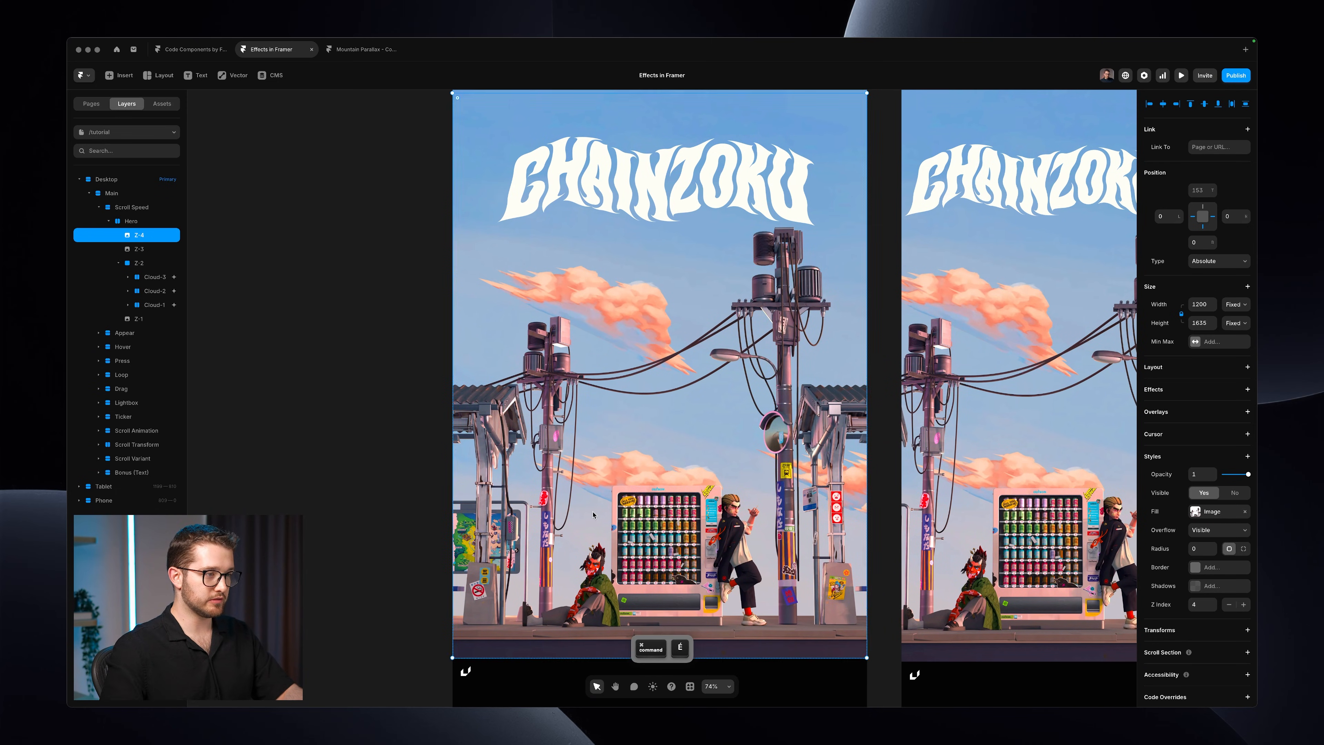
Step: Add a Scroll Speed effect to the Z-4 layer with its speed set to 95%
{"action": "scroll", "coordinate": [593, 516], "scroll_direction": "down", "scroll_amount": 1}
{"action": "scroll", "coordinate": [594, 516], "scroll_direction": "up", "scroll_amount": 4}
{"action": "scroll", "coordinate": [593, 515], "scroll_direction": "down", "scroll_amount": 3}
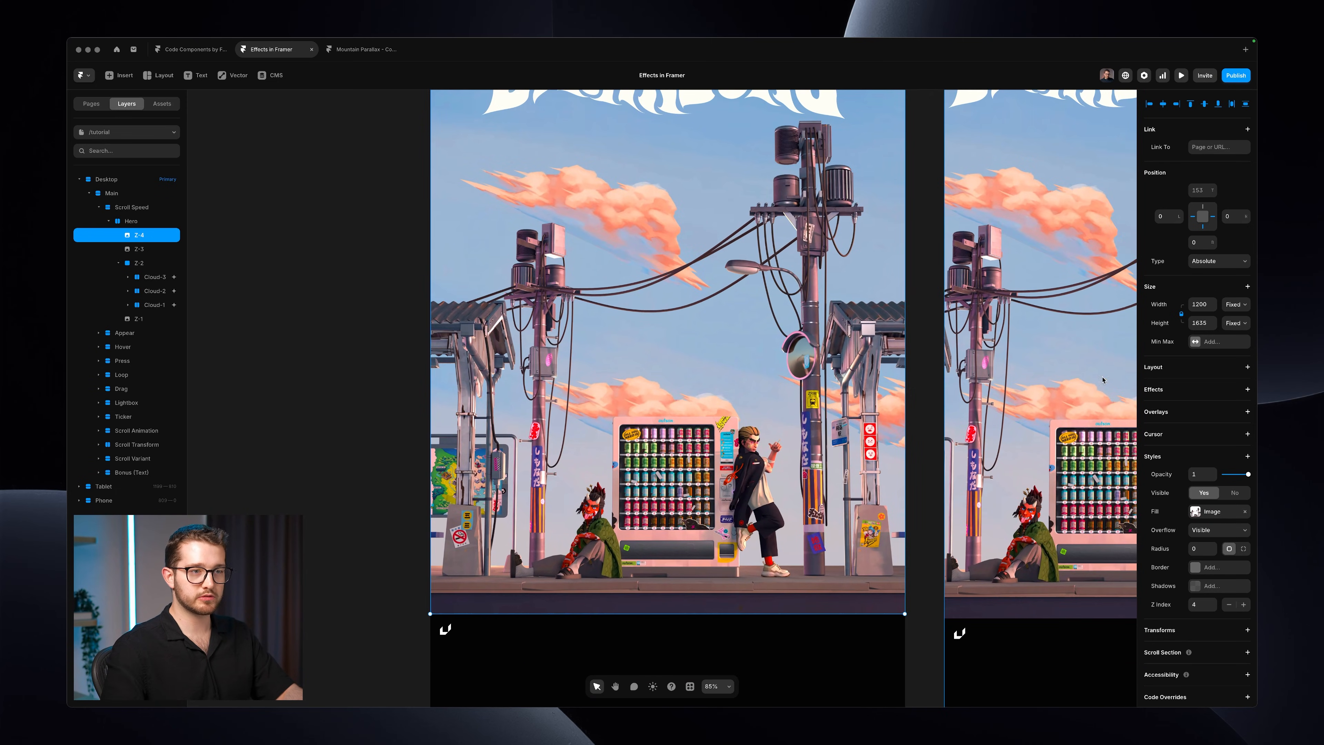
{"action": "left_click", "coordinate": [1183, 394]}
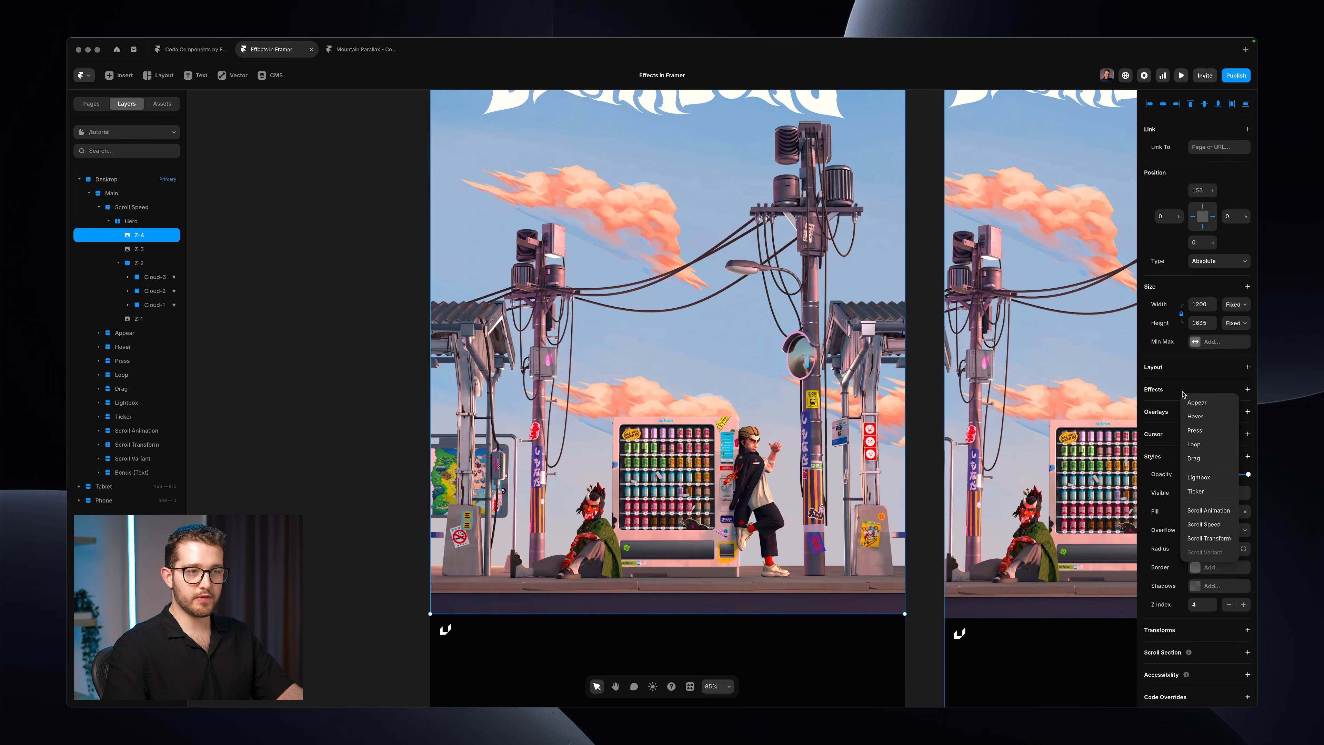
{"action": "left_click", "coordinate": [1204, 524]}
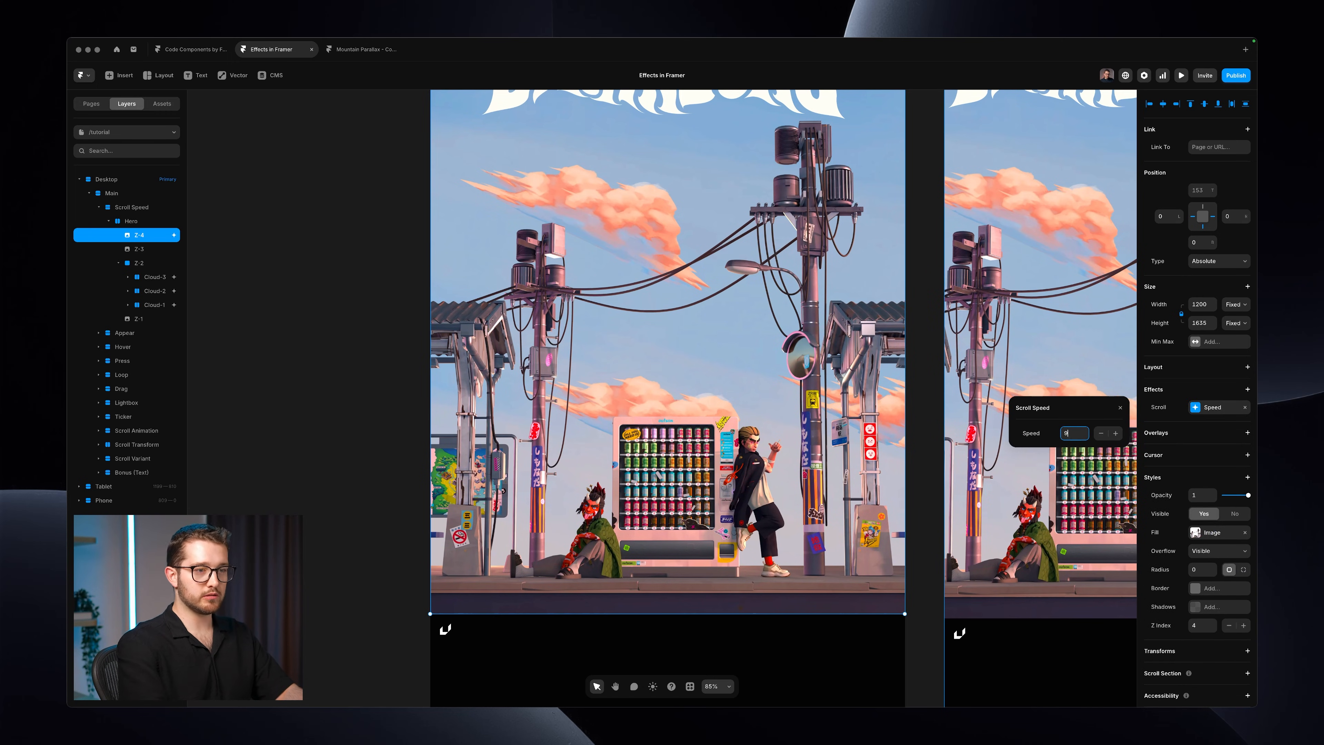
{"action": "key", "text": "Return"}
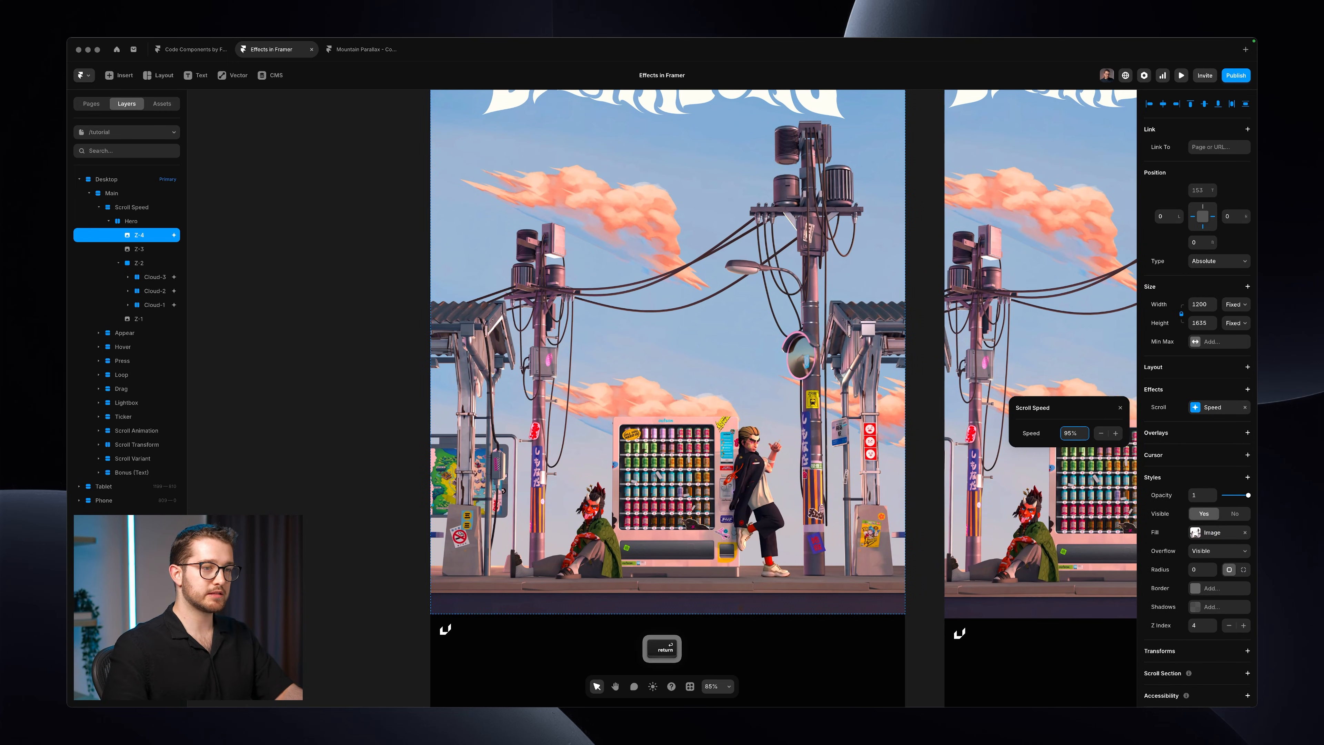
Step: Select the Z-3 layer in the Hero and toggle its visibility to identify its artwork
{"action": "scroll", "coordinate": [612, 436], "scroll_direction": "up", "scroll_amount": 3}
{"action": "left_click", "coordinate": [145, 251]}
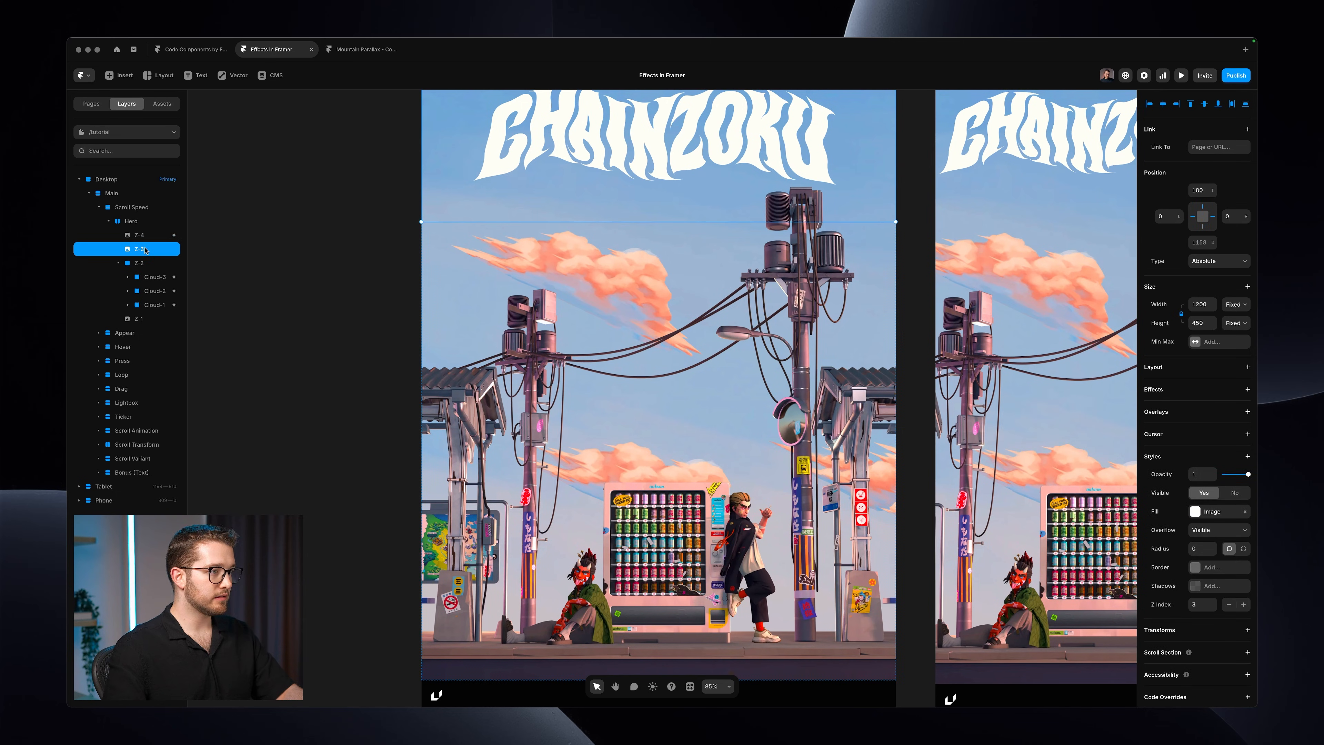
{"action": "key", "text": "super+semicolon"}
{"action": "key", "text": "super+semicolon"}
{"action": "key", "text": "super+semicolon"}
{"action": "key", "text": "super+semicolon"}
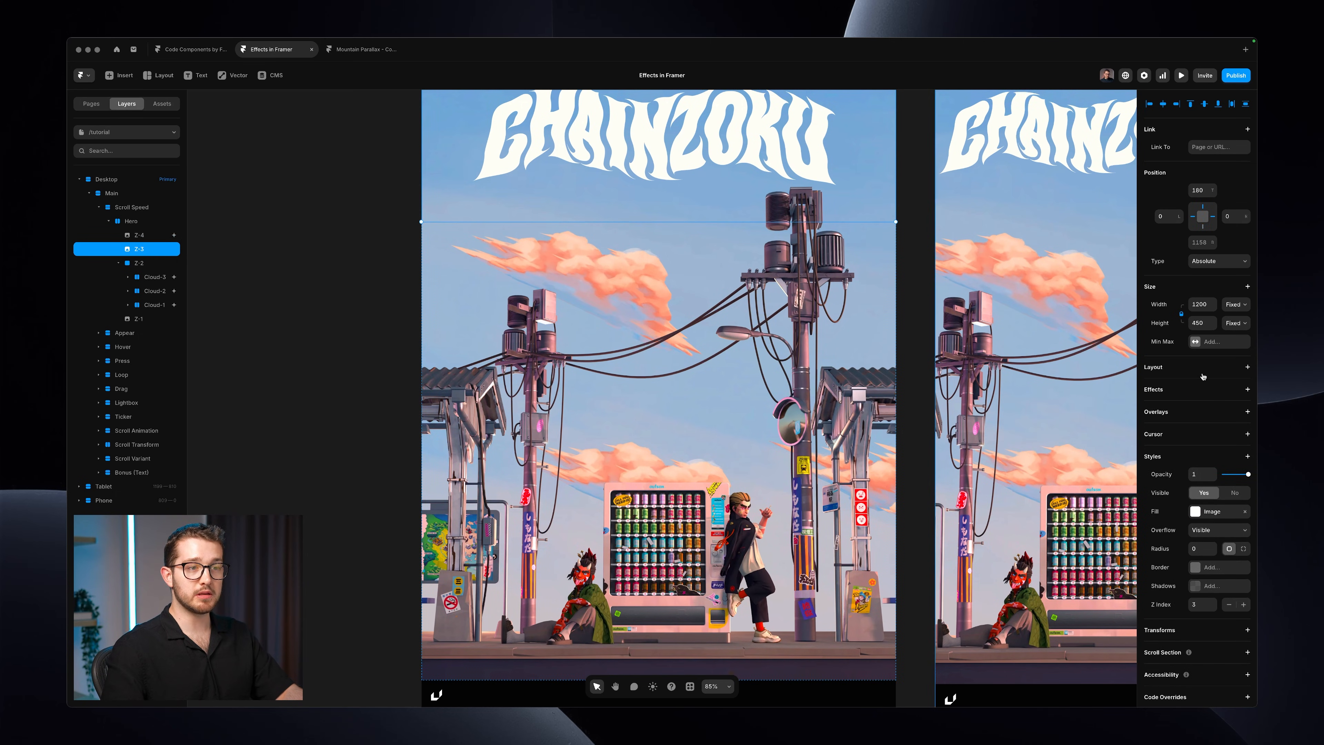
Step: Add a Scroll Speed effect to the Z-3 layer, set its speed to 85%, and close the effect's settings
{"action": "left_click", "coordinate": [1198, 386]}
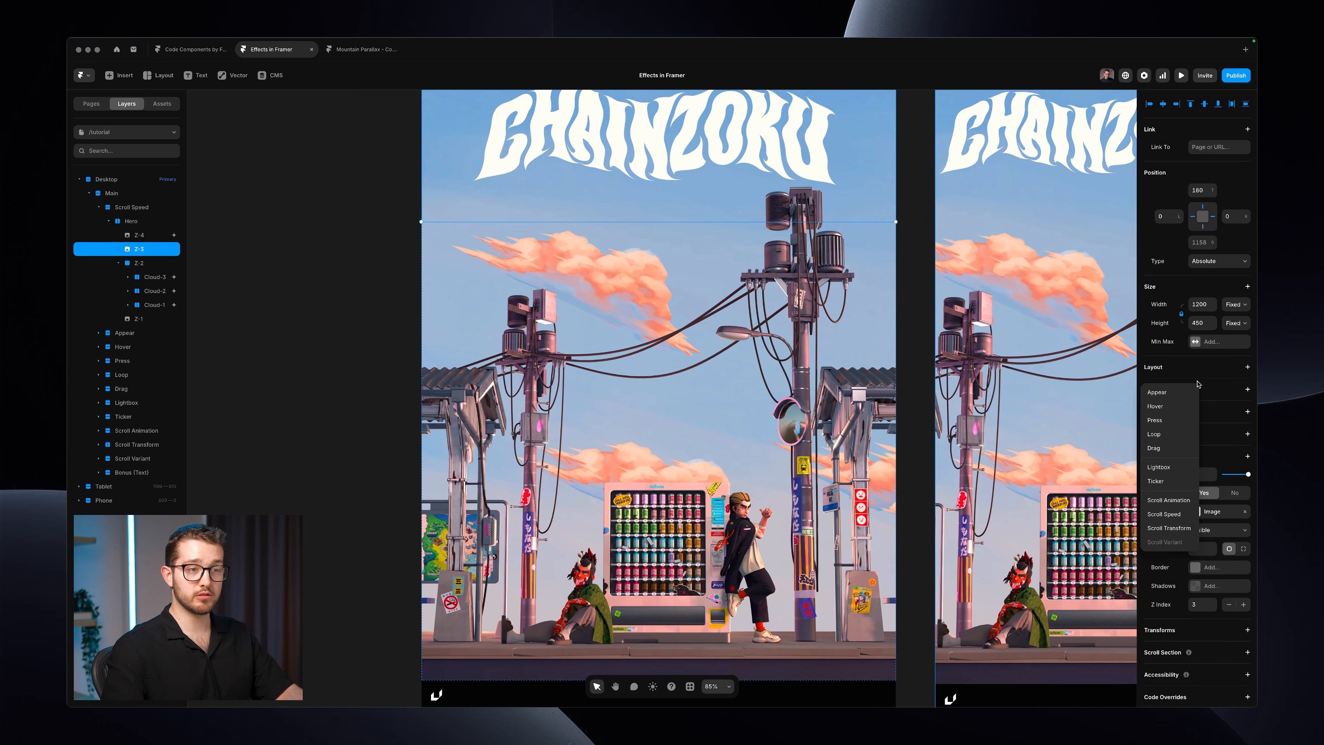
{"action": "left_click", "coordinate": [1179, 514]}
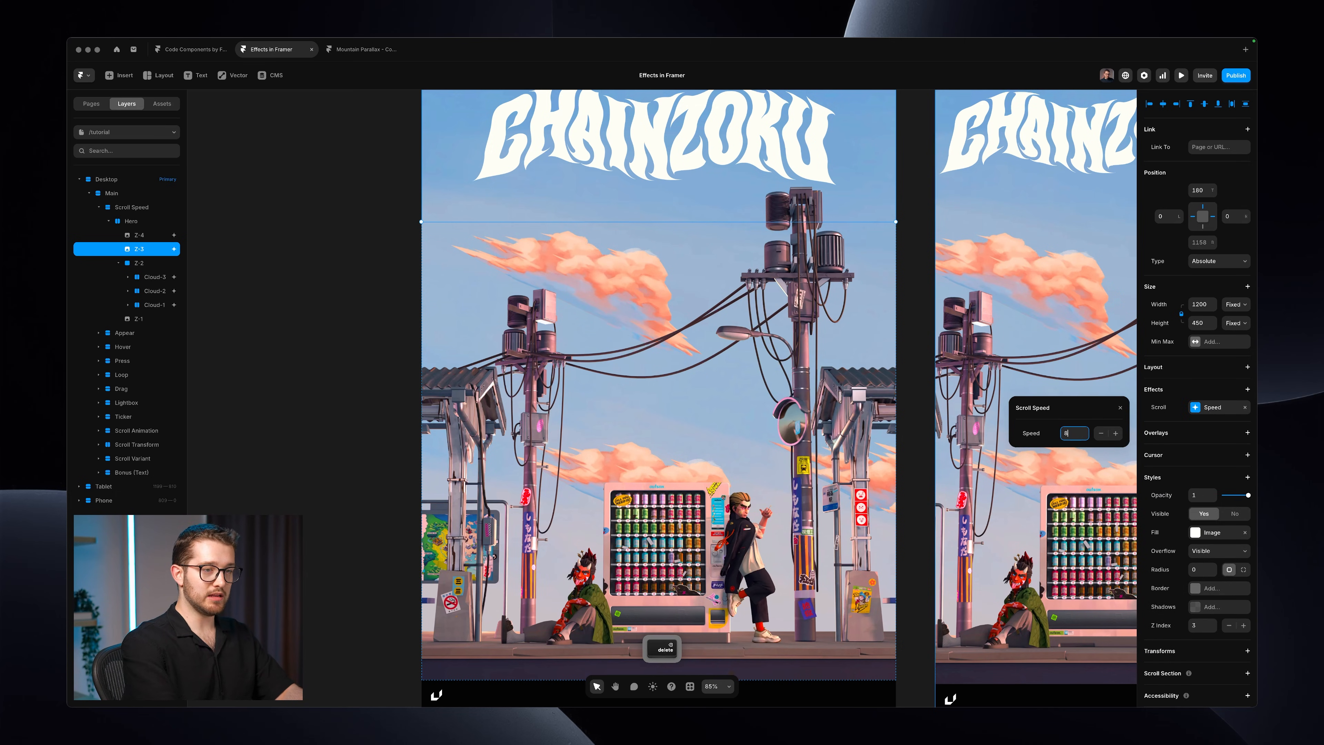
{"action": "type", "text": "90"}
{"action": "key", "text": "Return"}
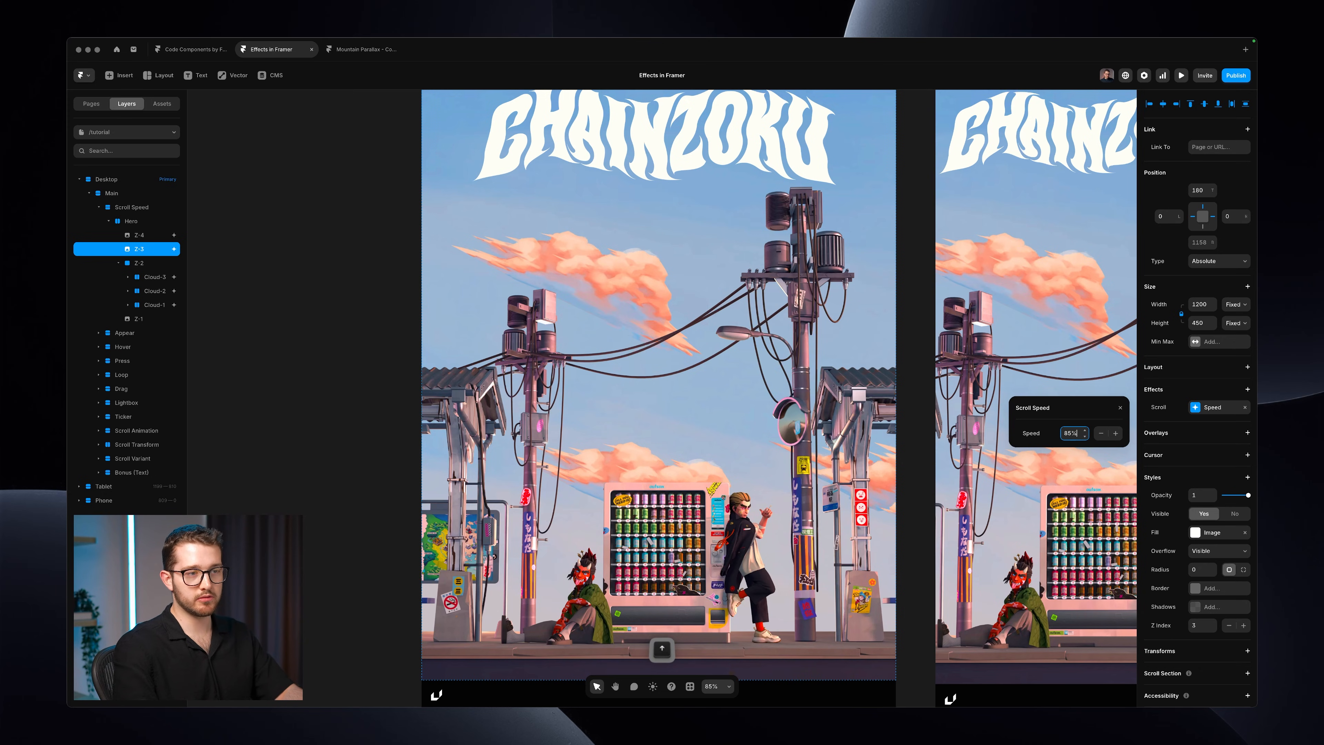
{"action": "left_click", "coordinate": [1120, 409]}
Step: Check the Z-2 cloud group by toggling its visibility, and give it a Scroll Speed effect of 70%
{"action": "left_click", "coordinate": [152, 265]}
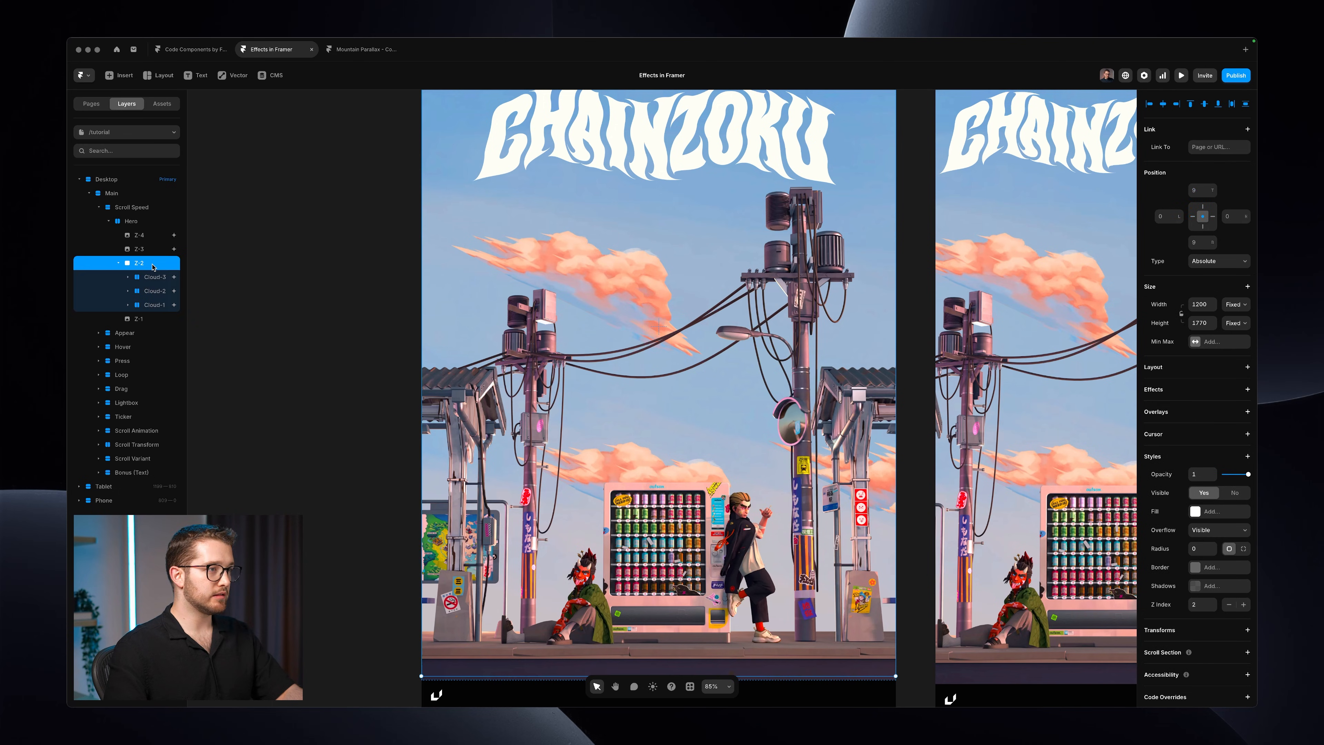
{"action": "key", "text": "super+e"}
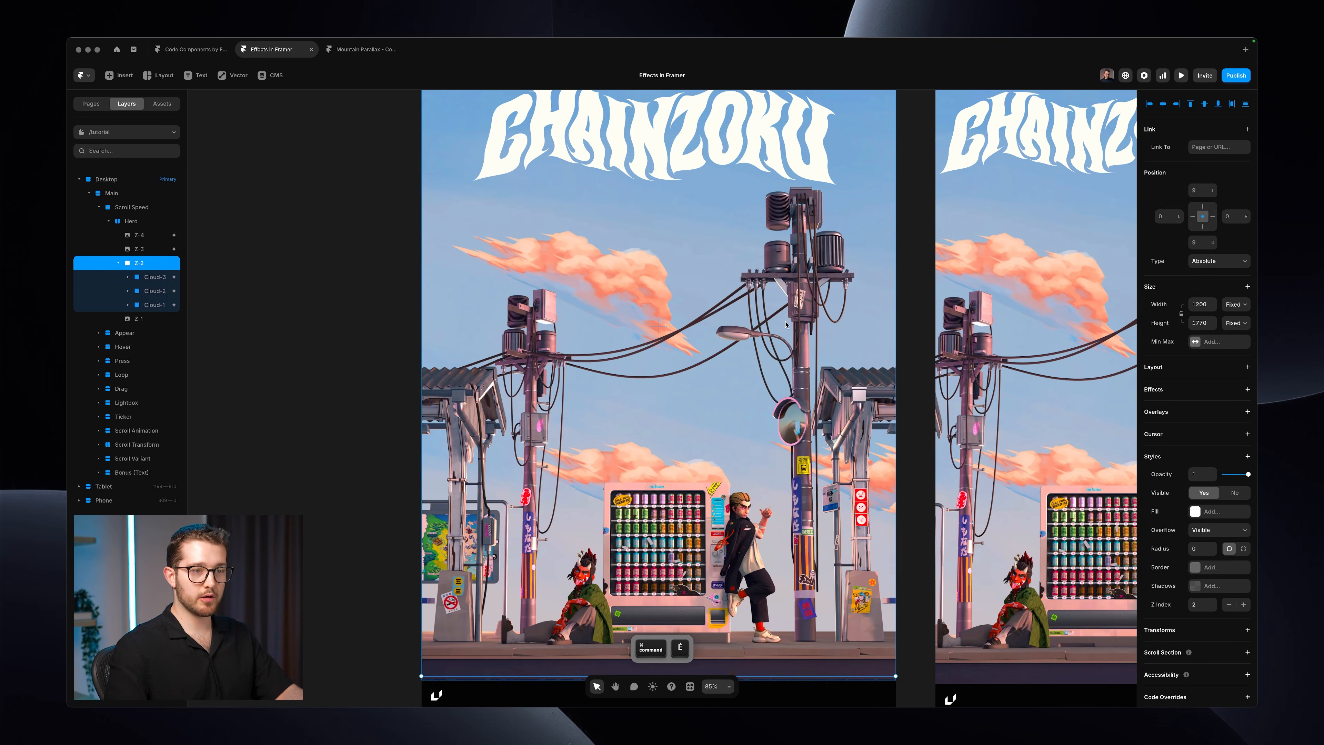
{"action": "left_click", "coordinate": [1168, 393]}
{"action": "left_click", "coordinate": [1204, 514]}
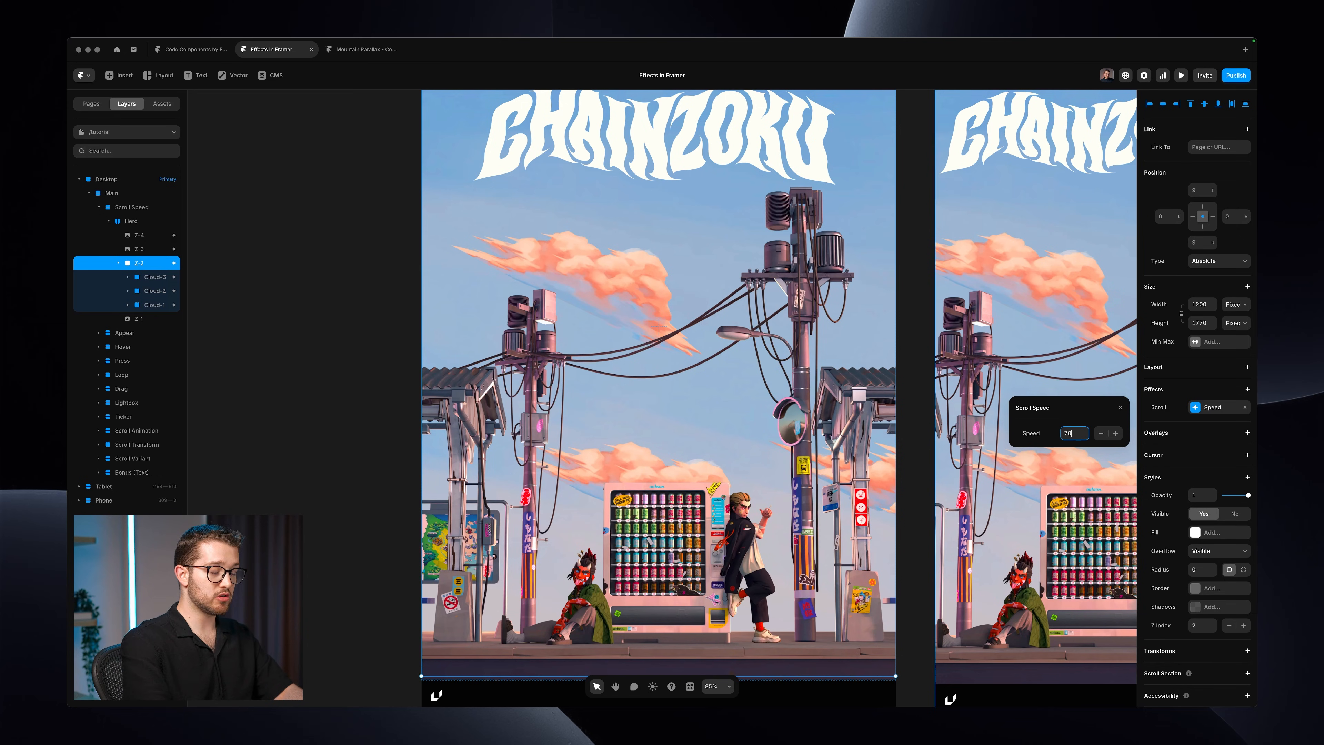
{"action": "key", "text": "Return"}
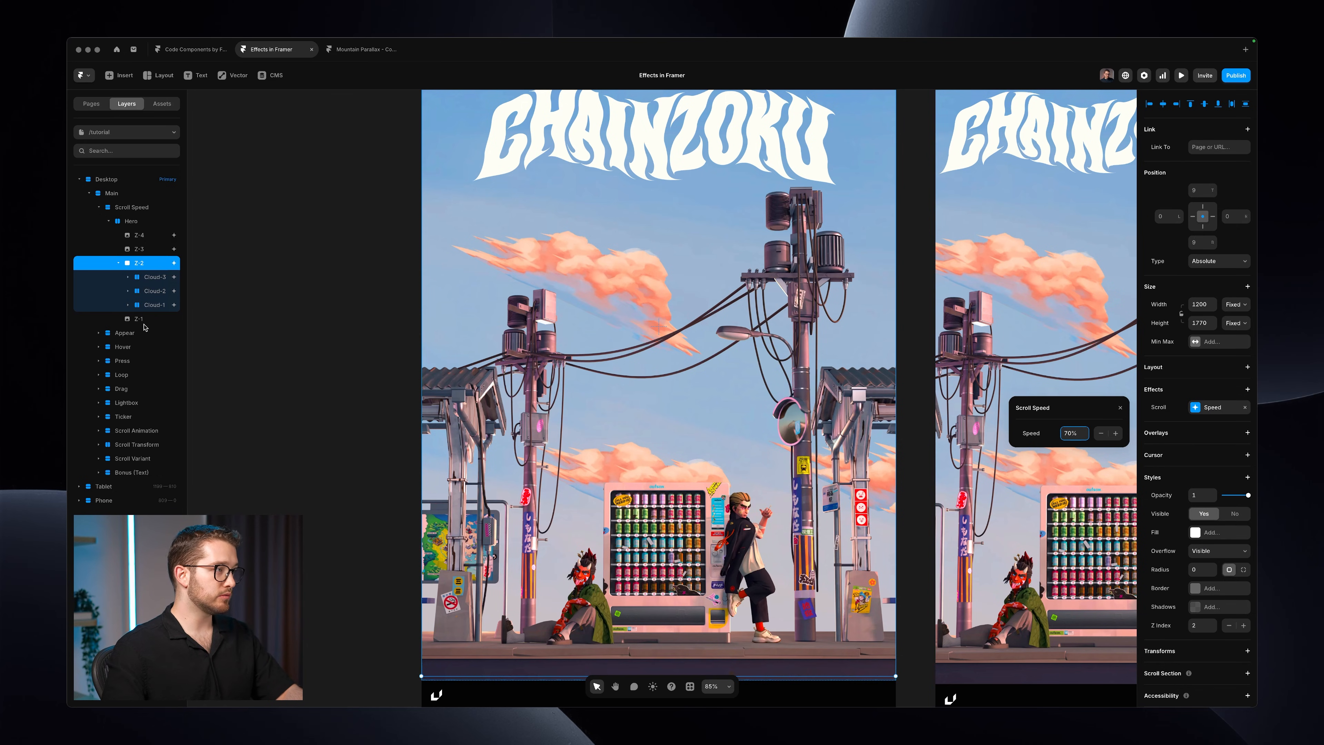
Step: Select the Z-1 background layer in the Hero and toggle its visibility to check what it contains
{"action": "left_click", "coordinate": [147, 319]}
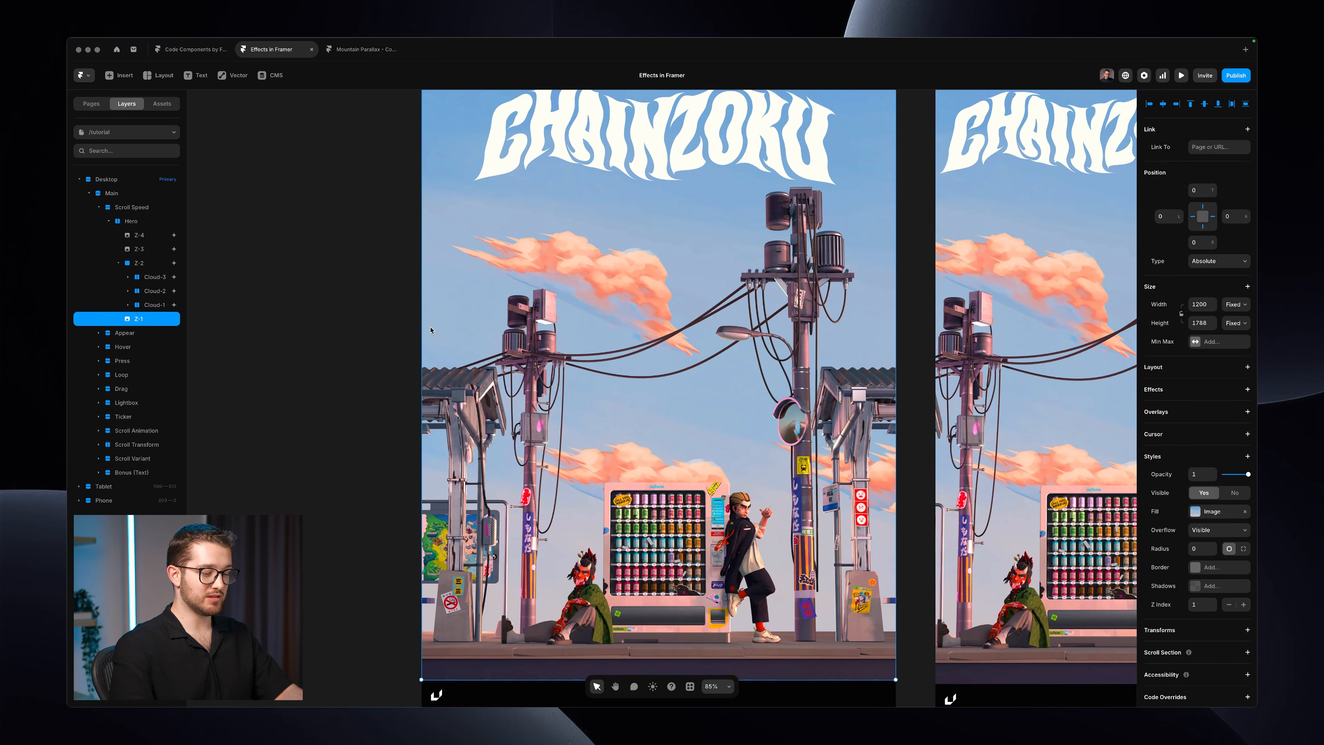
{"action": "key", "text": "super+e"}
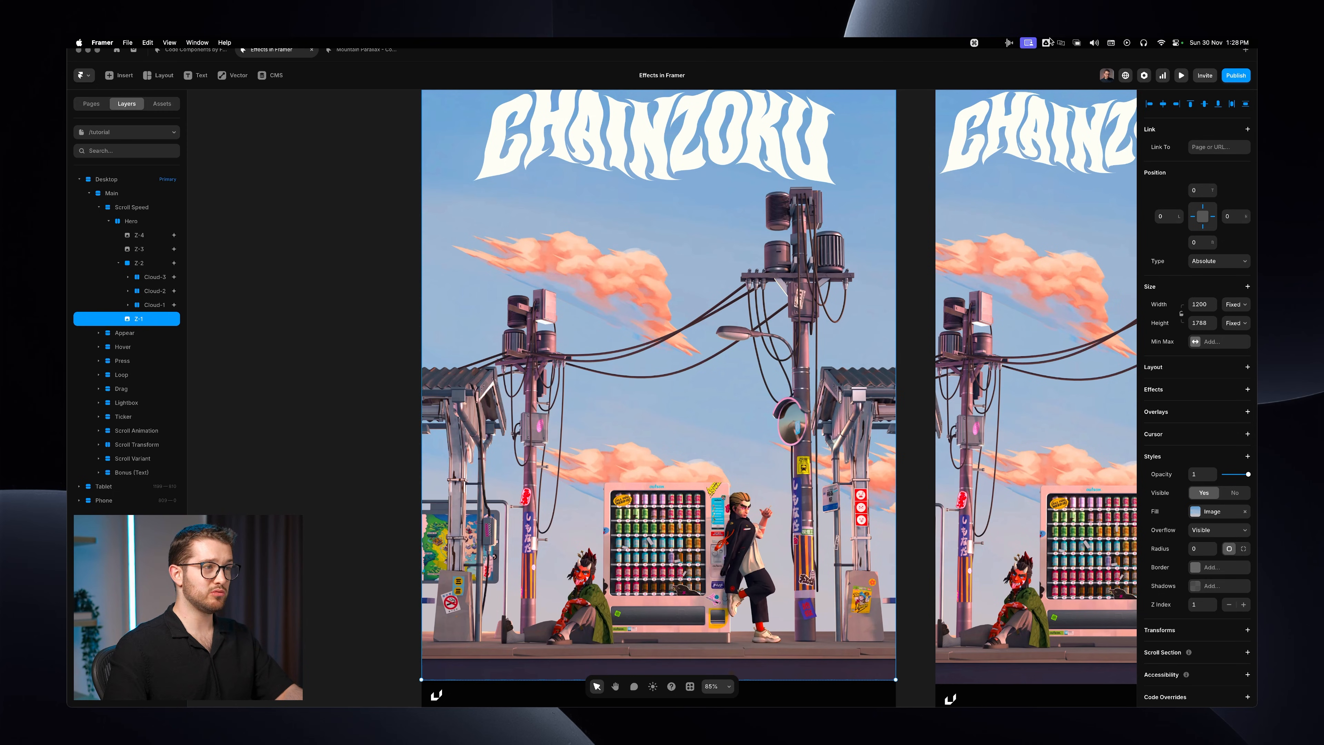
Step: Add a Scroll Speed effect of 65% to the Z-1 background layer in the Hero
{"action": "scroll", "coordinate": [913, 302], "scroll_direction": "up", "scroll_amount": 3}
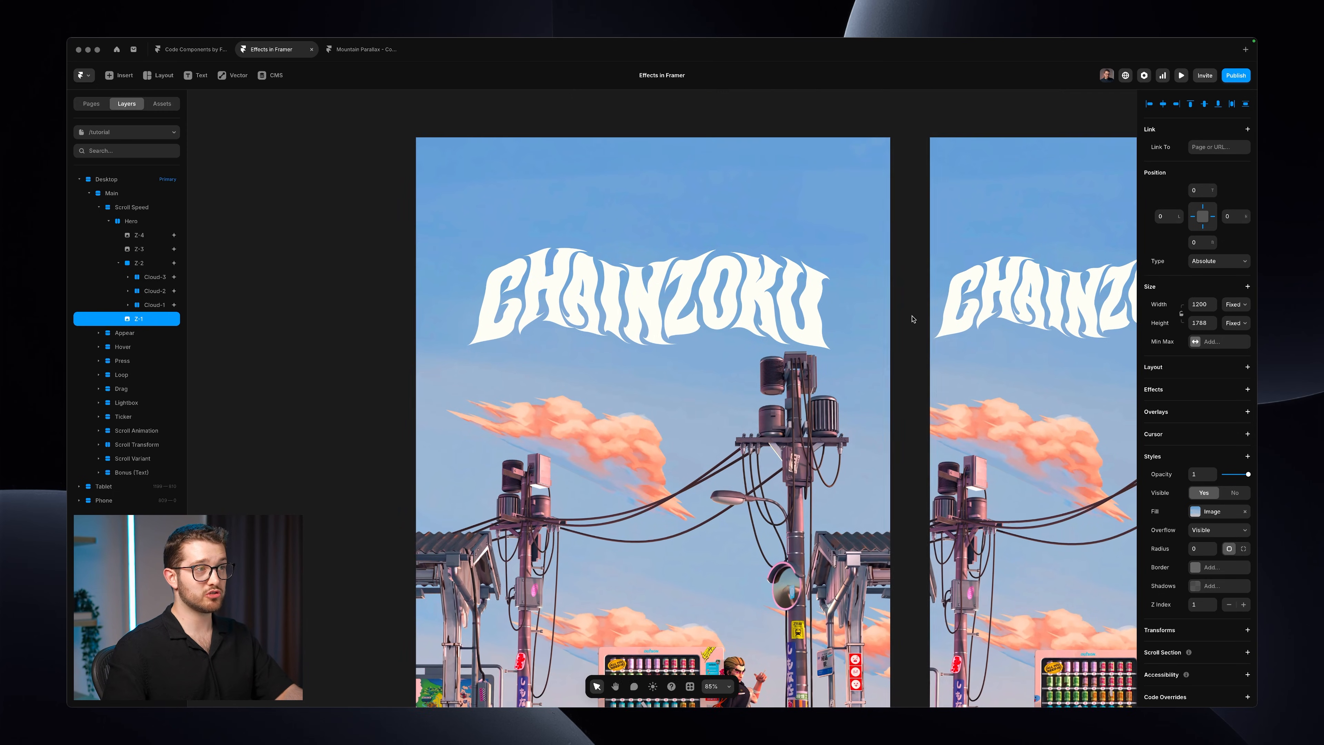
{"action": "left_click", "coordinate": [1181, 398]}
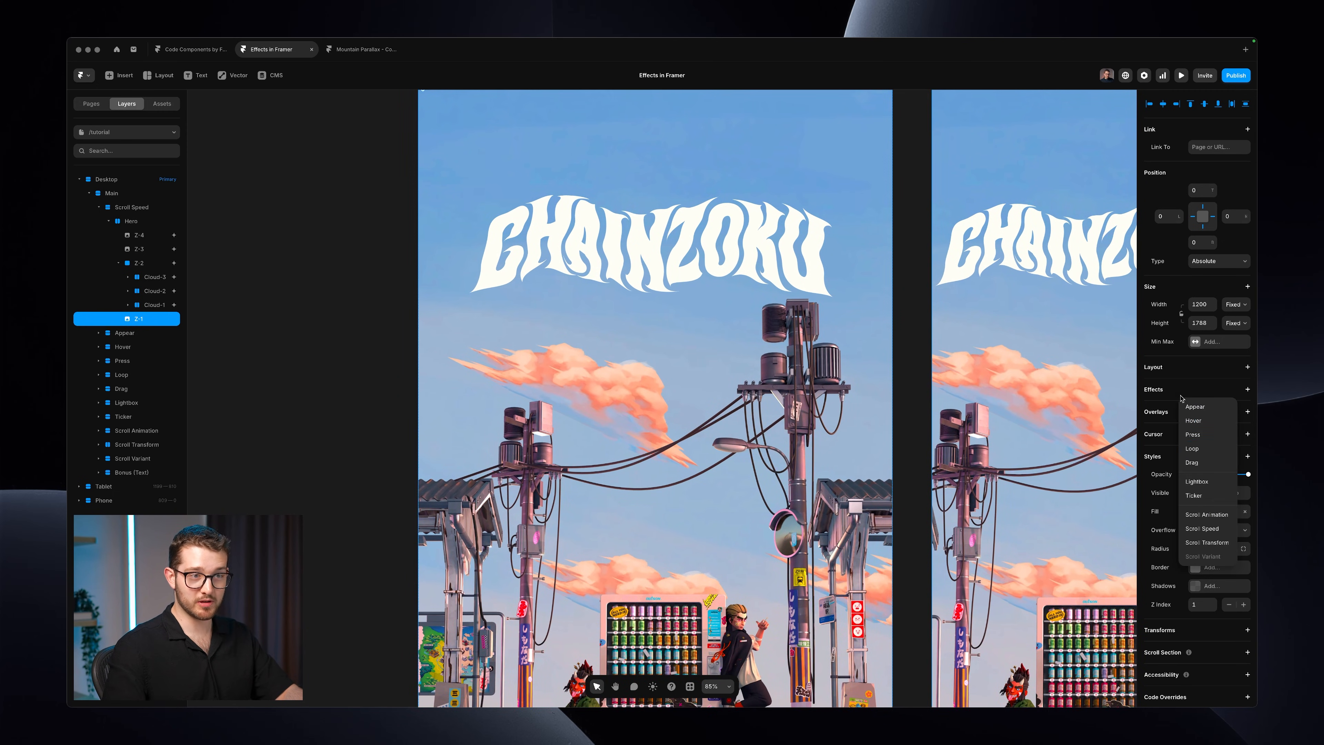
{"action": "left_click", "coordinate": [1212, 529]}
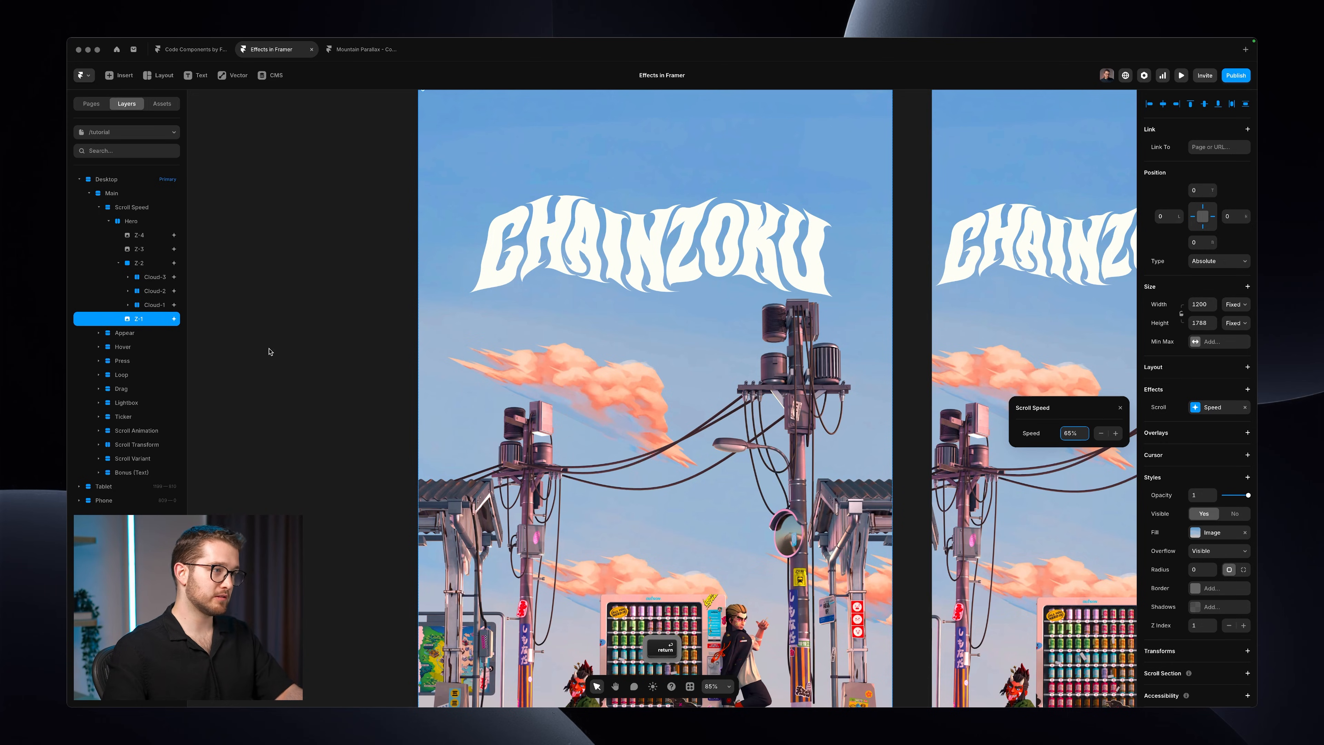
{"action": "left_click", "coordinate": [309, 337]}
Step: Preview the page and scroll back and forth through the Hero to check the parallax movement of its layers
{"action": "key", "text": "super+p"}
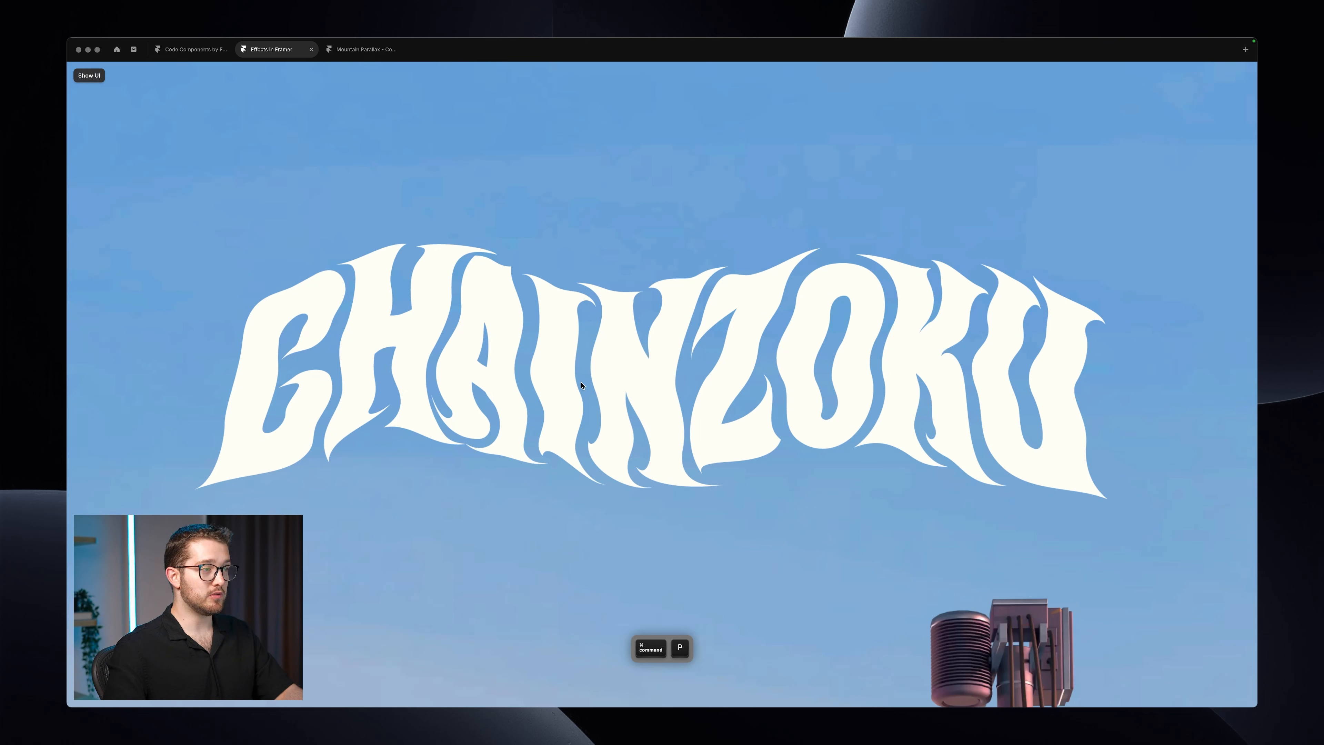
{"action": "scroll", "coordinate": [582, 384], "scroll_direction": "down", "scroll_amount": 10}
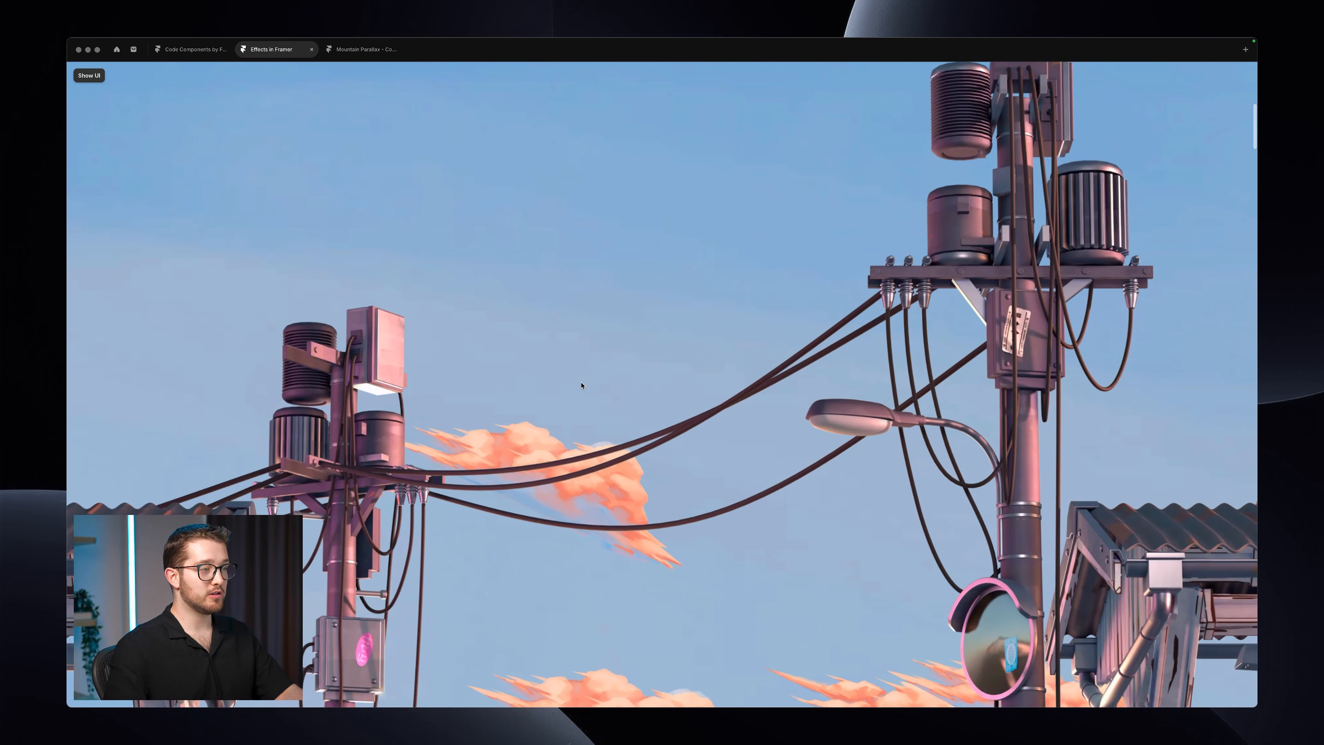
{"action": "scroll", "coordinate": [582, 385], "scroll_direction": "down", "scroll_amount": 10}
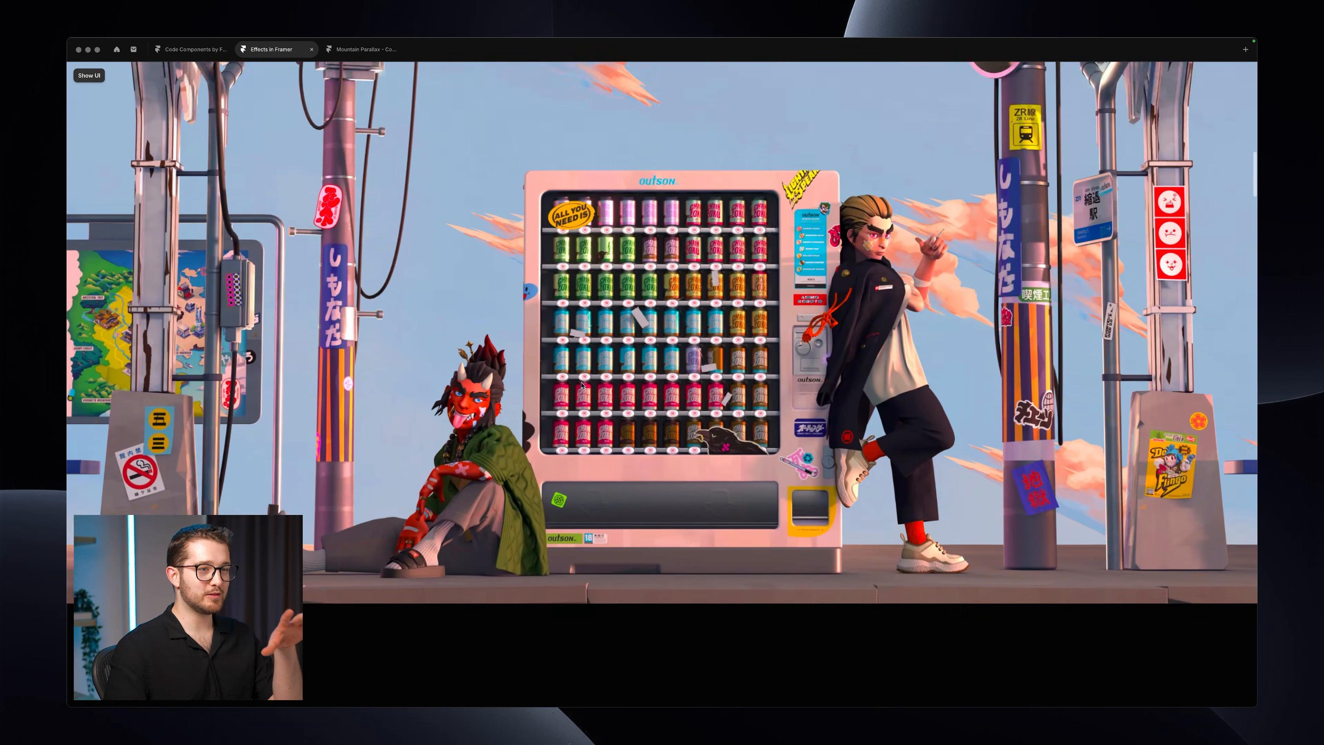
{"action": "scroll", "coordinate": [582, 385], "scroll_direction": "up", "scroll_amount": 8}
{"action": "scroll", "coordinate": [581, 385], "scroll_direction": "down", "scroll_amount": 4}
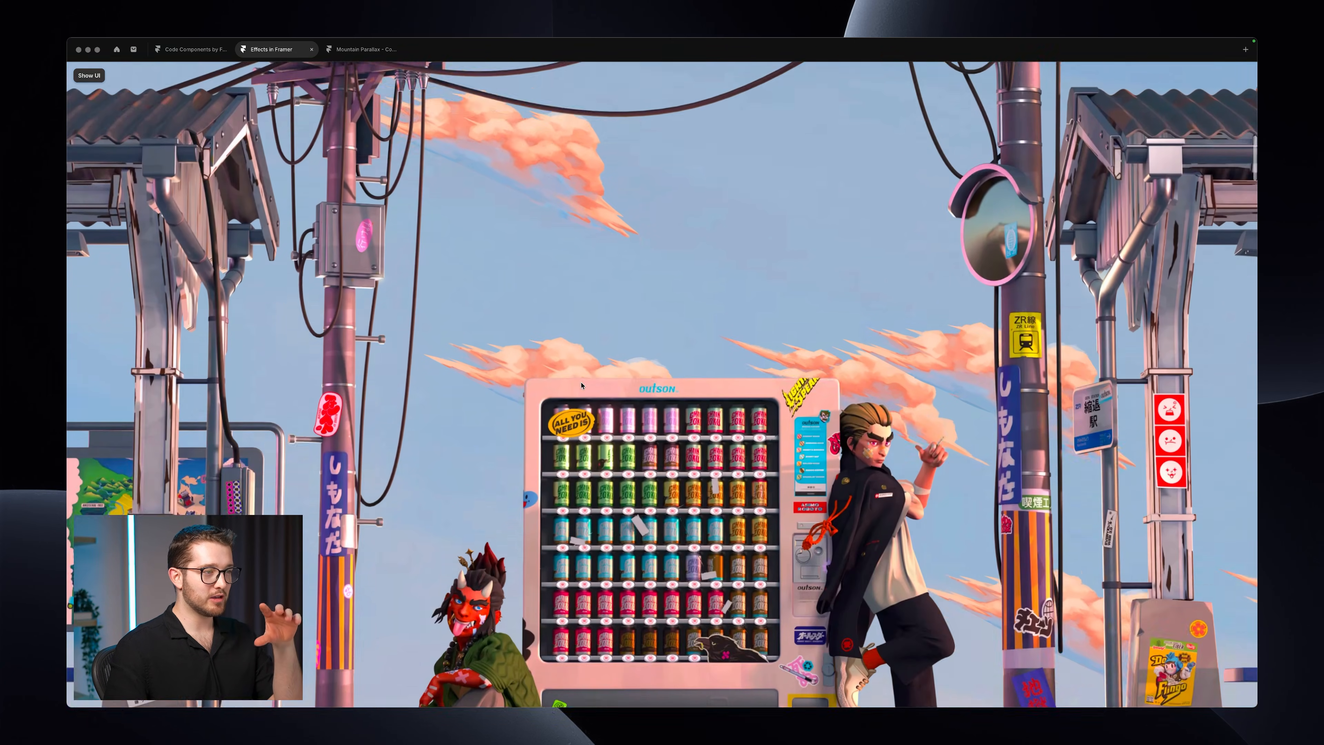
{"action": "scroll", "coordinate": [582, 385], "scroll_direction": "down", "scroll_amount": 3}
{"action": "scroll", "coordinate": [582, 385], "scroll_direction": "up", "scroll_amount": 5}
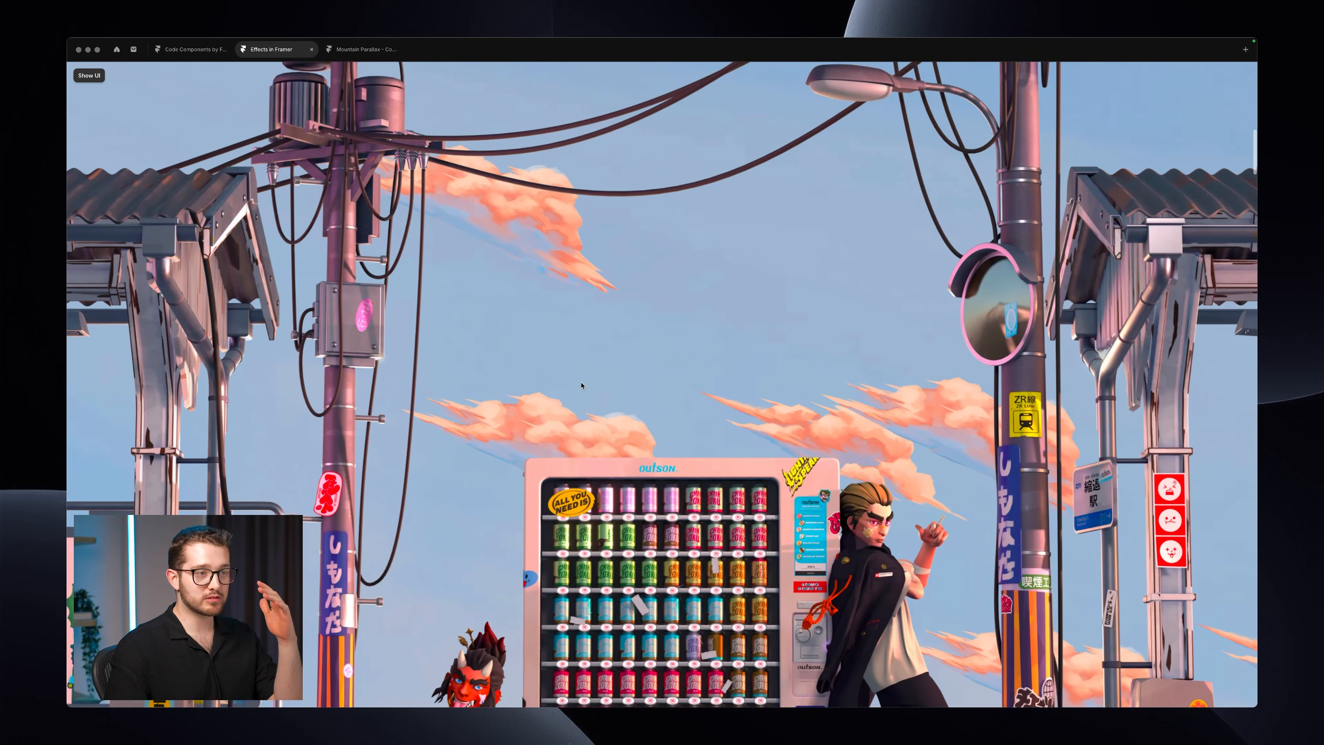
{"action": "scroll", "coordinate": [582, 385], "scroll_direction": "up", "scroll_amount": 2}
{"action": "scroll", "coordinate": [582, 385], "scroll_direction": "down", "scroll_amount": 6}
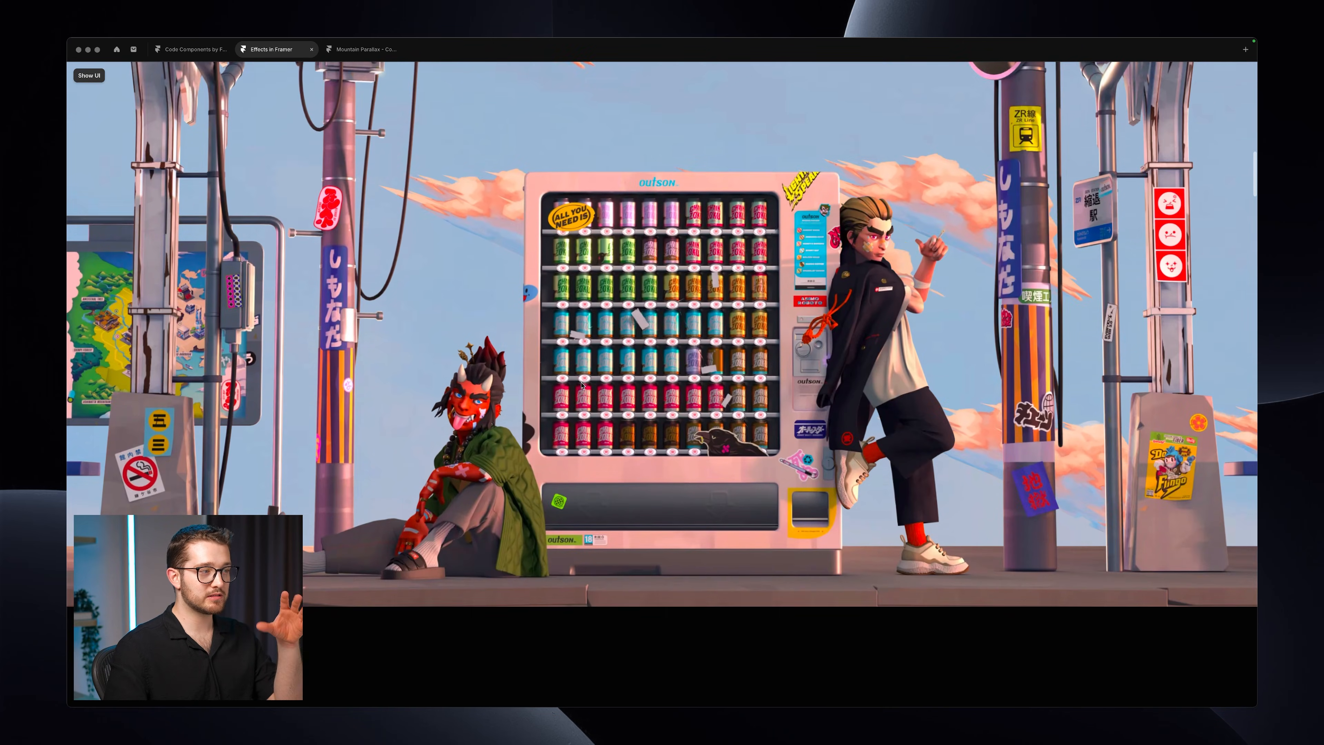
{"action": "scroll", "coordinate": [581, 384], "scroll_direction": "down", "scroll_amount": 5}
{"action": "scroll", "coordinate": [582, 385], "scroll_direction": "up", "scroll_amount": 10}
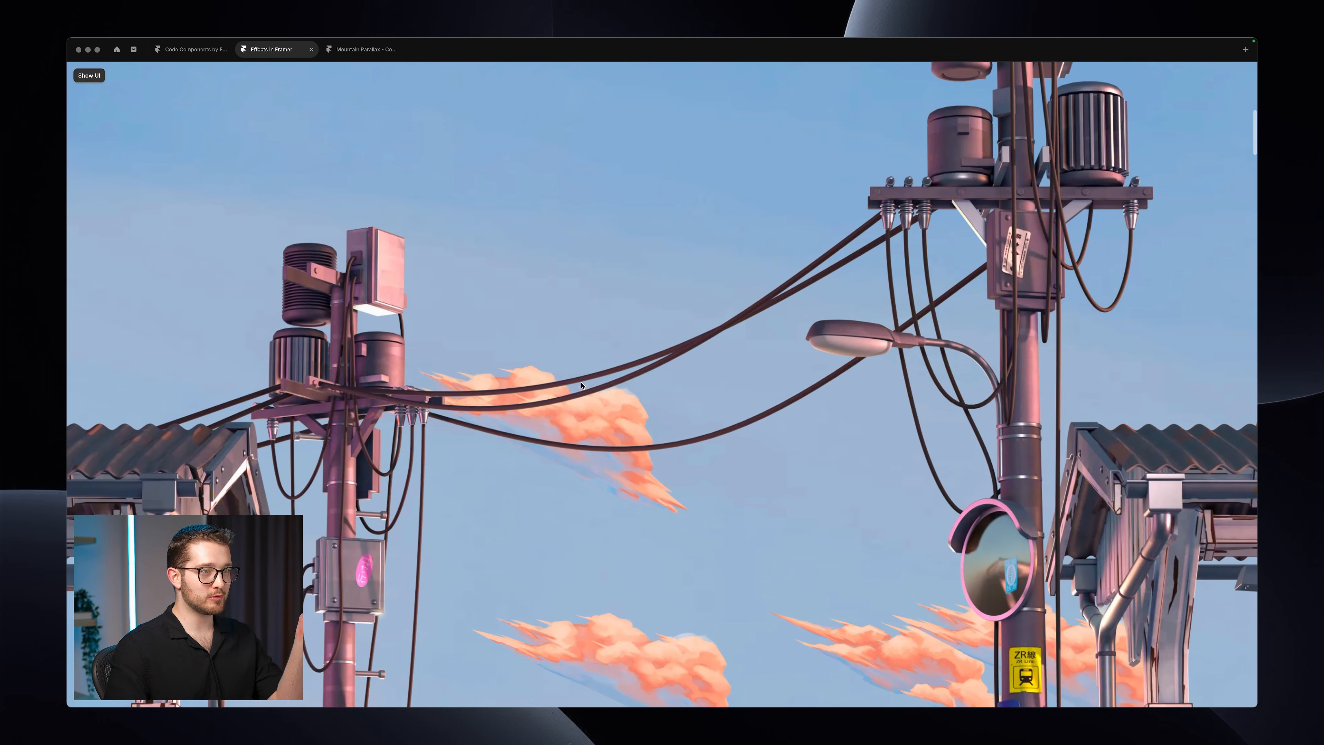
{"action": "scroll", "coordinate": [582, 385], "scroll_direction": "up", "scroll_amount": 6}
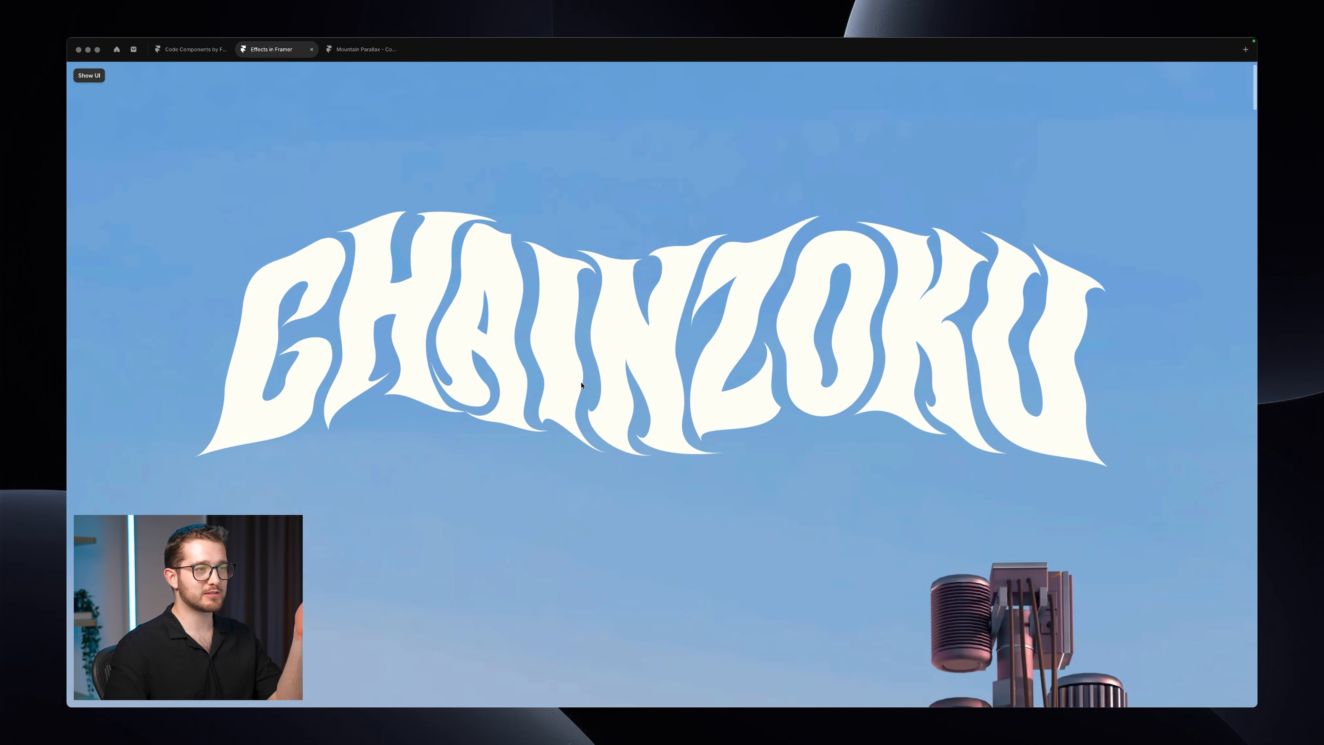
{"action": "scroll", "coordinate": [582, 385], "scroll_direction": "down", "scroll_amount": 5}
{"action": "scroll", "coordinate": [582, 385], "scroll_direction": "up", "scroll_amount": 5}
{"action": "scroll", "coordinate": [582, 385], "scroll_direction": "down", "scroll_amount": 6}
{"action": "scroll", "coordinate": [582, 385], "scroll_direction": "up", "scroll_amount": 6}
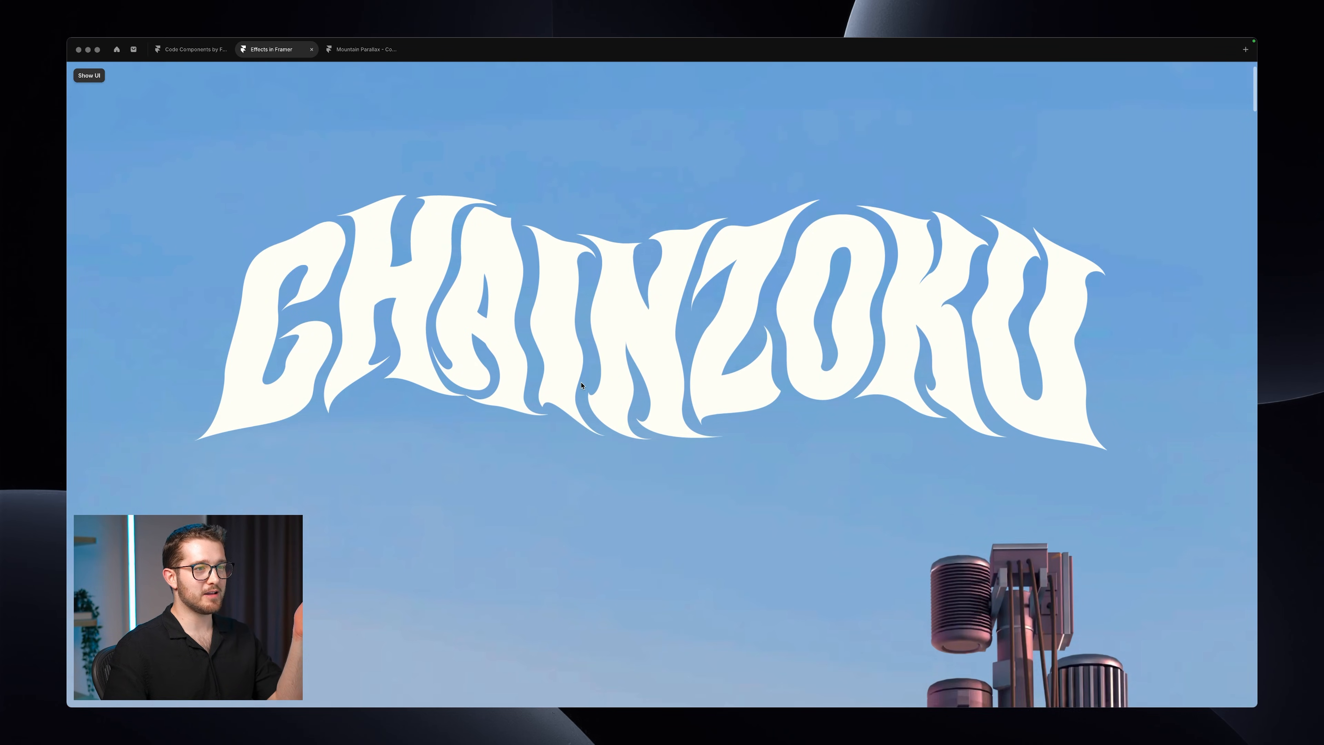
{"action": "key", "text": "Escape"}
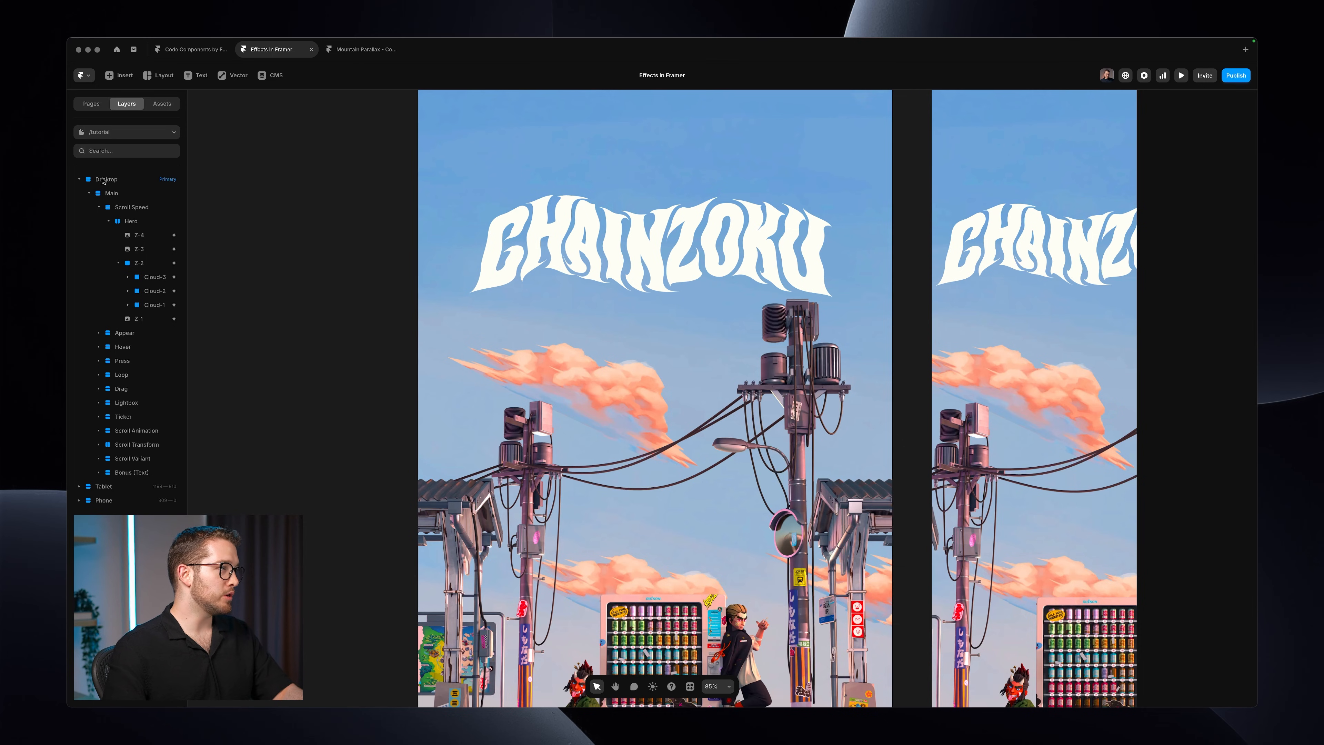
Step: Hide the Scroll Speed section of the Desktop page
{"action": "left_click", "coordinate": [89, 193]}
{"action": "left_click", "coordinate": [89, 193]}
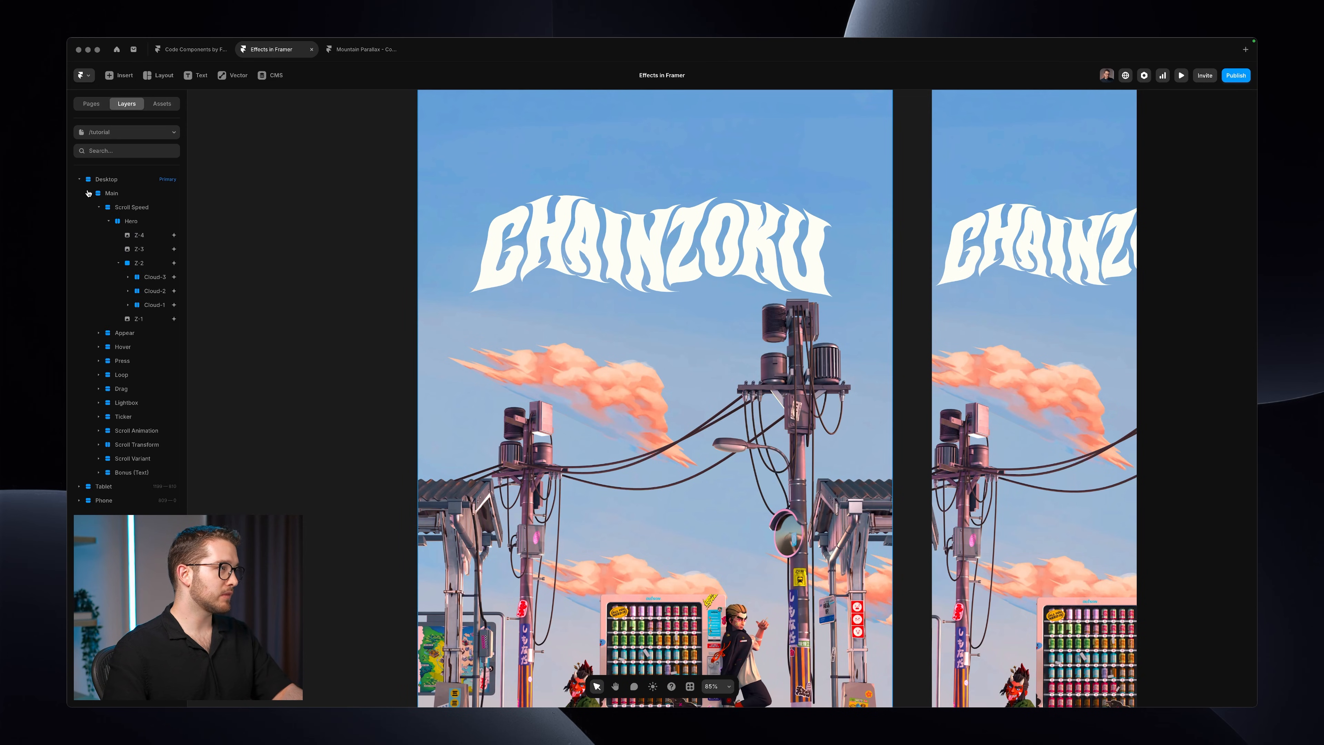
{"action": "left_click", "coordinate": [126, 209]}
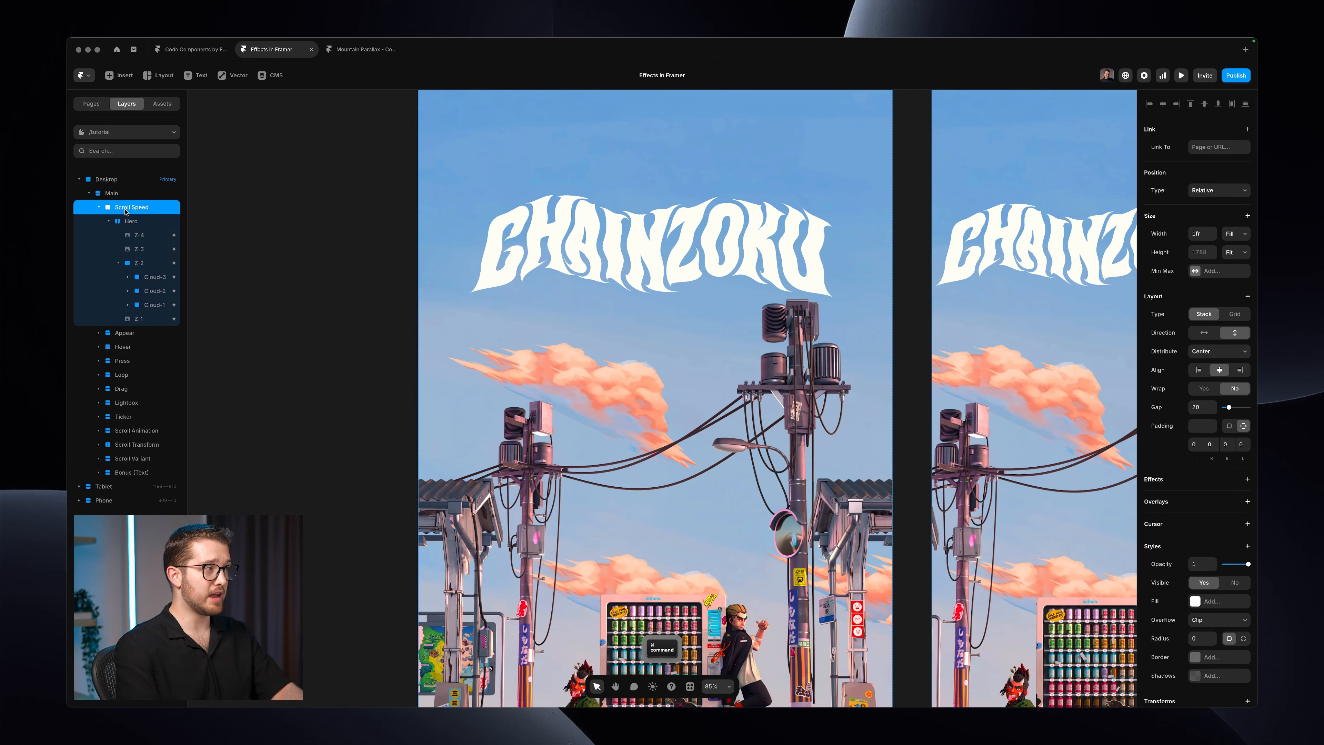
{"action": "key", "text": "super+slash"}
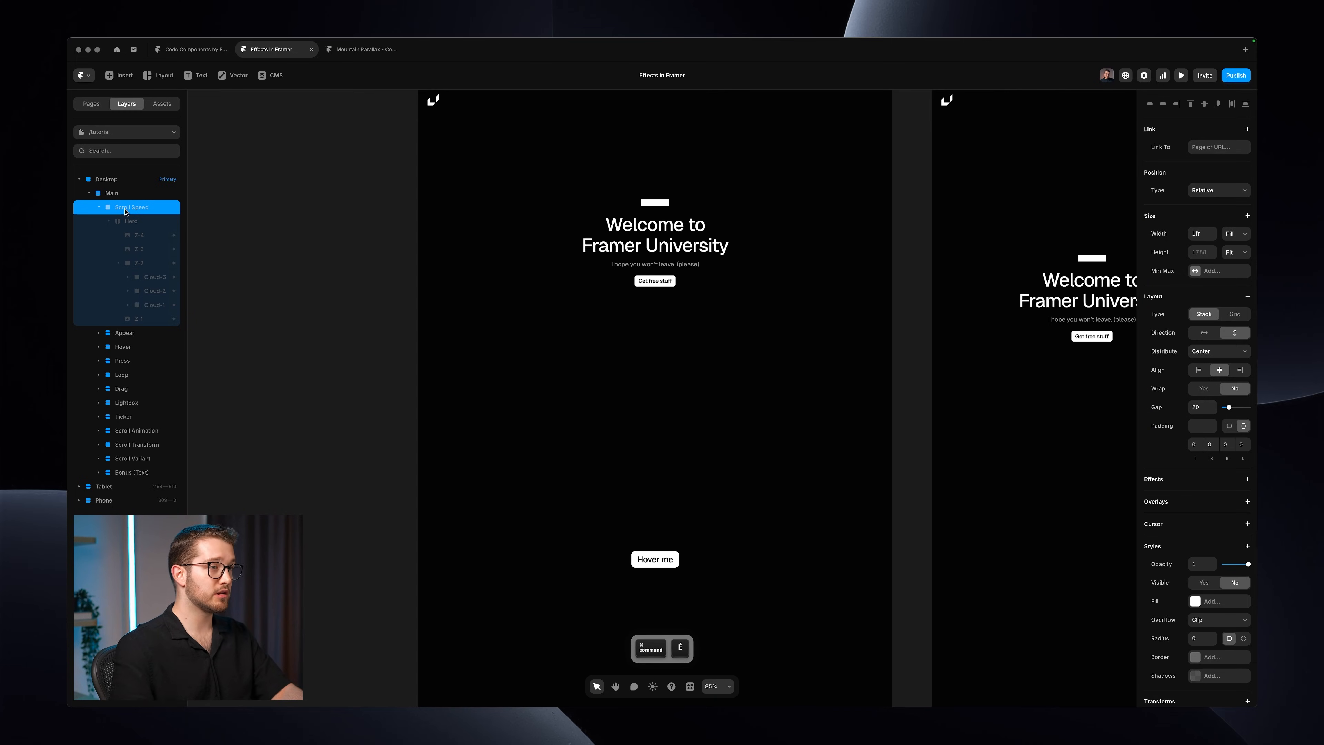
Step: Delete the small blank white frame above the heading in the Appear section and collapse the Scroll Speed layer
{"action": "scroll", "coordinate": [574, 235], "scroll_direction": "up", "scroll_amount": 2}
{"action": "left_click", "coordinate": [640, 260], "text": "super"}
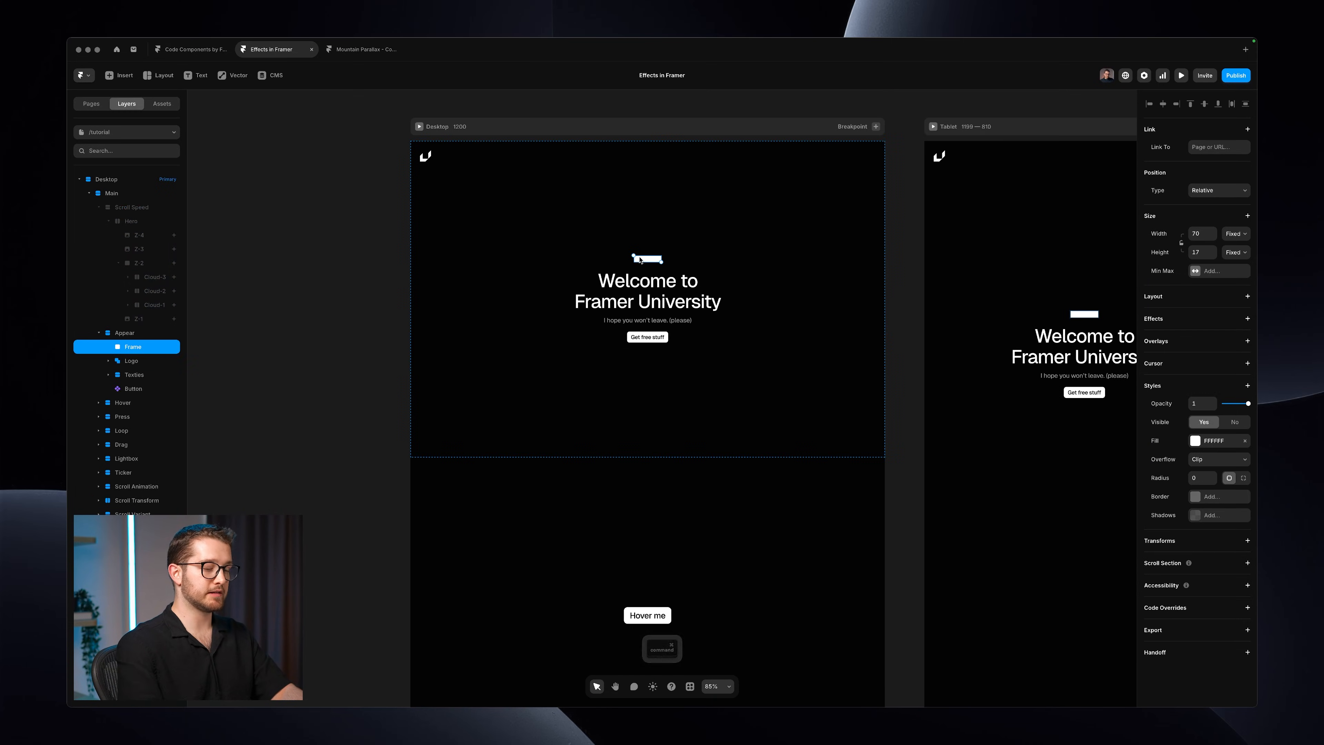
{"action": "key", "text": "BackSpace"}
{"action": "scroll", "coordinate": [672, 265], "scroll_direction": "up", "scroll_amount": 2}
{"action": "left_click", "coordinate": [99, 207]}
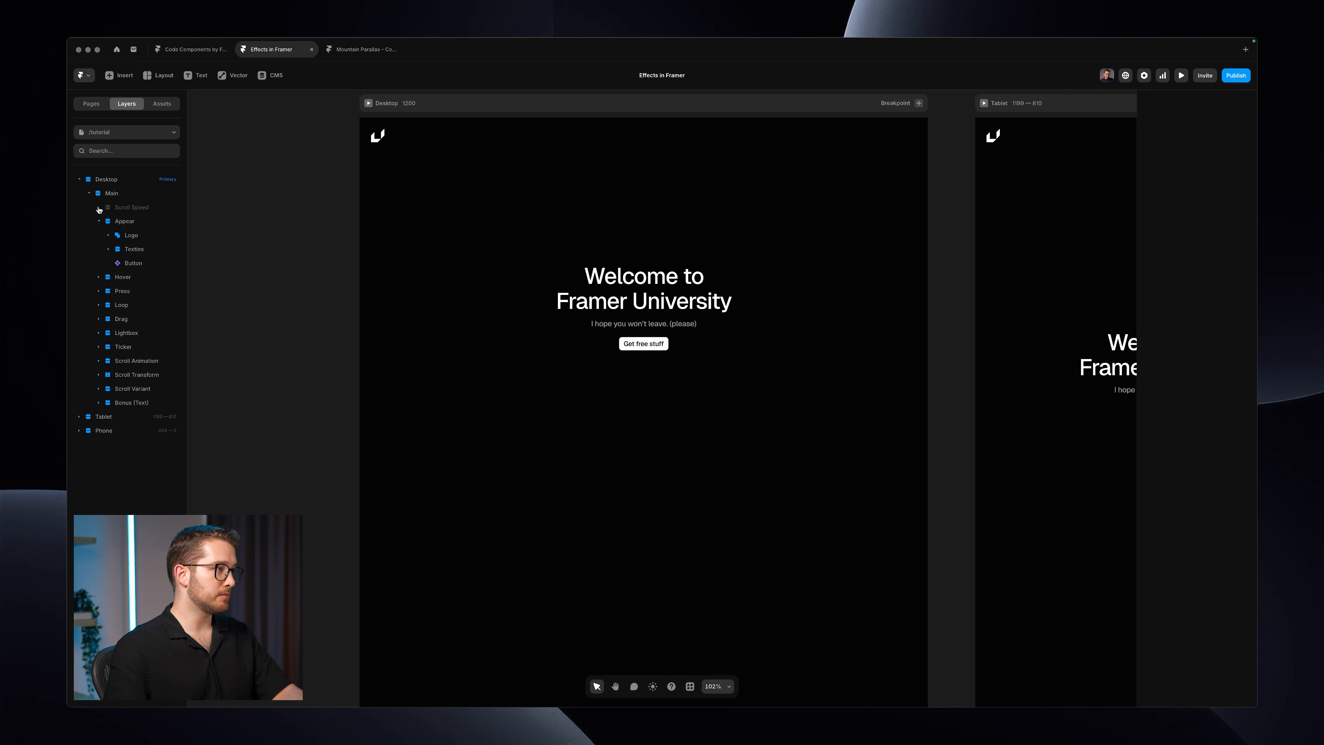
Step: Add an Appear effect with the On Appear trigger and Fade In preset to the welcome heading, the text below it and the button together
{"action": "left_click", "coordinate": [125, 221]}
{"action": "left_click", "coordinate": [683, 296], "text": "super"}
{"action": "scroll", "coordinate": [683, 296], "scroll_direction": "down", "scroll_amount": 1}
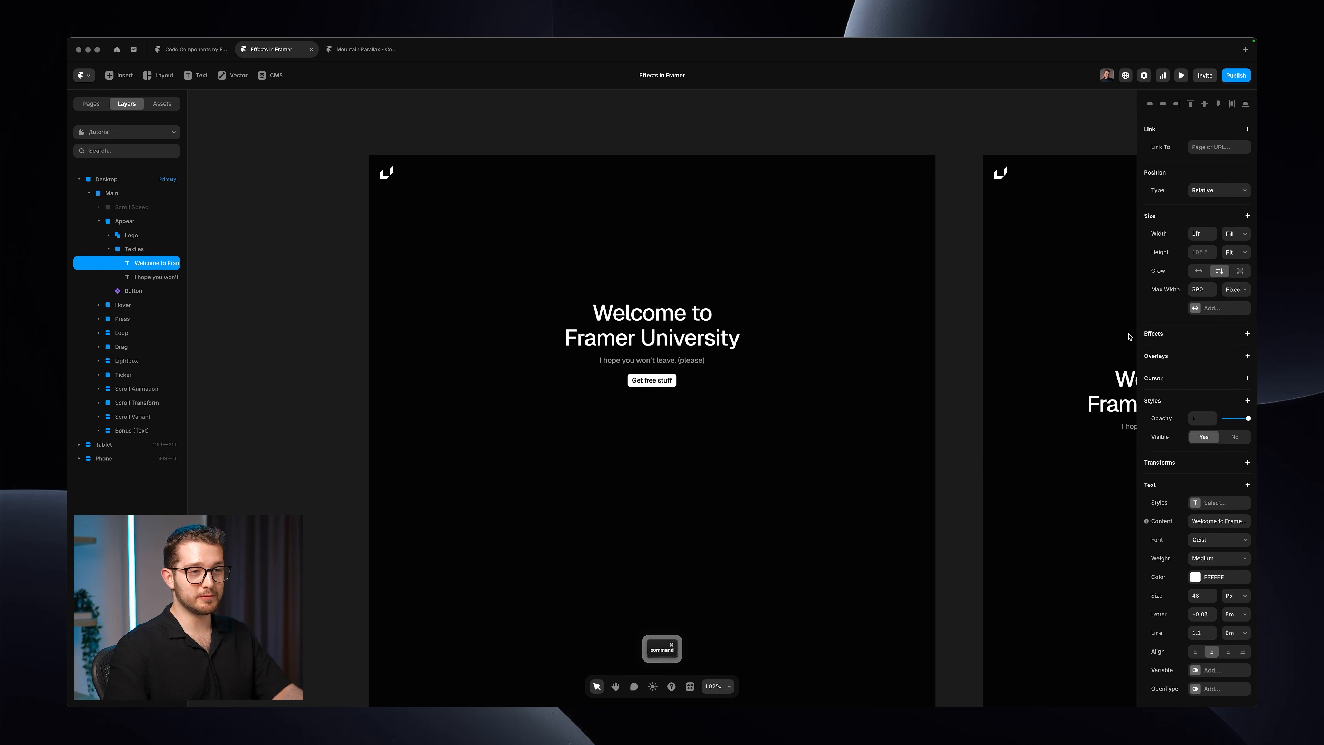
{"action": "left_click", "coordinate": [1248, 334]}
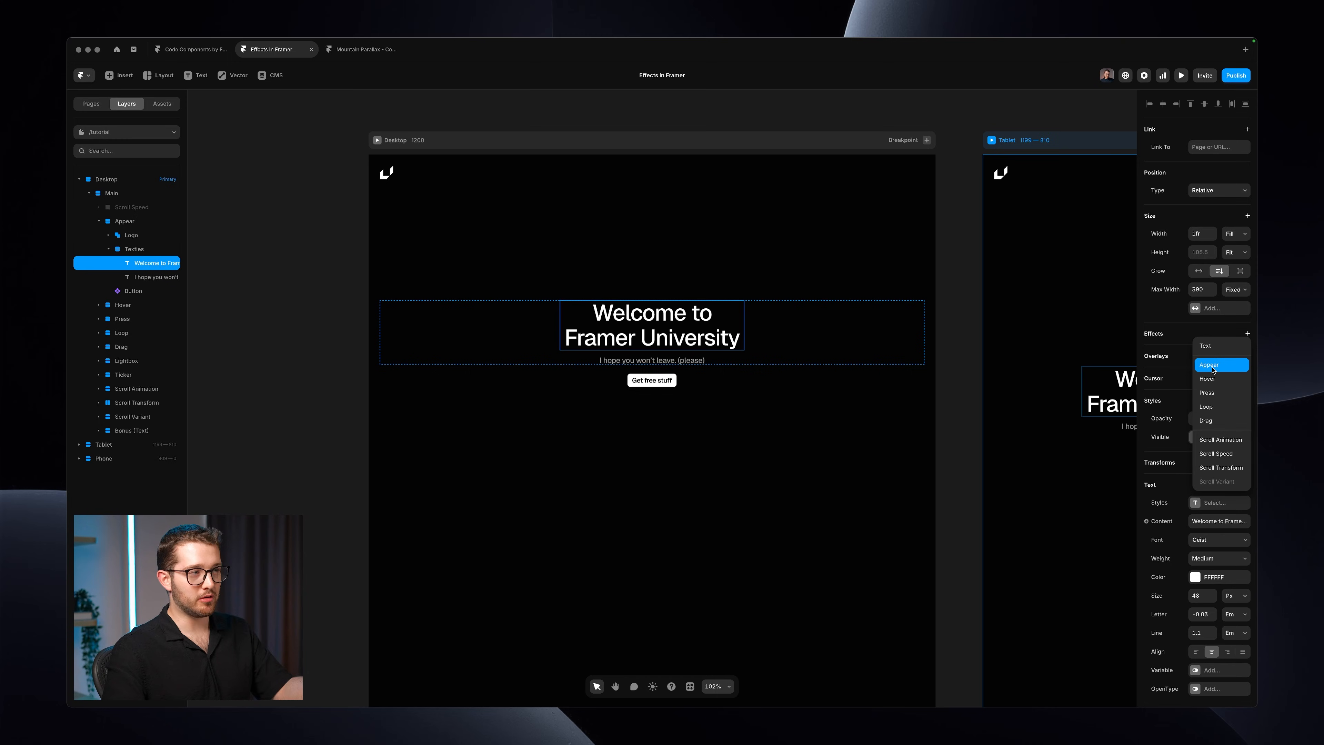
{"action": "key", "text": "super"}
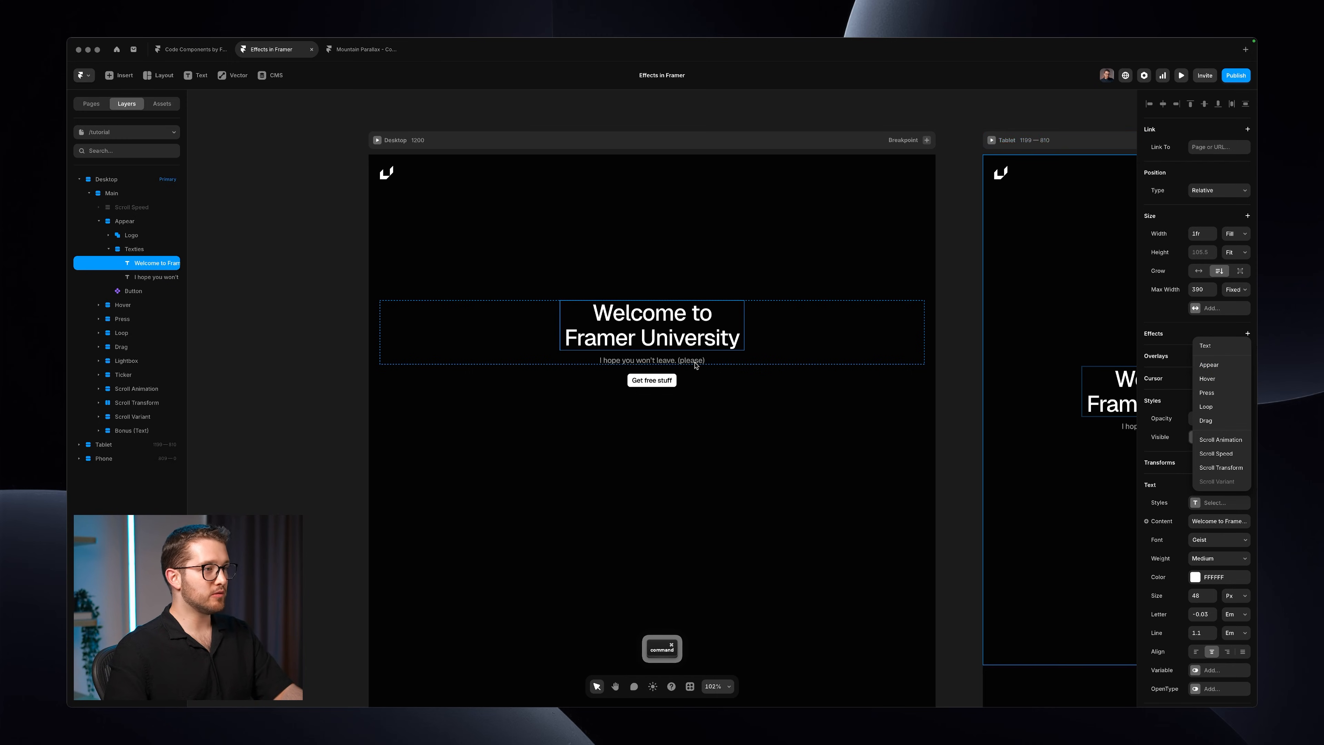
{"action": "left_click", "coordinate": [148, 277], "text": "super"}
{"action": "left_click", "coordinate": [141, 291], "text": "super"}
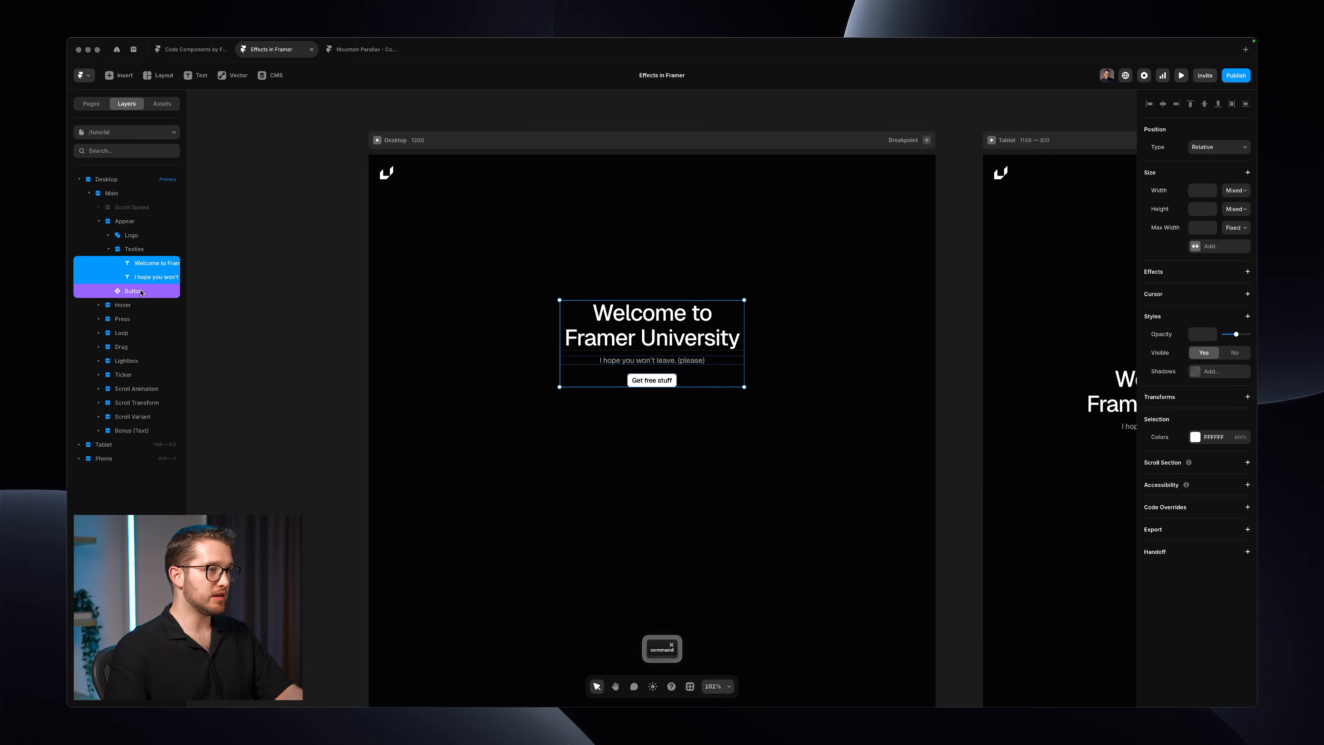
{"action": "scroll", "coordinate": [624, 342], "scroll_direction": "up", "scroll_amount": 5}
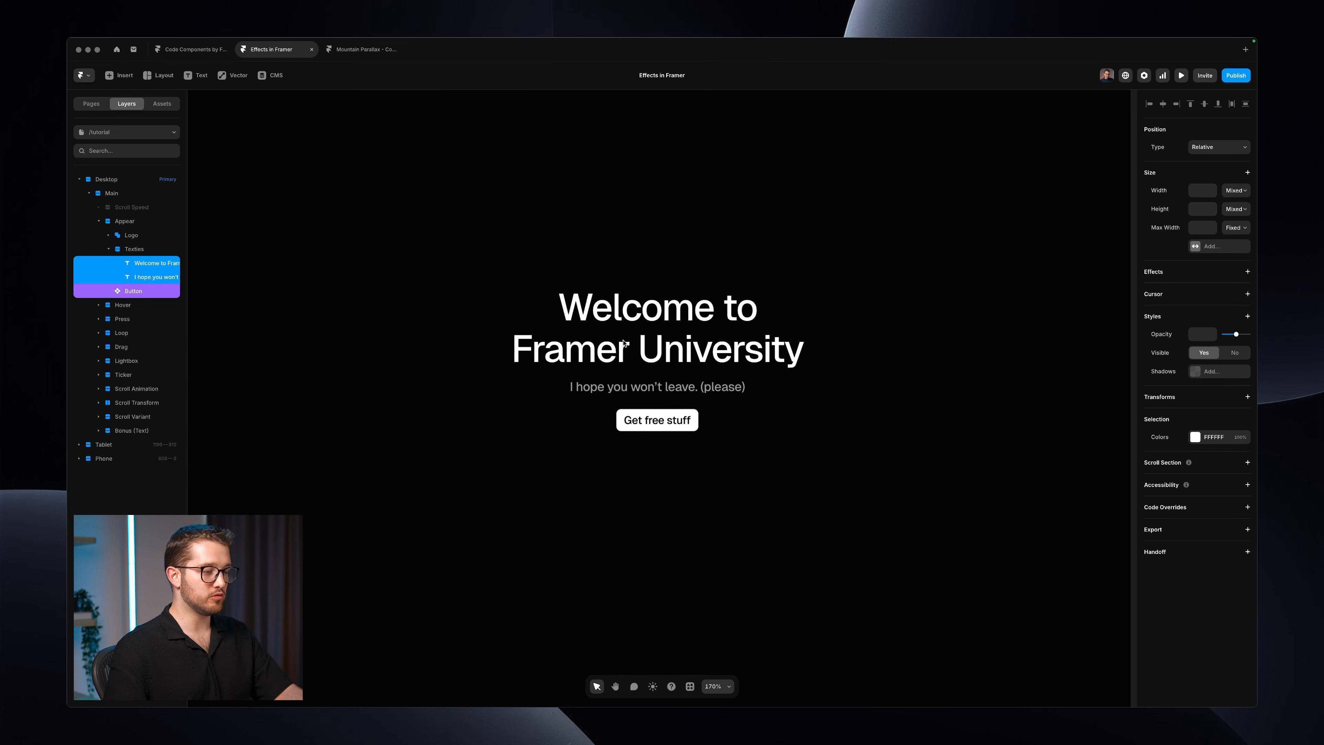
{"action": "key", "text": "shift"}
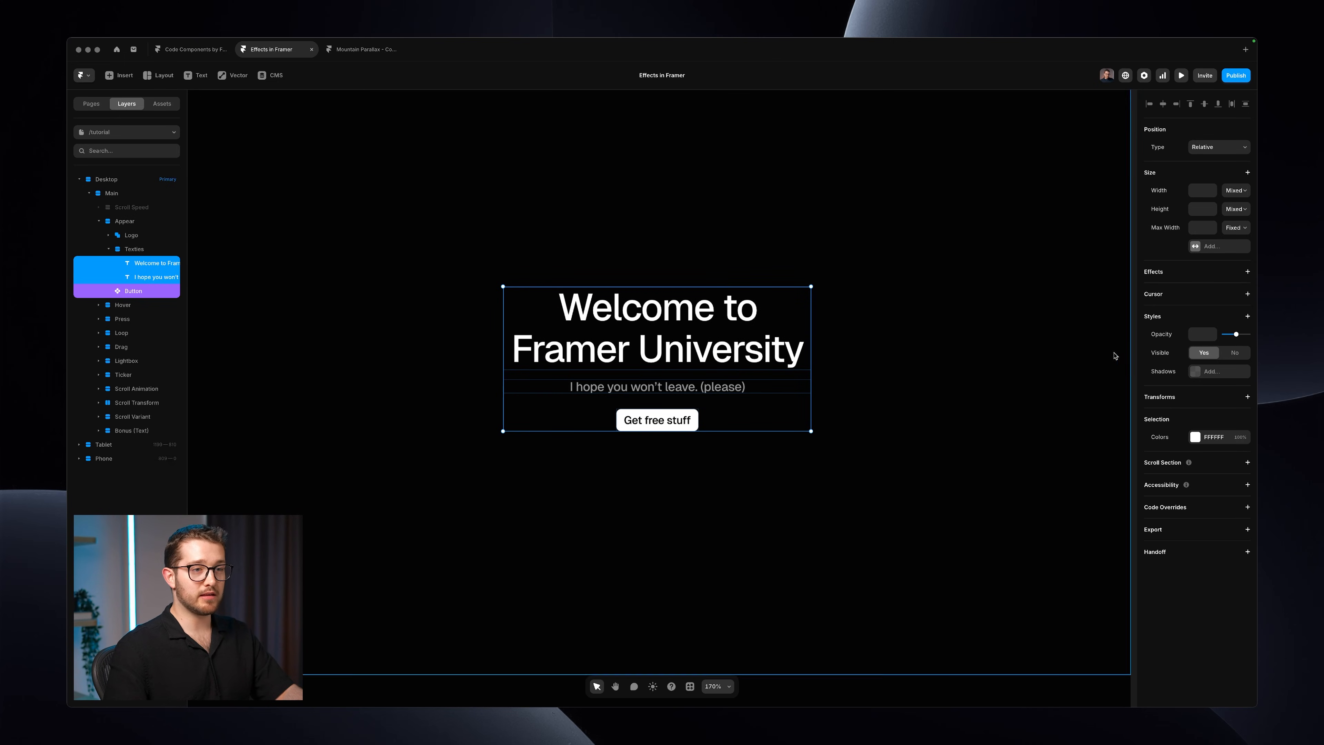
{"action": "left_click", "coordinate": [1248, 271]}
{"action": "left_click", "coordinate": [1177, 289]}
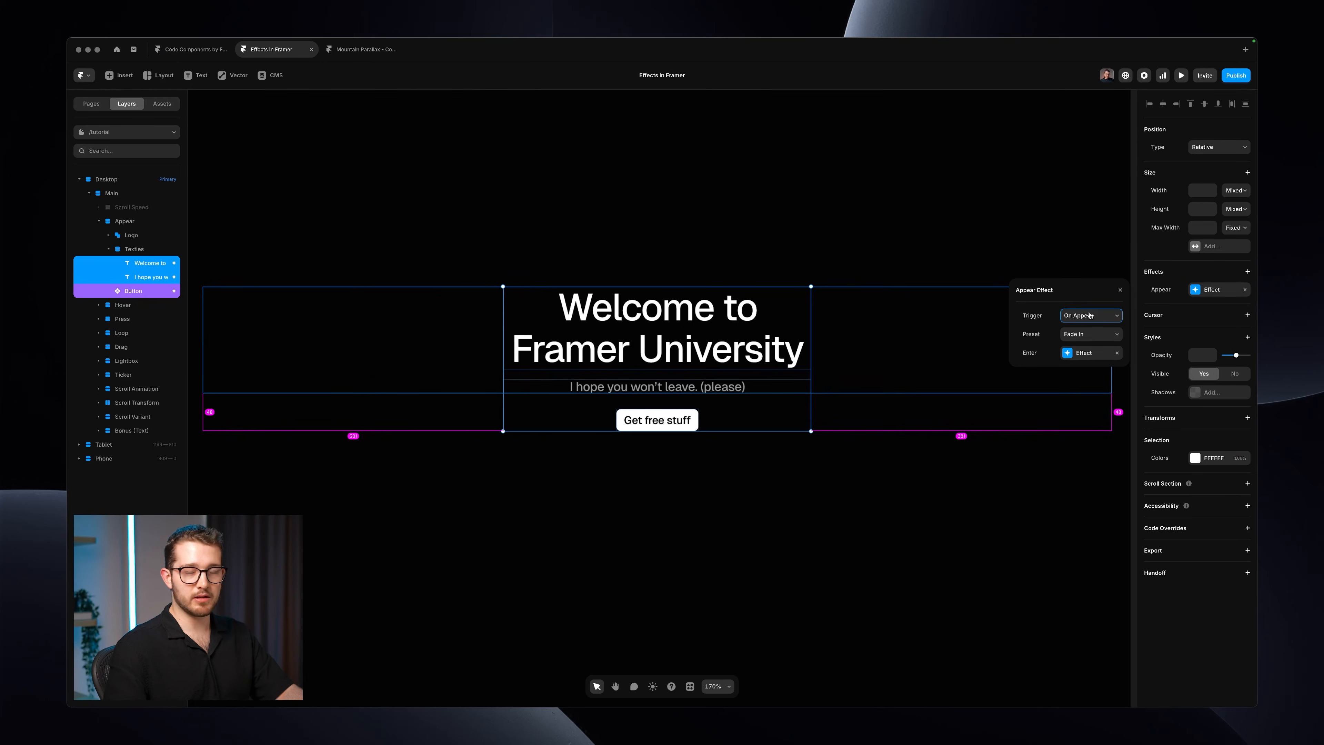
{"action": "key", "text": "shift"}
{"action": "left_click", "coordinate": [1120, 290]}
{"action": "left_click", "coordinate": [964, 352]}
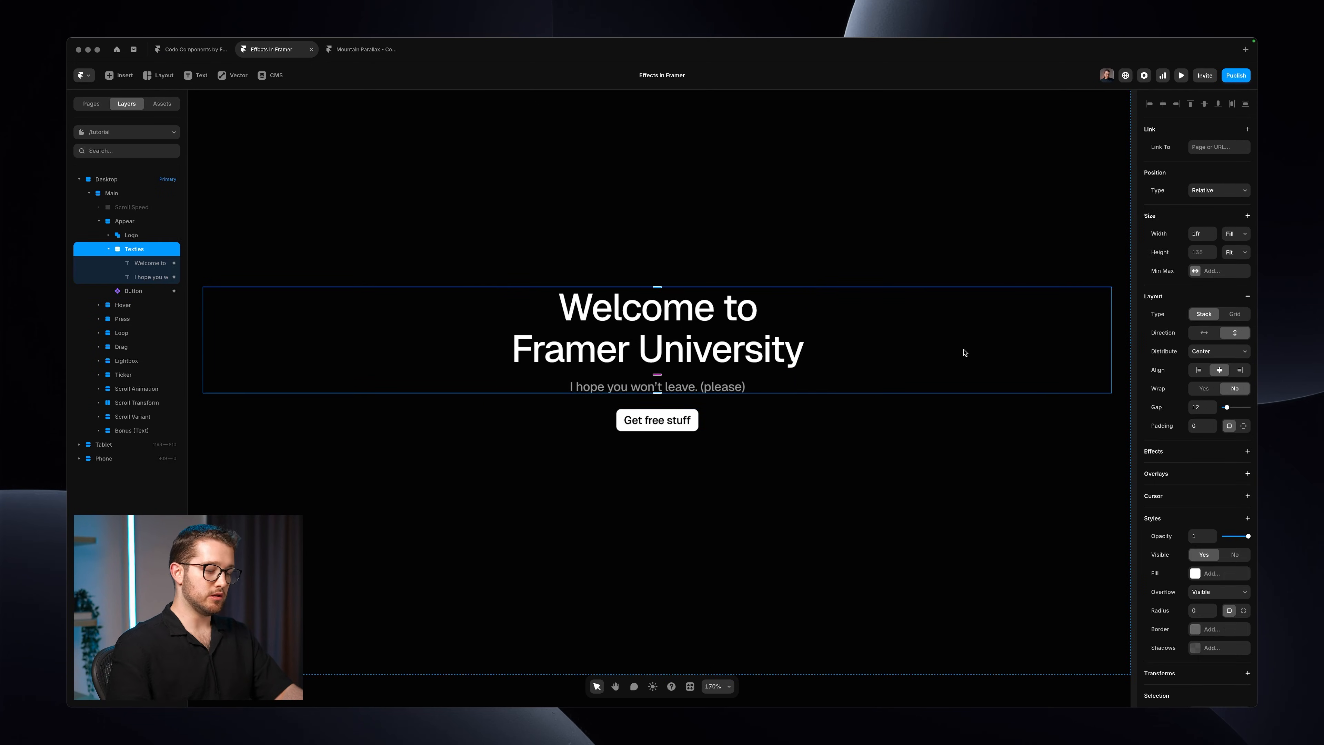
Step: Preview the page and reload it several times to watch the Appear section's entrance animation
{"action": "key", "text": "super+p"}
{"action": "key", "text": "super+r"}
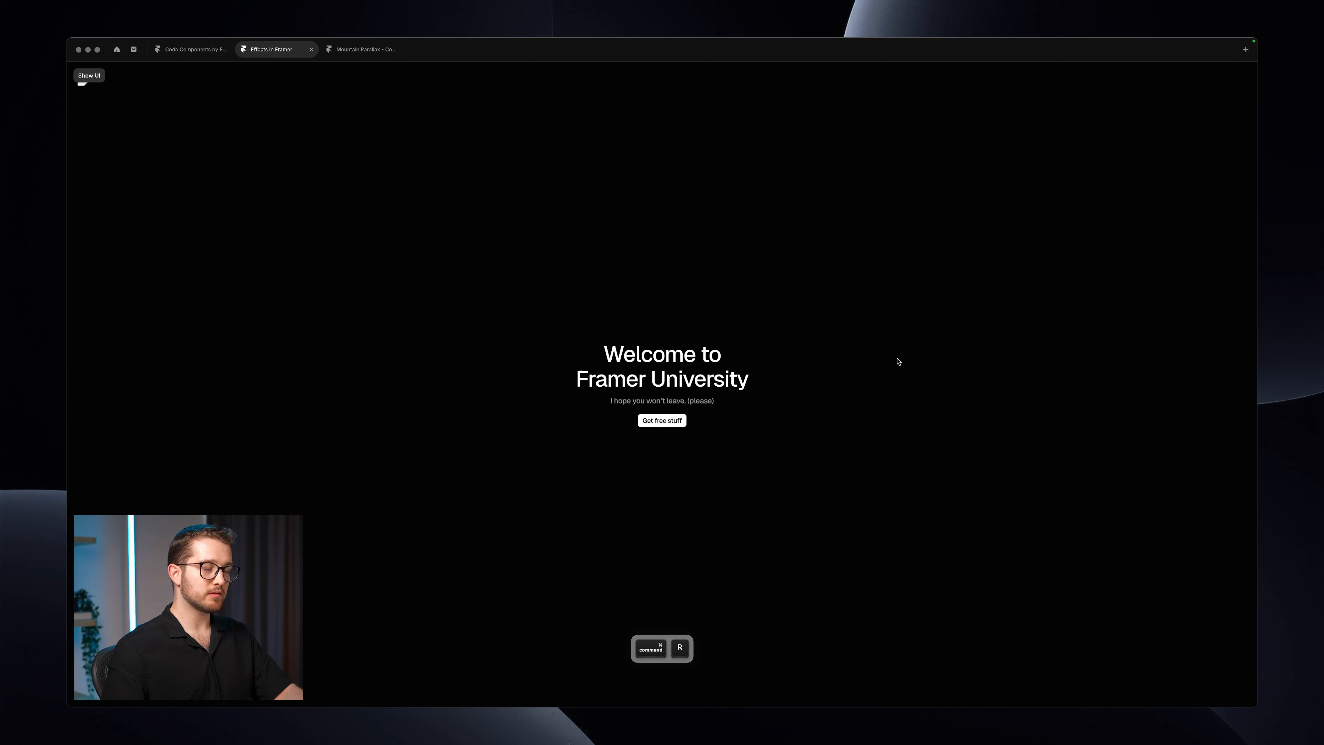
{"action": "key", "text": "super+r"}
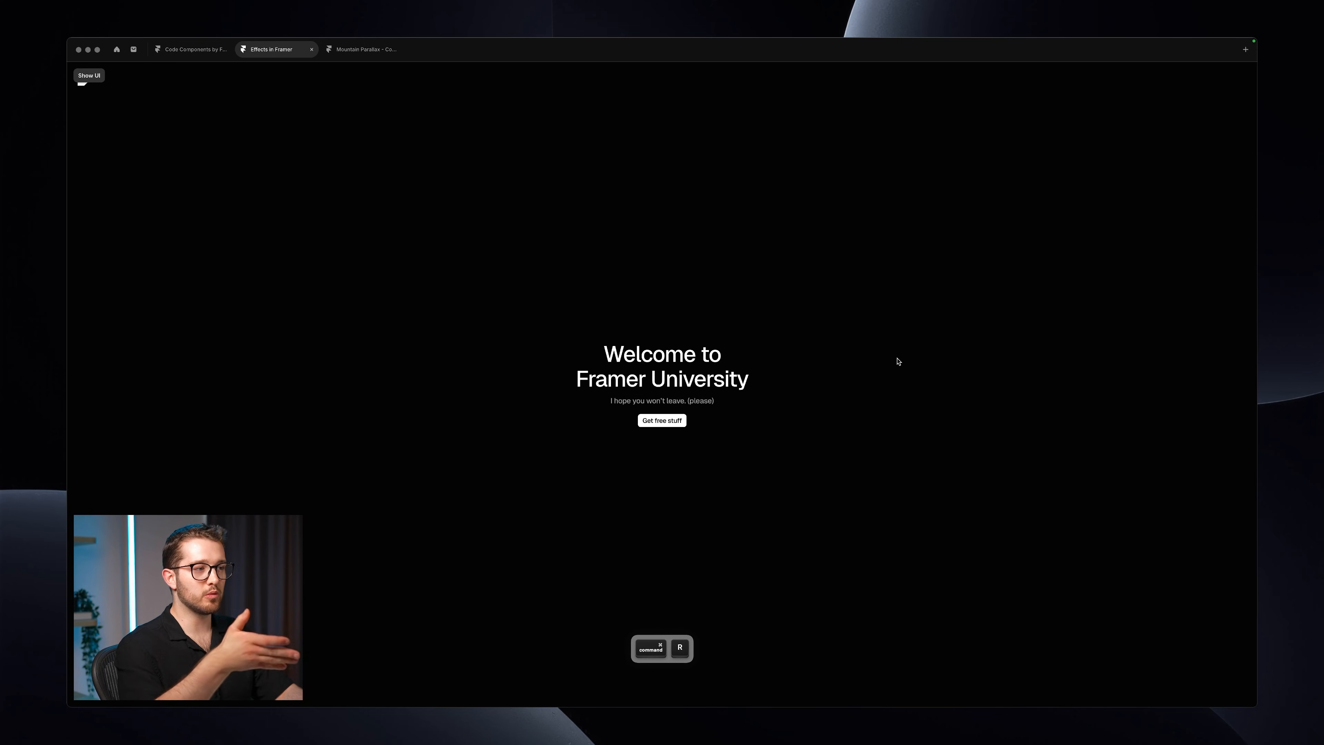
{"action": "key", "text": "super+r"}
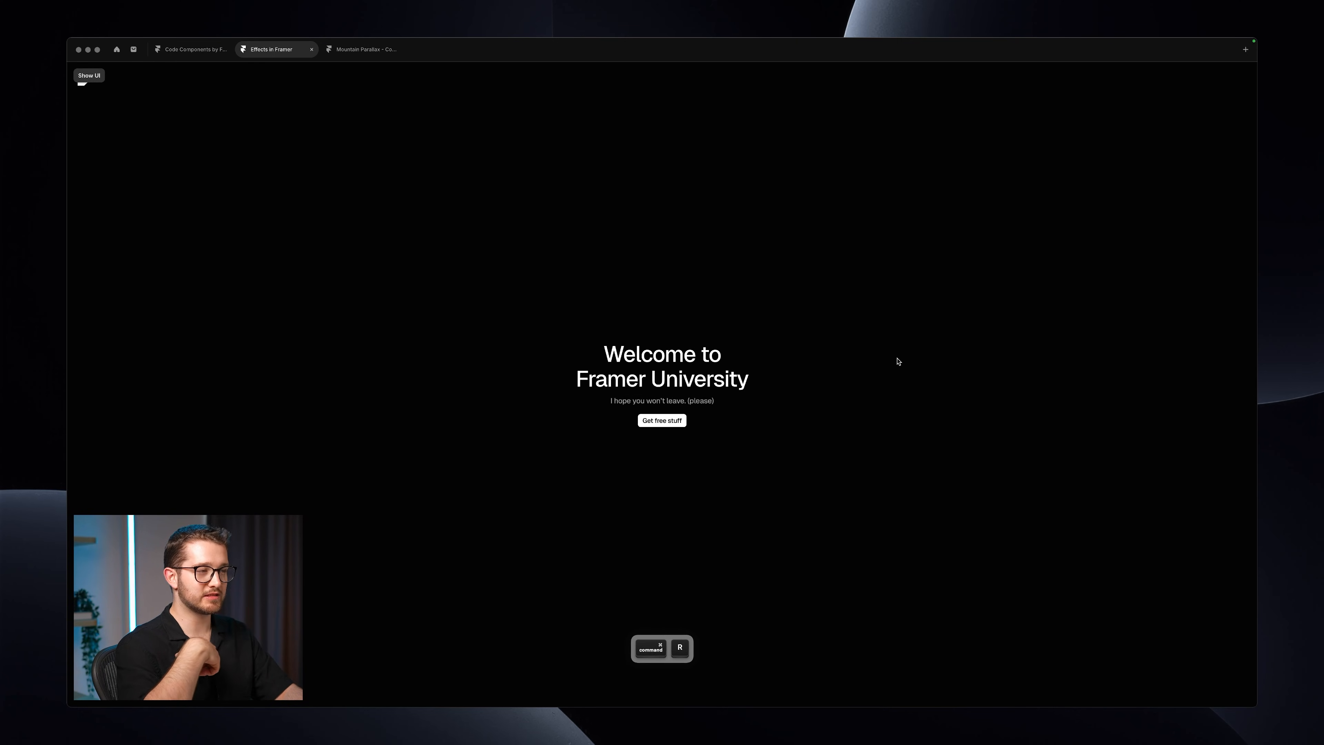
{"action": "key", "text": "super+r"}
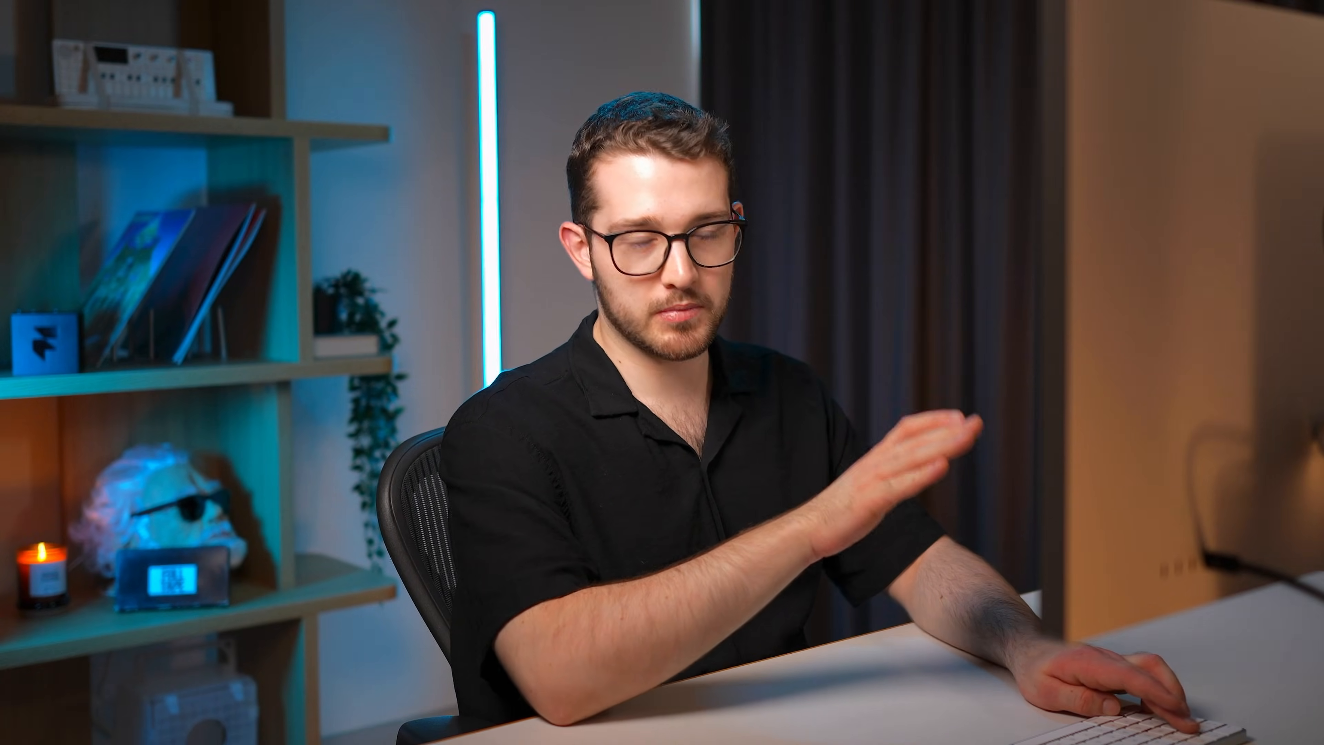
{"action": "key", "text": "shift+alt+2"}
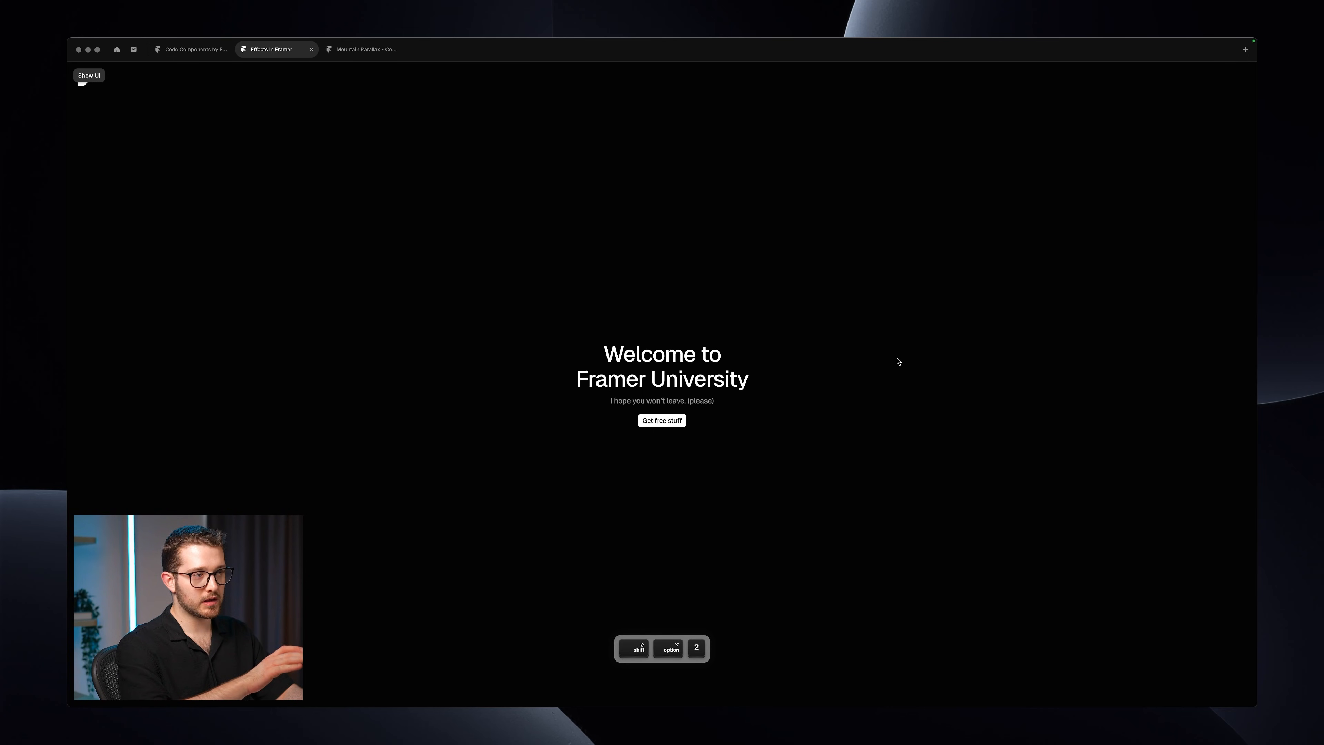
{"action": "key", "text": "Escape"}
Step: Set the vertical offset of the Appear enter effect to 20 for the welcome heading, the text below it and the button together
{"action": "left_click", "coordinate": [647, 364], "text": "super"}
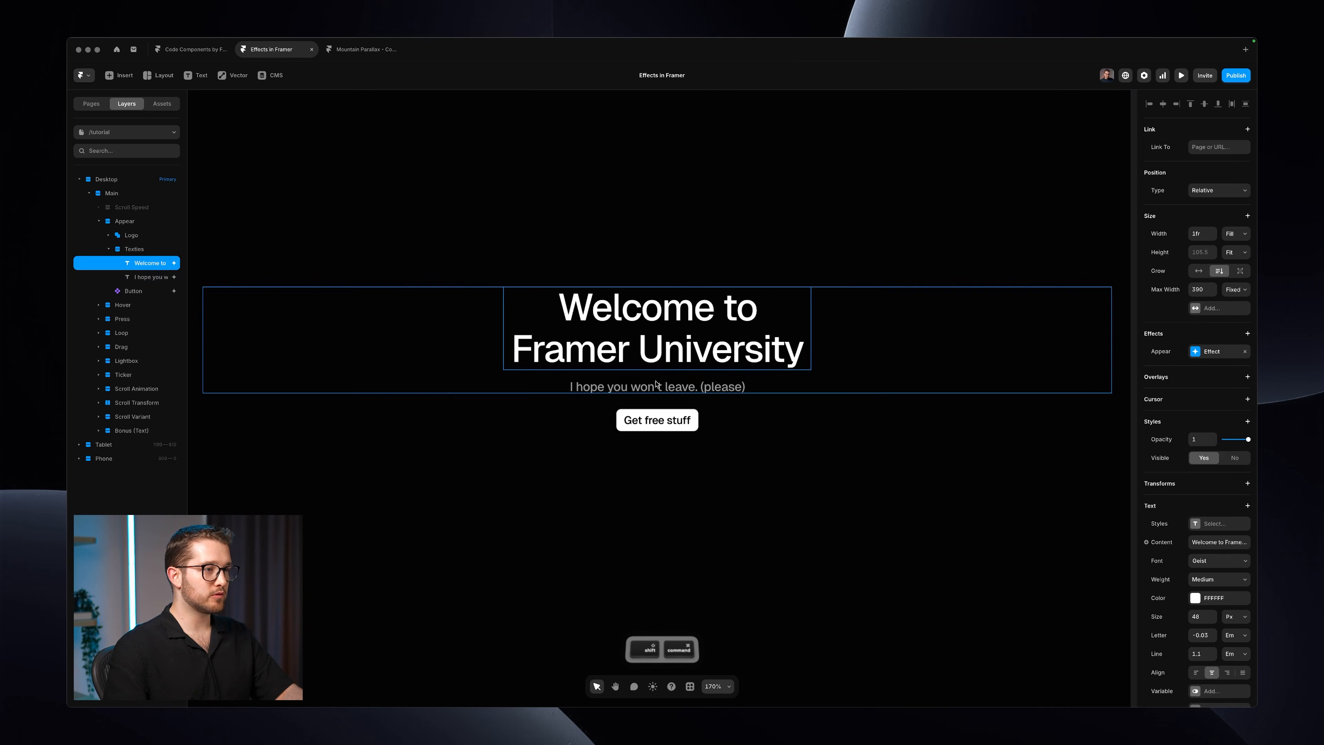
{"action": "left_click", "coordinate": [656, 387], "text": "shift+super"}
{"action": "left_click", "coordinate": [657, 416], "text": "shift+super"}
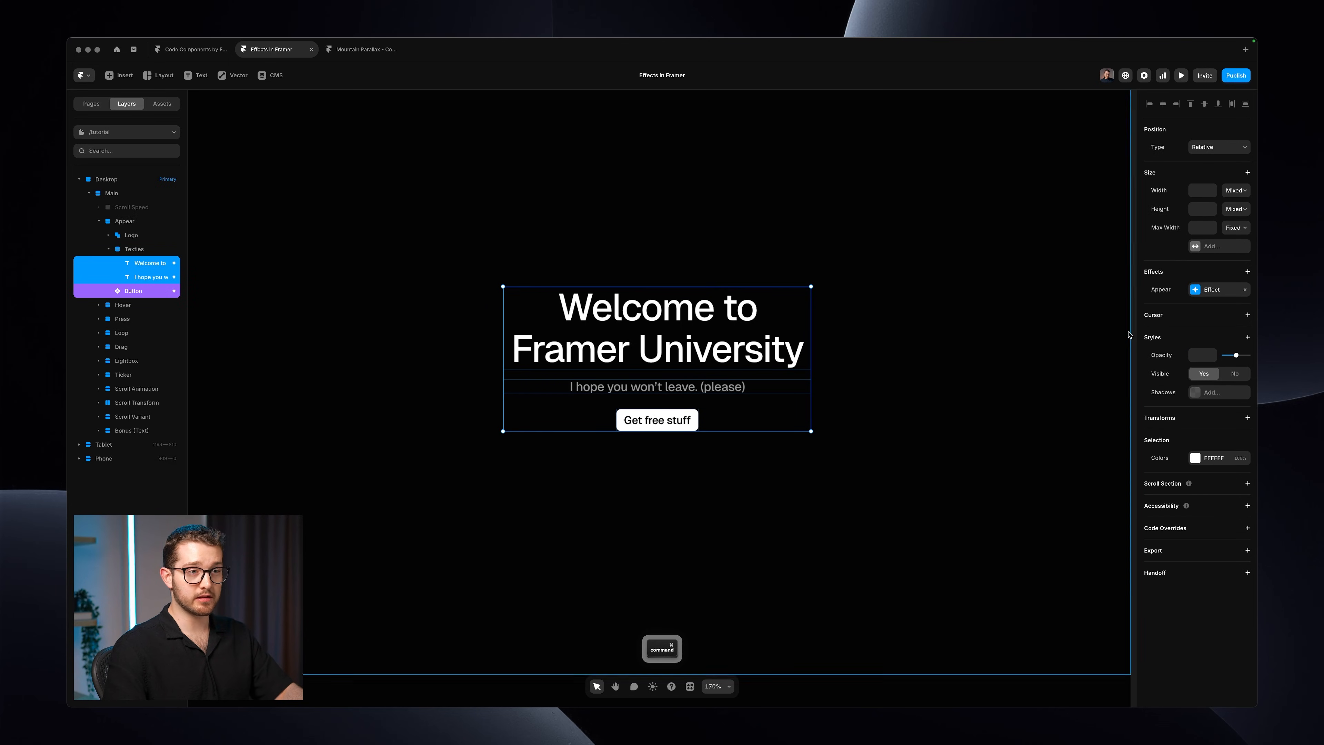
{"action": "left_click", "coordinate": [1207, 290]}
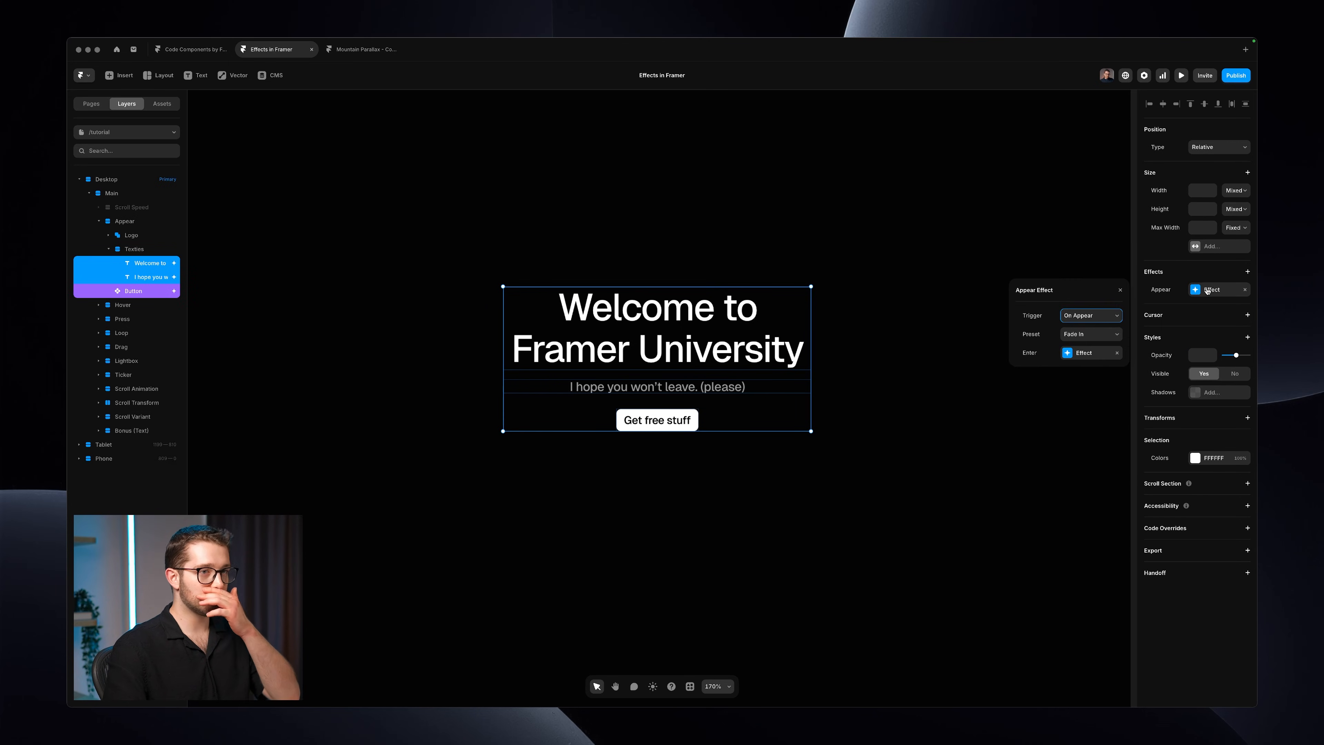
{"action": "left_click", "coordinate": [1084, 353]}
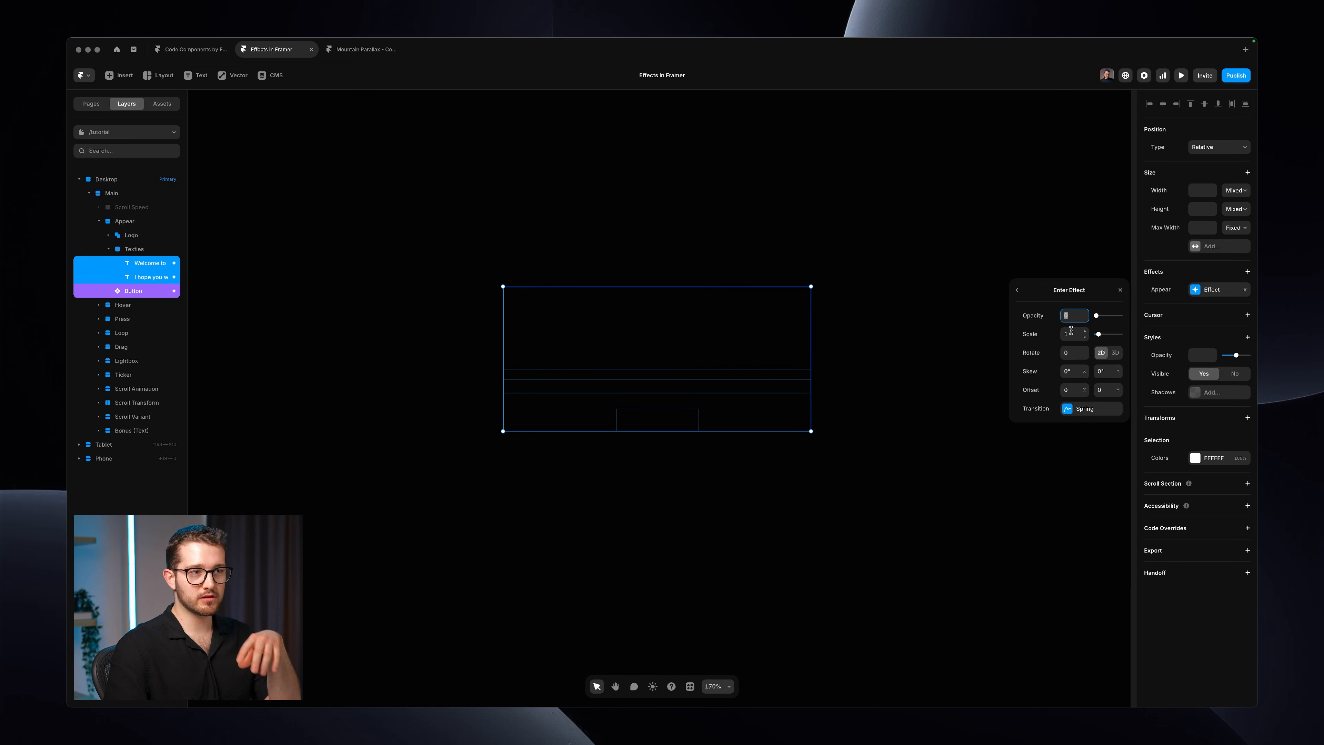
{"action": "left_click_drag", "start_coordinate": [1118, 395], "coordinate": [1118, 380]}
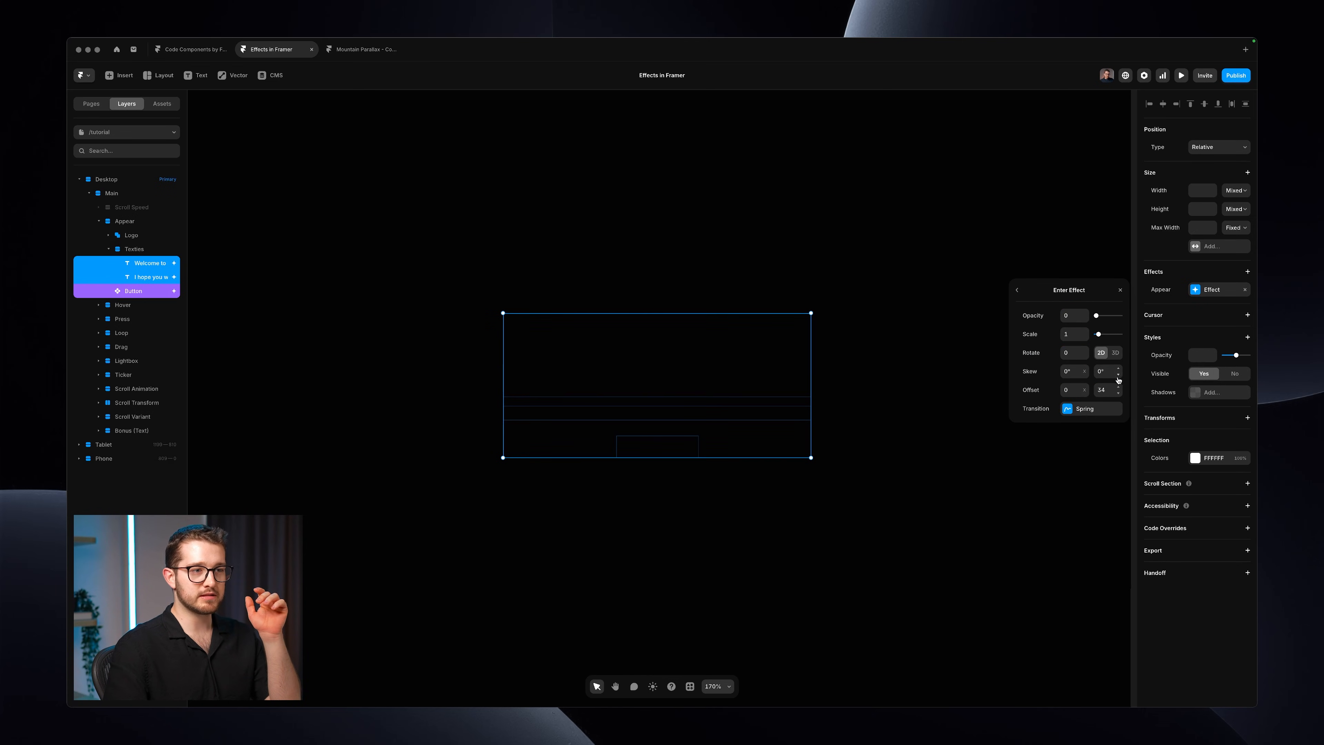
{"action": "key", "text": "Down"}
{"action": "key", "text": "Down"}
{"action": "key", "text": "Down"}
{"action": "key", "text": "Down"}
{"action": "key", "text": "Down"}
{"action": "key", "text": "Down"}
{"action": "key", "text": "Down"}
{"action": "key", "text": "Down"}
{"action": "key", "text": "Down"}
{"action": "key", "text": "Down"}
{"action": "key", "text": "Down"}
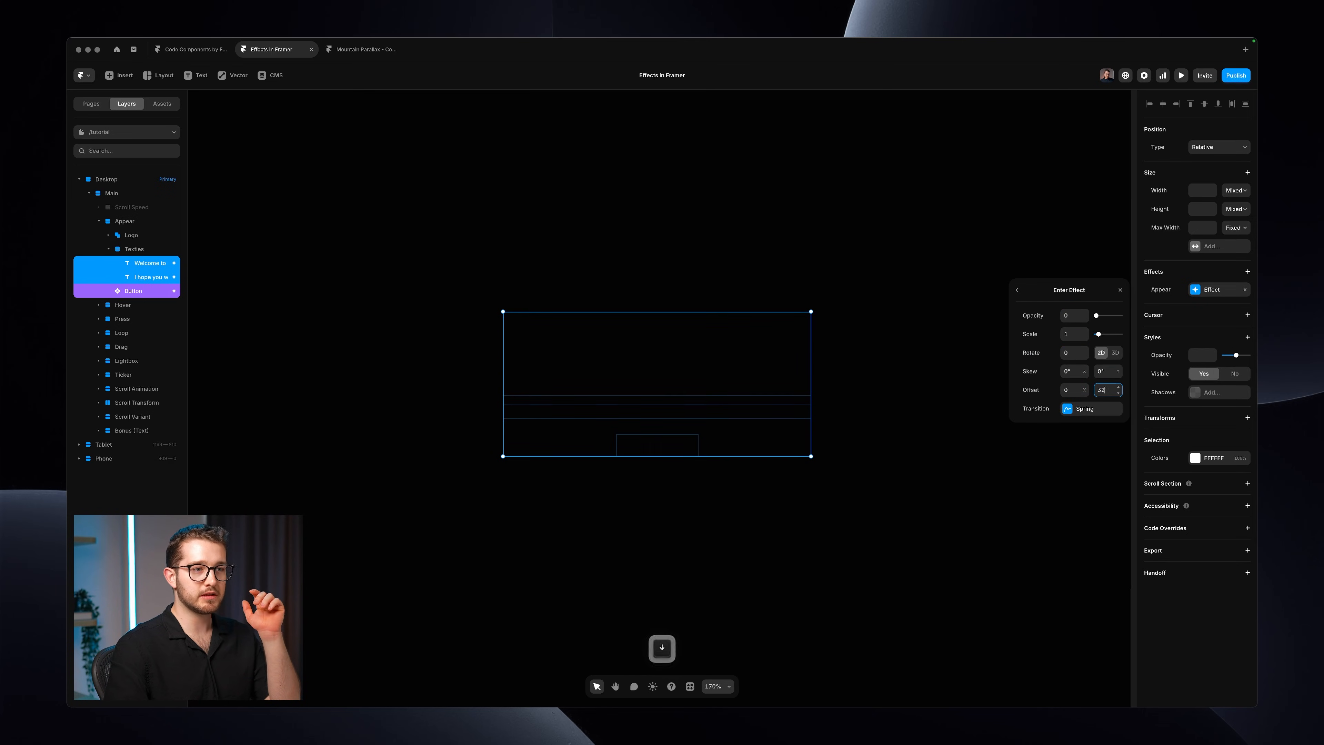
{"action": "key", "text": "Down"}
{"action": "key", "text": "Down"}
{"action": "key", "text": "Down"}
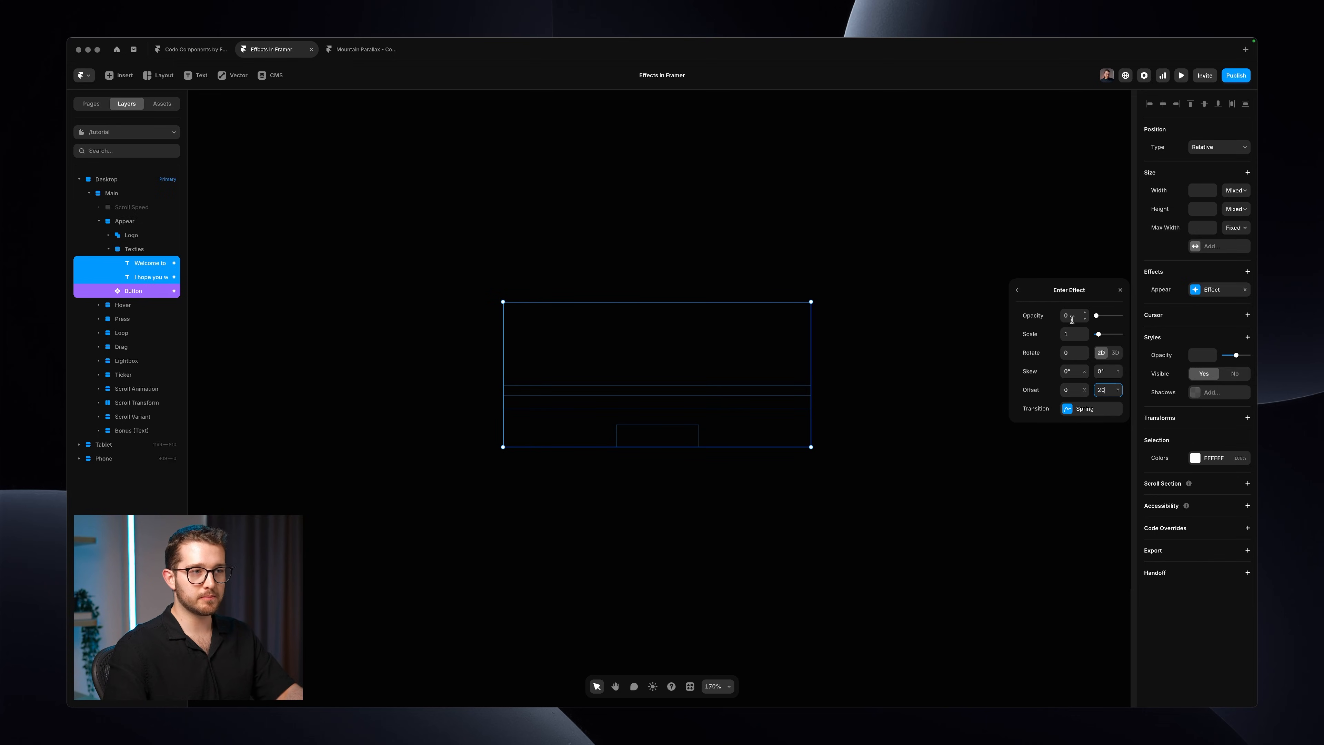
Step: Stagger the Appear spring transitions with a delay of 0.1 for the heading, 0.15 for the text and 0.2 for the button
{"action": "left_click", "coordinate": [1081, 410]}
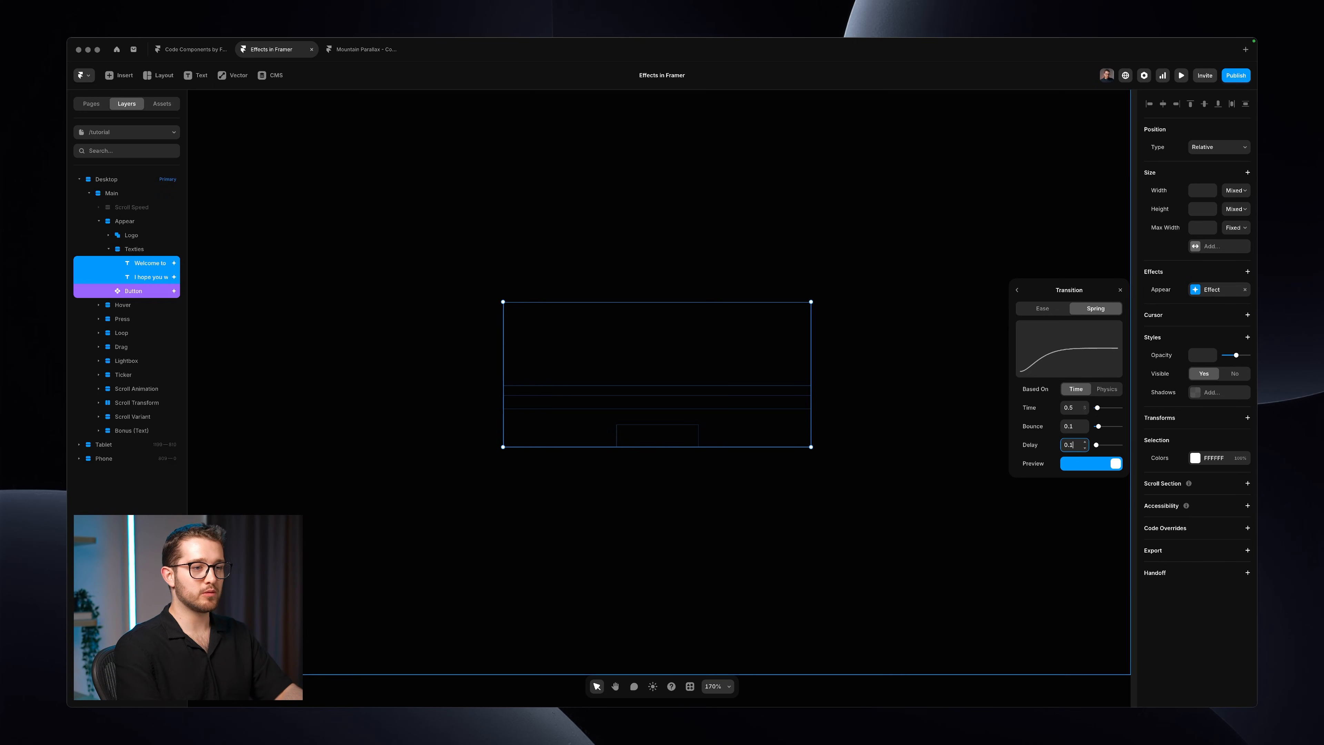
{"action": "key", "text": "Return"}
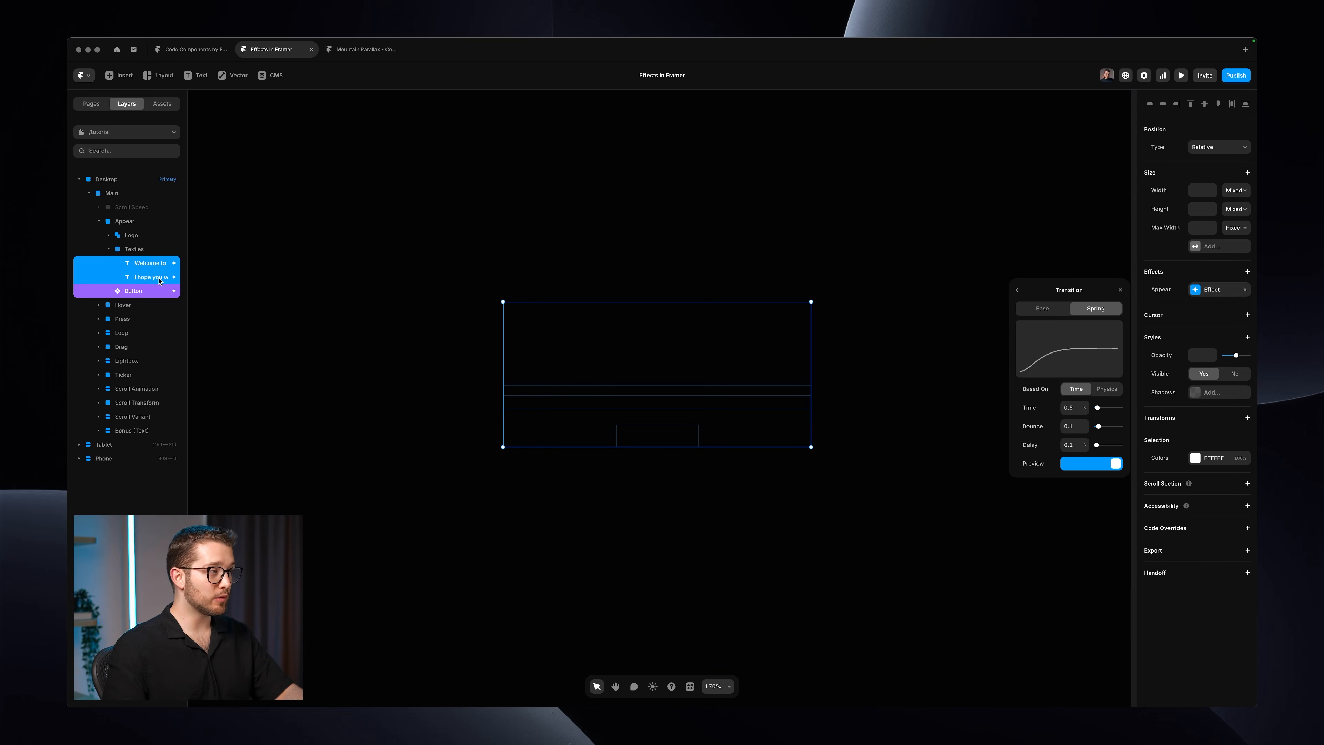
{"action": "left_click", "coordinate": [160, 281]}
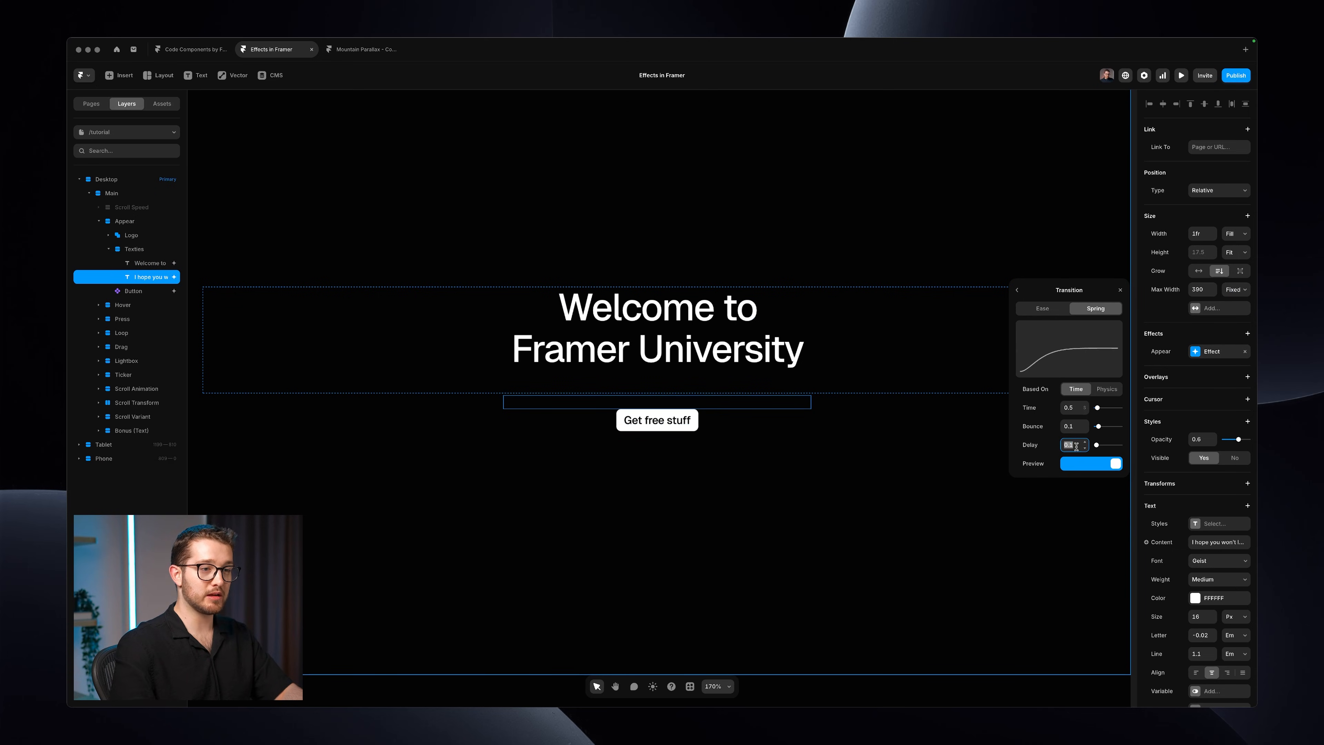
{"action": "key", "text": "Right"}
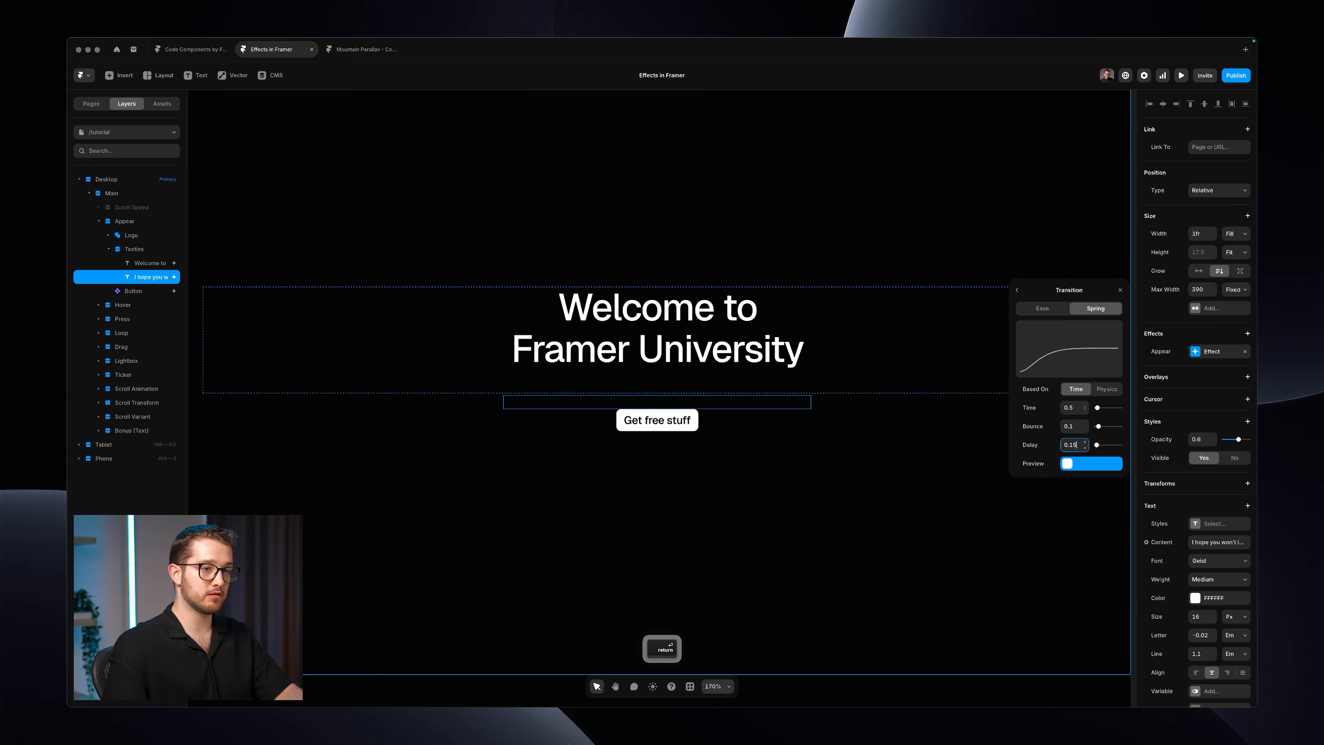
{"action": "left_click", "coordinate": [152, 292]}
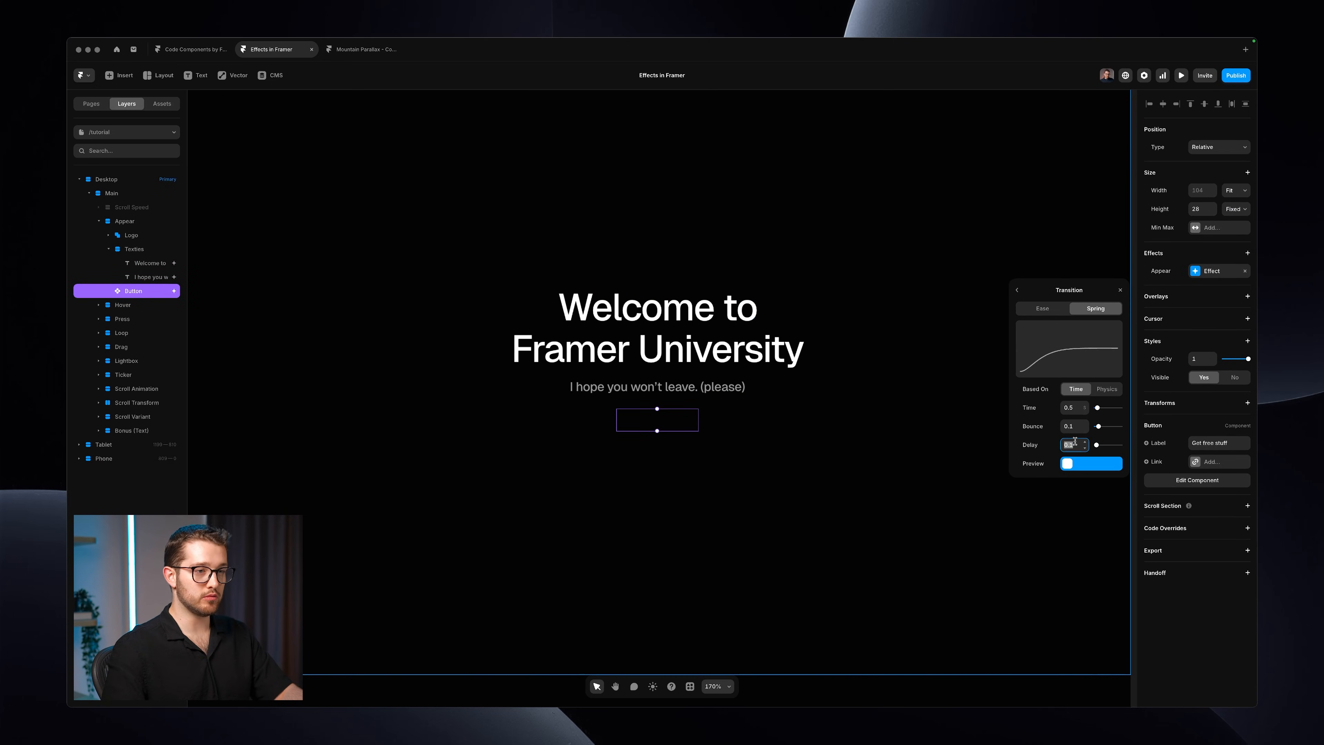
{"action": "key", "text": "Return"}
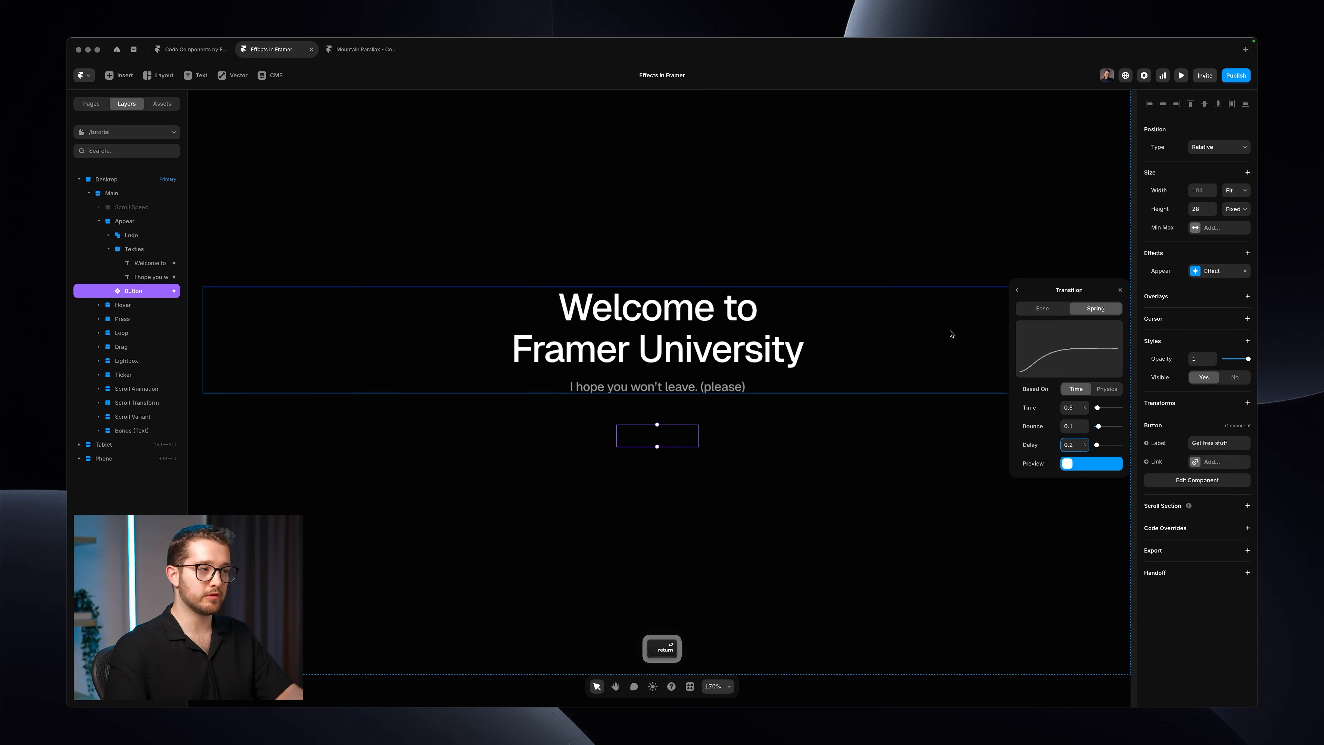
Step: Preview the page and reload it repeatedly to watch the staggered entrance of the heading, text and button
{"action": "left_click", "coordinate": [789, 365]}
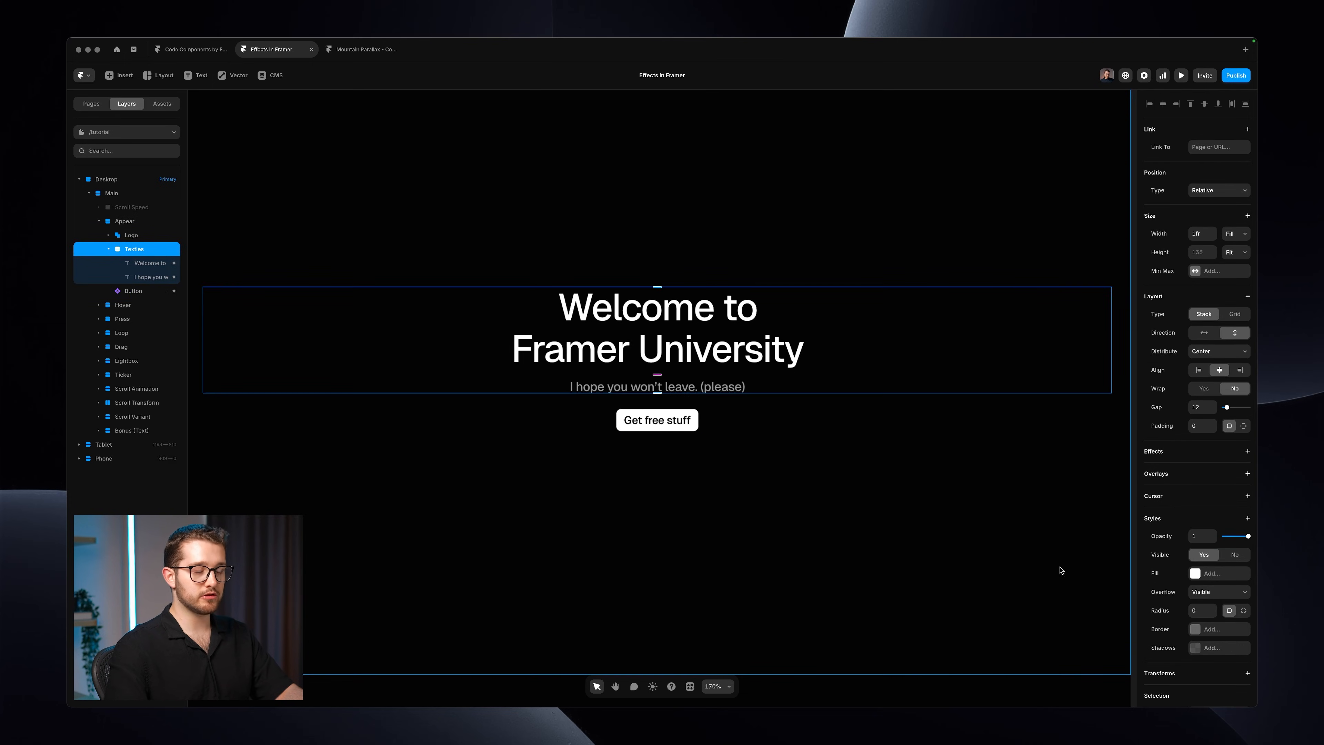
{"action": "key", "text": "super+r"}
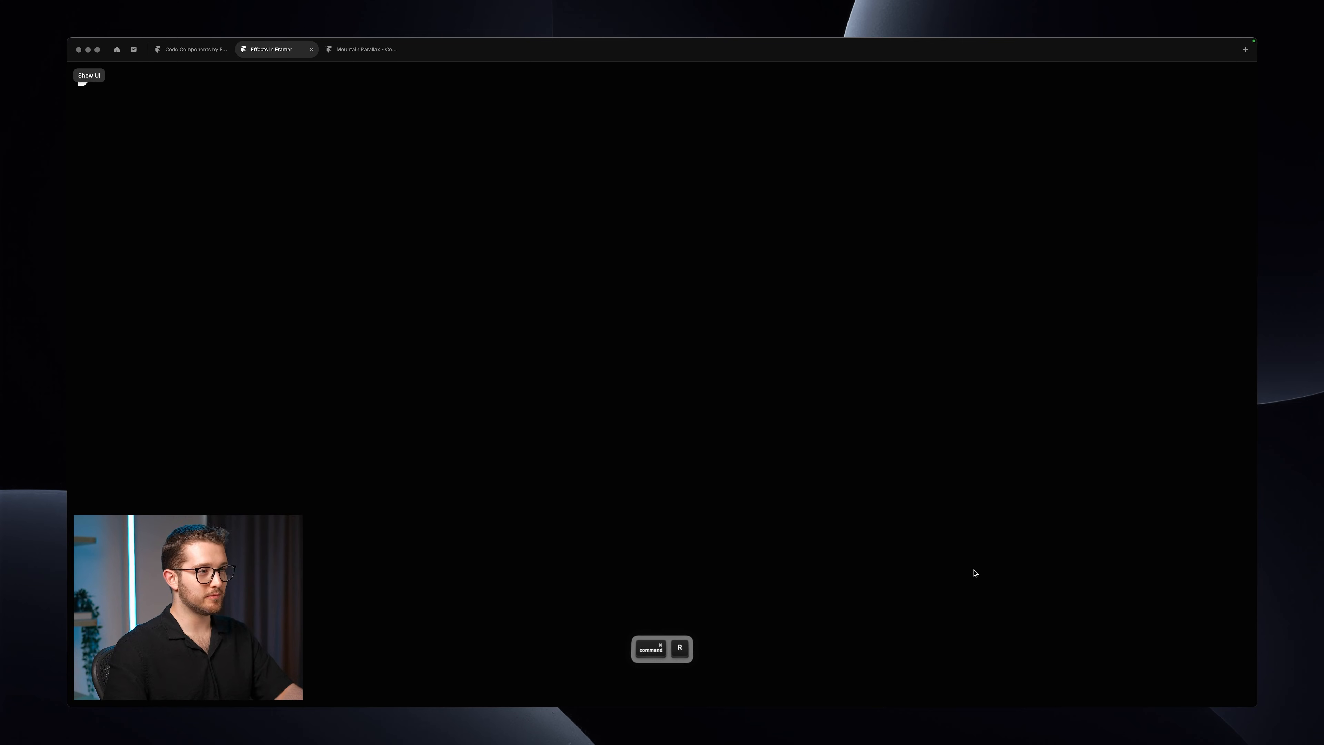
{"action": "key", "text": "super+r"}
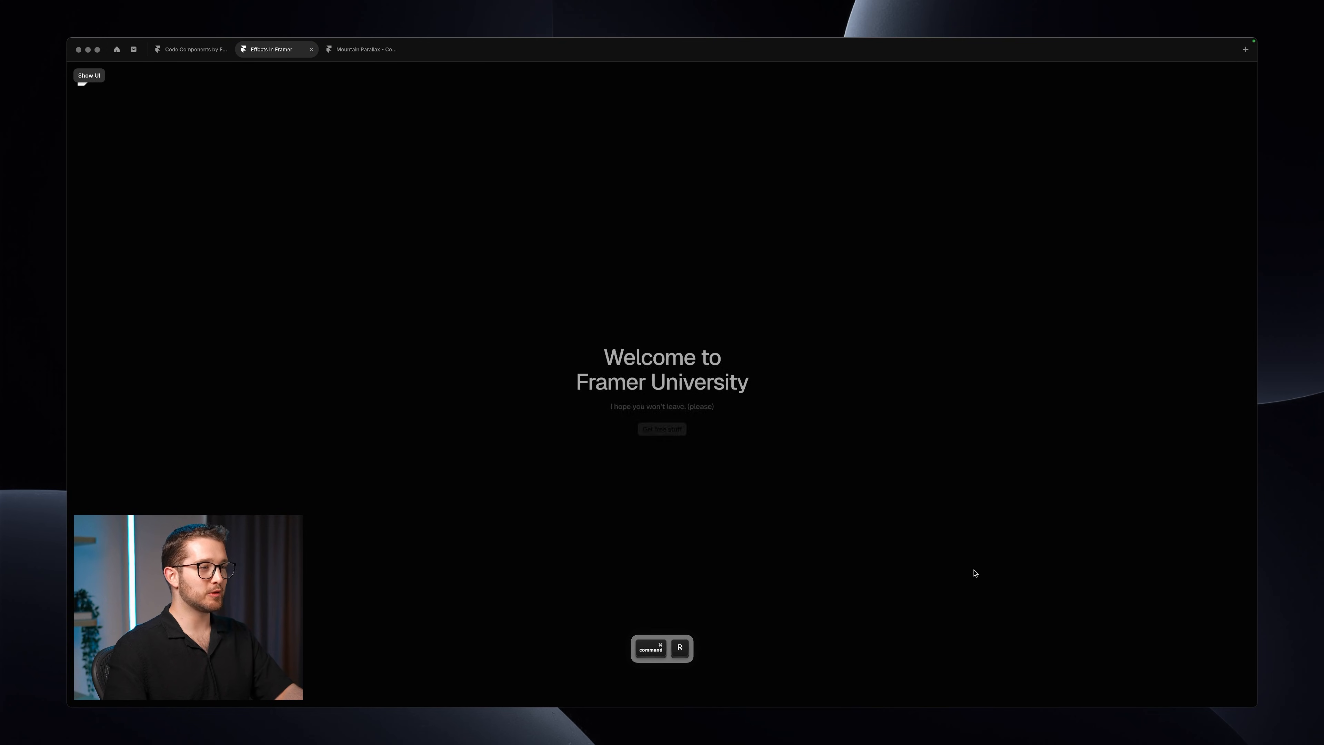
{"action": "key", "text": "super+r"}
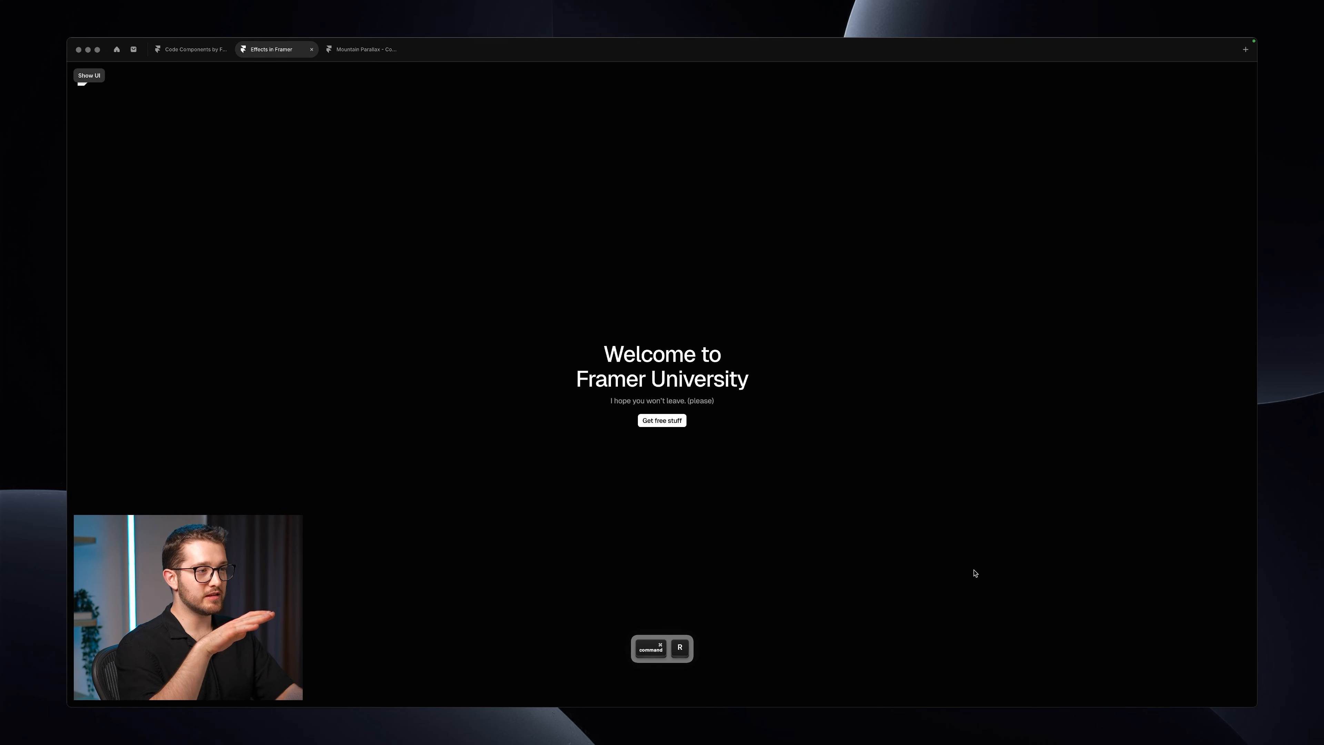
{"action": "key", "text": "super+r"}
{"action": "key", "text": "super+r"}
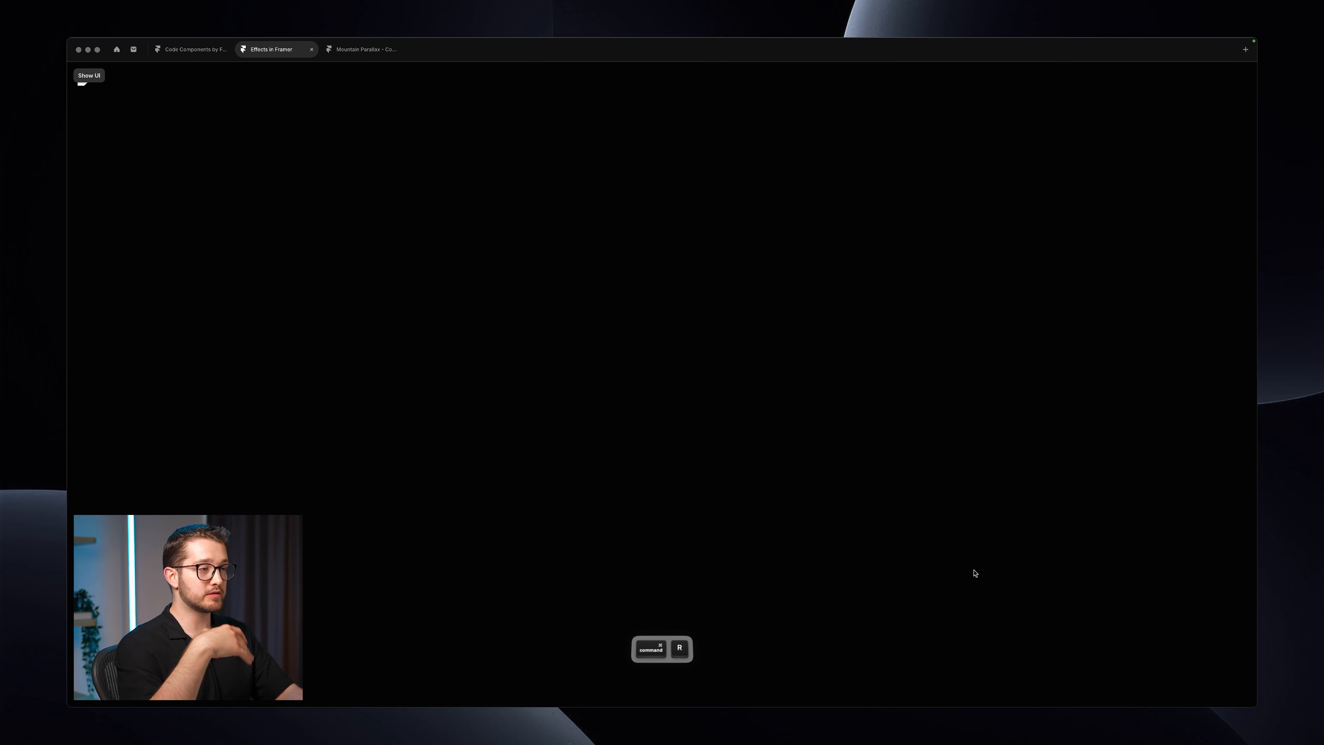
{"action": "key", "text": "super+r"}
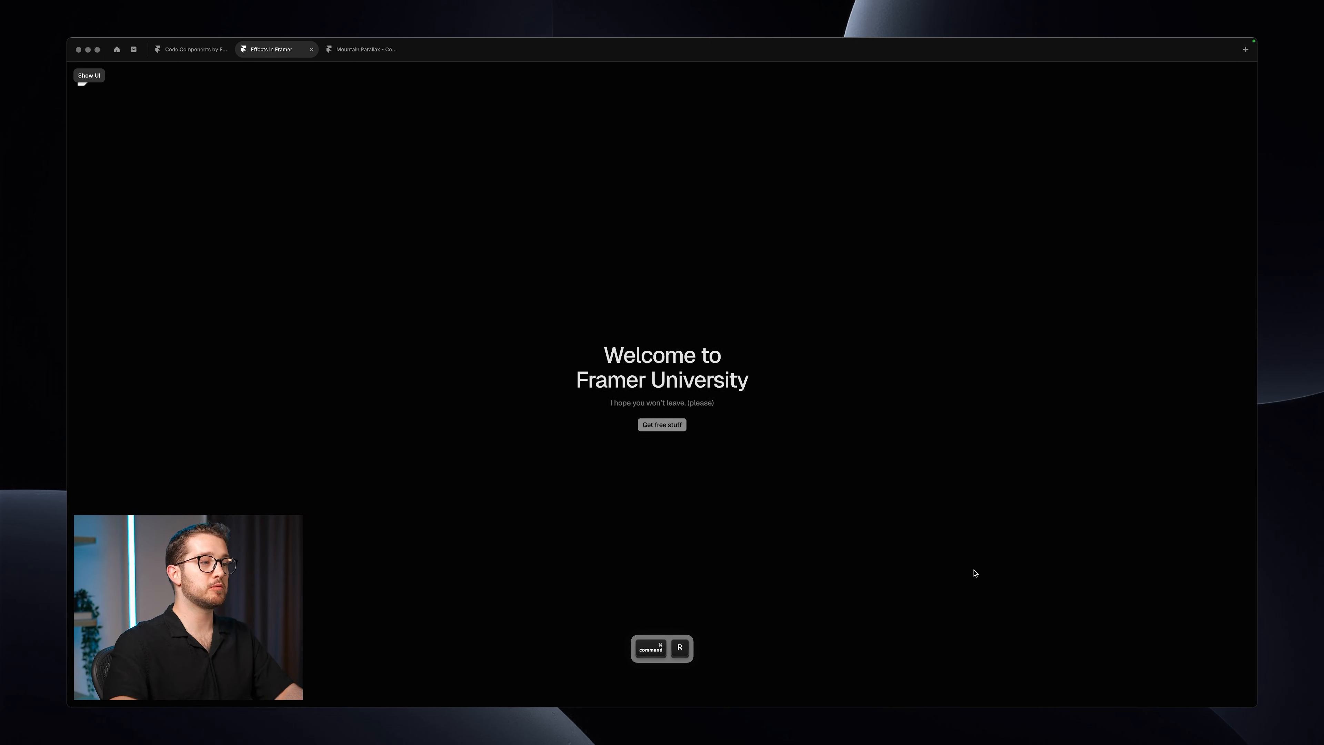
{"action": "key", "text": "Escape"}
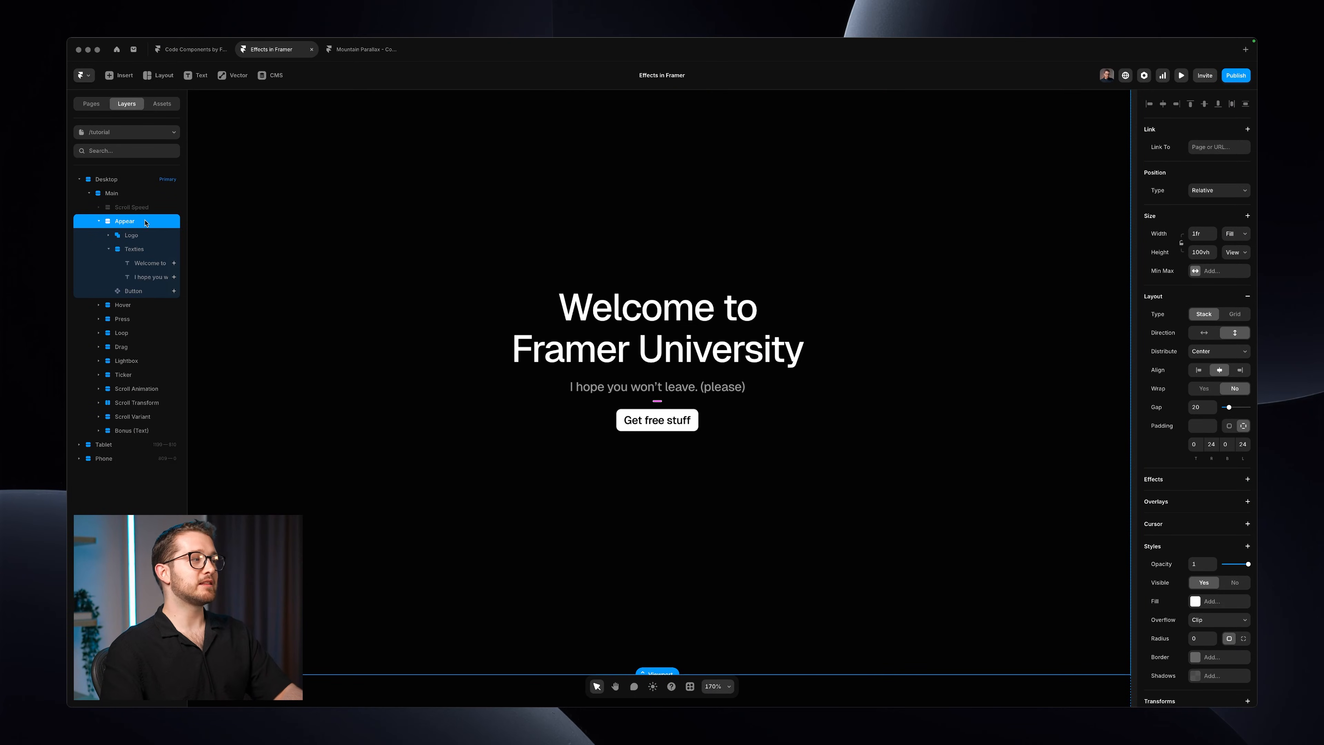
Step: Hide the Appear section of the Desktop page and select the Hover section
{"action": "key", "text": "super+eacute"}
{"action": "left_click", "coordinate": [136, 305]}
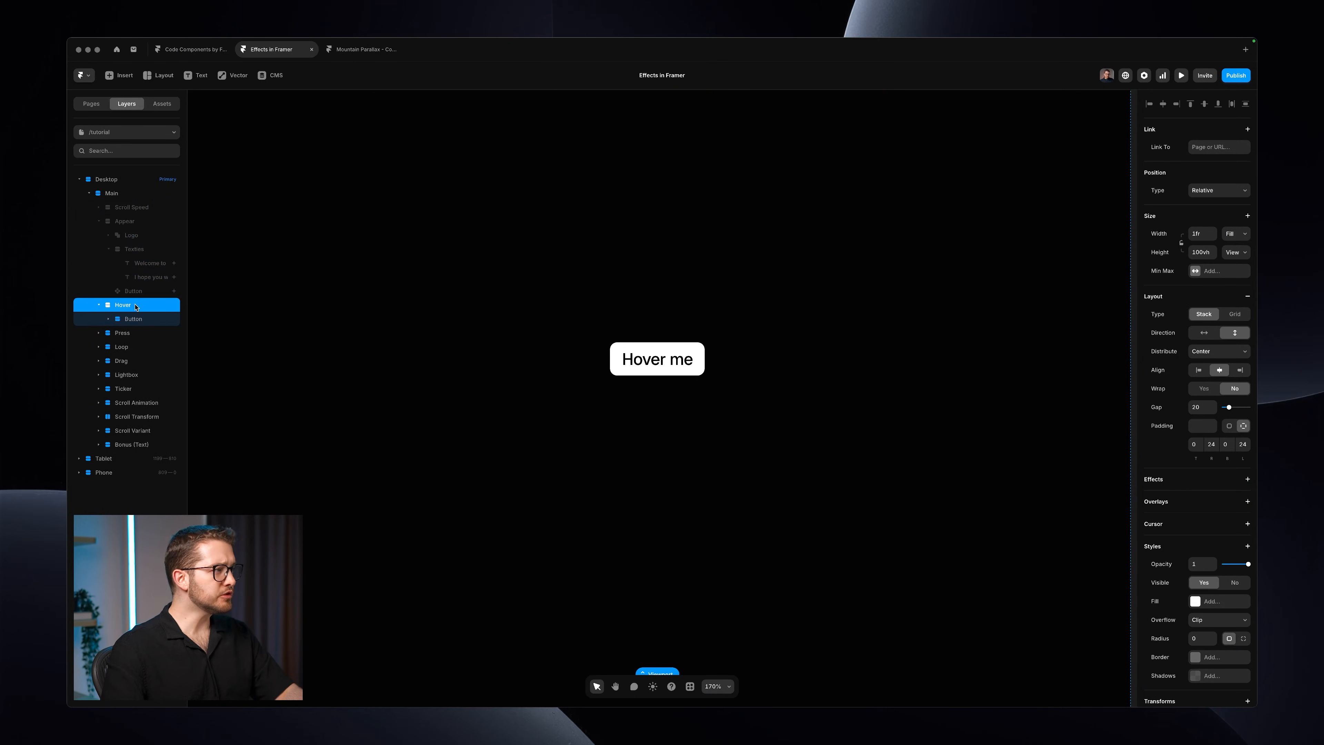
{"action": "scroll", "coordinate": [544, 305], "scroll_direction": "down", "scroll_amount": 5}
{"action": "scroll", "coordinate": [544, 305], "scroll_direction": "down", "scroll_amount": 6}
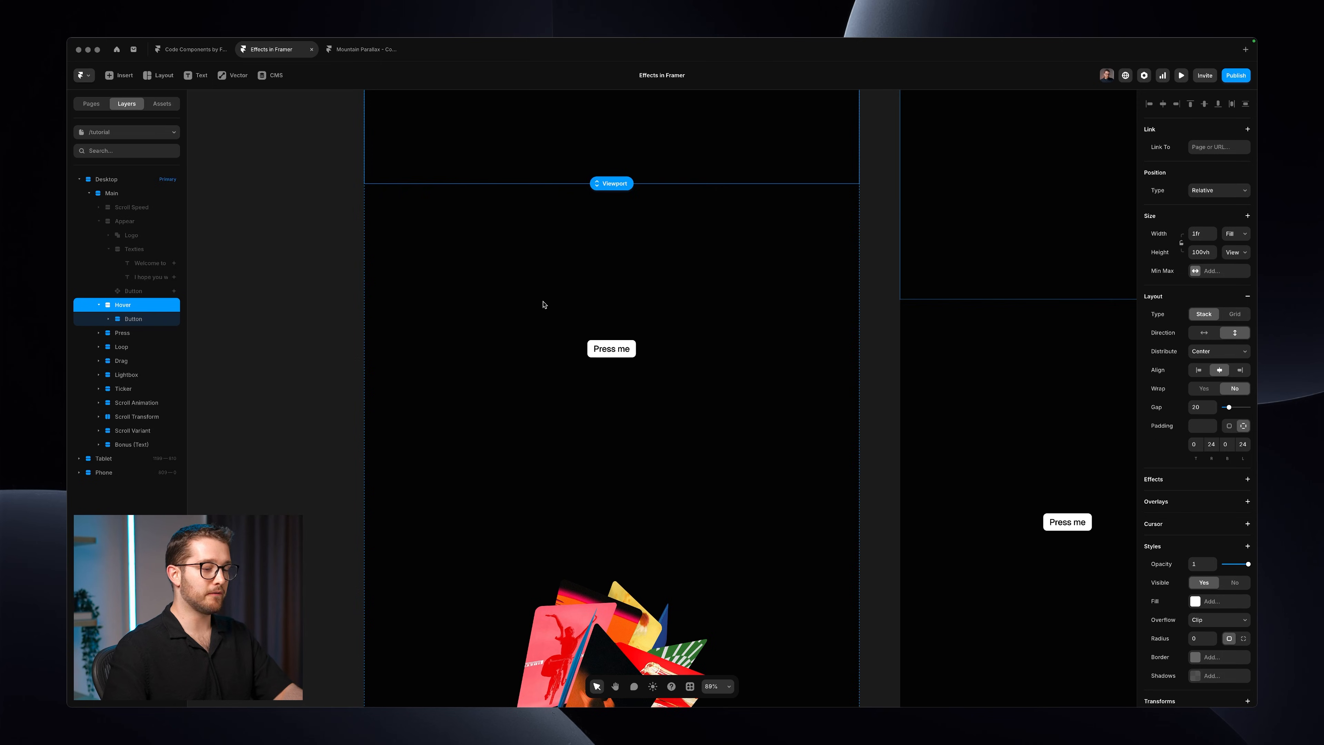
{"action": "scroll", "coordinate": [542, 302], "scroll_direction": "down", "scroll_amount": 1}
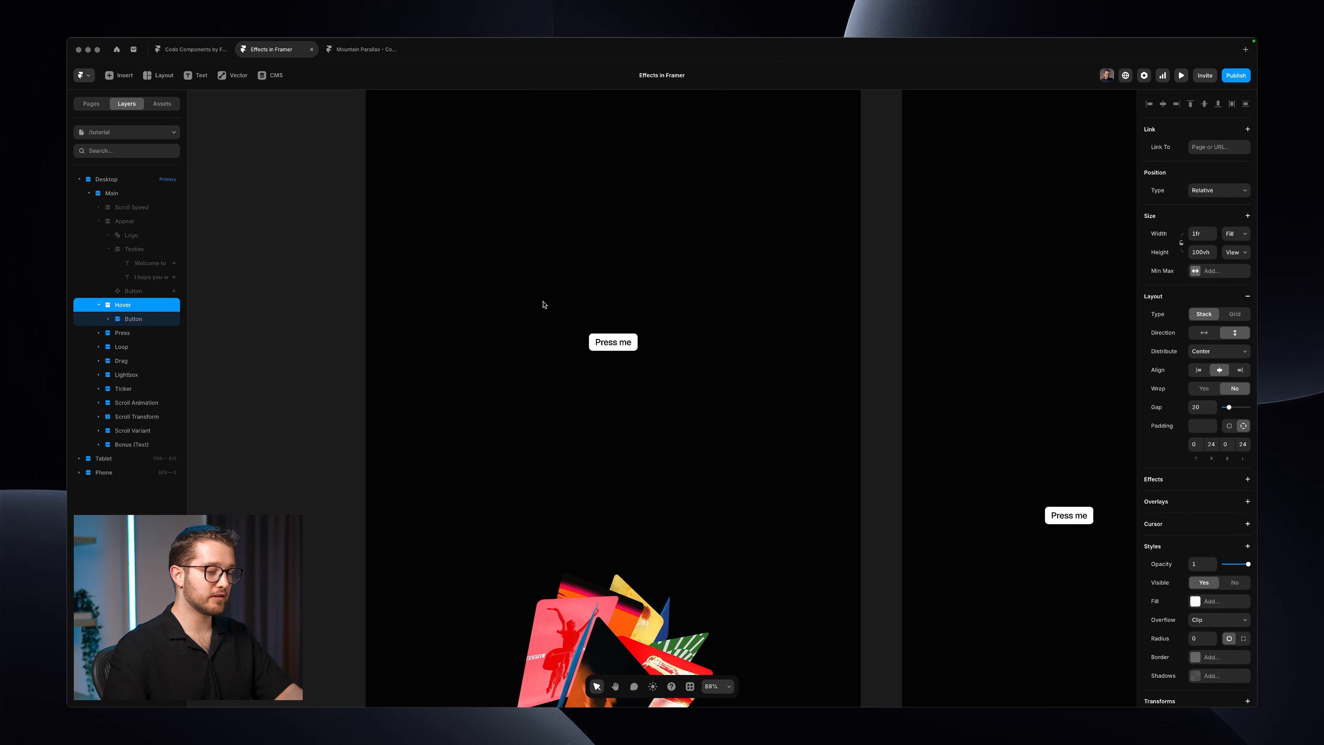
{"action": "left_click", "coordinate": [624, 341], "text": "super"}
{"action": "scroll", "coordinate": [625, 342], "scroll_direction": "up", "scroll_amount": 4}
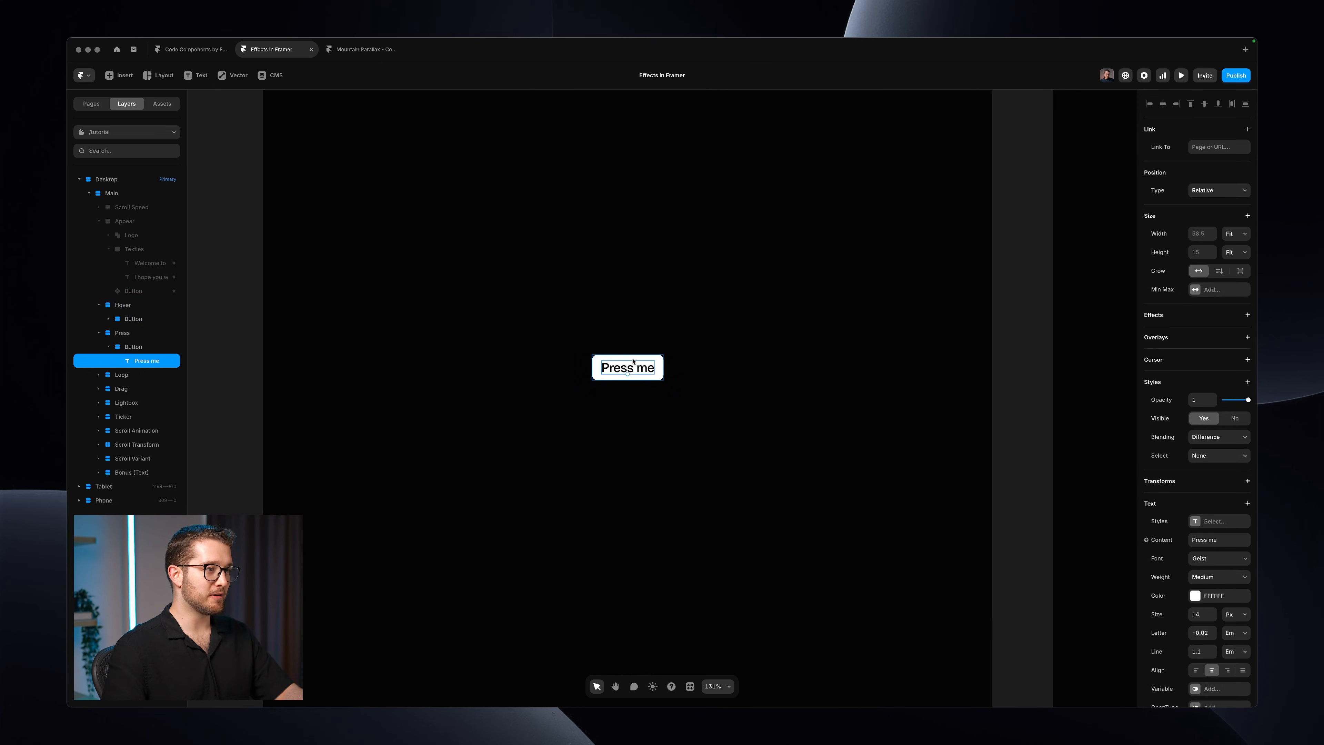
{"action": "key", "text": "Escape"}
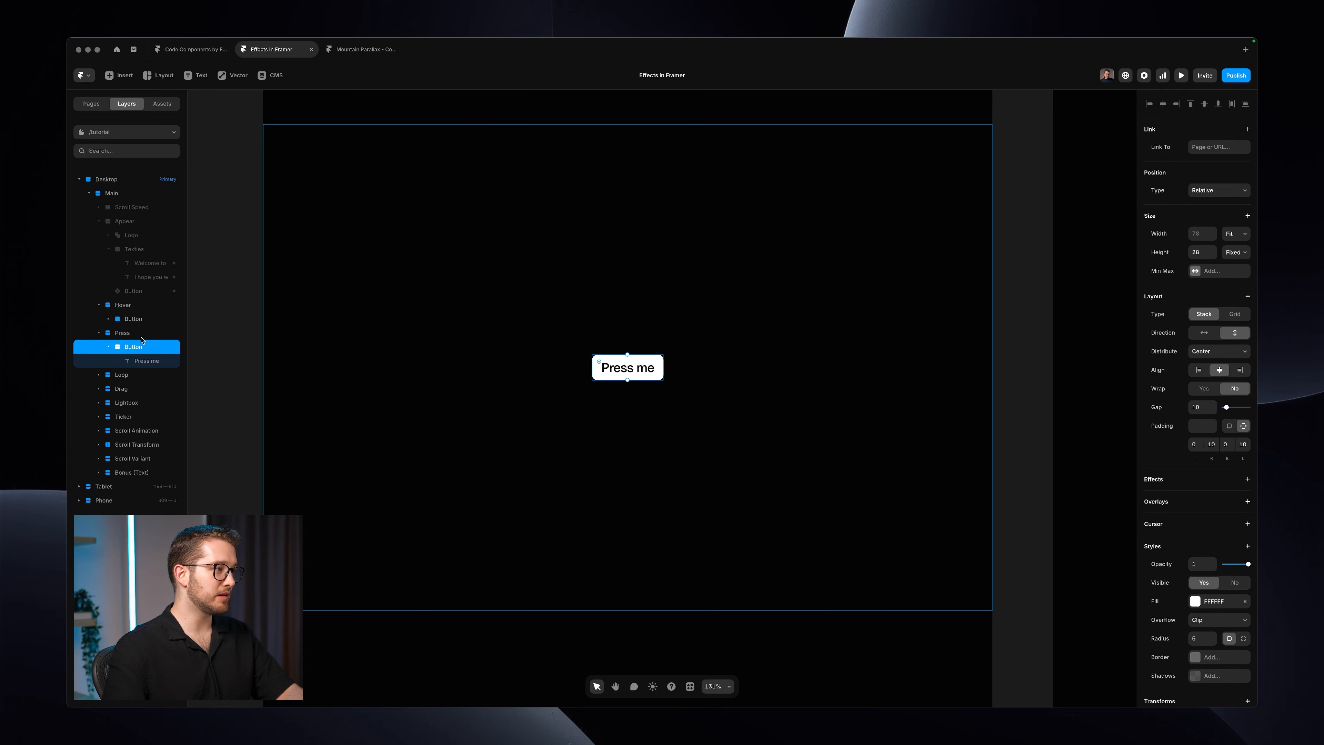
Step: Add a Hover effect to the "Hover me" button in the Hover section
{"action": "left_click", "coordinate": [138, 308]}
{"action": "scroll", "coordinate": [589, 289], "scroll_direction": "up", "scroll_amount": 10}
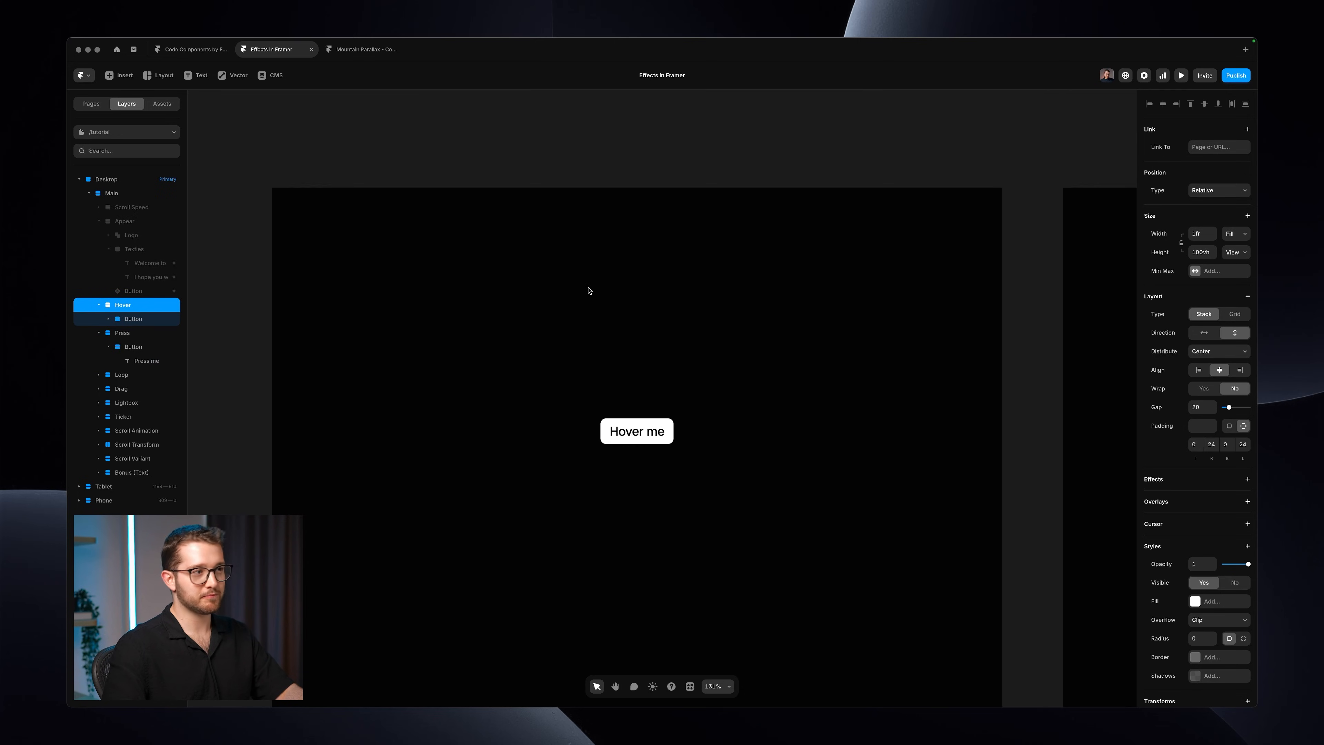
{"action": "scroll", "coordinate": [589, 289], "scroll_direction": "down", "scroll_amount": 1}
{"action": "scroll", "coordinate": [649, 334], "scroll_direction": "down", "scroll_amount": 1}
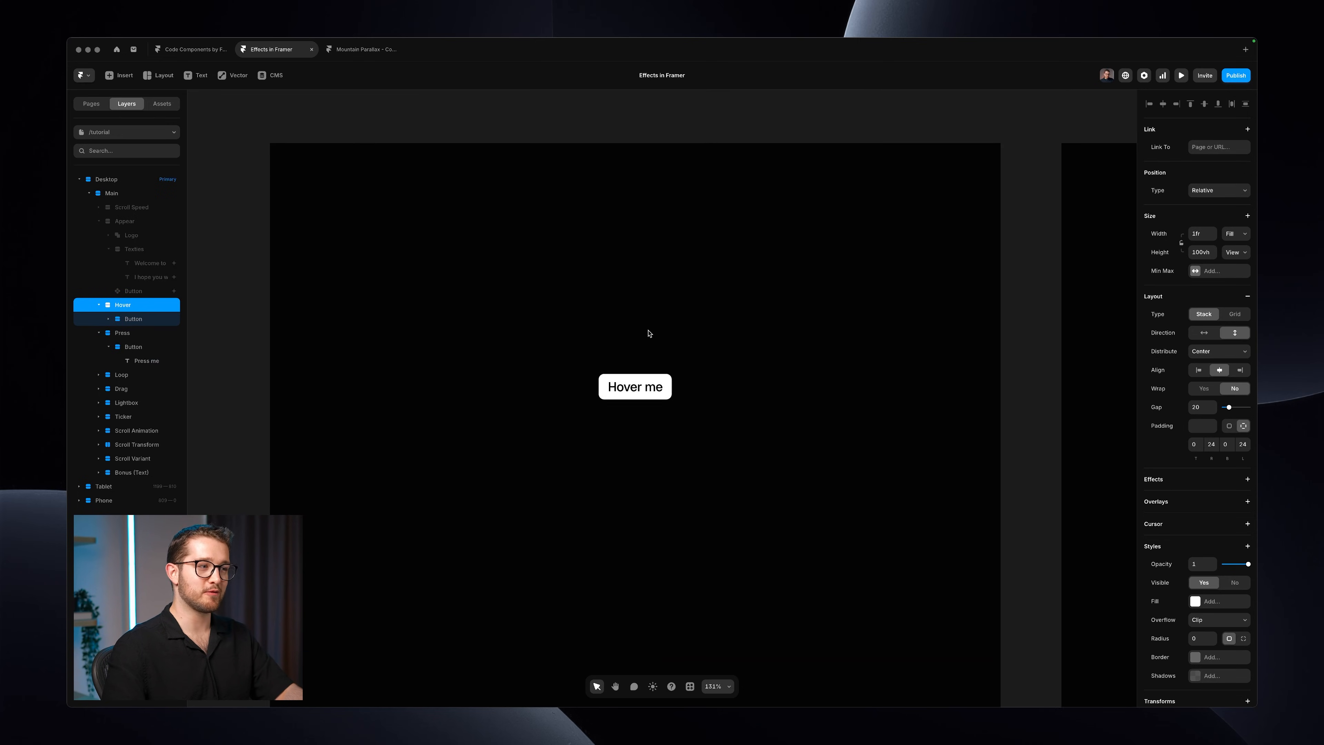
{"action": "scroll", "coordinate": [632, 386], "scroll_direction": "up", "scroll_amount": 3}
{"action": "left_click", "coordinate": [634, 397]}
{"action": "scroll", "coordinate": [634, 398], "scroll_direction": "down", "scroll_amount": 1}
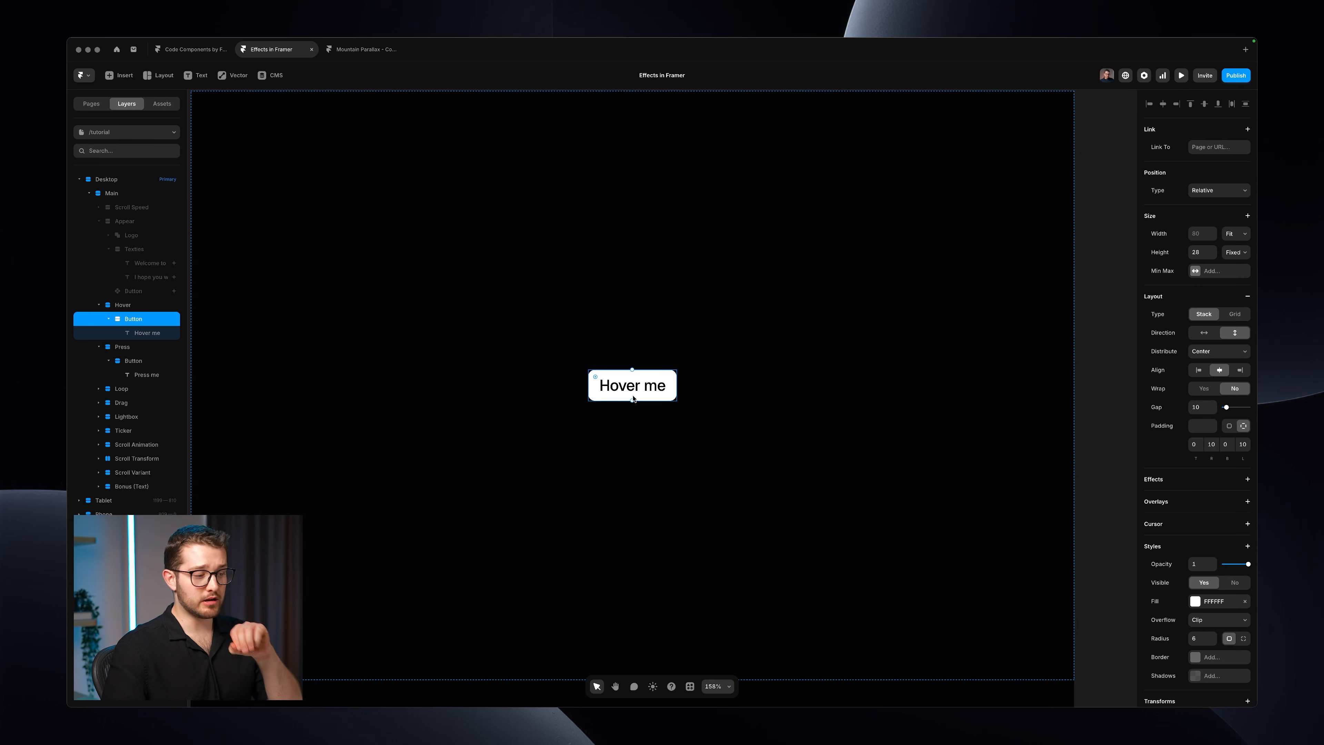
{"action": "key", "text": "alt"}
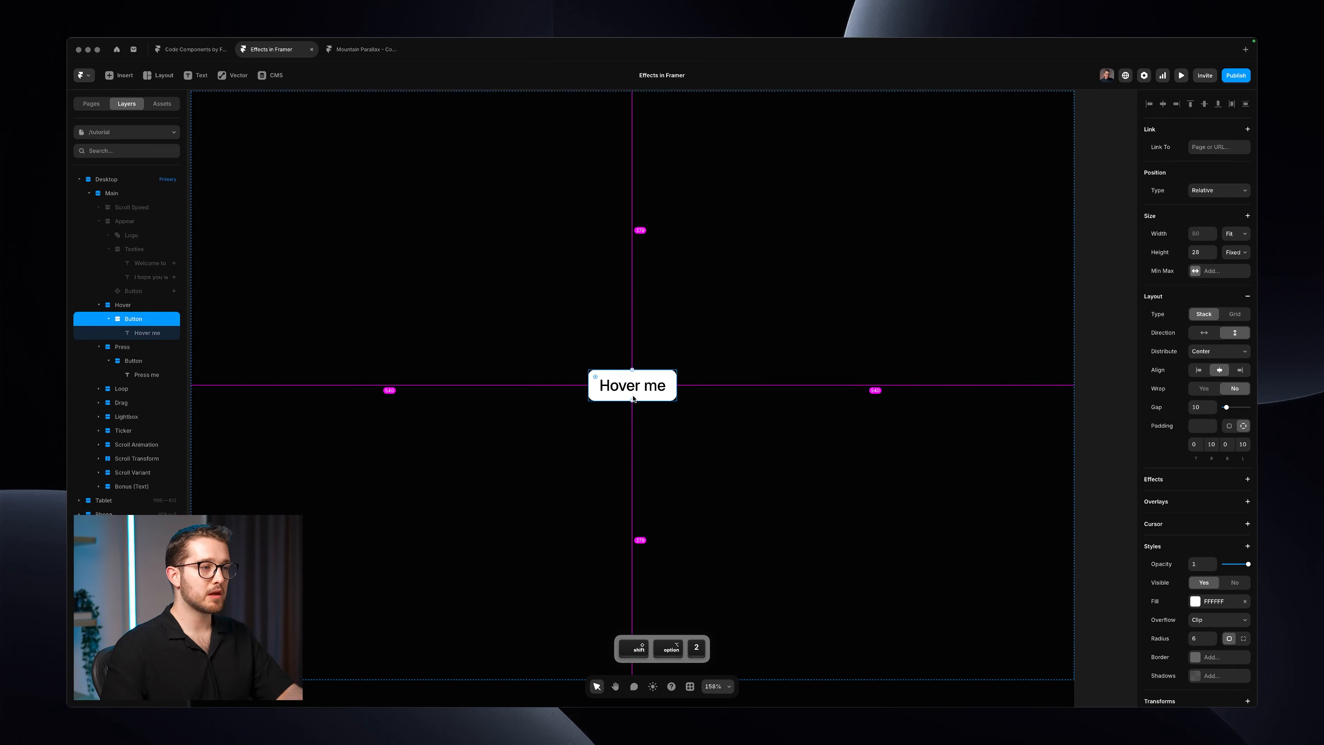
{"action": "scroll", "coordinate": [633, 389], "scroll_direction": "left", "scroll_amount": 1}
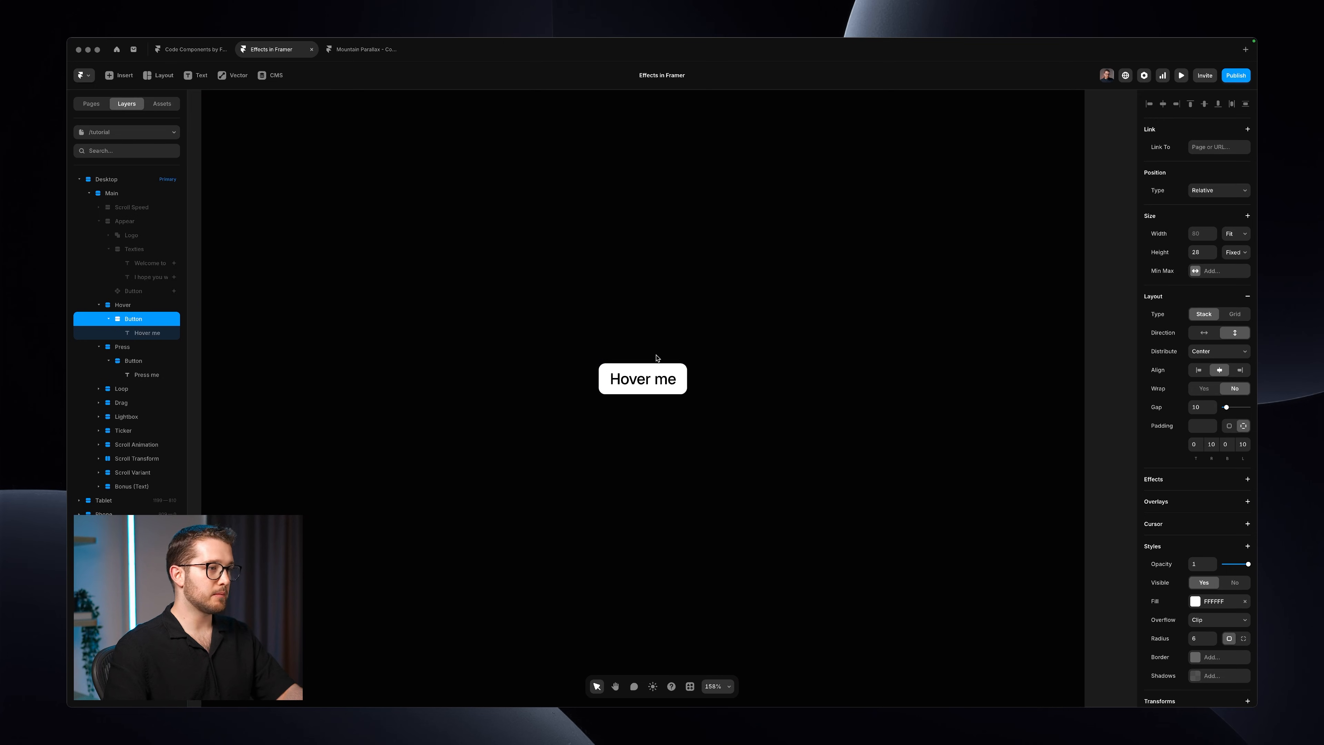
{"action": "scroll", "coordinate": [1176, 470], "scroll_direction": "down", "scroll_amount": 3}
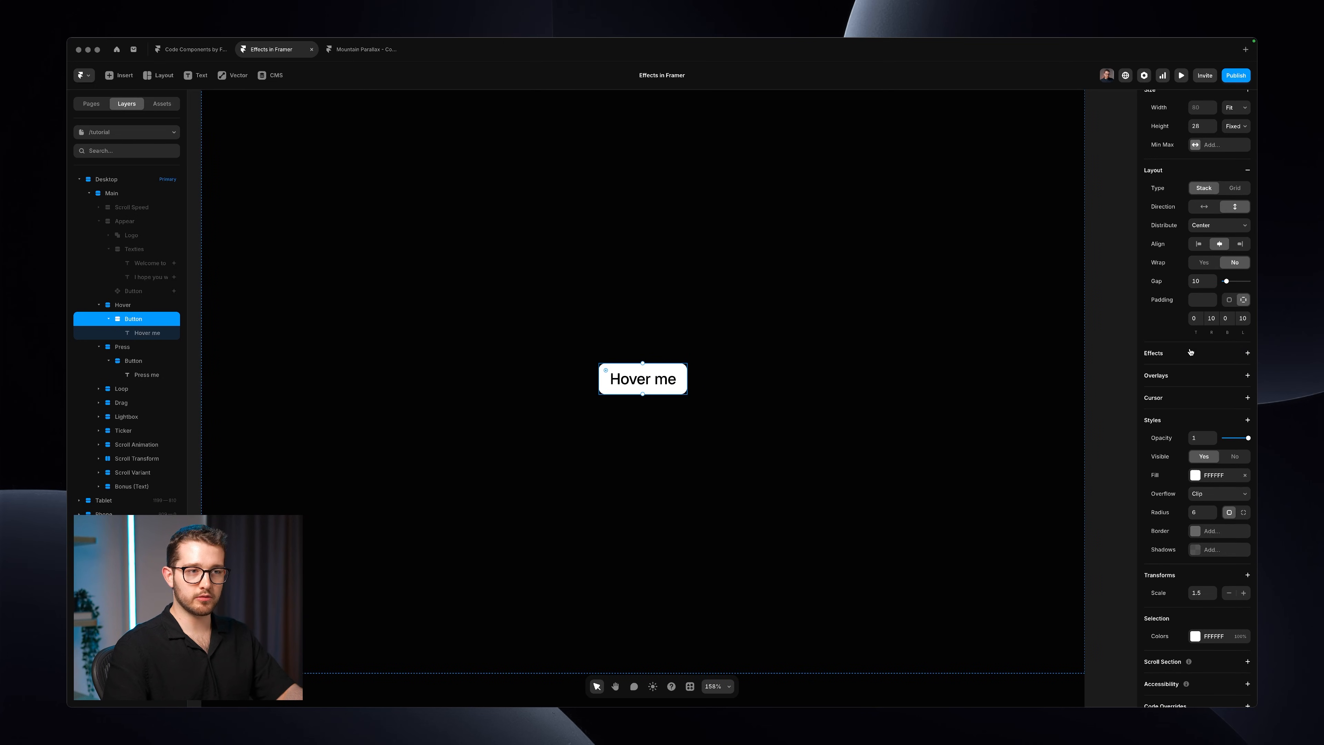
{"action": "left_click", "coordinate": [1191, 346]}
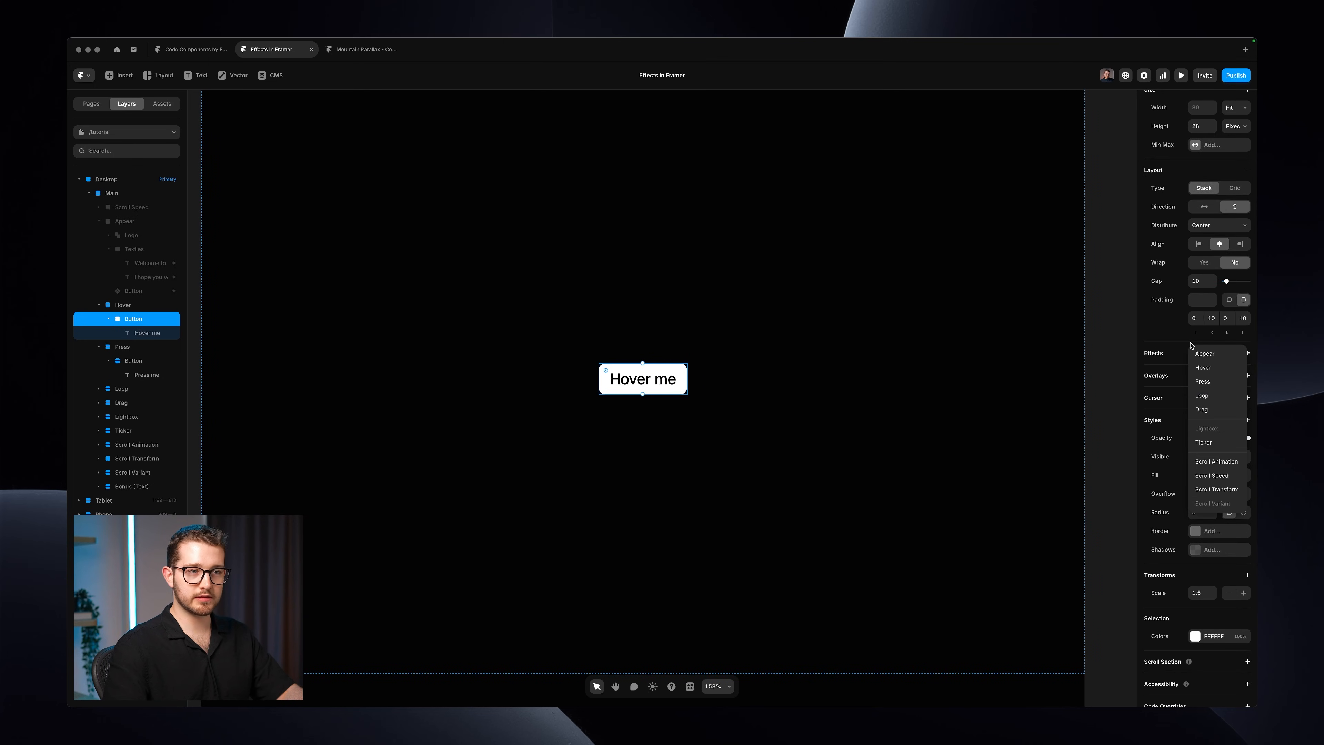
{"action": "left_click", "coordinate": [1204, 368]}
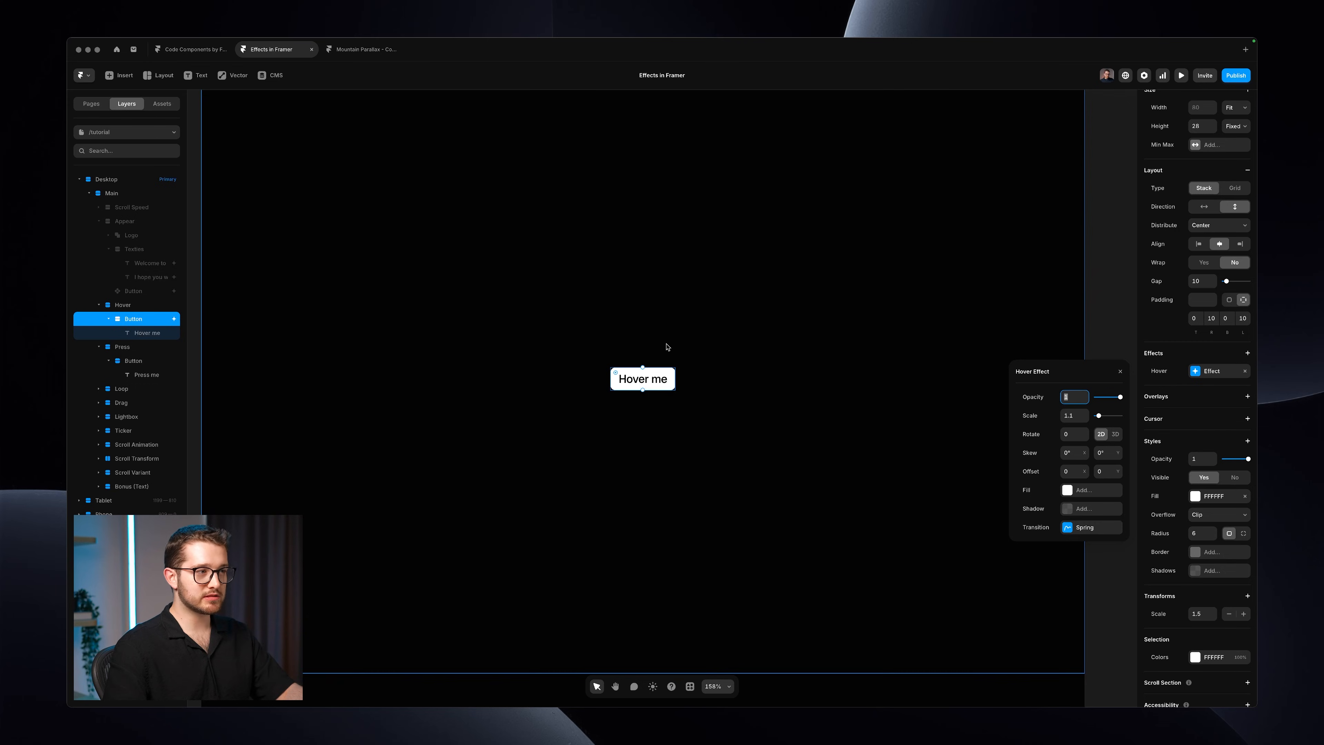
Step: Set the opacity of the "Hover me" button's Hover effect to 0.8
{"action": "scroll", "coordinate": [667, 345], "scroll_direction": "up", "scroll_amount": 5}
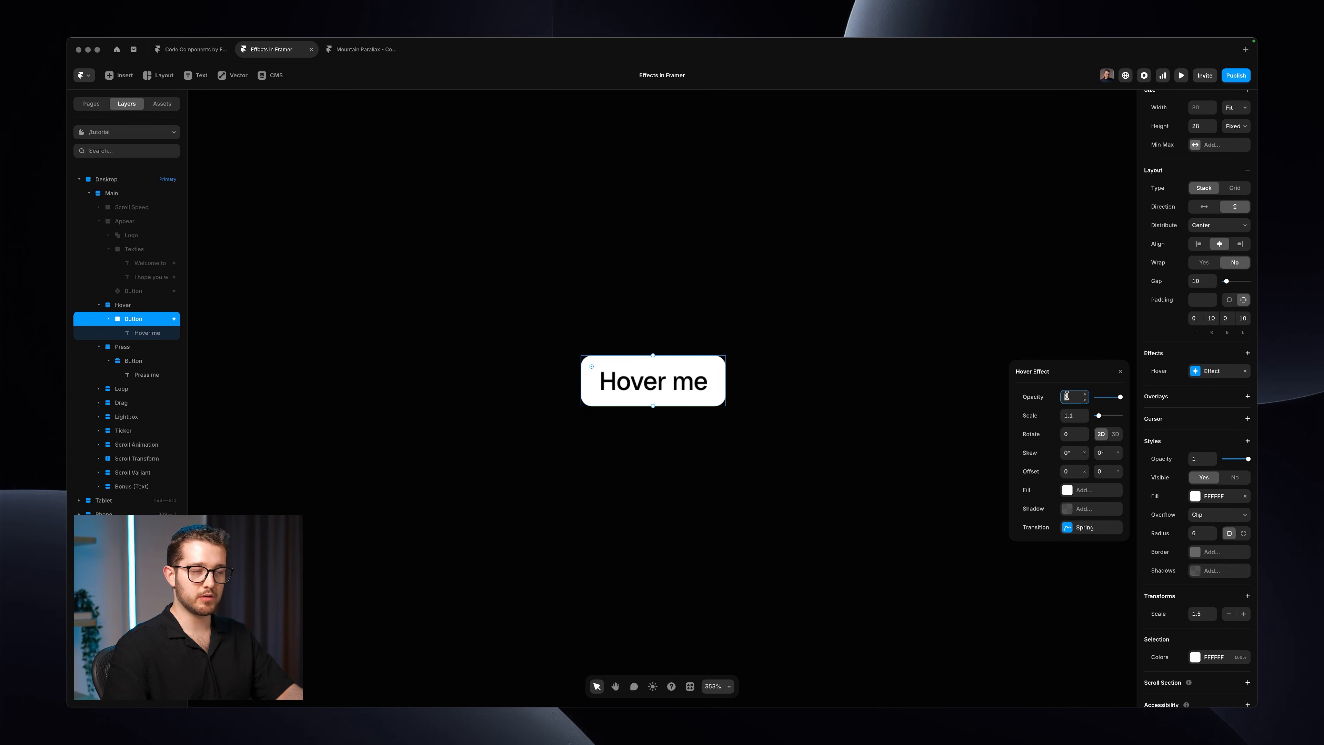
{"action": "mouse_move", "coordinate": [1110, 399]}
{"action": "left_mouse_down"}
{"action": "mouse_move", "coordinate": [1160, 399]}
{"action": "mouse_move", "coordinate": [1108, 399]}
{"action": "left_mouse_up"}
{"action": "left_click", "coordinate": [1085, 395]}
{"action": "left_click", "coordinate": [1085, 394]}
{"action": "left_click", "coordinate": [1085, 394]}
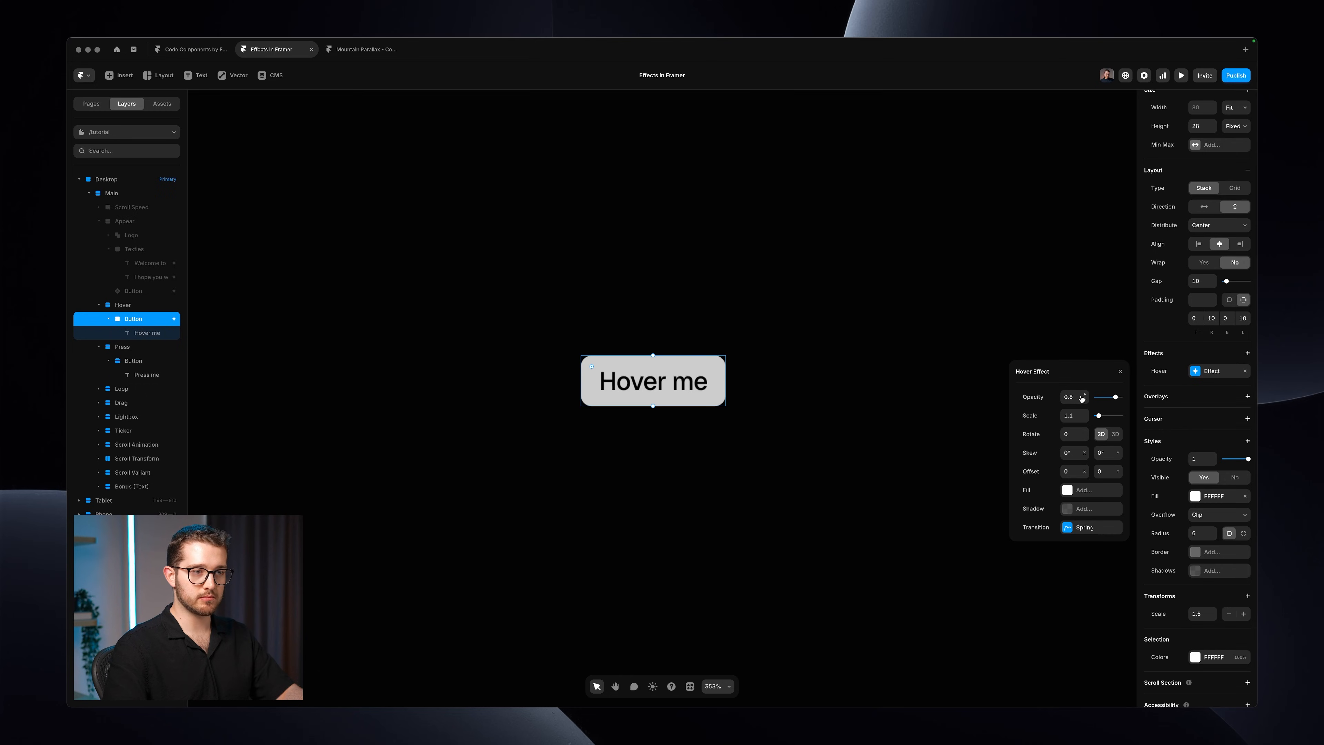
Step: Set the "Hover me" button's Hover effect to opacity 0.7 and scale 1.2, and preview it on the page
{"action": "left_click", "coordinate": [1084, 400]}
{"action": "left_click", "coordinate": [1085, 413]}
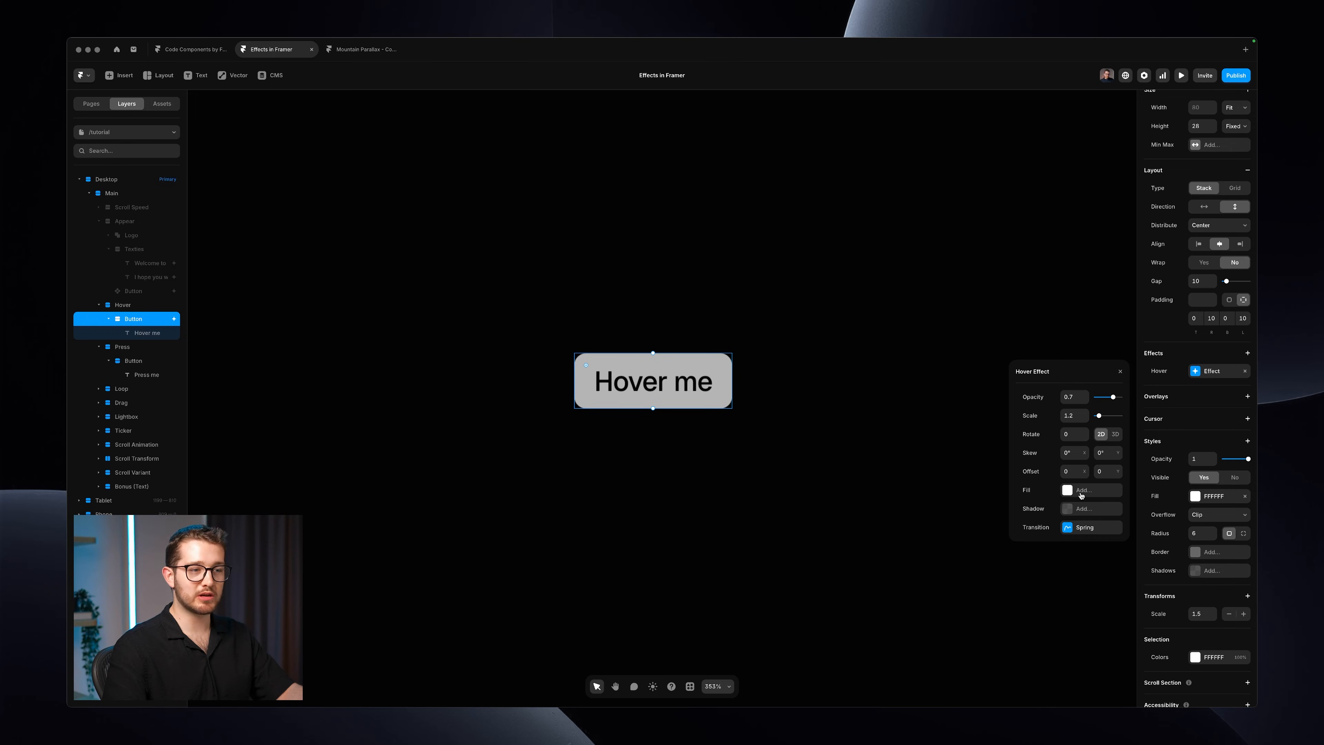
{"action": "left_click", "coordinate": [1077, 528]}
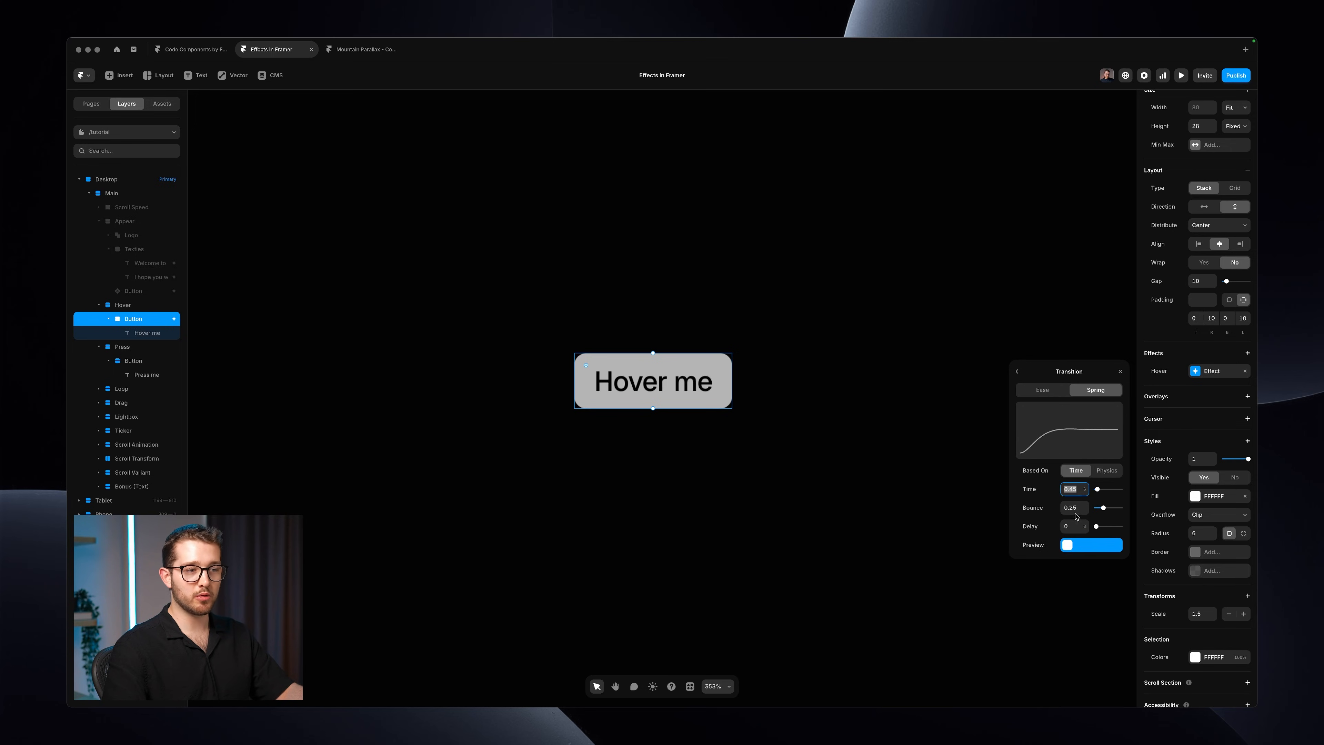
{"action": "left_click", "coordinate": [1116, 373]}
{"action": "left_click", "coordinate": [1006, 403]}
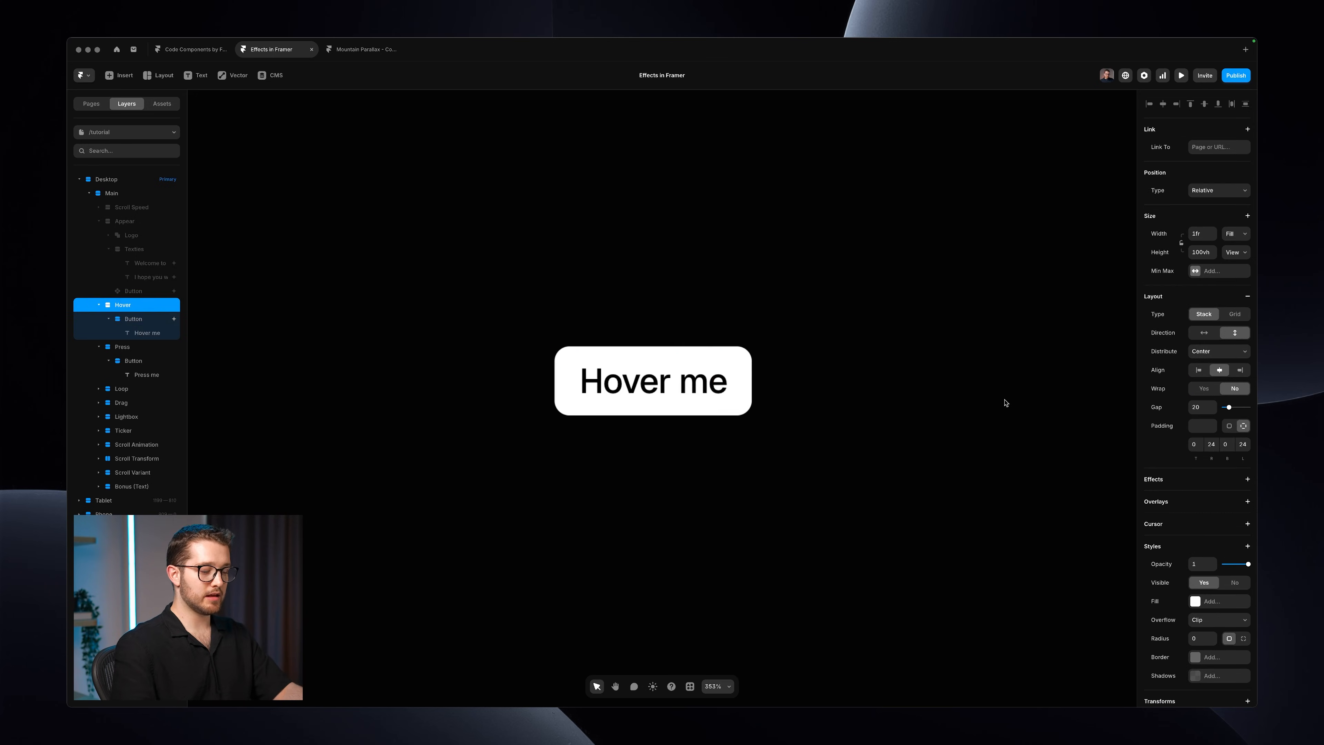
{"action": "key", "text": "super+p"}
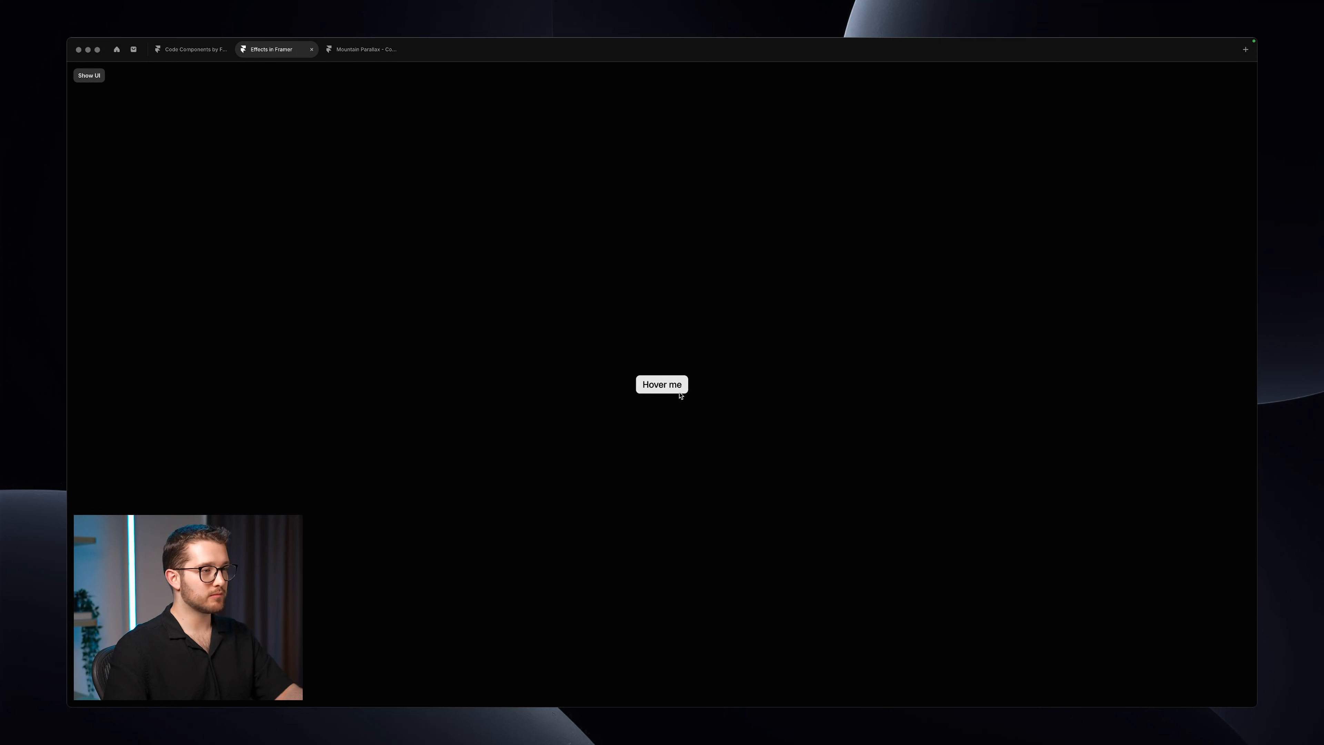
{"action": "key", "text": "Escape"}
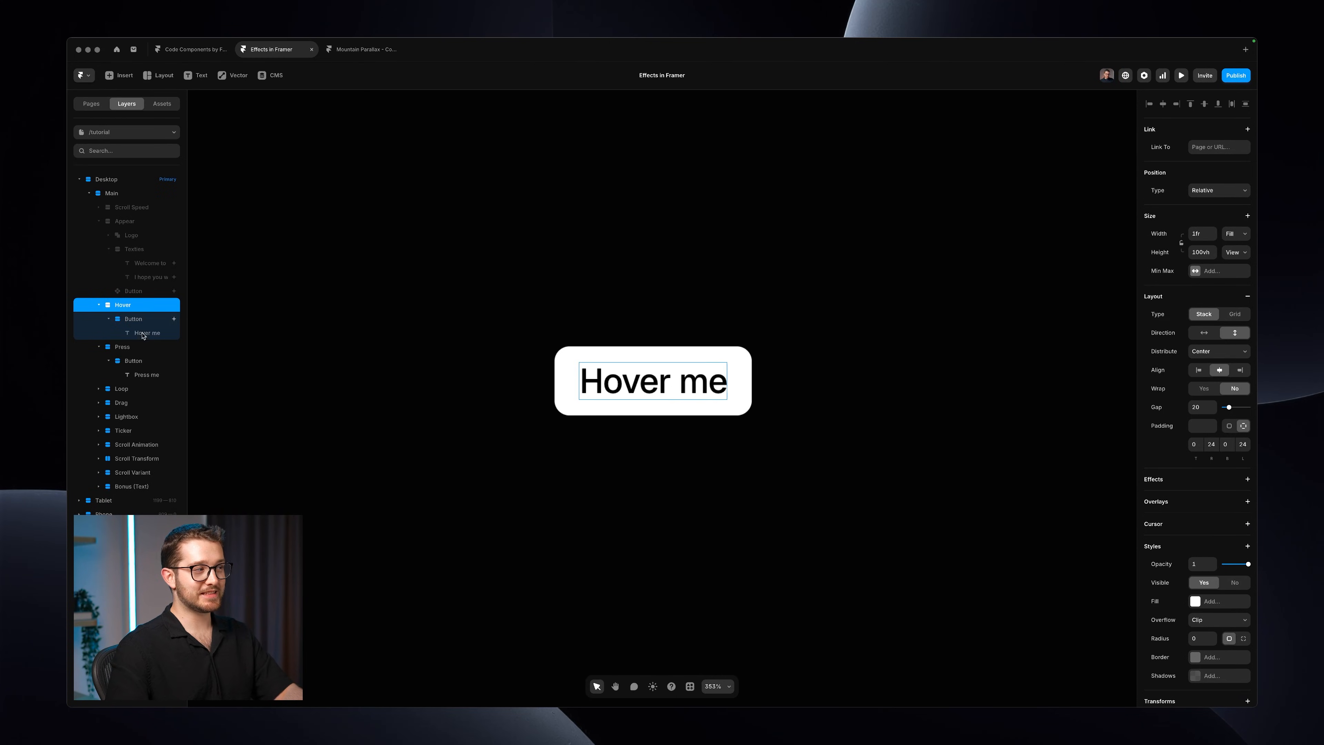
Step: Compare the Hover effect's scale with the "Hover me" button's own transform scale
{"action": "left_click", "coordinate": [151, 319]}
{"action": "left_click", "coordinate": [1198, 372]}
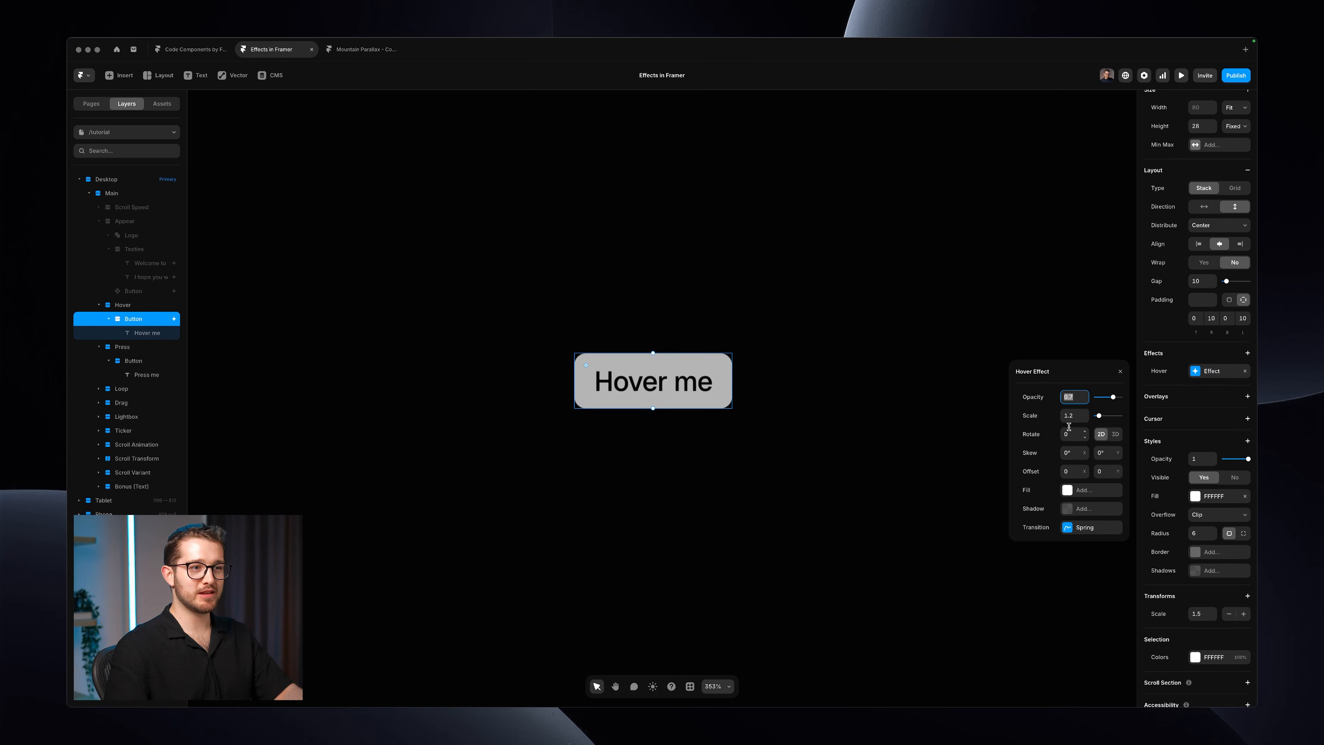
{"action": "left_click", "coordinate": [1084, 413]}
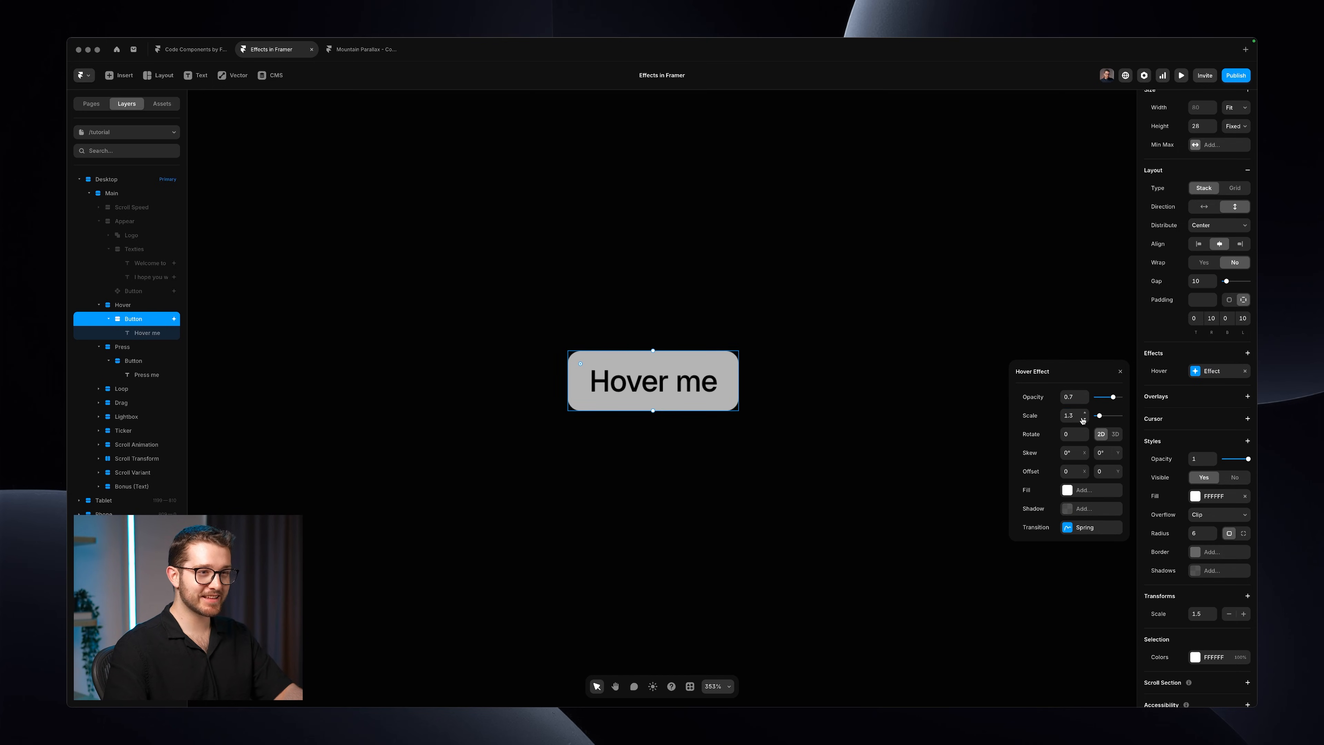
{"action": "left_click", "coordinate": [1084, 419]}
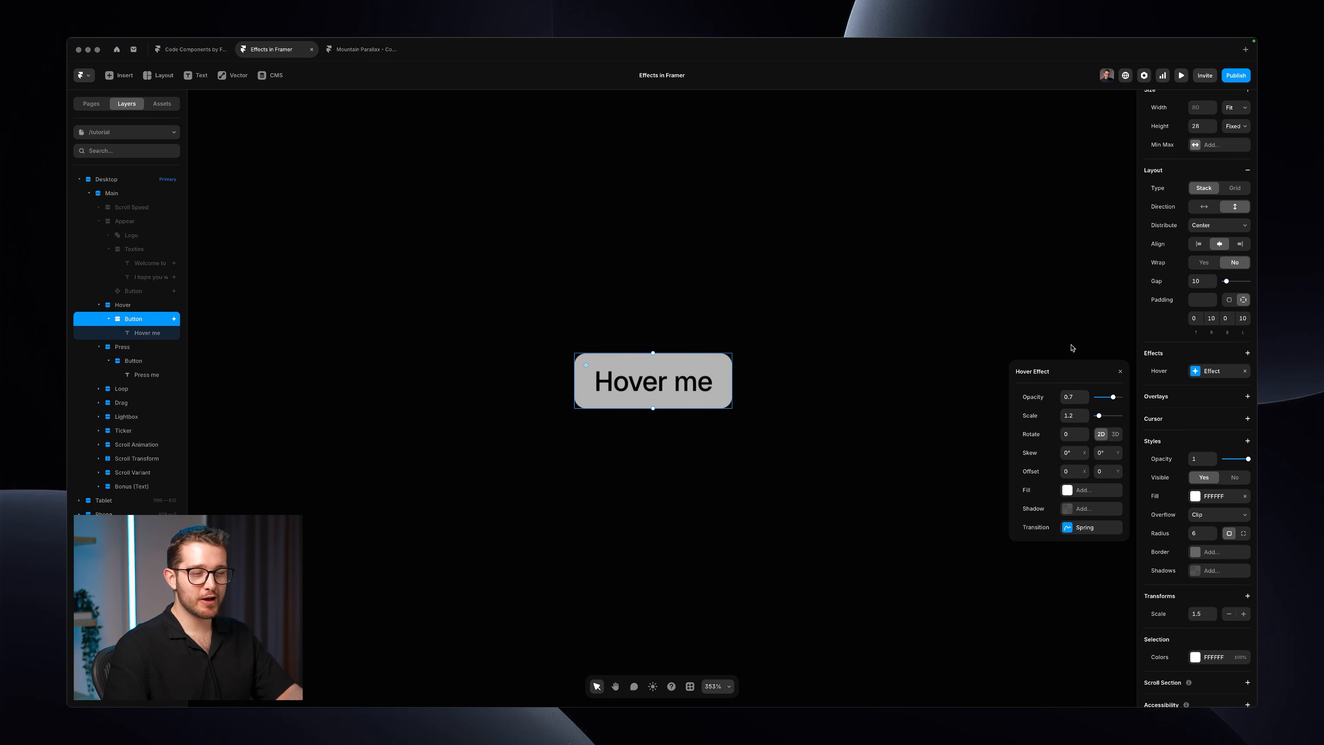
{"action": "left_click", "coordinate": [1199, 615]}
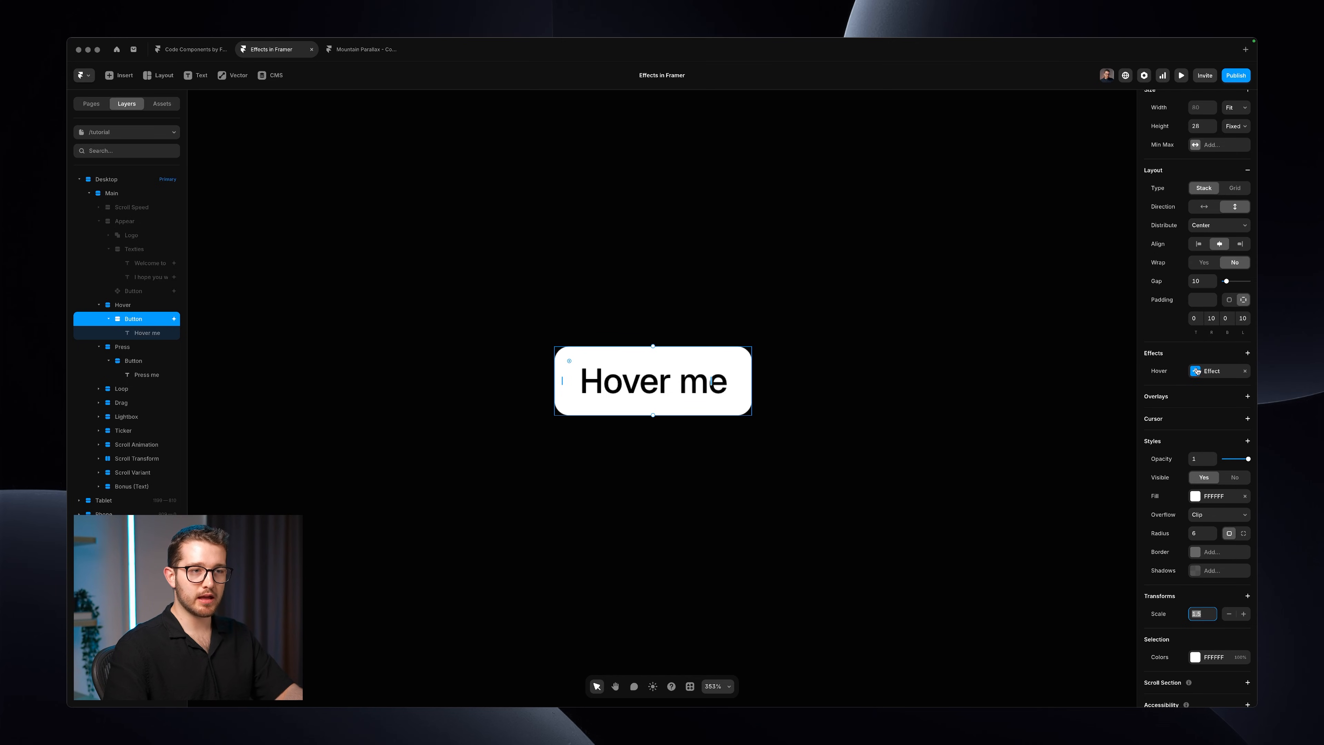
Step: Set the scale of the "Hover me" button's Hover effect to 1.7
{"action": "left_click", "coordinate": [1198, 371]}
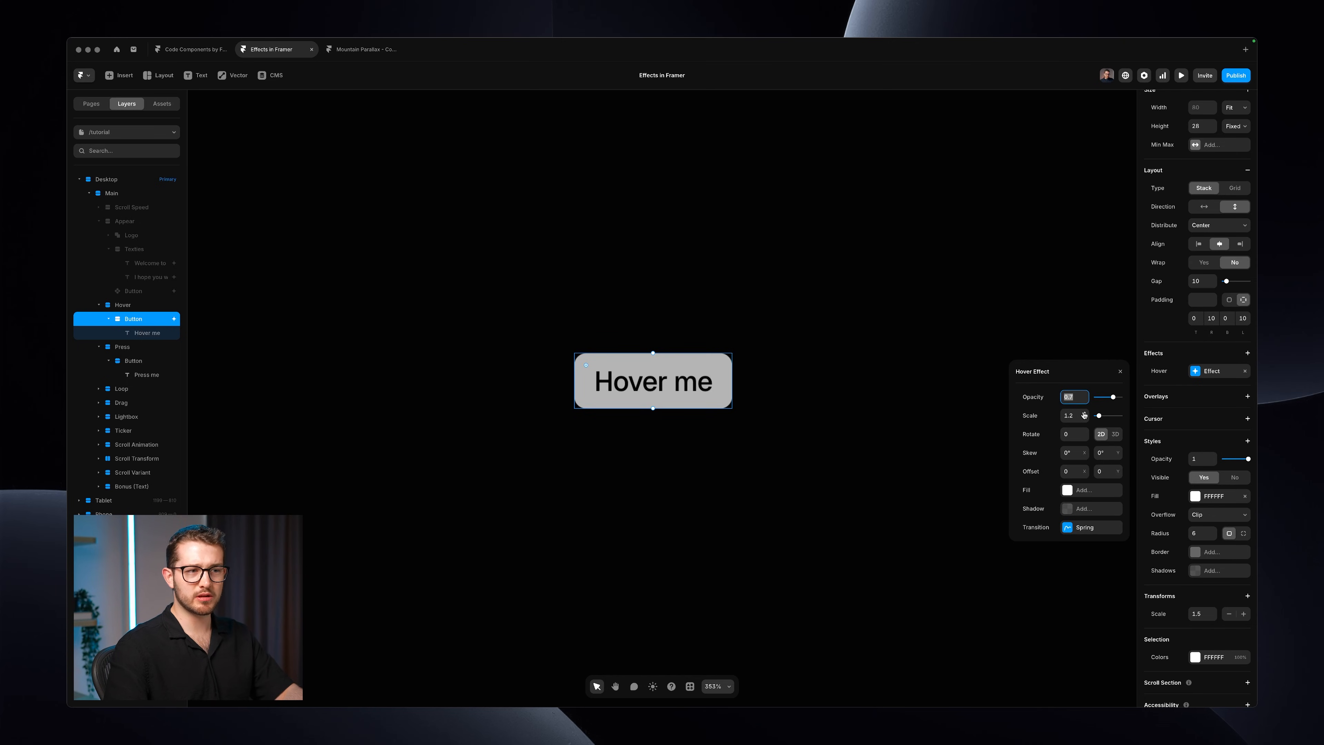
{"action": "left_click", "coordinate": [1085, 413]}
{"action": "left_click", "coordinate": [1084, 413]}
{"action": "left_click", "coordinate": [1085, 414]}
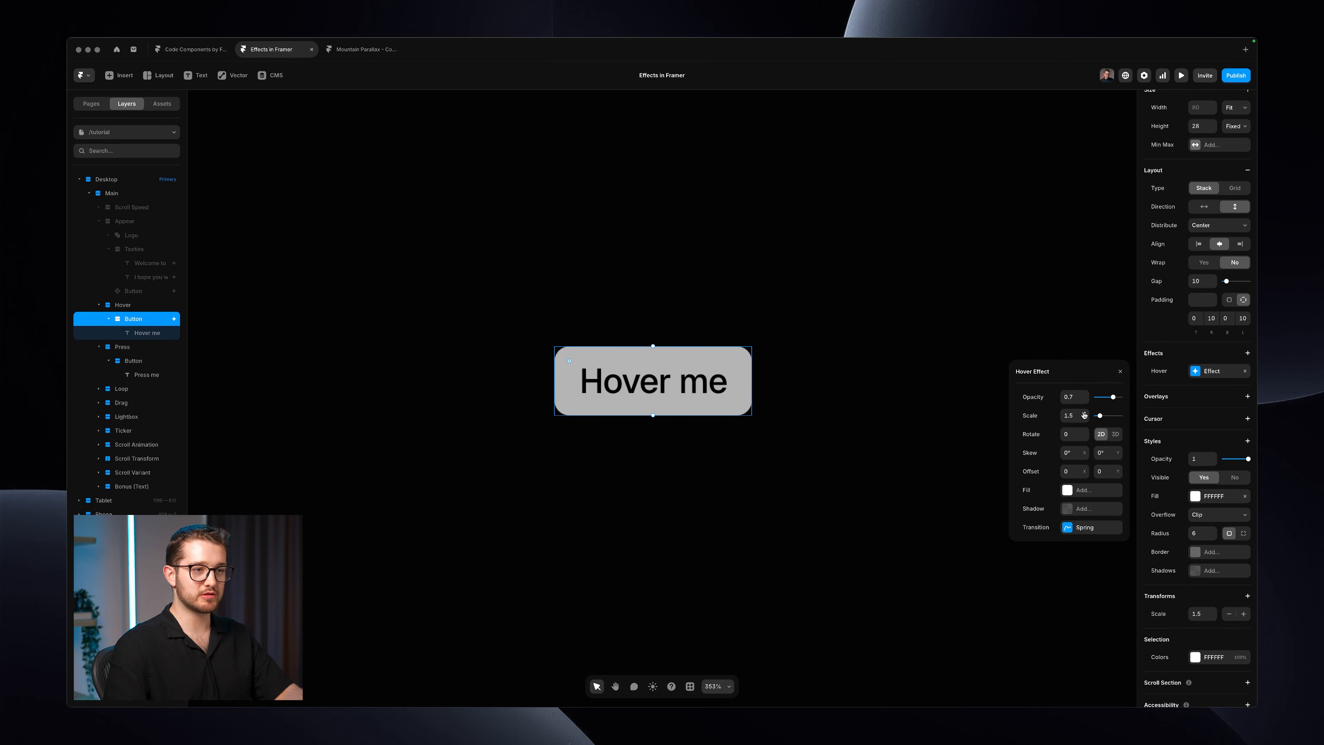
{"action": "left_click", "coordinate": [1085, 413]}
{"action": "left_click", "coordinate": [1085, 413]}
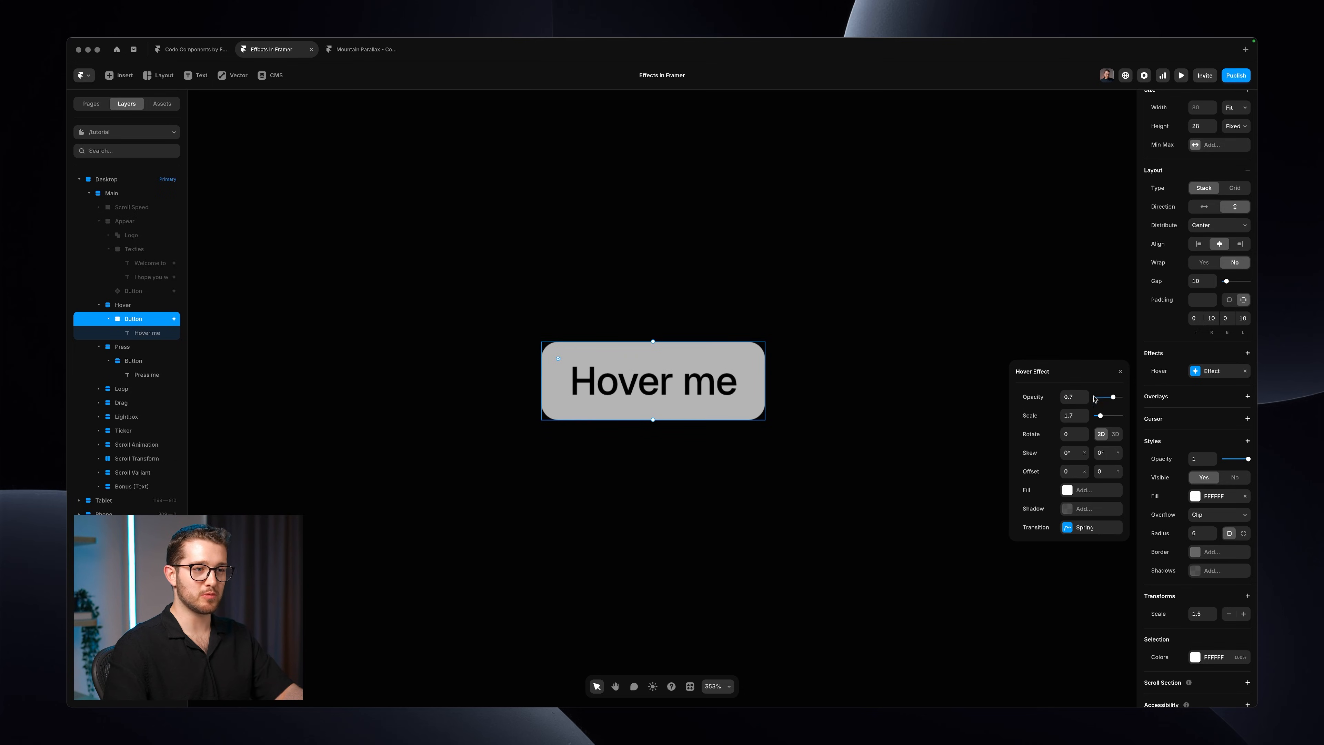
Step: Preview the page to test the enlarged hover state of the "Hover me" button, and return to the canvas
{"action": "key", "text": "Escape"}
{"action": "key", "text": "Escape"}
{"action": "key", "text": "super+p"}
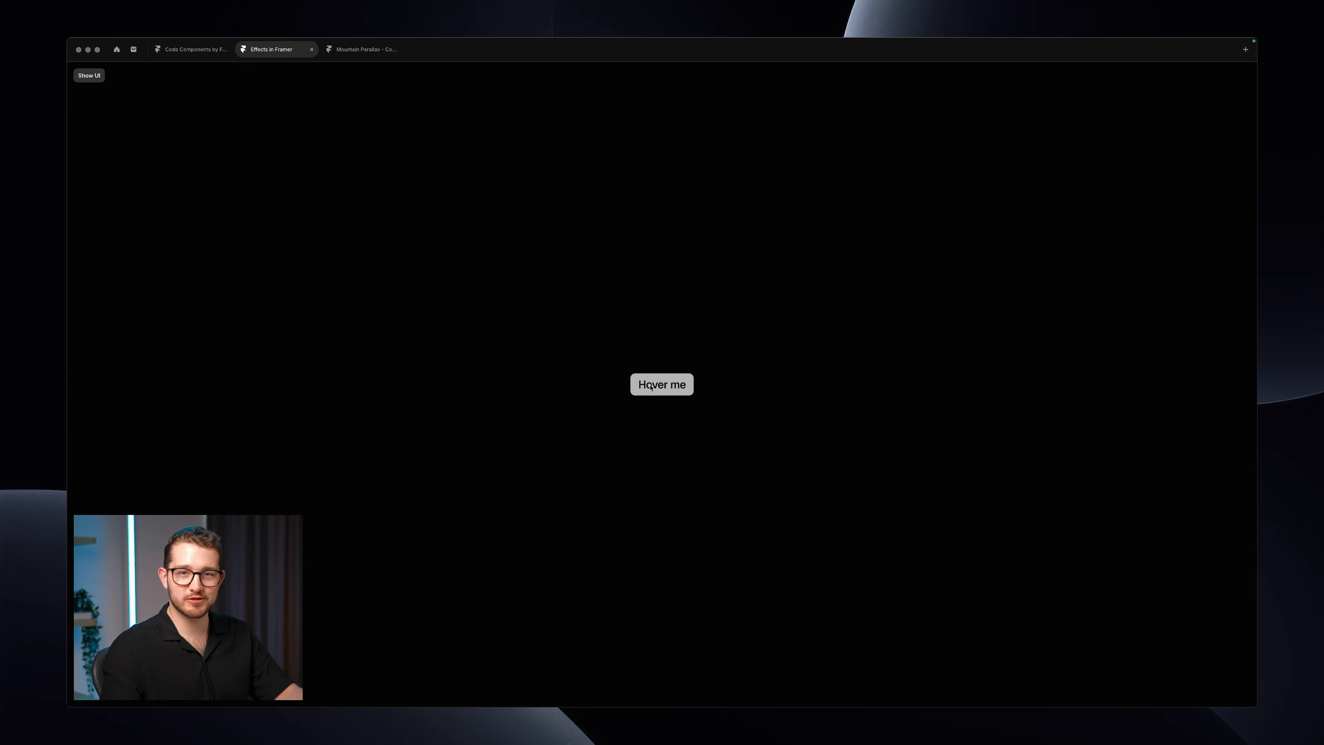
{"action": "key", "text": "Escape"}
Step: Hide the Hover section of the Desktop page
{"action": "scroll", "coordinate": [696, 355], "scroll_direction": "down", "scroll_amount": 1}
{"action": "scroll", "coordinate": [697, 355], "scroll_direction": "down", "scroll_amount": 5}
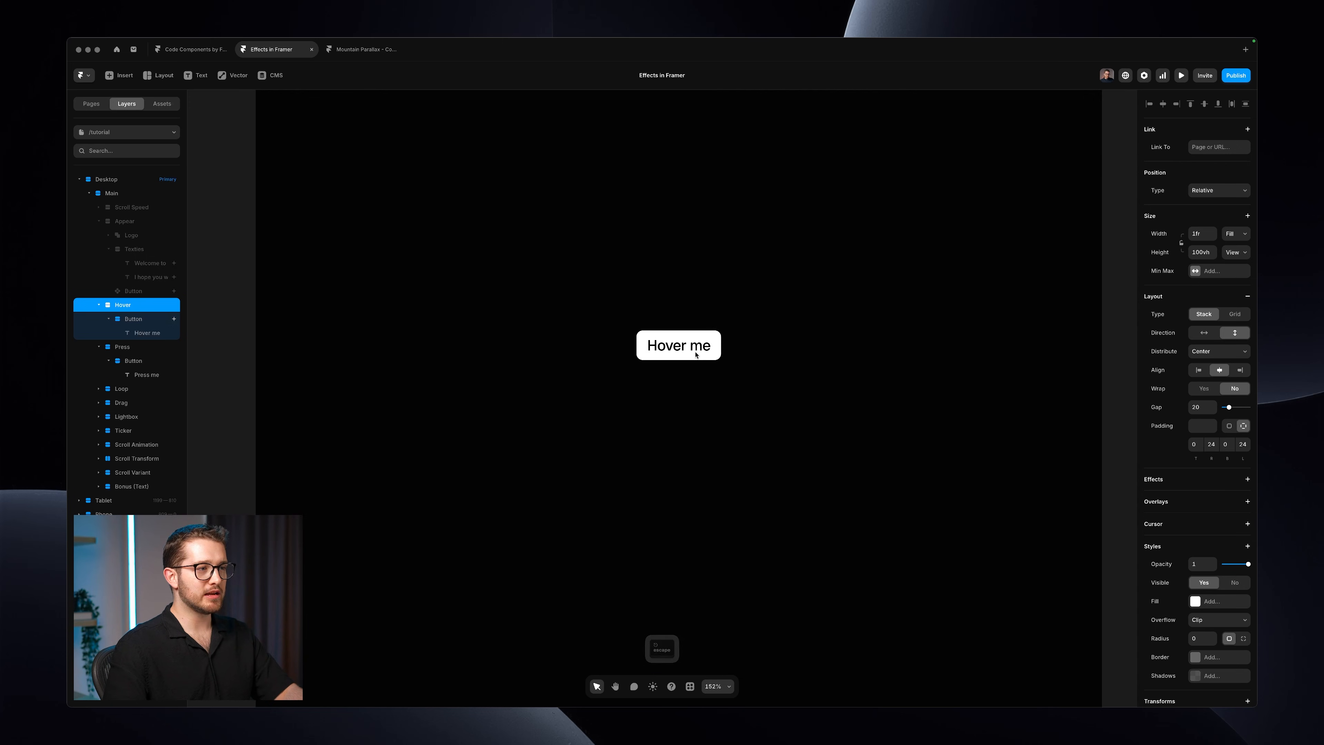
{"action": "scroll", "coordinate": [696, 355], "scroll_direction": "down", "scroll_amount": 3}
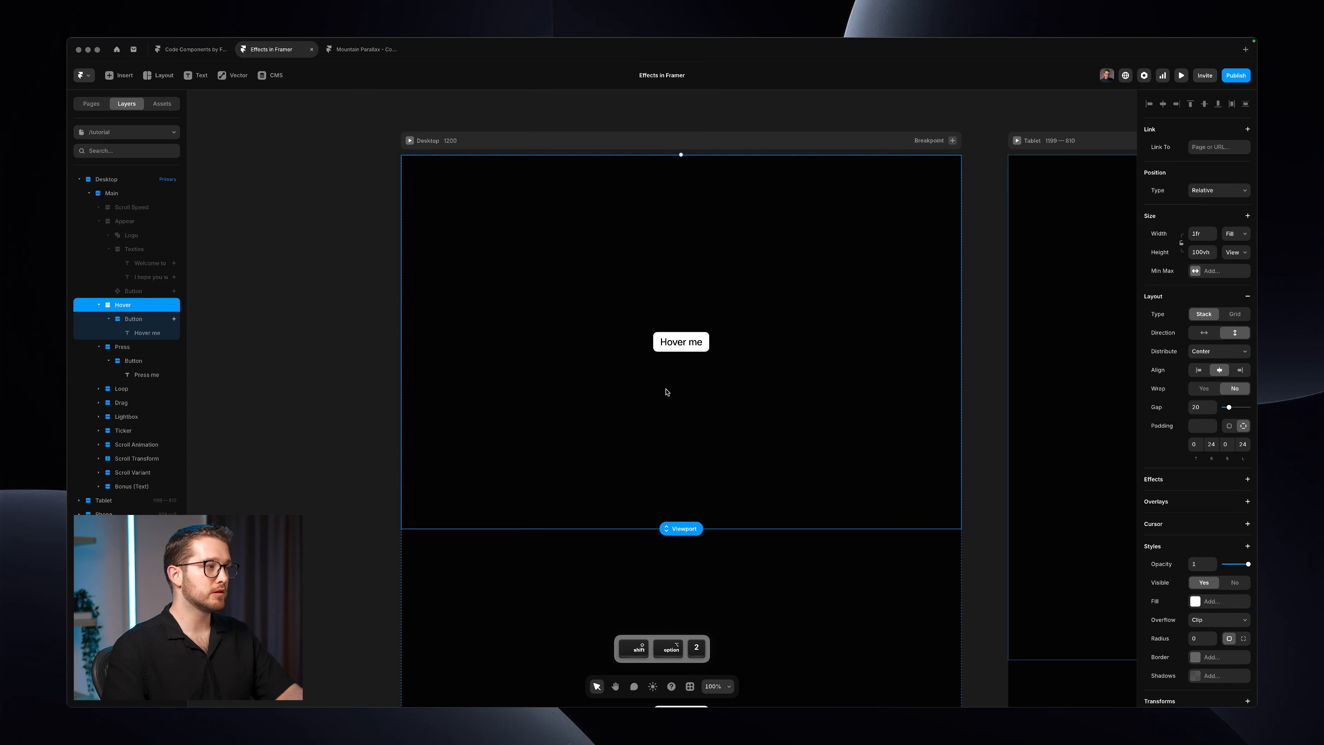
{"action": "scroll", "coordinate": [505, 360], "scroll_direction": "down", "scroll_amount": 5}
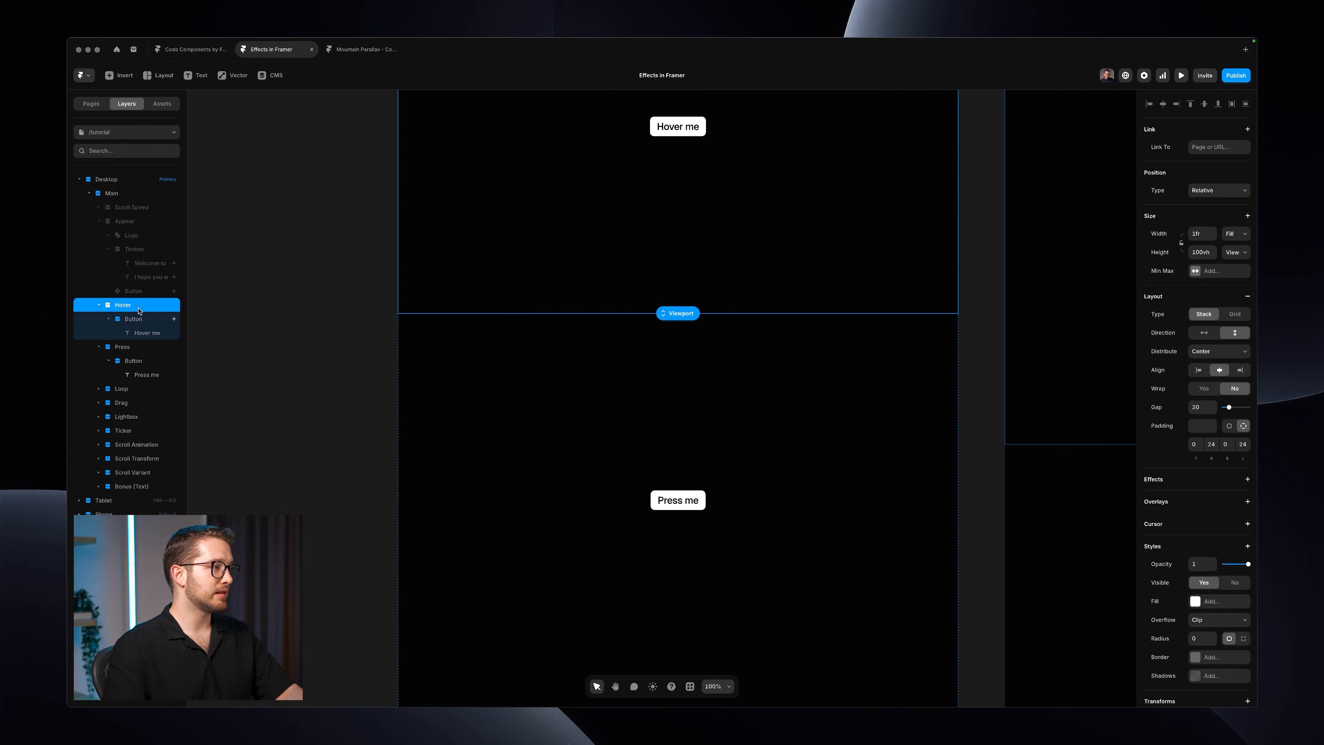
{"action": "key", "text": "super+eacute"}
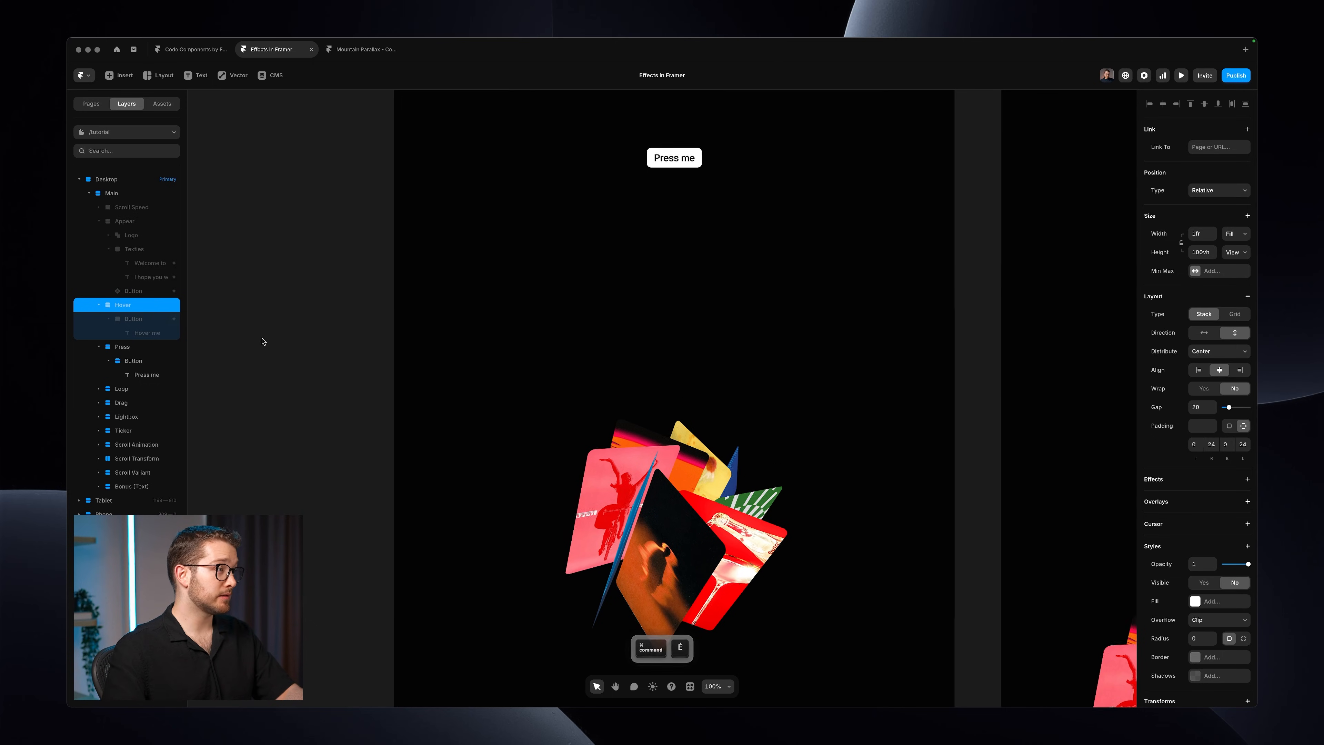
Step: Try adding a Press effect to the whole Press section and undo it
{"action": "left_click", "coordinate": [694, 280], "text": "super"}
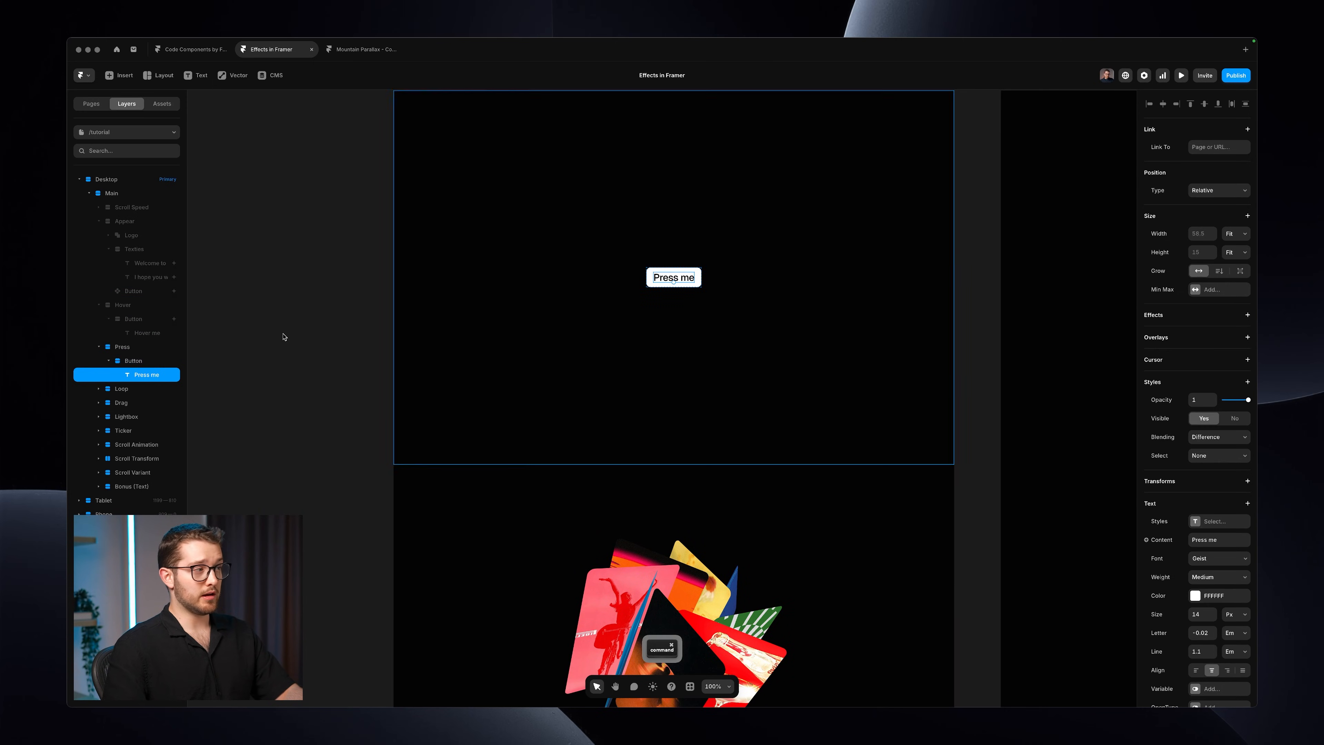
{"action": "left_click", "coordinate": [150, 346]}
{"action": "left_click", "coordinate": [1176, 478]}
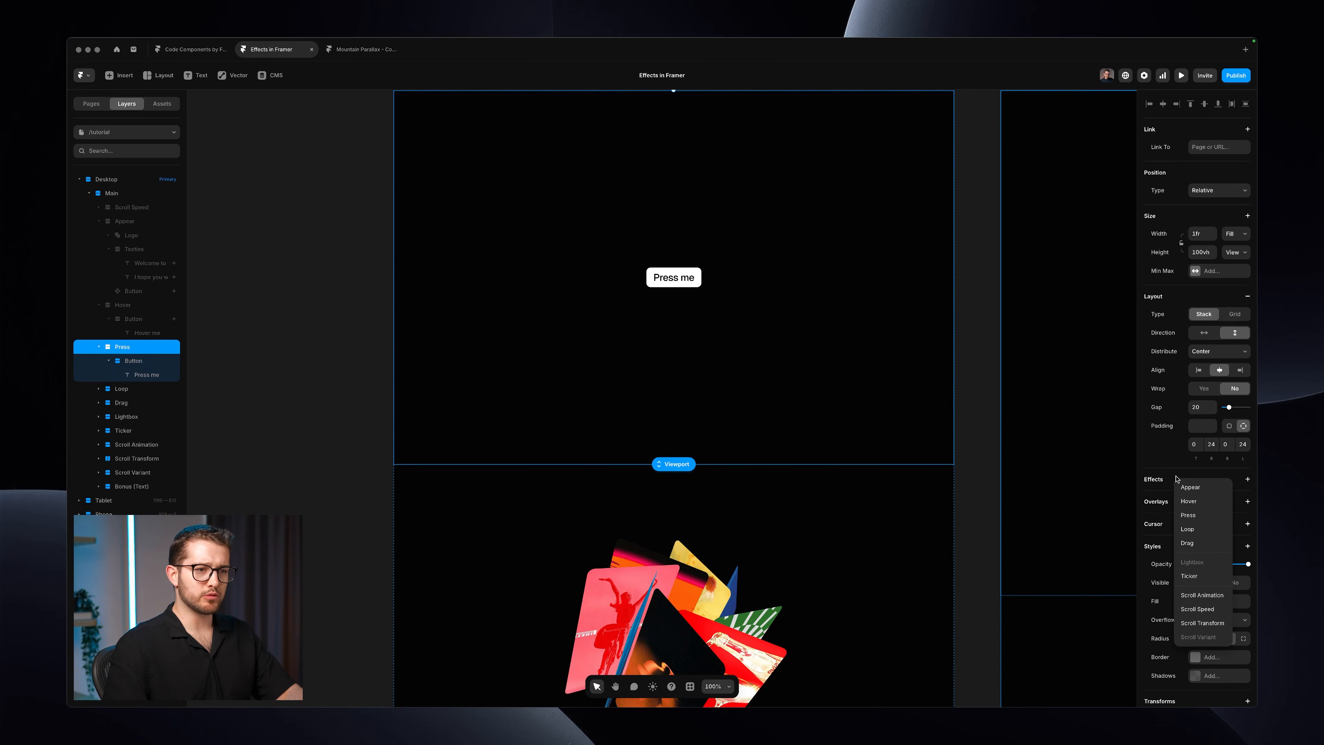
{"action": "left_click", "coordinate": [1194, 514]}
{"action": "key", "text": "shift+2"}
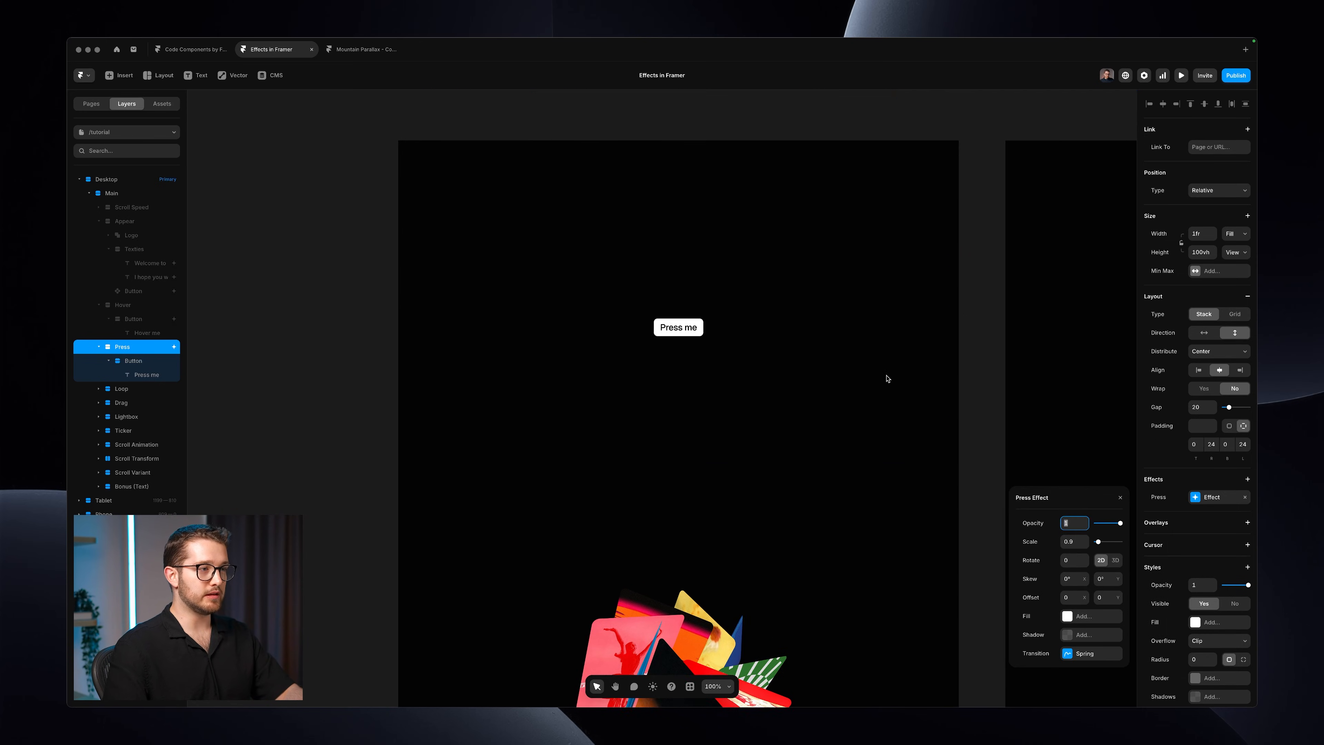
{"action": "key", "text": "super+z"}
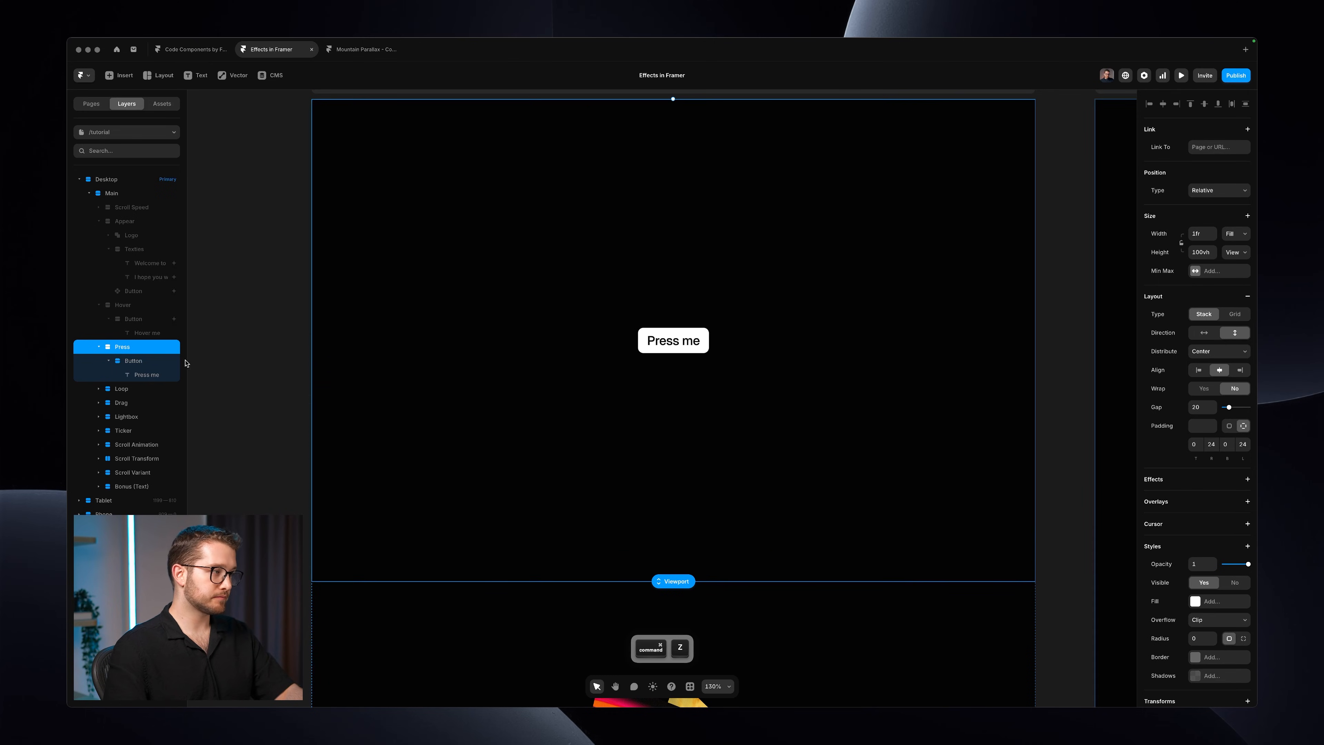
Step: Add a Press effect to the "Press me" button inside the Press section
{"action": "left_click", "coordinate": [161, 361]}
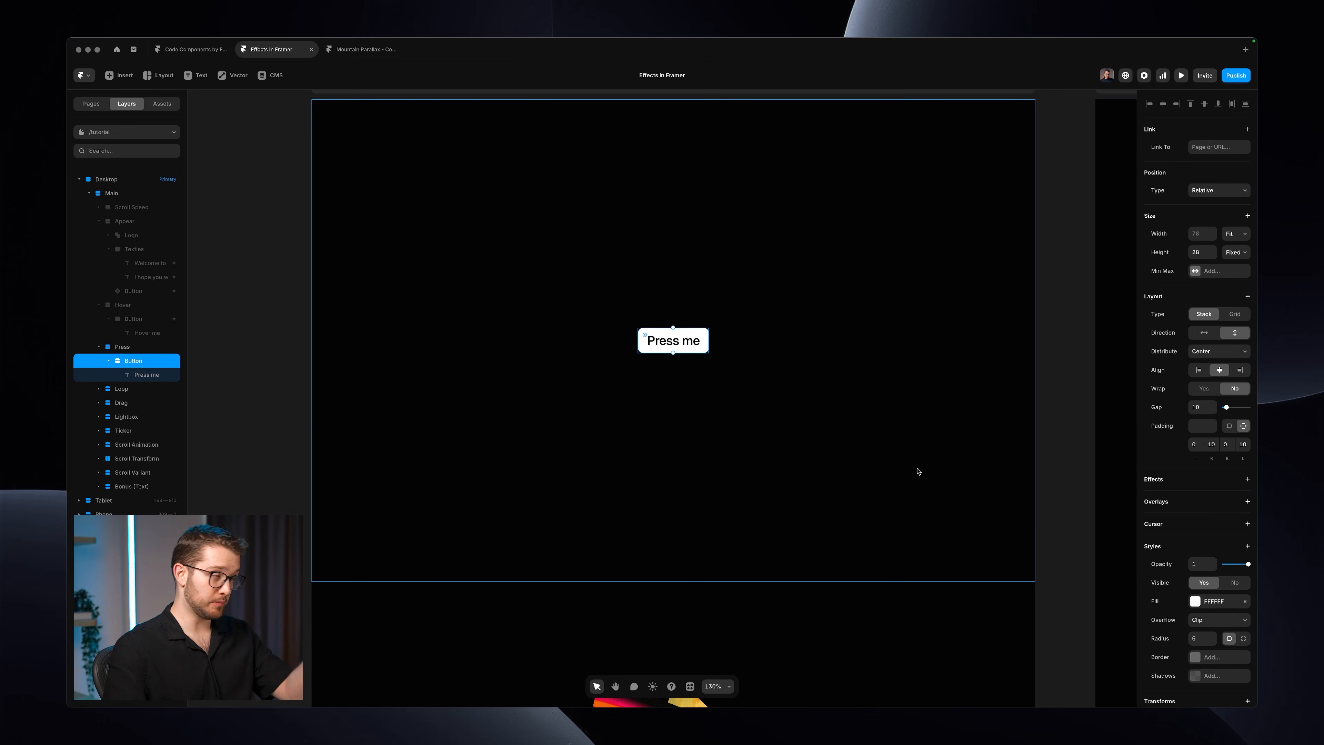
{"action": "left_click", "coordinate": [1180, 479]}
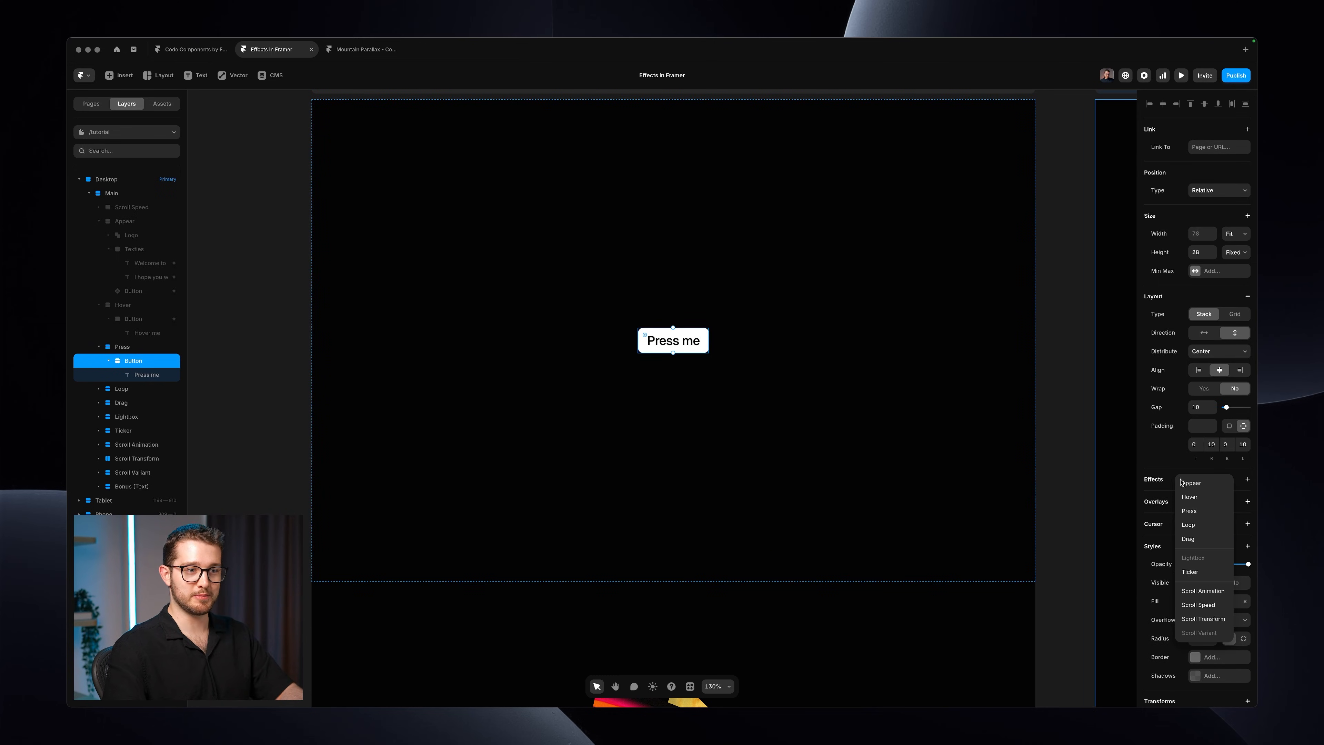
{"action": "left_click", "coordinate": [1191, 511]}
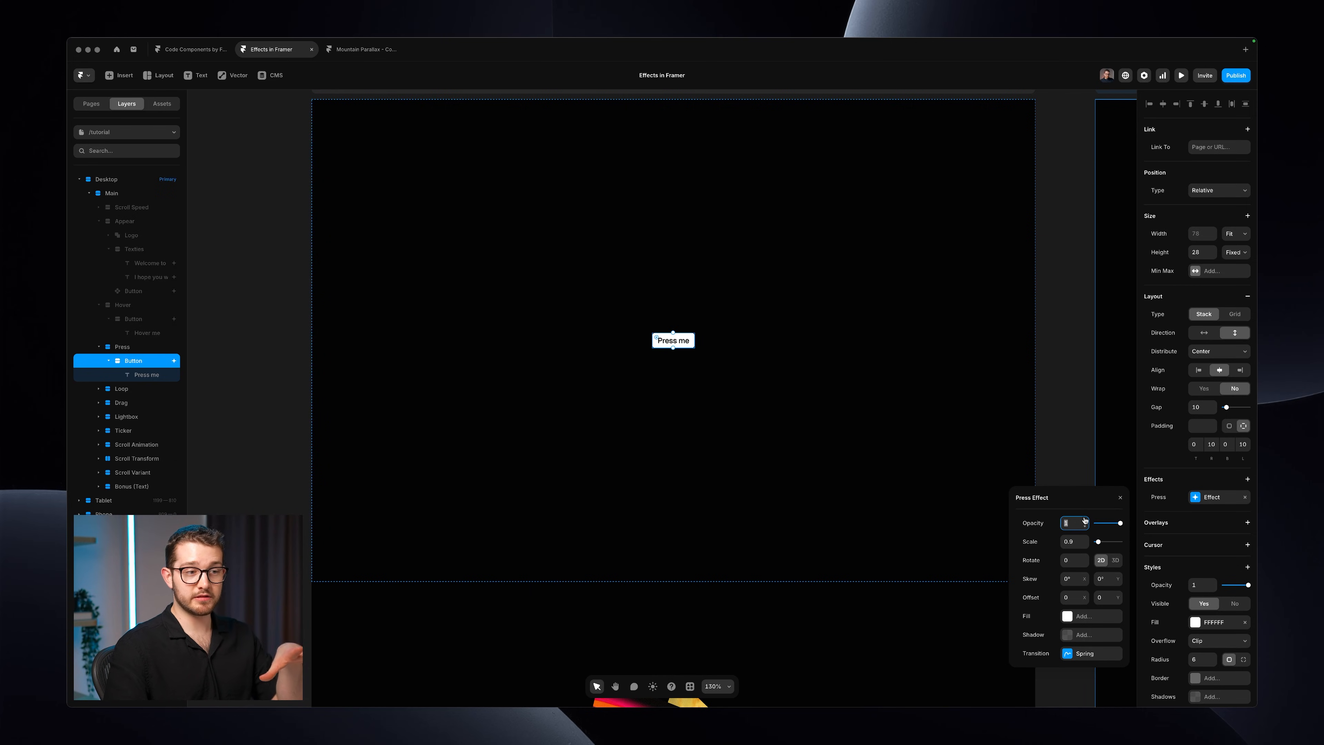
Step: Adjust the scale of the "Press me" button's Press effect, trying several values and settling on 1.3
{"action": "scroll", "coordinate": [678, 336], "scroll_direction": "up", "scroll_amount": 5}
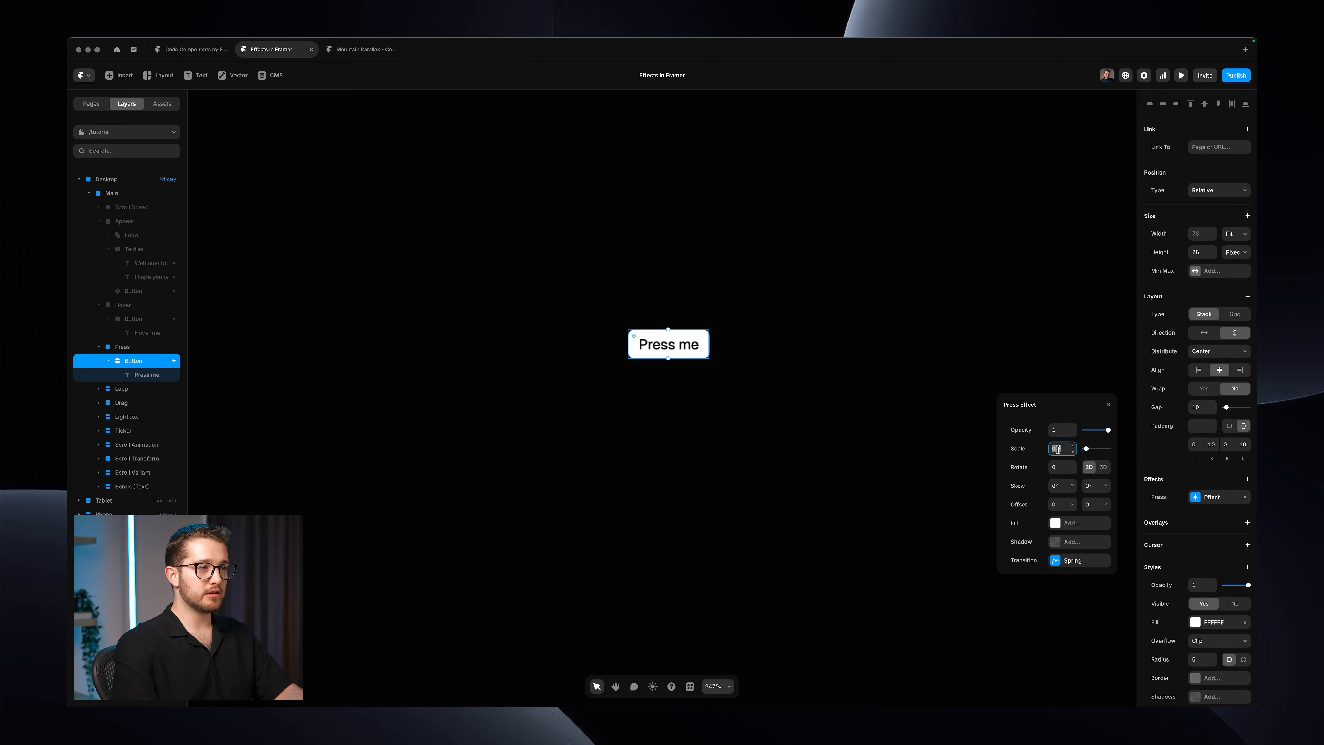
{"action": "key", "text": "Up"}
{"action": "key", "text": "Up"}
{"action": "key", "text": "Up"}
{"action": "key", "text": "Down"}
{"action": "key", "text": "Up"}
{"action": "key", "text": "Down"}
{"action": "key", "text": "Down"}
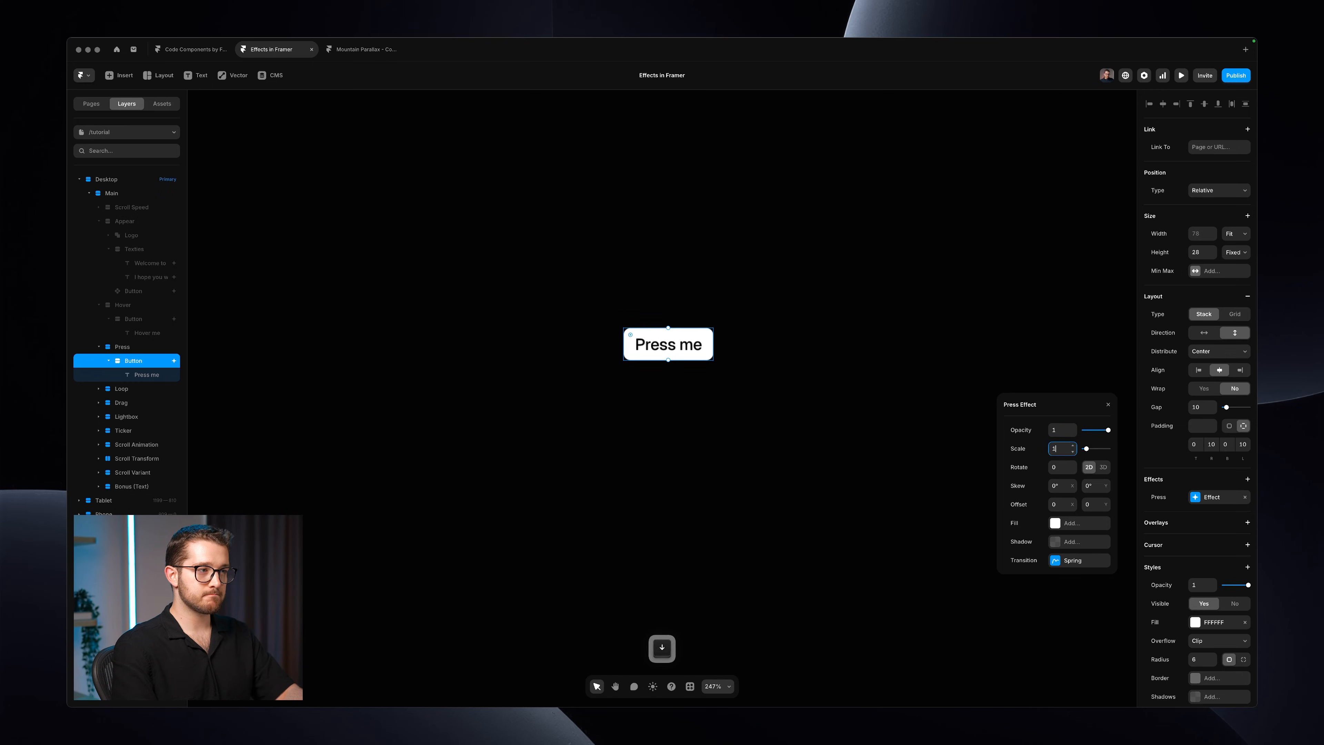
{"action": "key", "text": "Up"}
{"action": "key", "text": "Up"}
{"action": "key", "text": "Up"}
{"action": "key", "text": "Up"}
{"action": "key", "text": "Up"}
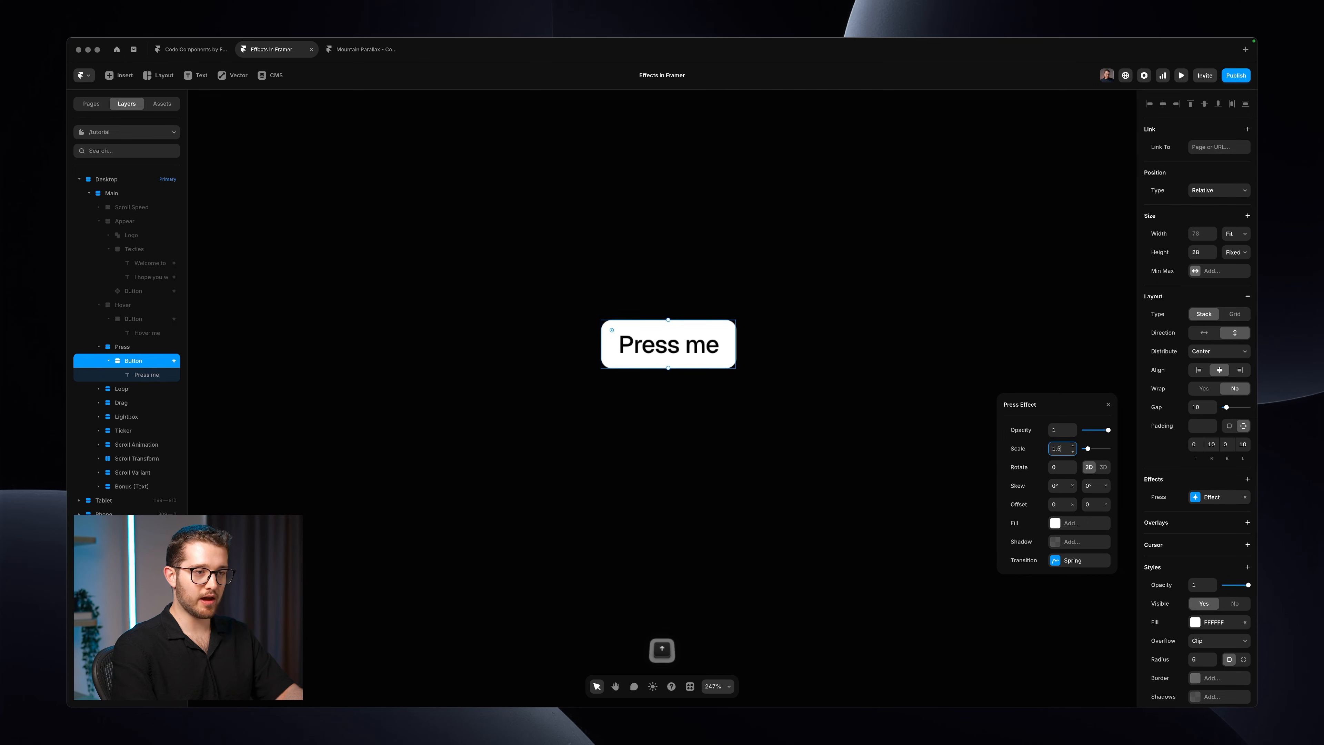
{"action": "key", "text": "Down"}
{"action": "key", "text": "Down"}
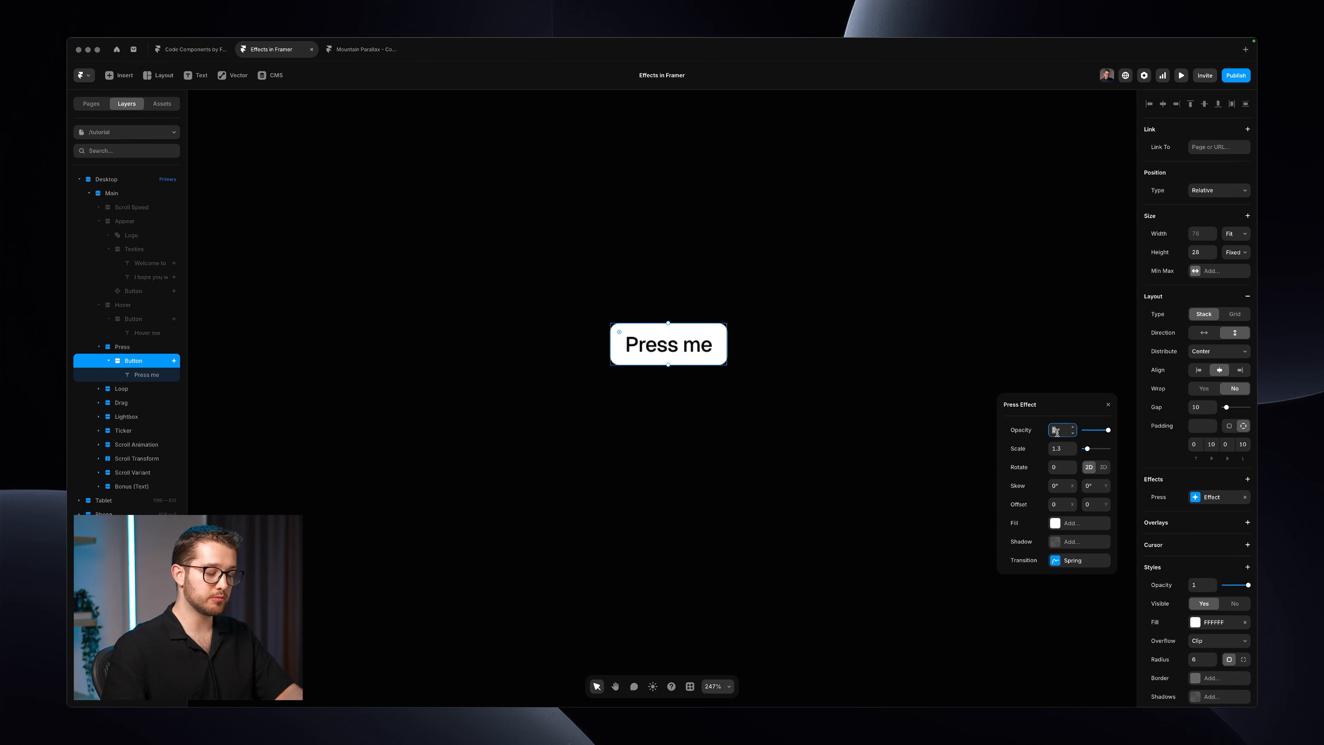
Step: Set the opacity of the "Press me" button's Press effect to 0.7 and close the effect settings
{"action": "type", "text": "0.7"}
{"action": "key", "text": "Return"}
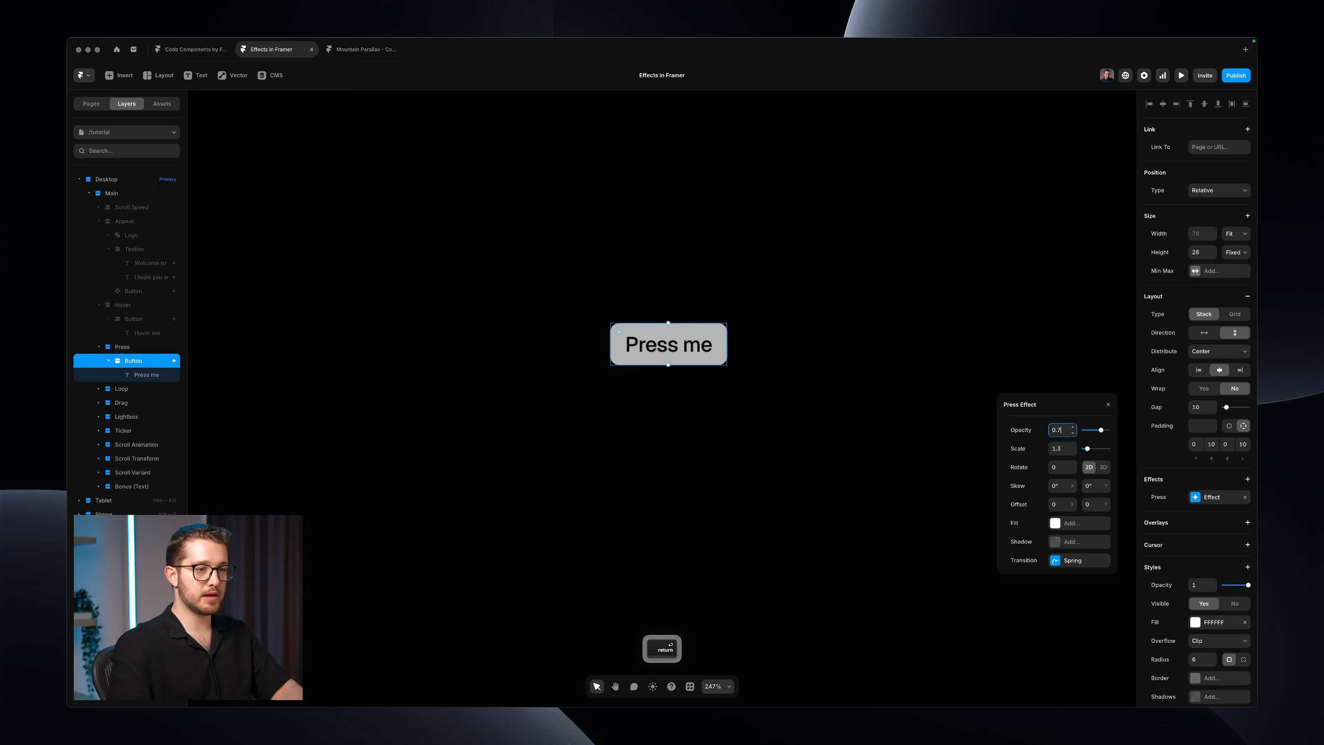
{"action": "left_click", "coordinate": [990, 330]}
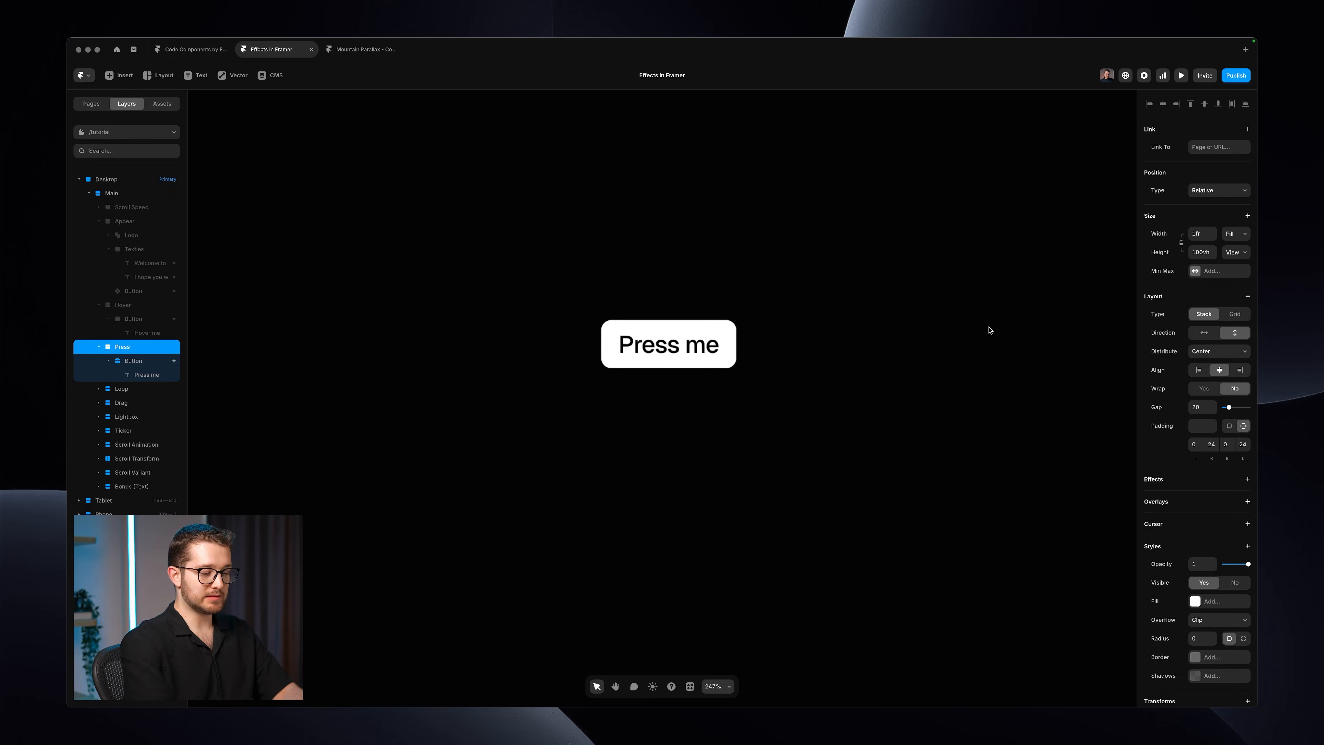
Step: Preview the page and test the "Press me" button's Press effect repeatedly, and return to the canvas
{"action": "key", "text": "super+p"}
{"action": "left_click", "coordinate": [673, 385]}
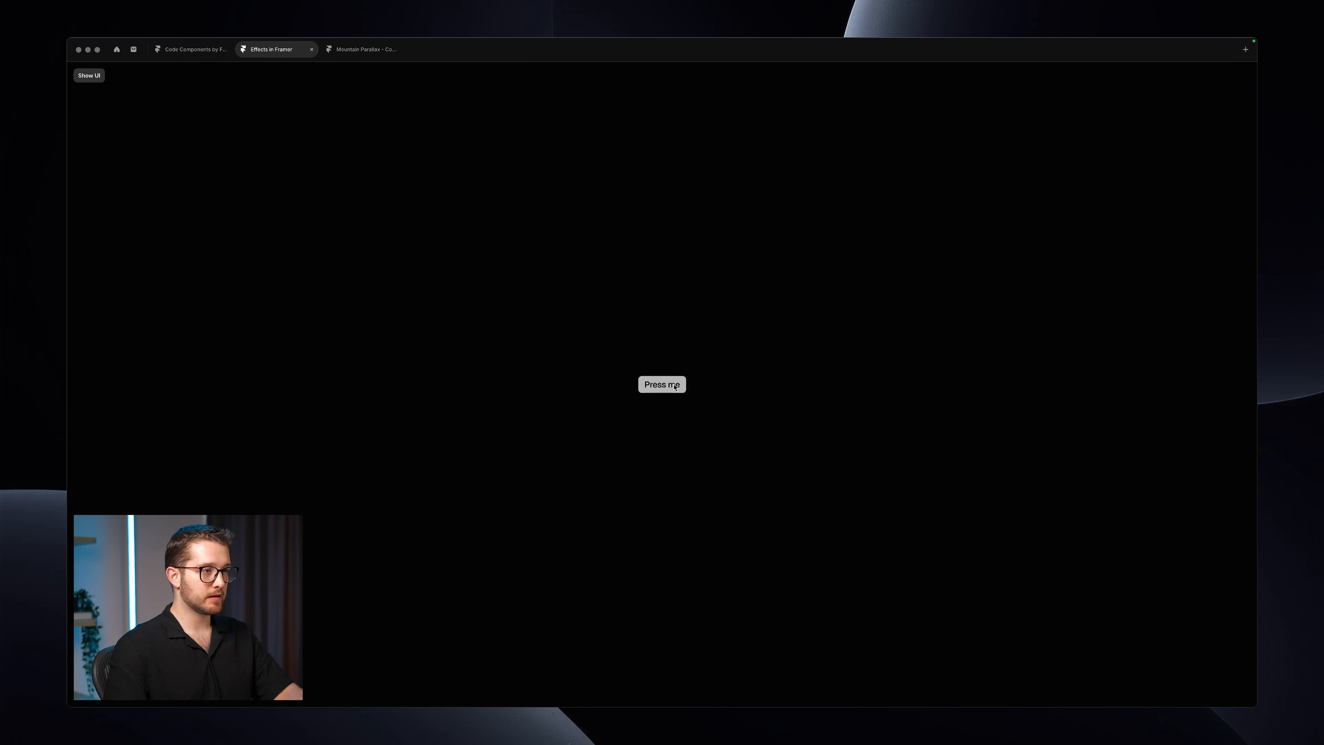
{"action": "left_click", "coordinate": [674, 386]}
{"action": "left_click", "coordinate": [675, 386]}
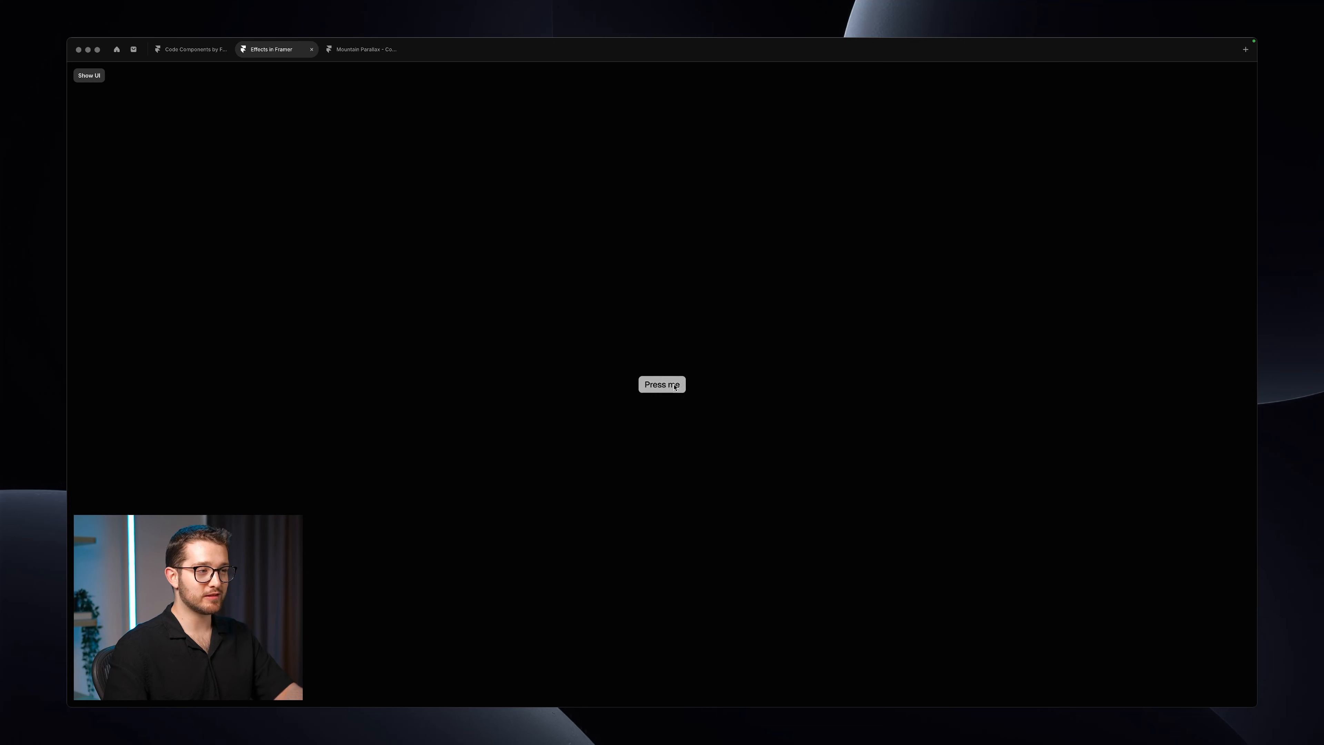
{"action": "left_click", "coordinate": [675, 386]}
{"action": "left_click", "coordinate": [674, 386]}
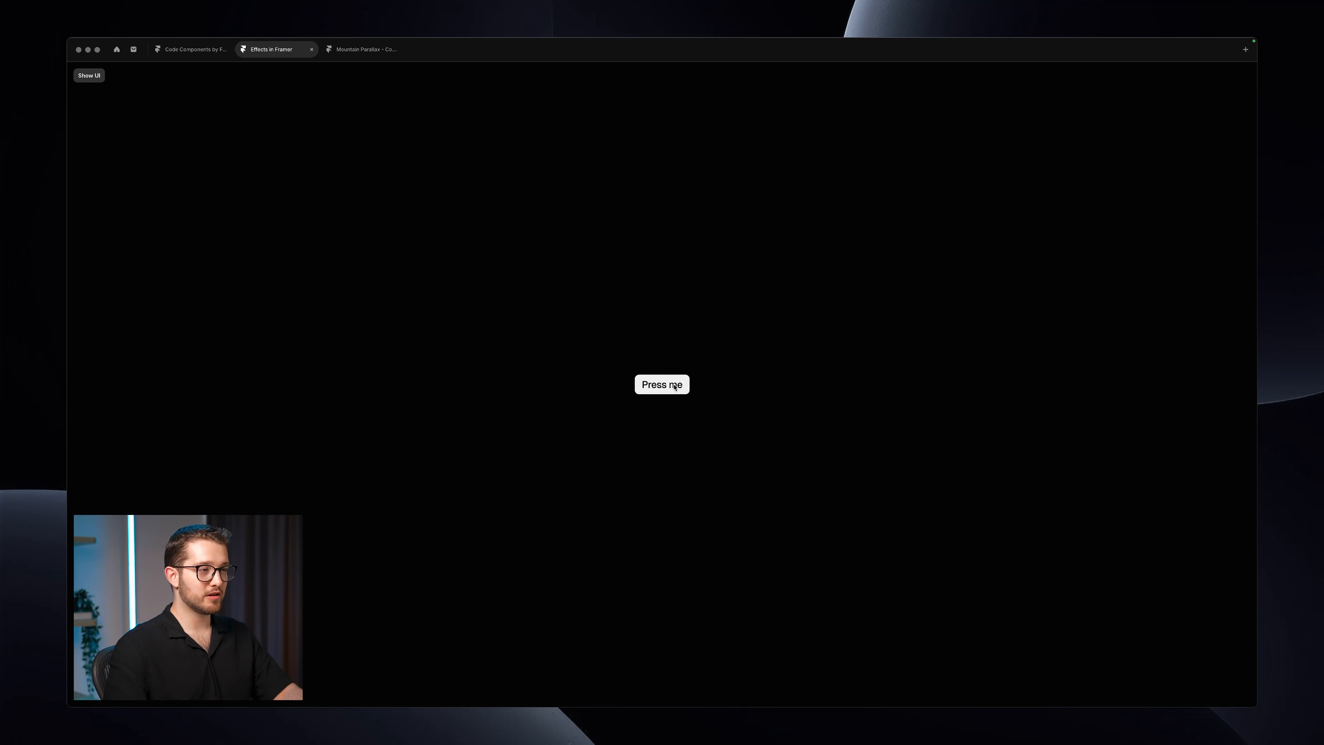
{"action": "left_click", "coordinate": [675, 386]}
{"action": "left_click", "coordinate": [675, 386]}
{"action": "key", "text": "Escape"}
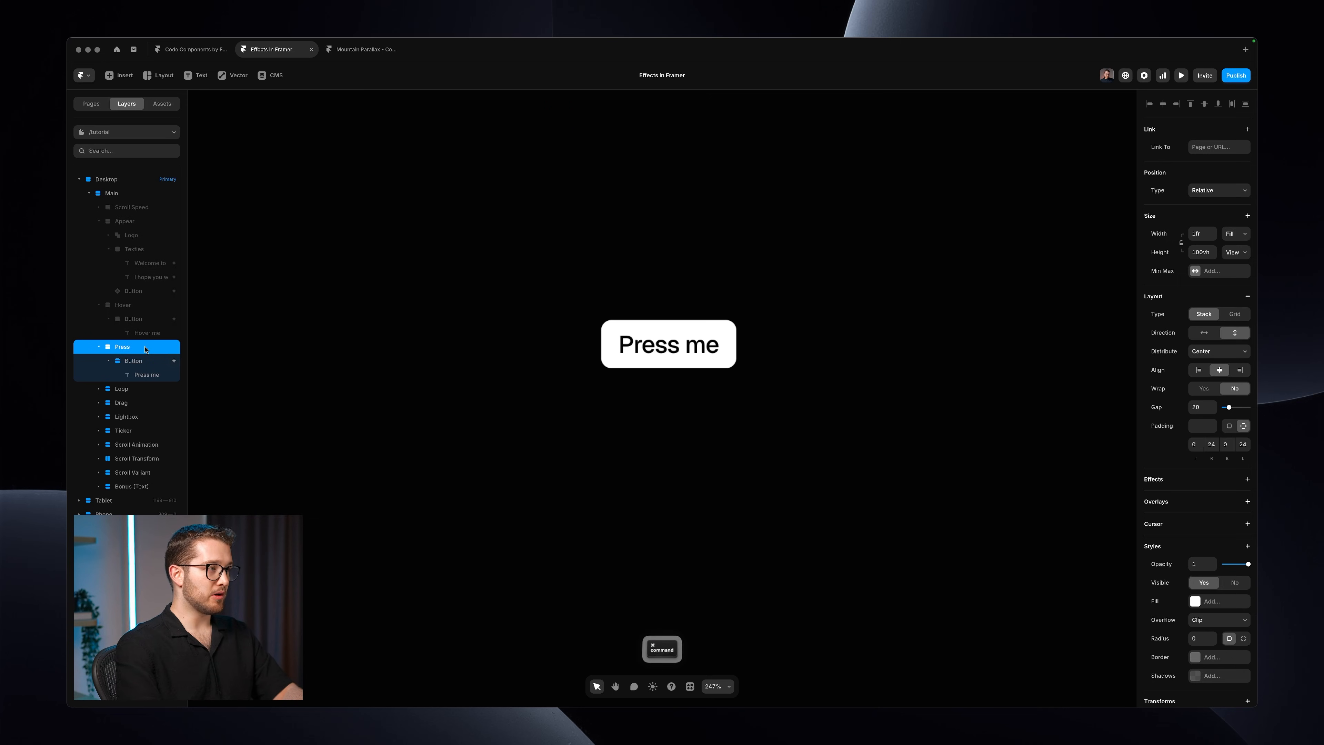
Step: Hide the Press section and select the Loop section containing the carousel
{"action": "key", "text": "super+Eacute"}
{"action": "left_click", "coordinate": [145, 389]}
{"action": "key", "text": "shift+2"}
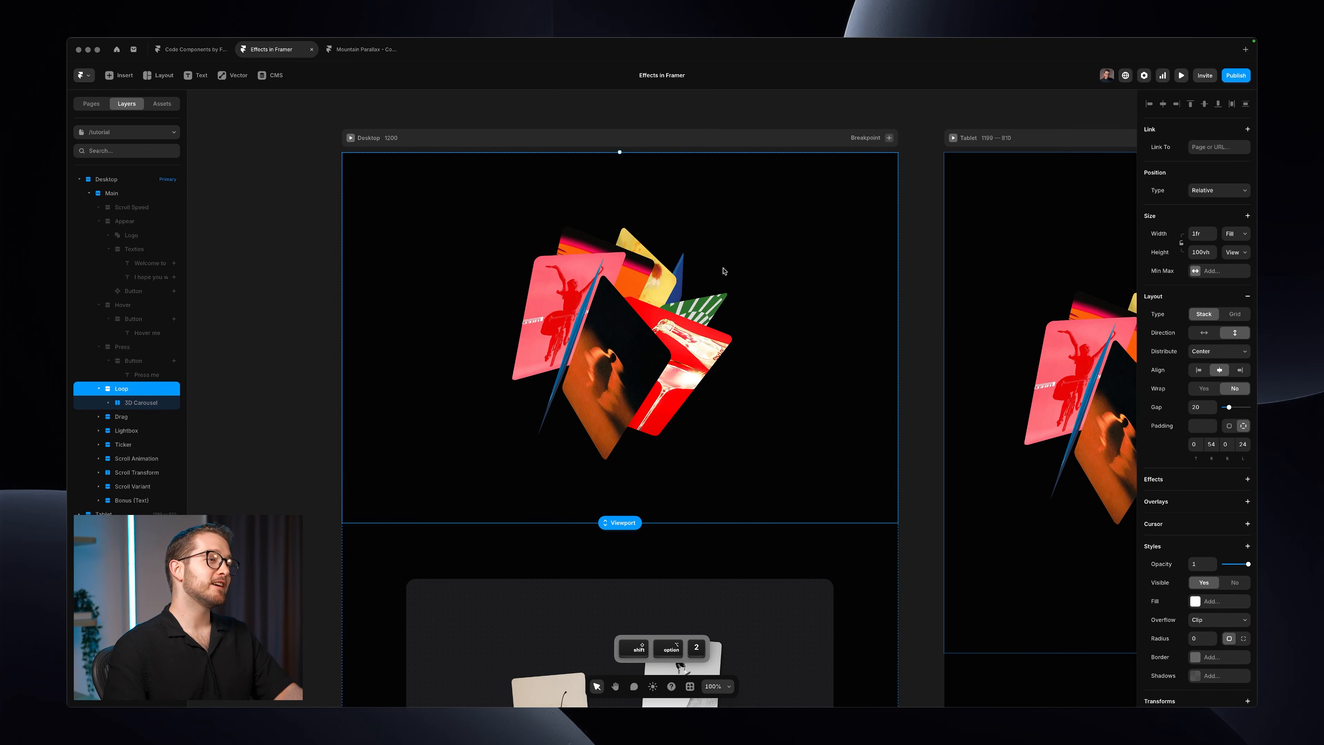
Step: Inspect a carousel image, look over the "Rotating 3D Showcase in Framer" resource page in the browser, and return to the Framer project
{"action": "left_click", "coordinate": [663, 324], "text": "super"}
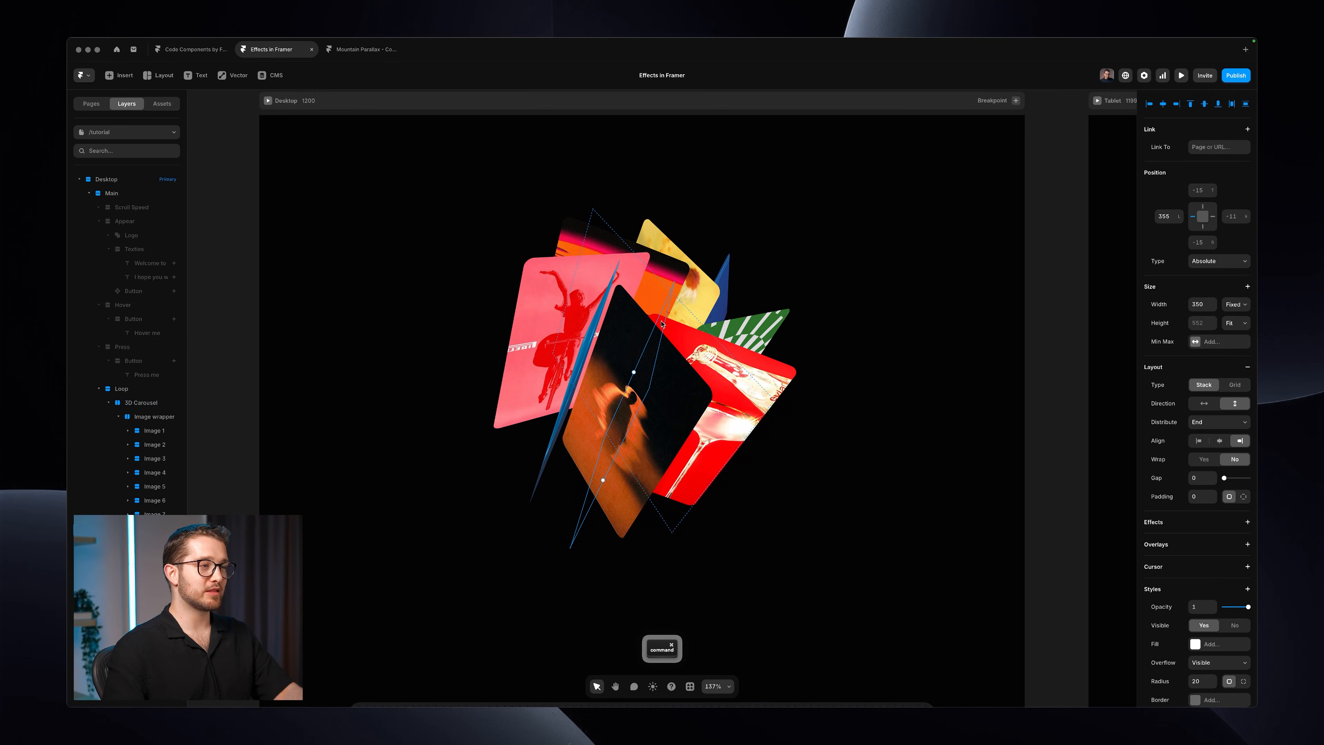
{"action": "scroll", "coordinate": [677, 293], "scroll_direction": "down", "scroll_amount": 3}
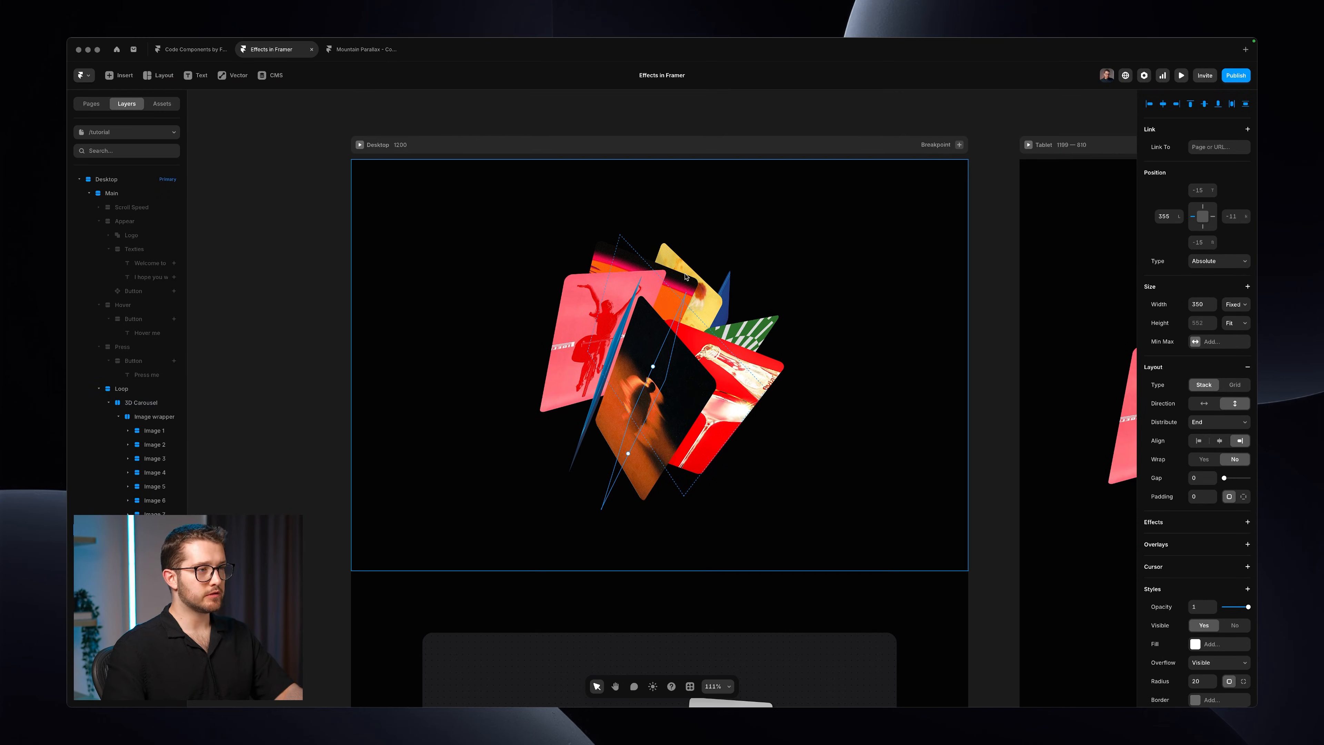
{"action": "key", "text": "super+o"}
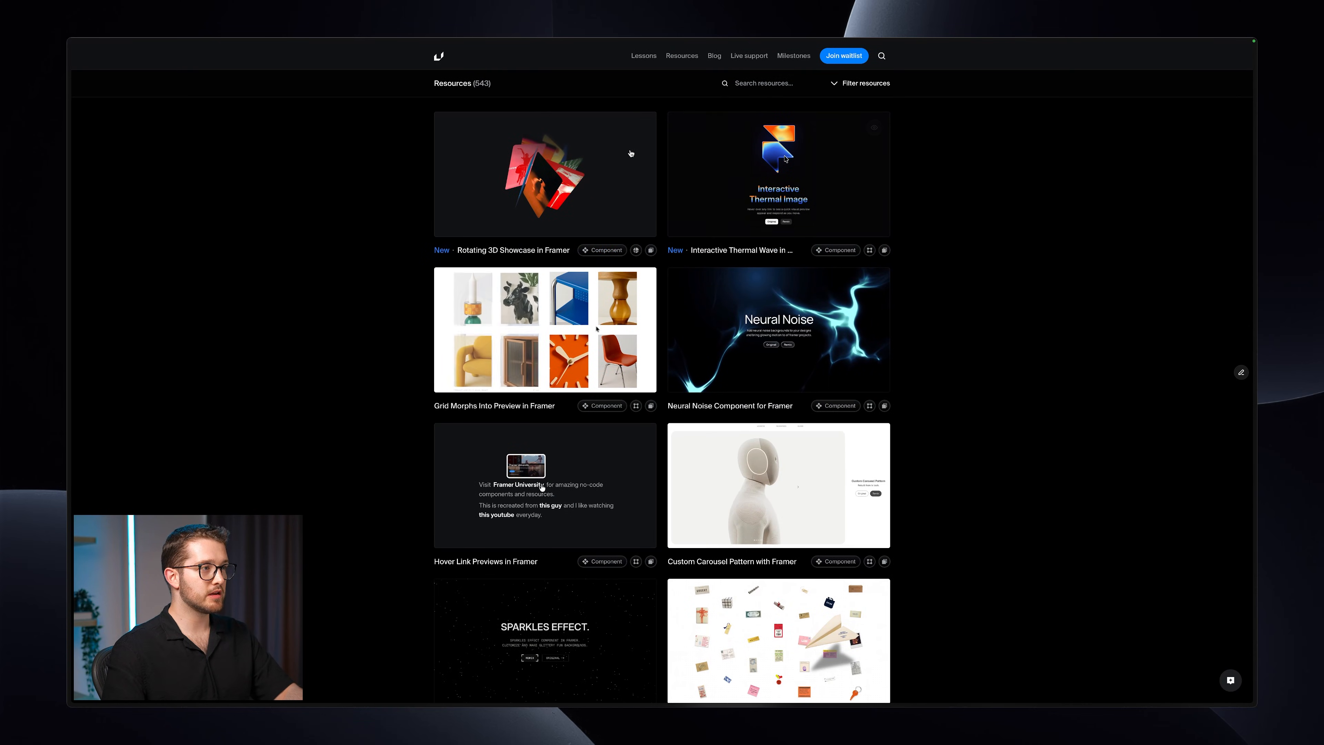
{"action": "left_click", "coordinate": [551, 204]}
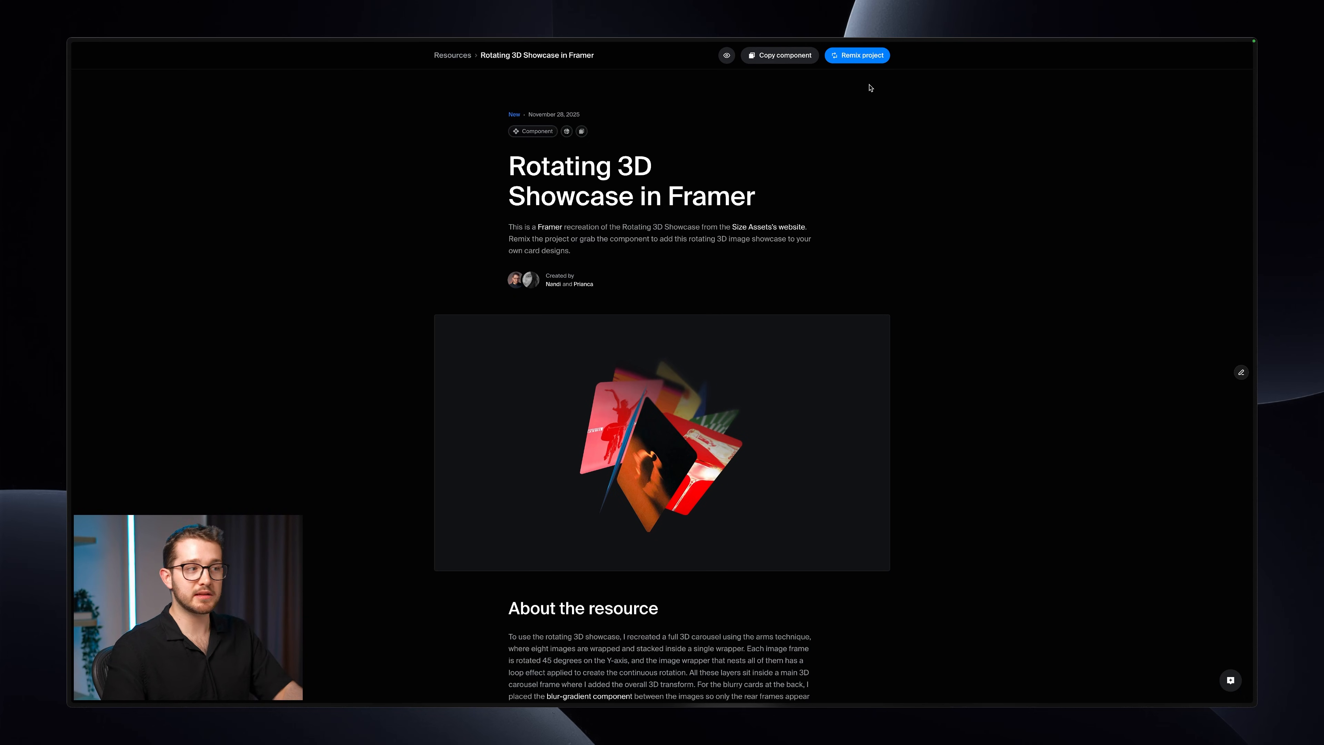
{"action": "scroll", "coordinate": [638, 495], "scroll_direction": "down", "scroll_amount": 4}
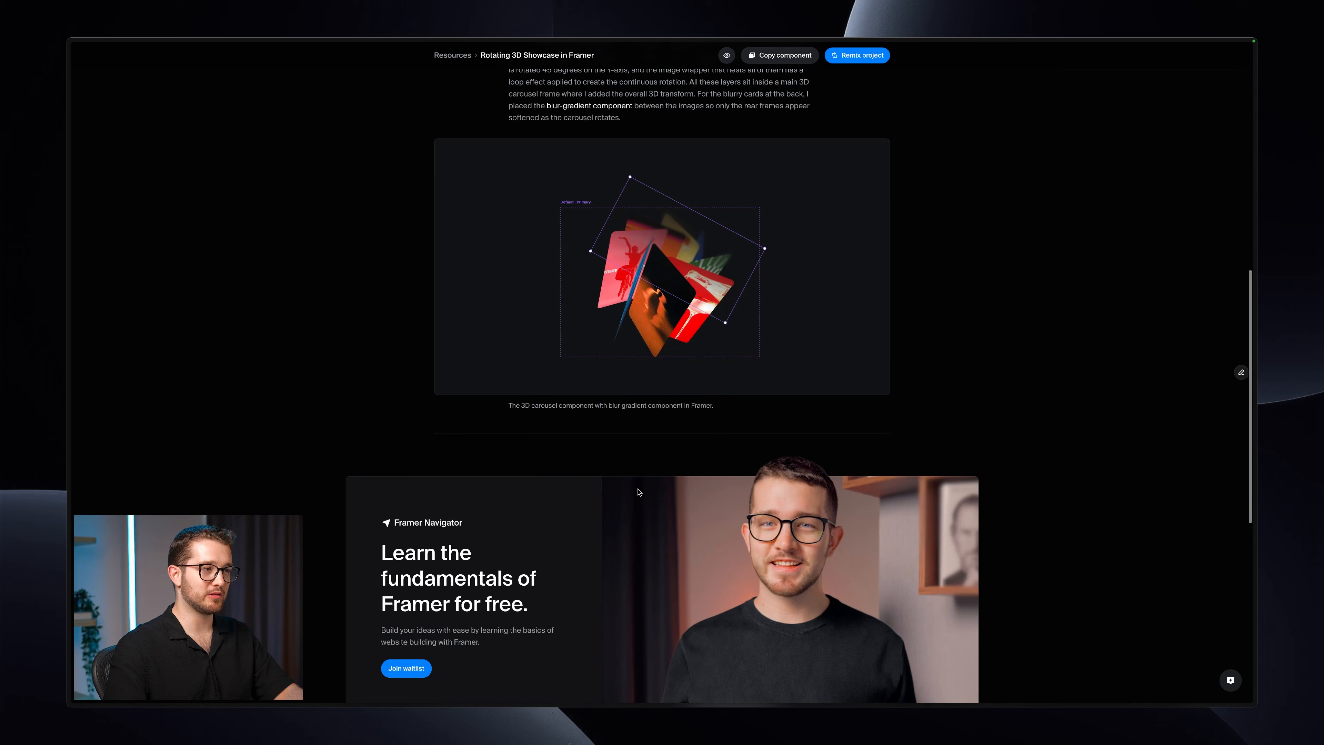
{"action": "key", "text": "super+Tab"}
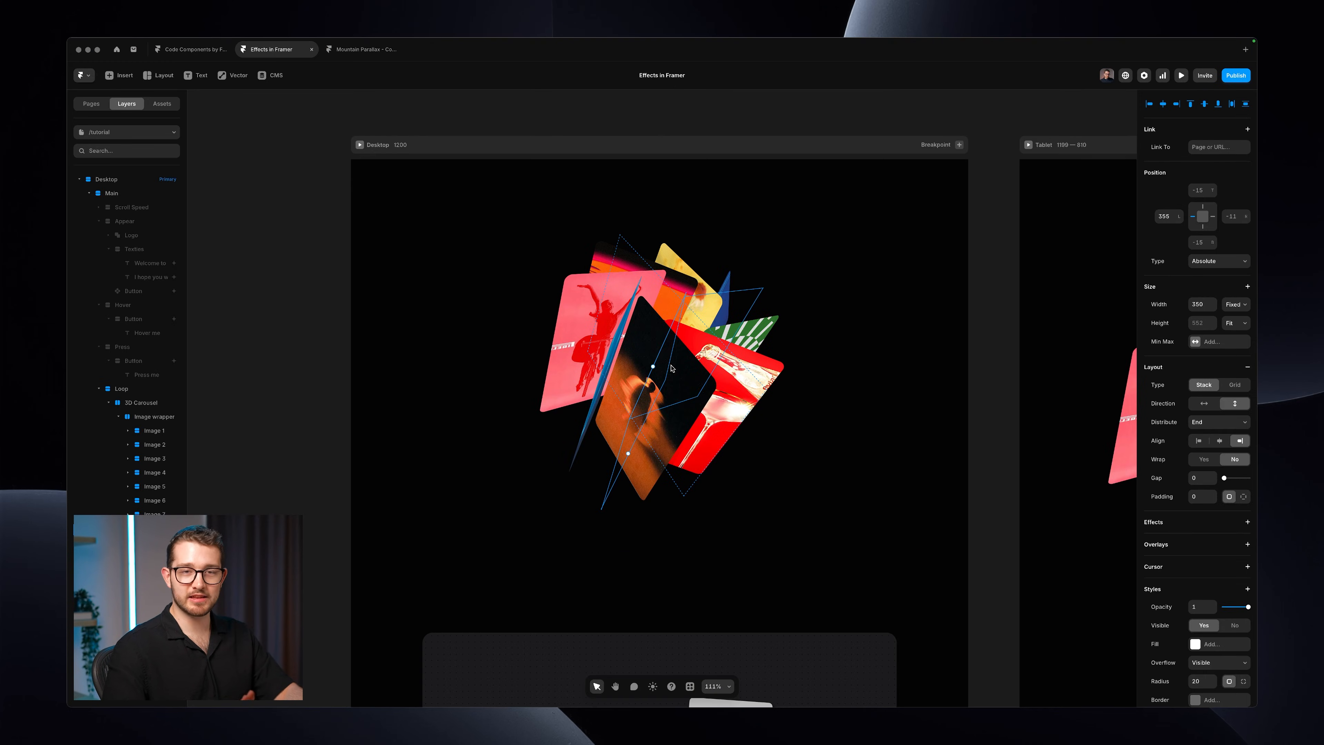
Step: Preview the page with the static carousel, return to the canvas and select the Image wrapper layer inside 3D Carousel
{"action": "left_click", "coordinate": [655, 336], "text": "super"}
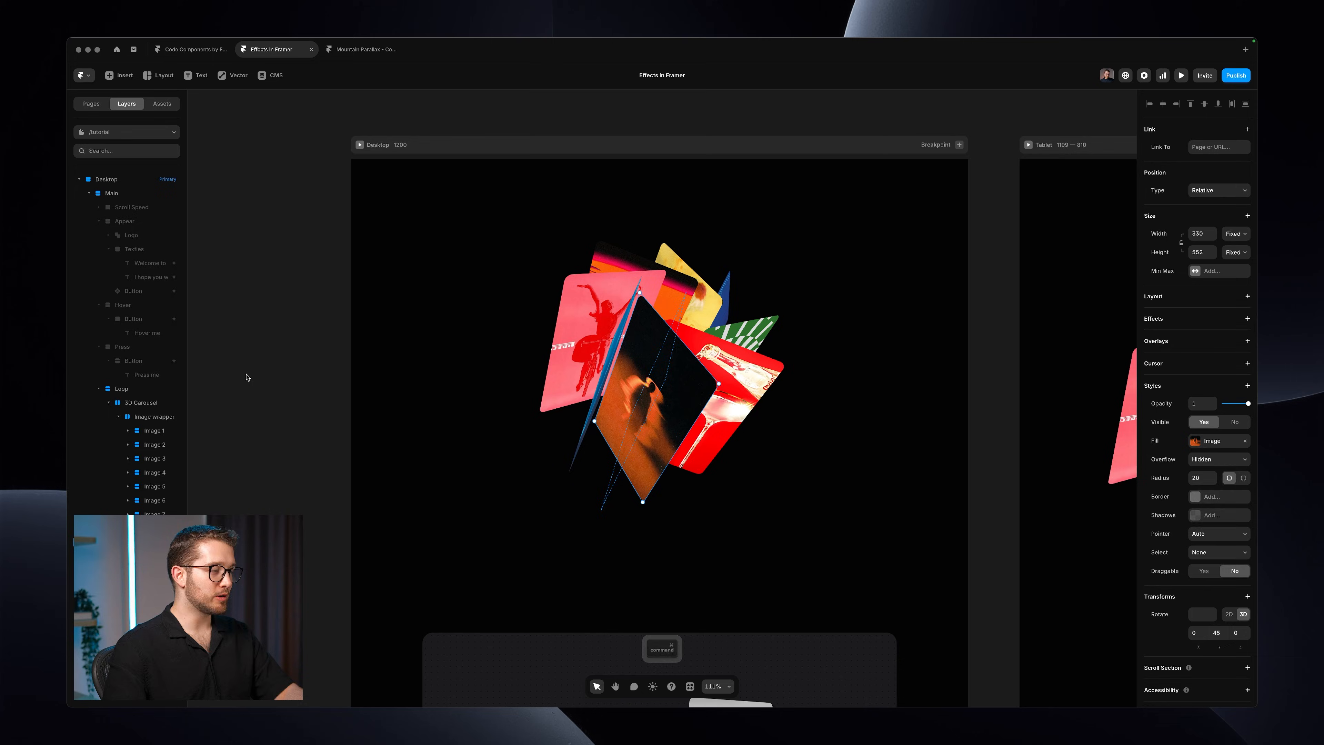
{"action": "left_click", "coordinate": [399, 349]}
{"action": "key", "text": "super+p"}
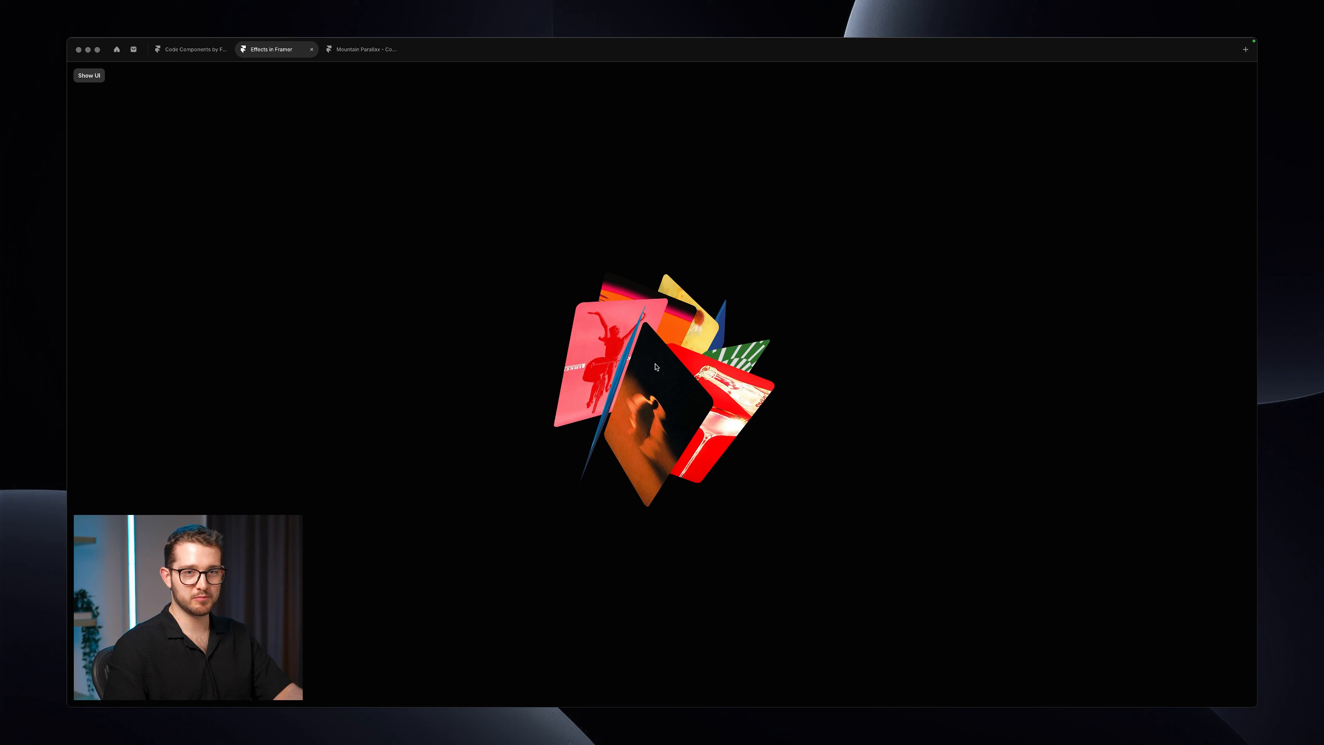
{"action": "key", "text": "Escape"}
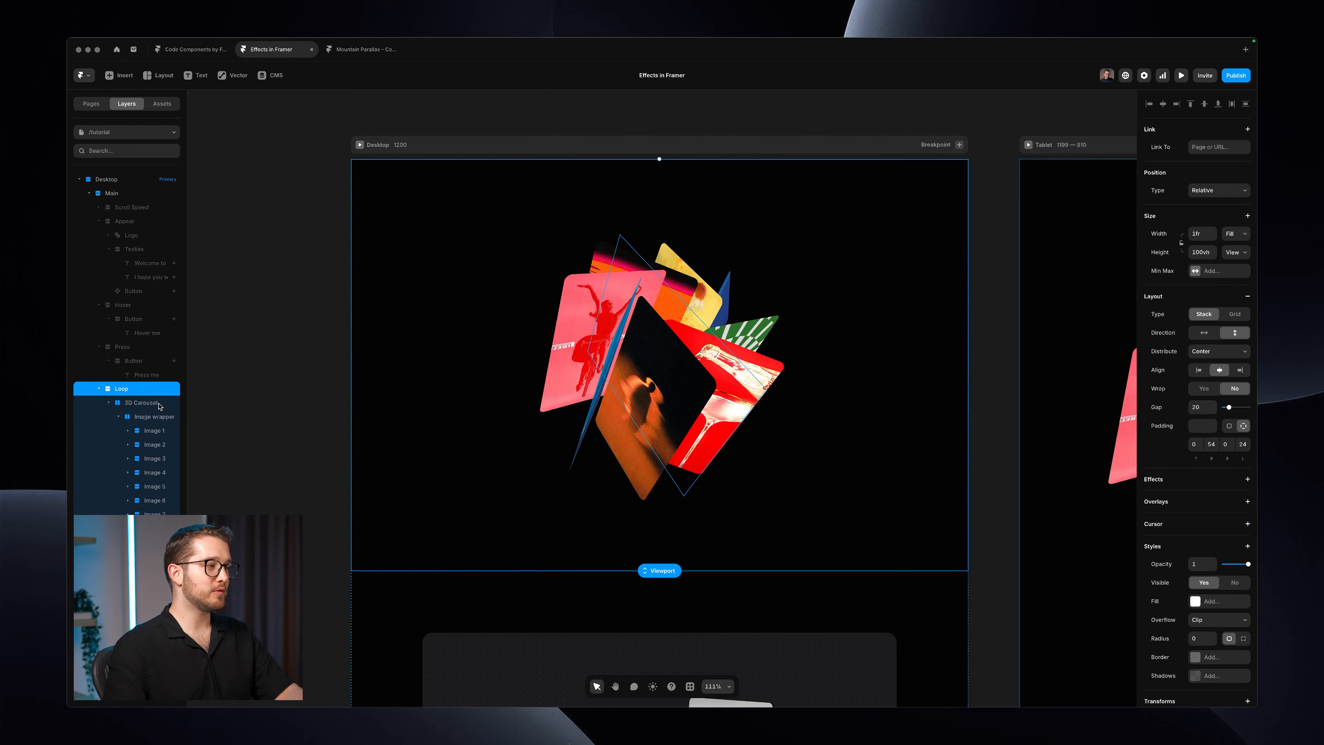
{"action": "left_click", "coordinate": [154, 417]}
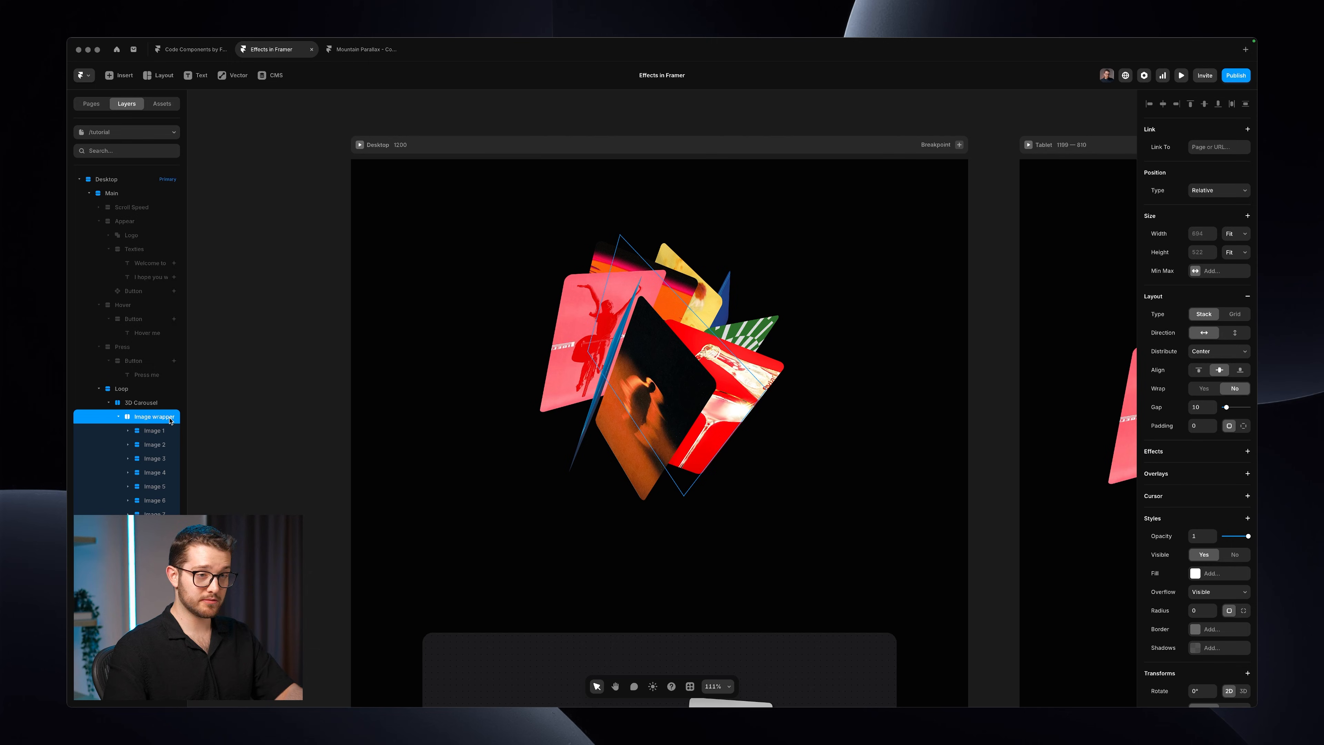
{"action": "left_click", "coordinate": [1247, 451]}
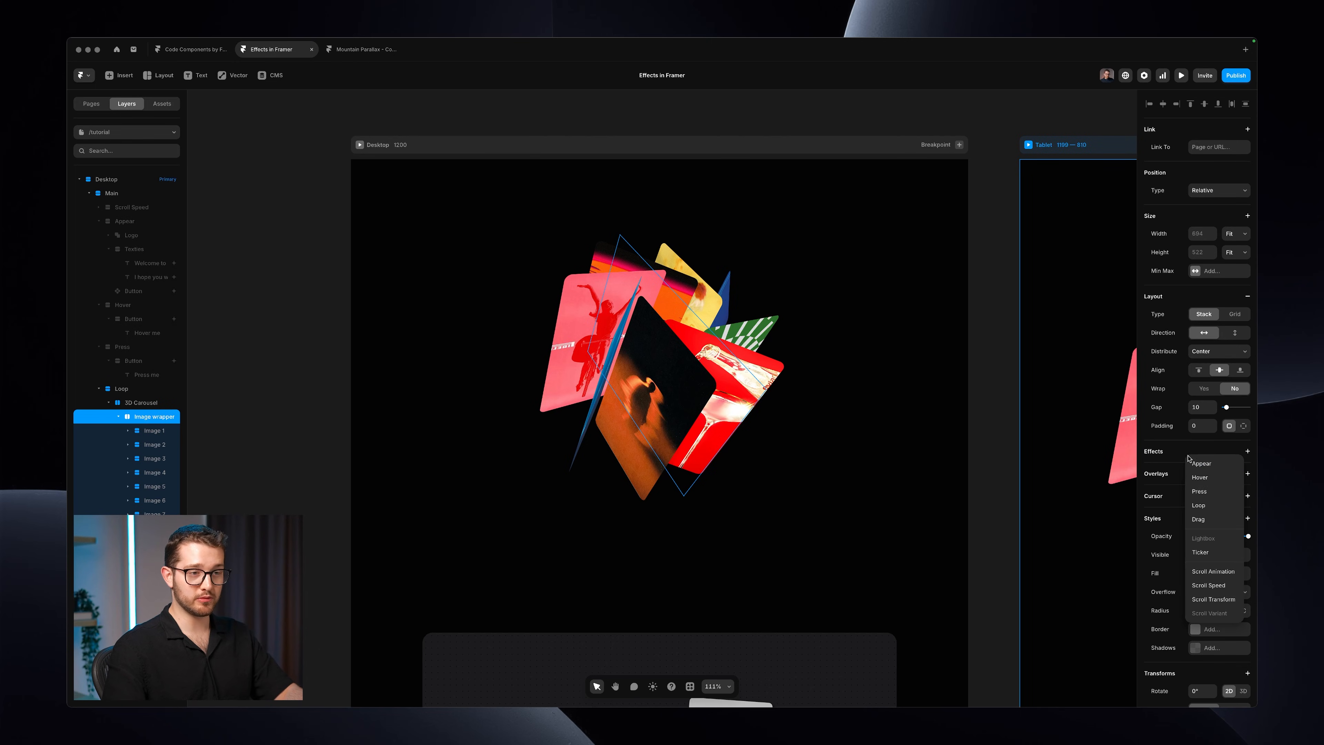
{"action": "left_click", "coordinate": [1210, 518]}
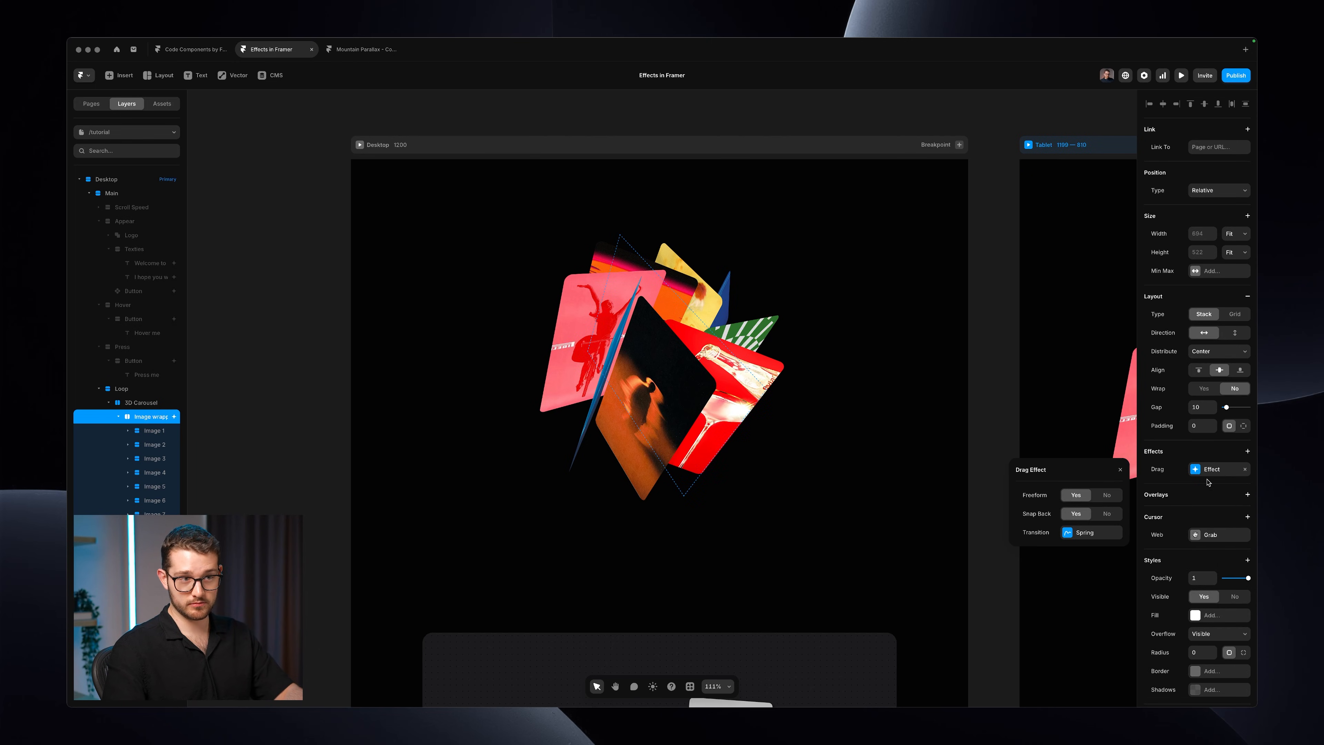
{"action": "left_click", "coordinate": [1245, 469]}
Step: Add a Loop effect to the Image wrapper layer and move the effect settings window clear of the properties
{"action": "left_click", "coordinate": [1247, 451]}
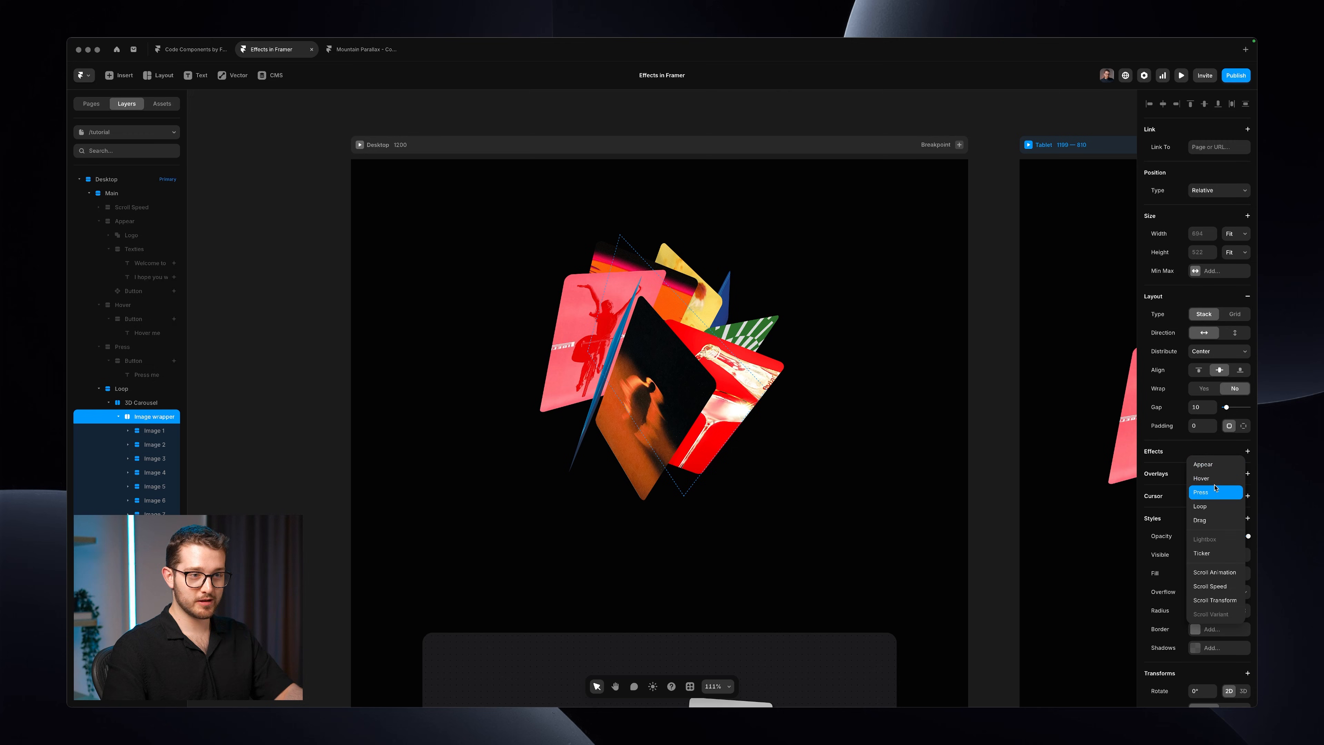
{"action": "left_click", "coordinate": [1208, 506]}
{"action": "left_click_drag", "start_coordinate": [1088, 473], "coordinate": [1038, 265]}
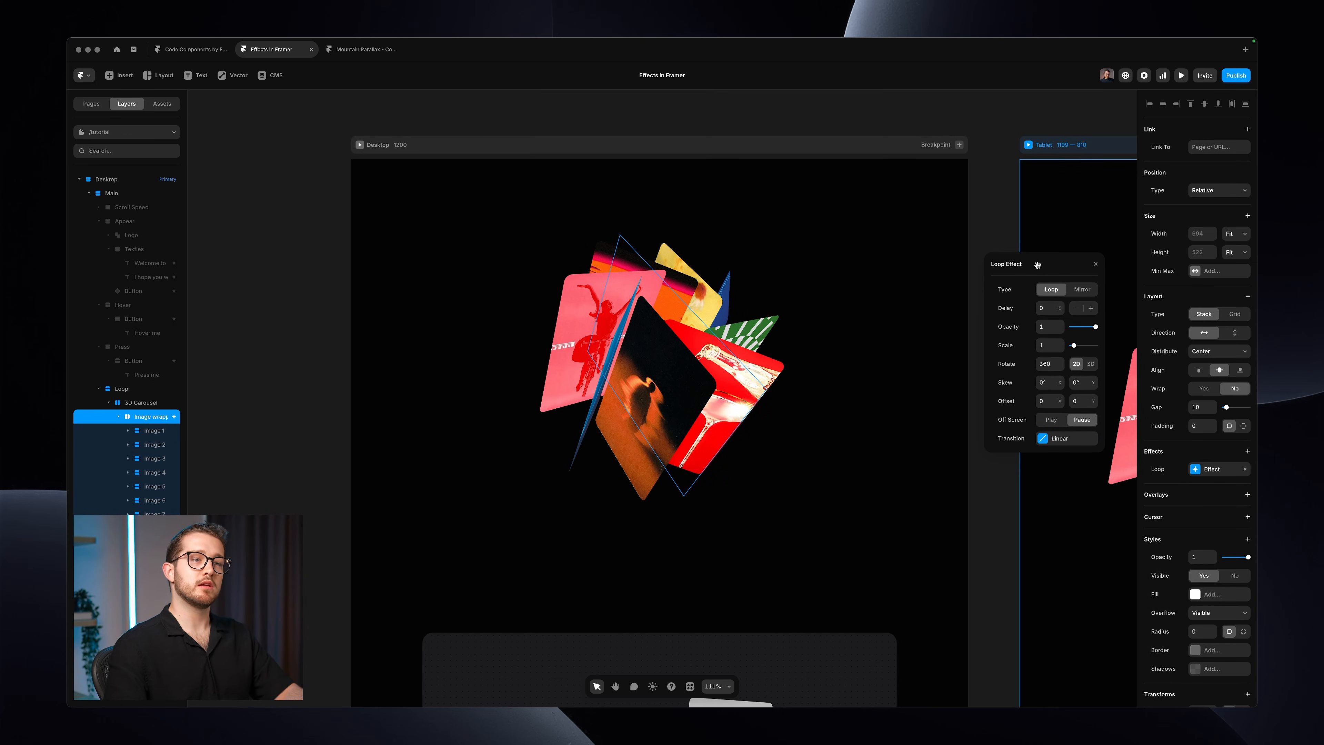
Step: Switch the Loop effect's rotation to 3D and set it to 0 on X, 360 on Y and 0 on Z
{"action": "left_click", "coordinate": [1090, 364]}
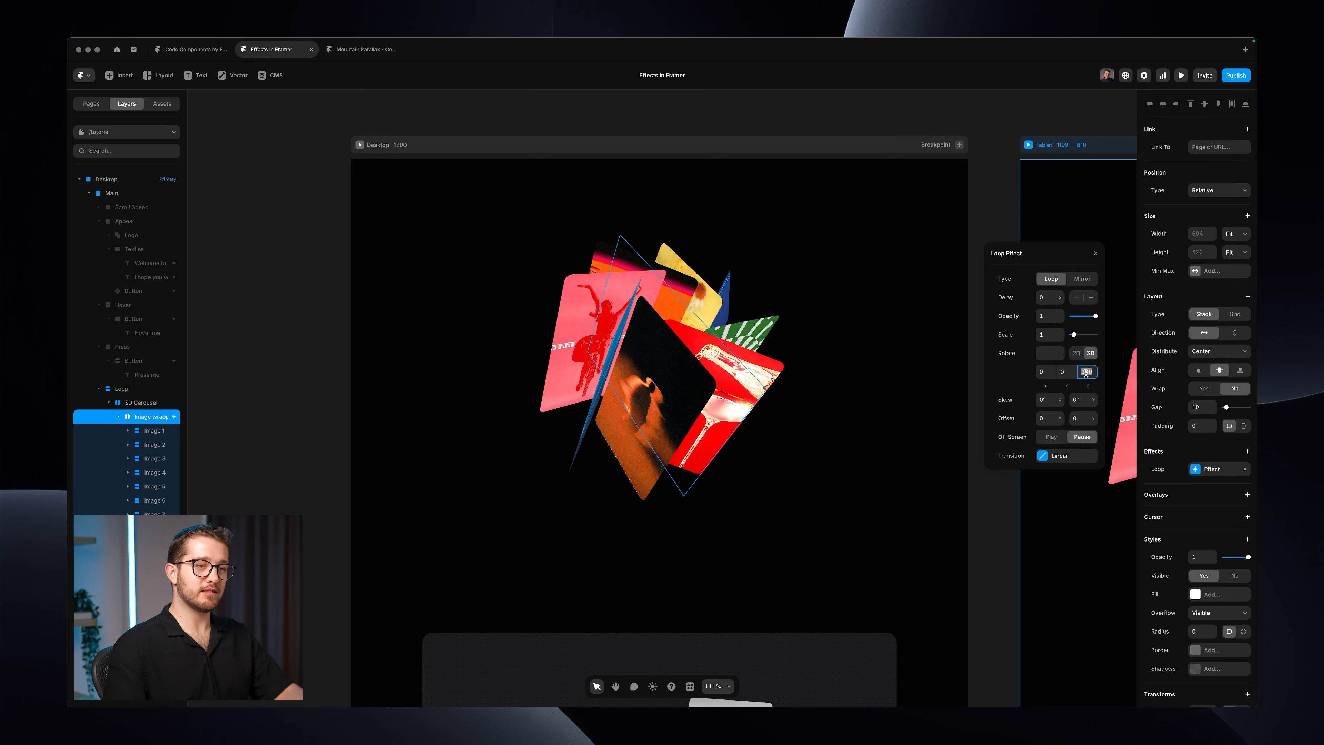
{"action": "key", "text": "Return"}
{"action": "key", "text": "shift+Up"}
{"action": "key", "text": "shift+Up"}
{"action": "key", "text": "shift+Up"}
{"action": "key", "text": "shift+Up"}
{"action": "key", "text": "shift+Up"}
{"action": "key", "text": "shift+Up"}
{"action": "key", "text": "shift+Up"}
{"action": "key", "text": "shift+Up"}
{"action": "key", "text": "shift+Up"}
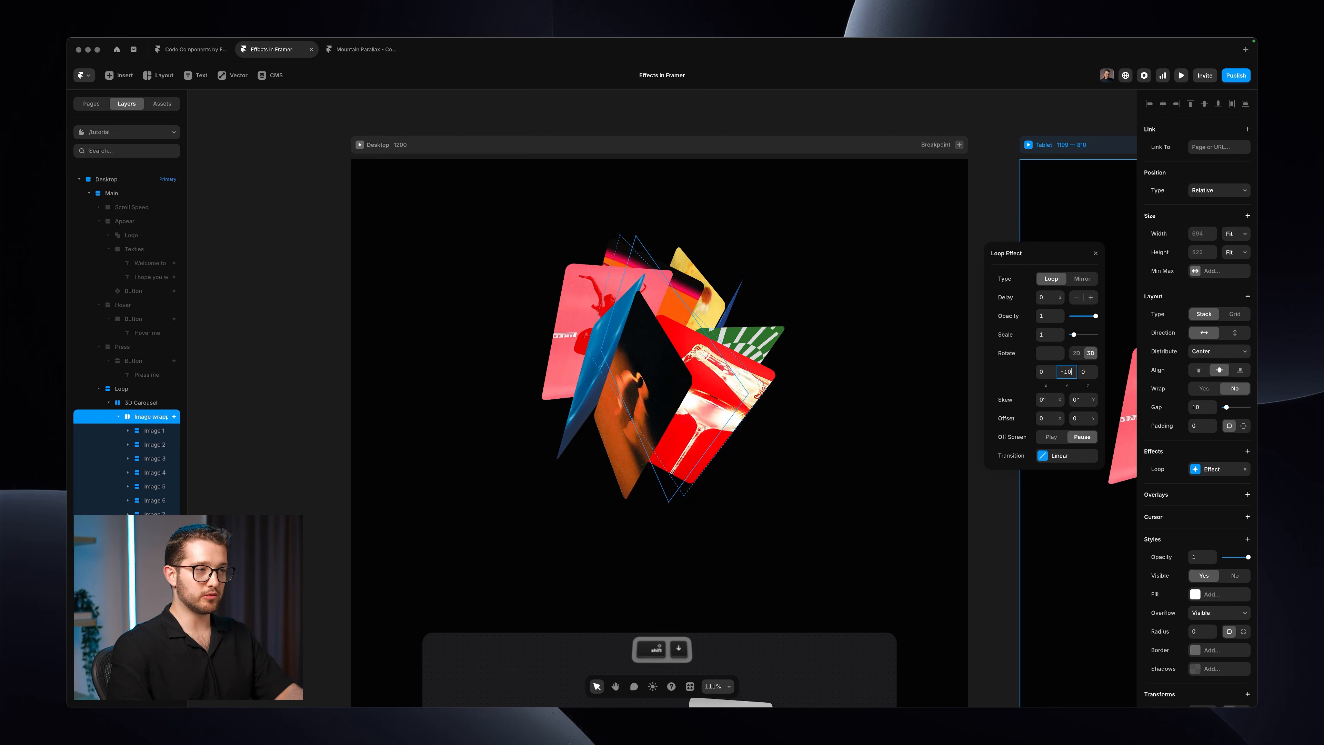
{"action": "key", "text": "shift+Up"}
{"action": "key", "text": "shift+Up"}
{"action": "key", "text": "shift+Up"}
{"action": "key", "text": "shift+Up"}
{"action": "key", "text": "shift+Up"}
{"action": "key", "text": "shift+Up"}
{"action": "key", "text": "shift+Up"}
{"action": "key", "text": "shift+Up"}
{"action": "key", "text": "shift+Up"}
{"action": "key", "text": "shift+Up"}
{"action": "key", "text": "shift+Up"}
{"action": "key", "text": "shift+Up"}
{"action": "key", "text": "shift+Up"}
{"action": "key", "text": "shift+Up"}
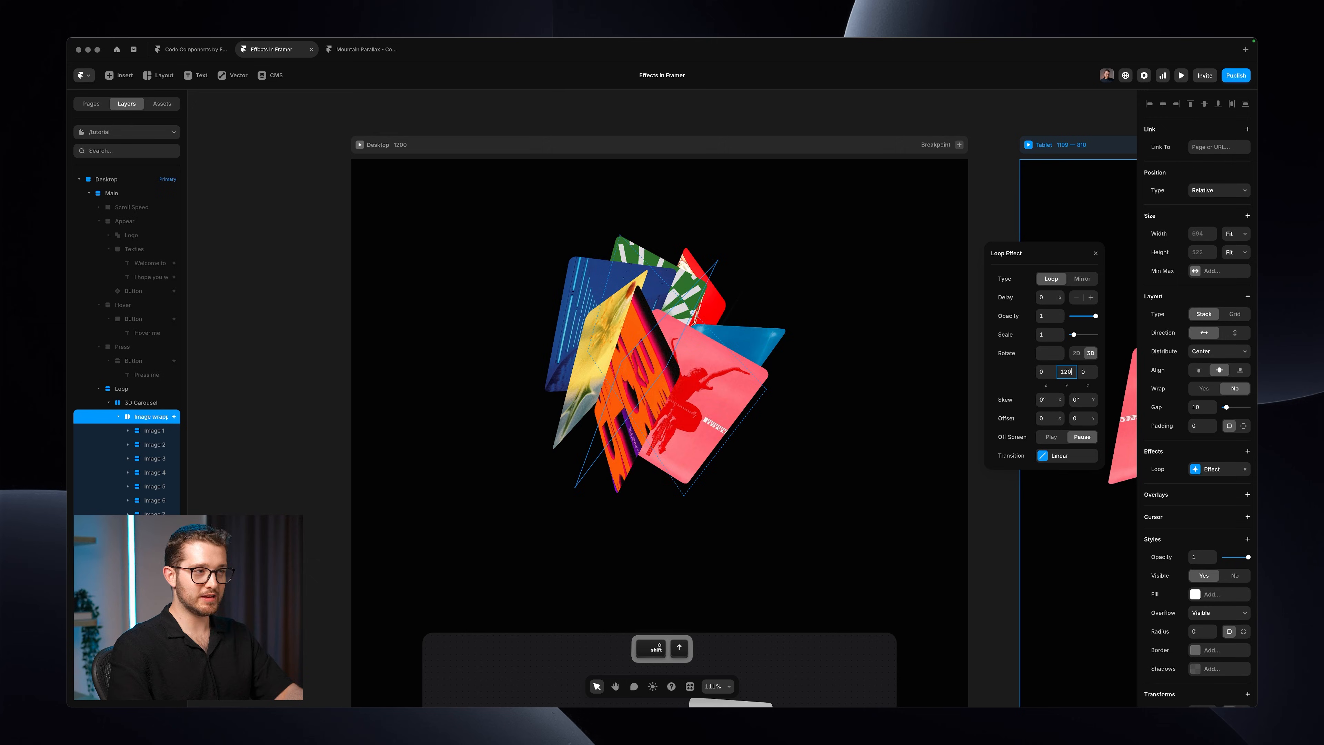
{"action": "key", "text": "shift+Up"}
{"action": "key", "text": "shift+Up"}
{"action": "key", "text": "shift+Up"}
{"action": "key", "text": "shift+Up"}
{"action": "key", "text": "shift+Up"}
{"action": "key", "text": "shift+Up"}
{"action": "key", "text": "shift+Up"}
{"action": "key", "text": "shift+Up"}
{"action": "key", "text": "shift+Up"}
{"action": "key", "text": "shift+Up"}
{"action": "key", "text": "shift+Up"}
{"action": "key", "text": "shift+Up"}
{"action": "key", "text": "shift+Up"}
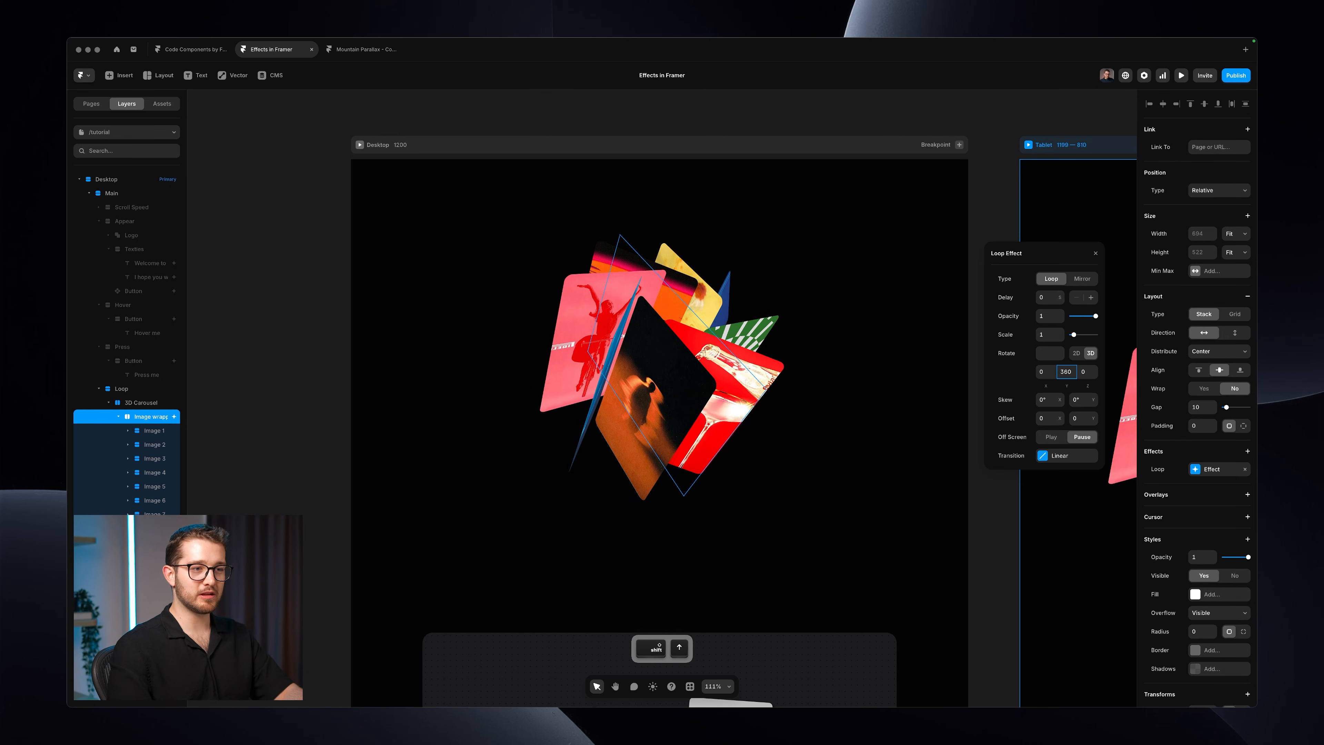
Step: Set the Loop effect's linear transition time to 3 seconds after trying 5, and close the effect settings
{"action": "left_click", "coordinate": [1064, 456]}
{"action": "left_click", "coordinate": [1046, 395]}
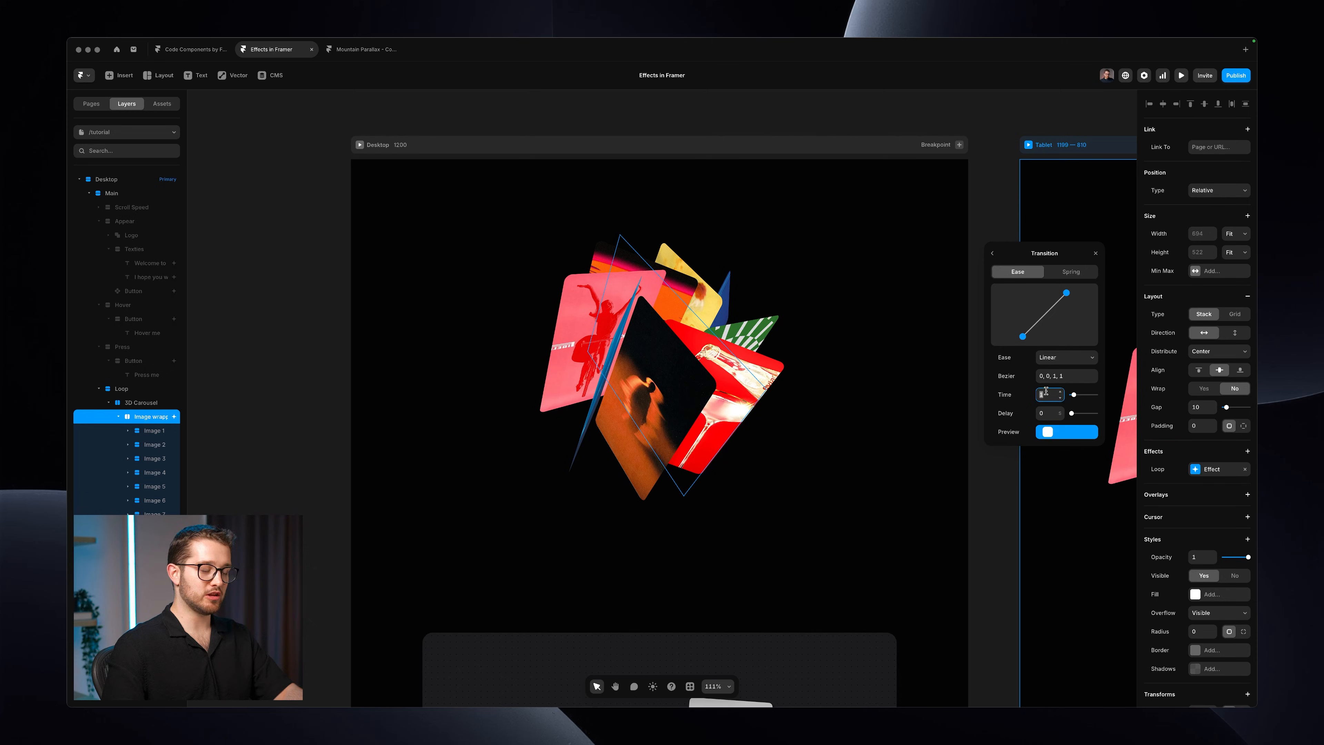
{"action": "type", "text": "5"}
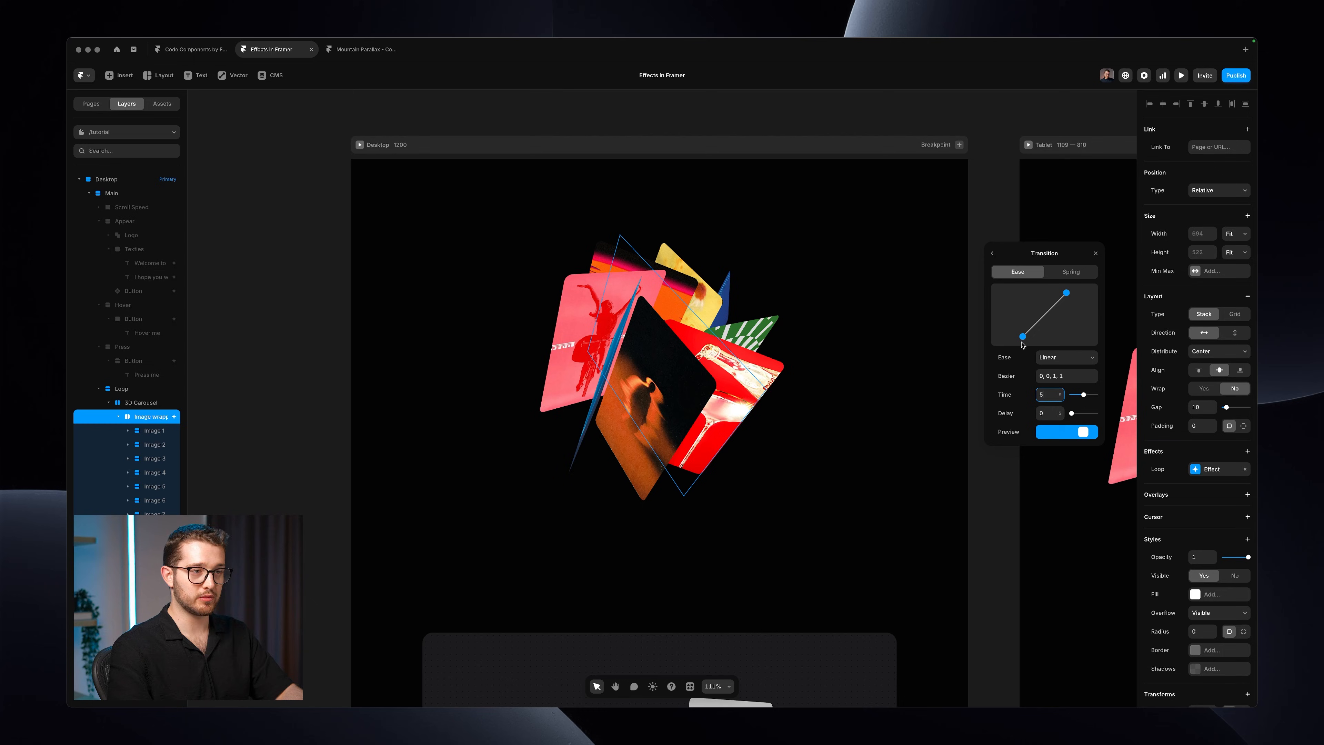
{"action": "key", "text": "BackSpace"}
{"action": "key", "text": "BackSpace"}
{"action": "type", "text": "3"}
{"action": "key", "text": "Return"}
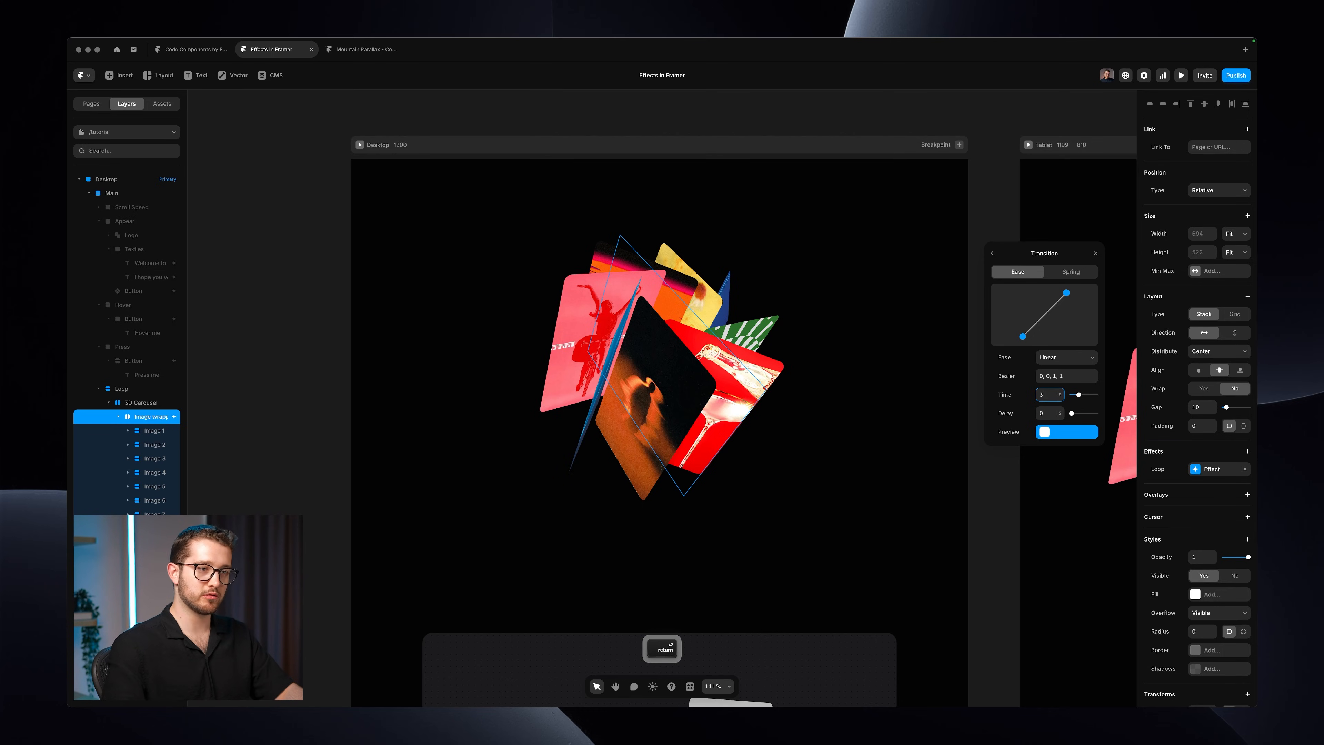
{"action": "left_click", "coordinate": [994, 254]}
{"action": "left_click", "coordinate": [1095, 255]}
Step: Preview the page to watch the carousel's looping rotation, and return to the canvas
{"action": "left_click", "coordinate": [977, 247]}
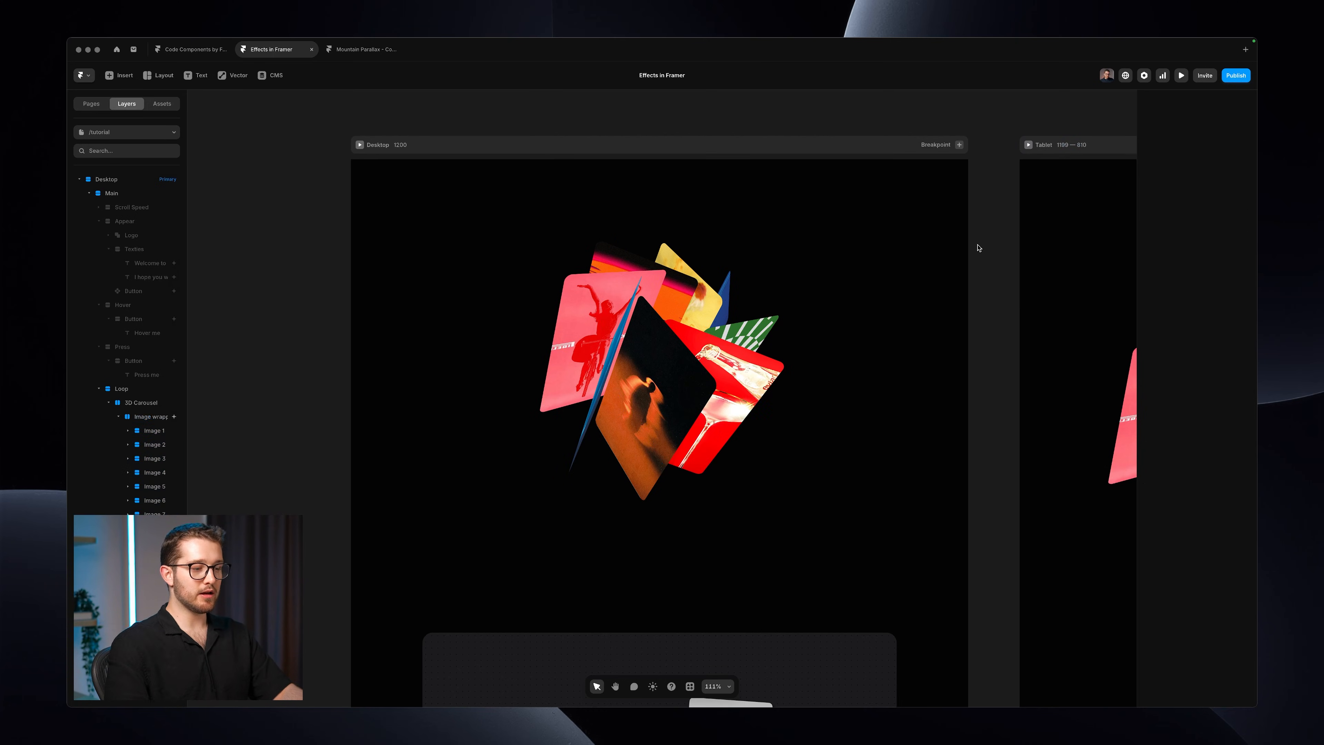
{"action": "key", "text": "super+p"}
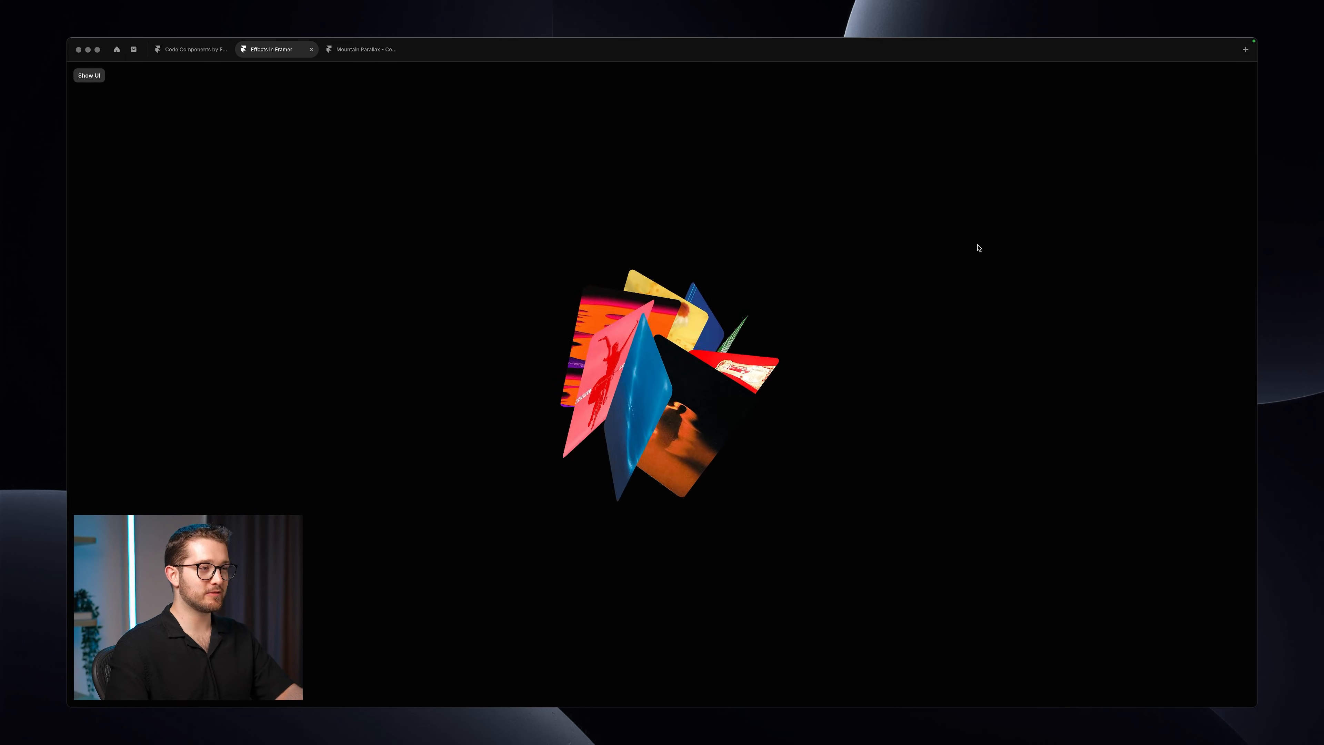
{"action": "key", "text": "super+backslash"}
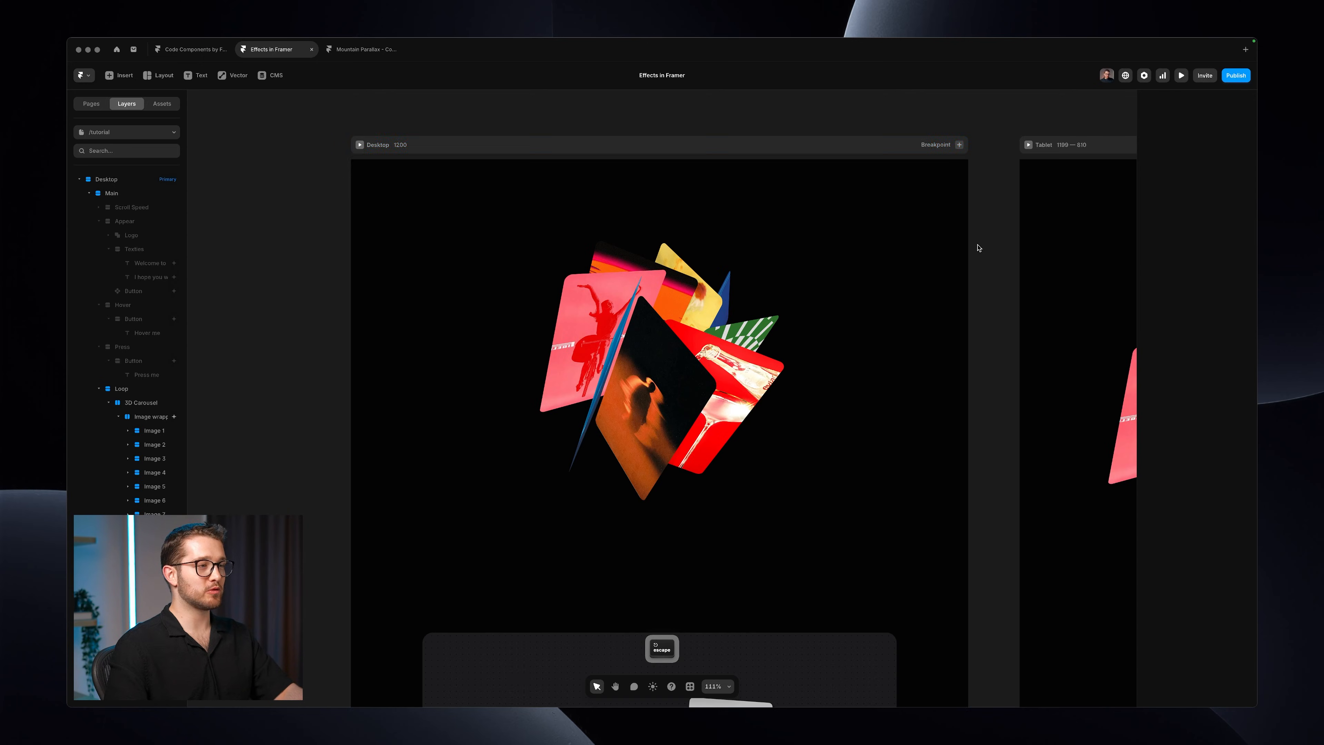
Step: Hide the Loop section, select the cocktail image in the "Drag the images" card, and preview the page briefly
{"action": "left_click", "coordinate": [872, 332], "text": "super"}
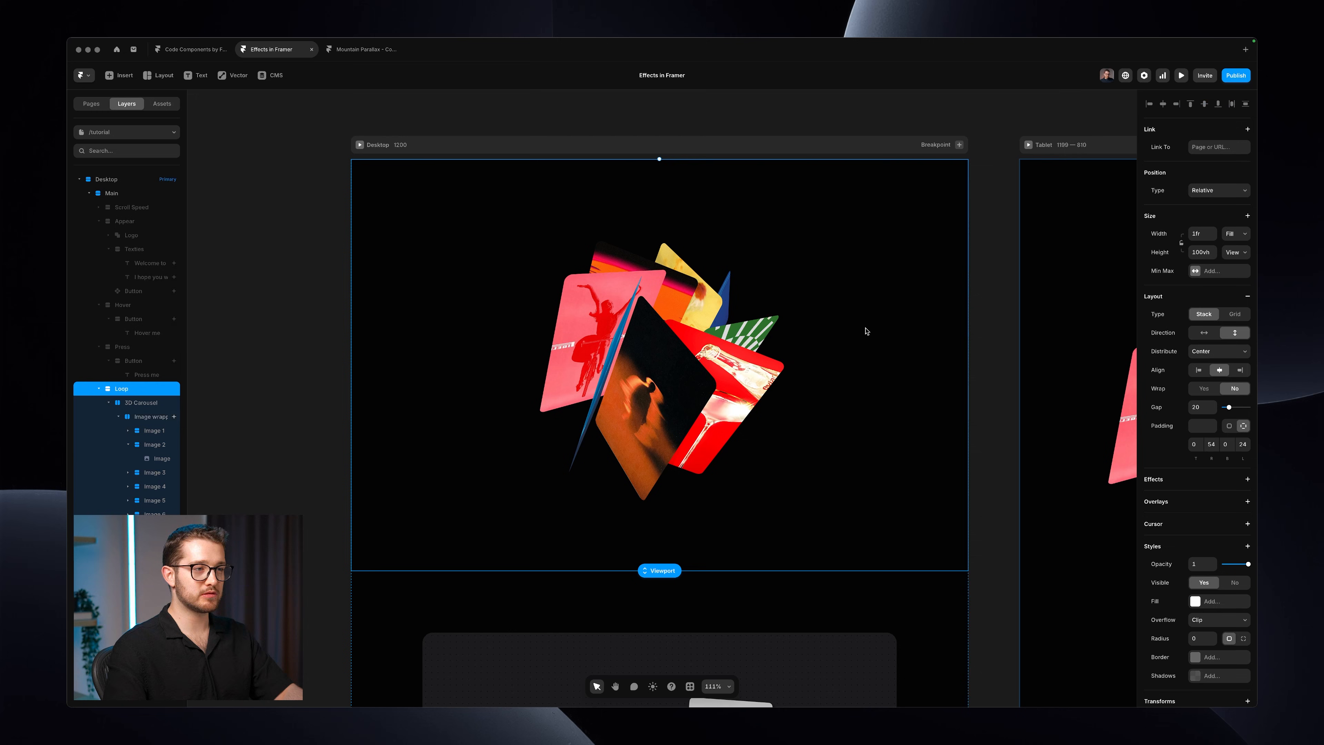
{"action": "key", "text": "shift"}
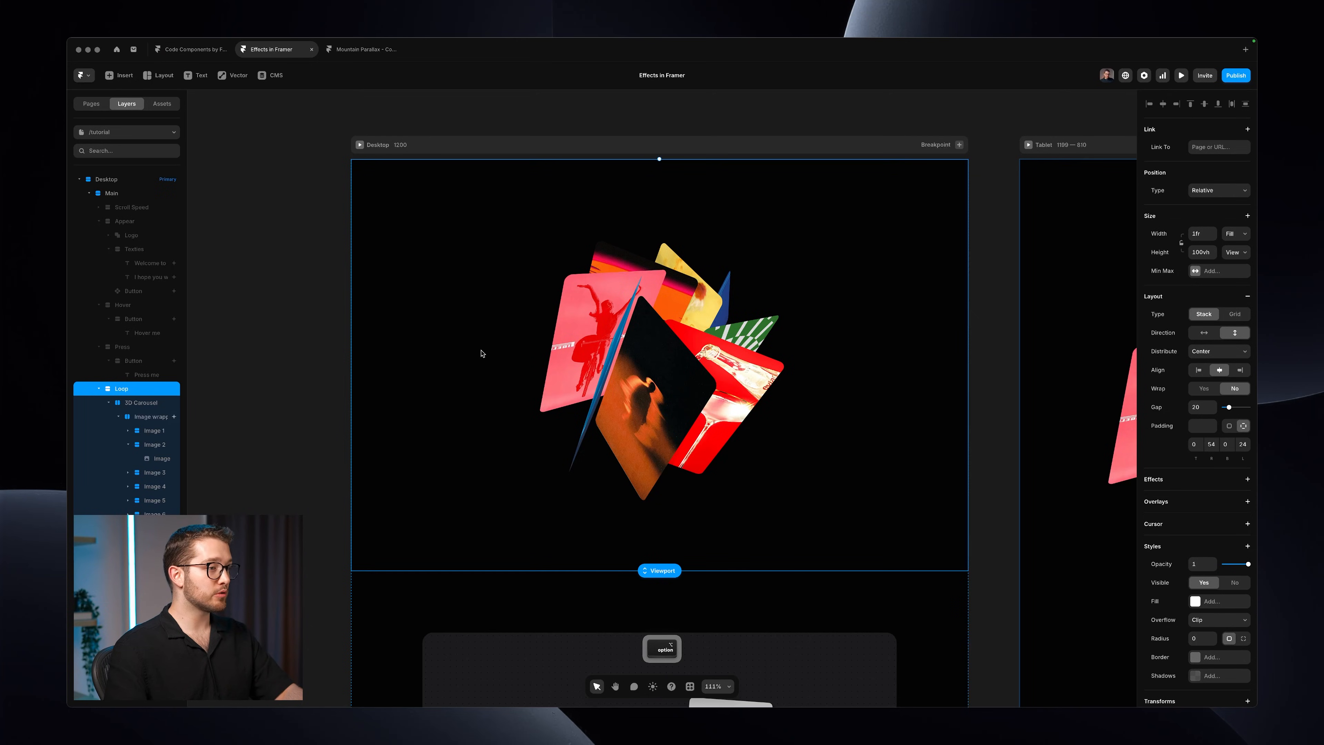
{"action": "scroll", "coordinate": [482, 349], "scroll_direction": "down", "scroll_amount": 3}
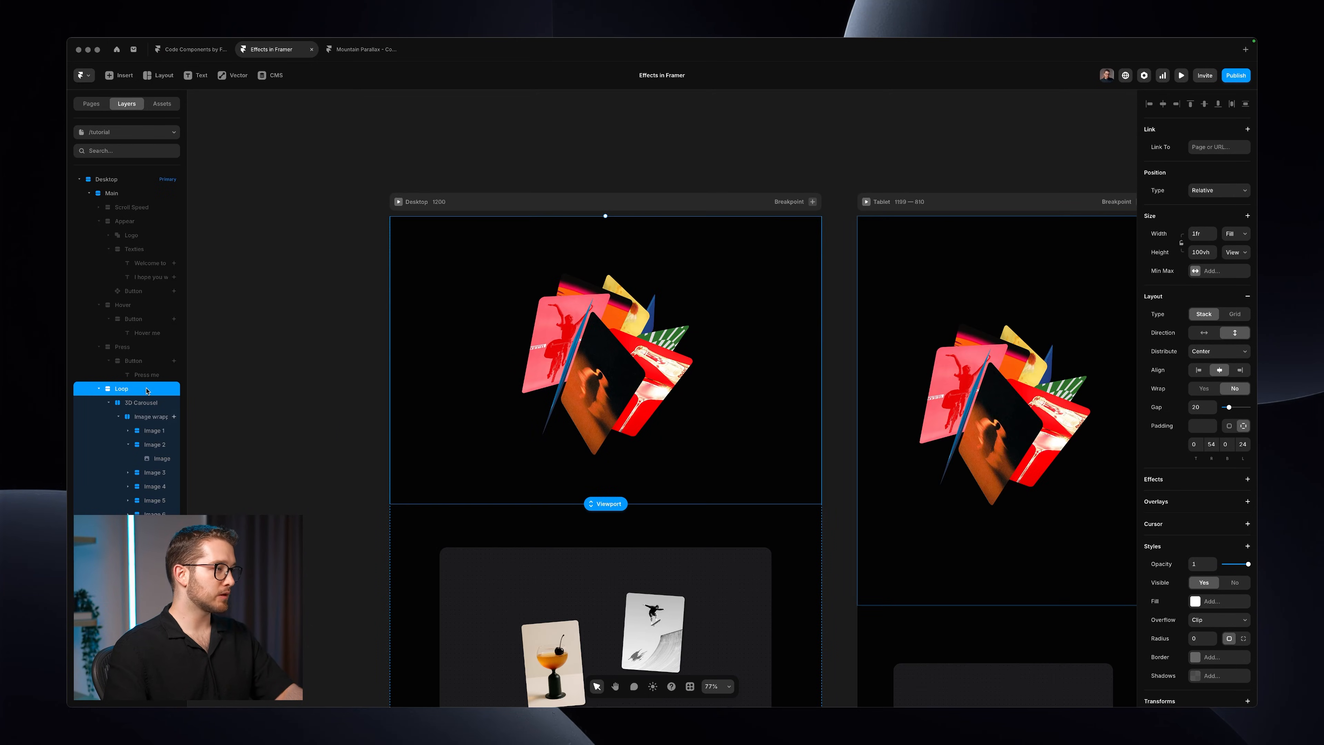
{"action": "left_click", "coordinate": [568, 375], "text": "super"}
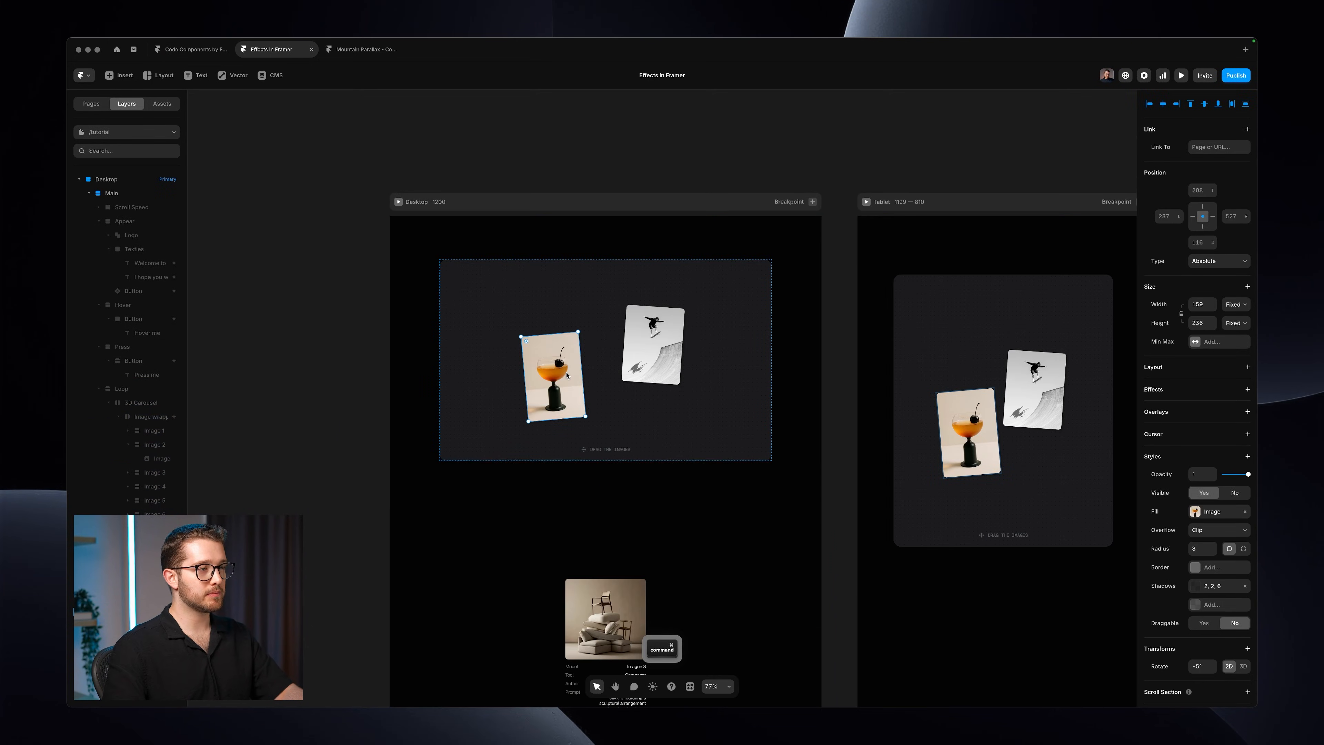
{"action": "key", "text": "super+p"}
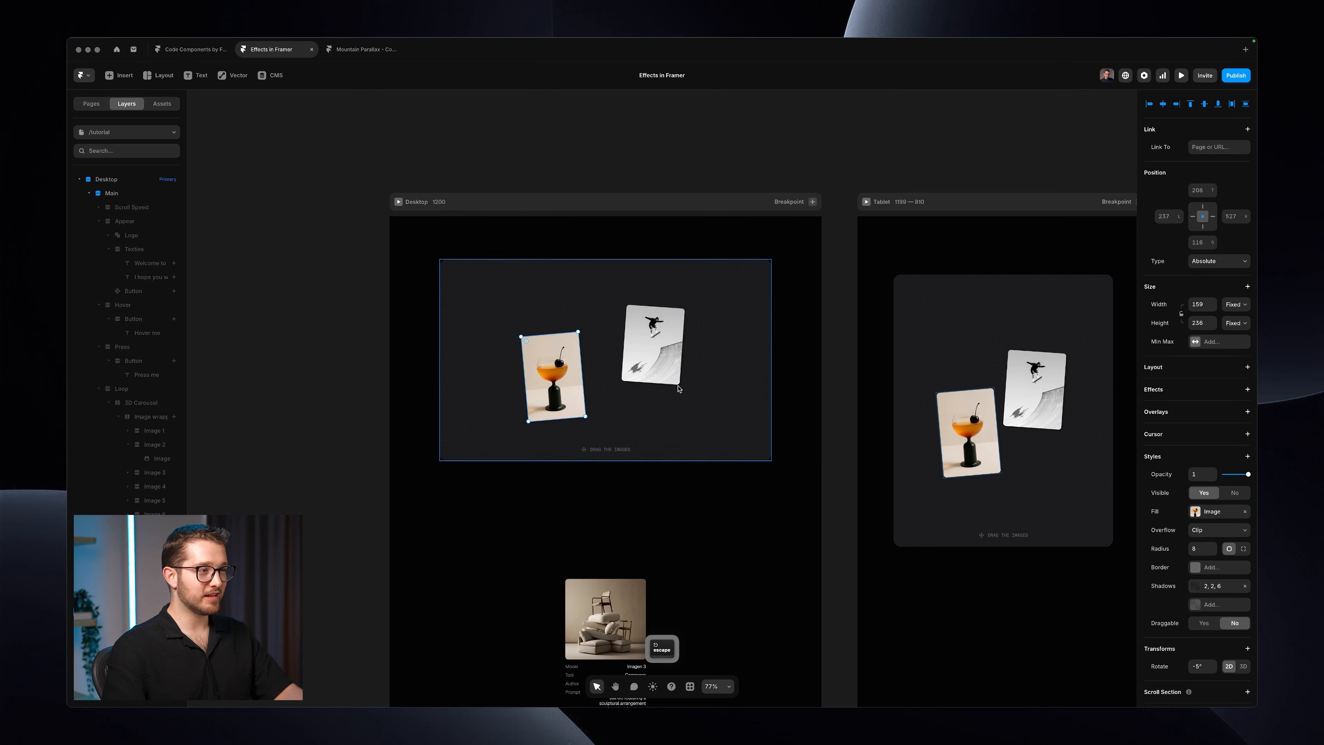
Step: Add a Drag effect to both the cocktail and skateboarder images, with Snap Back set to No
{"action": "key", "text": "shift+2"}
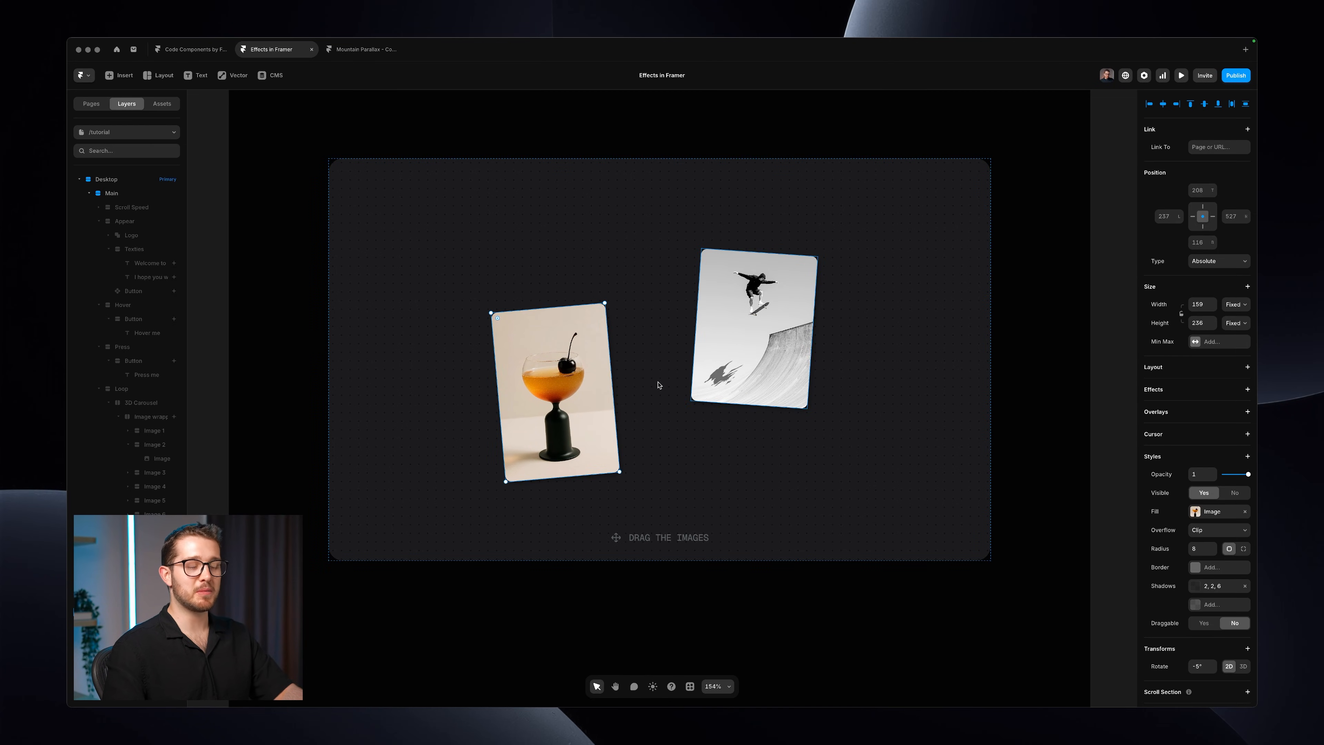
{"action": "key", "text": "super"}
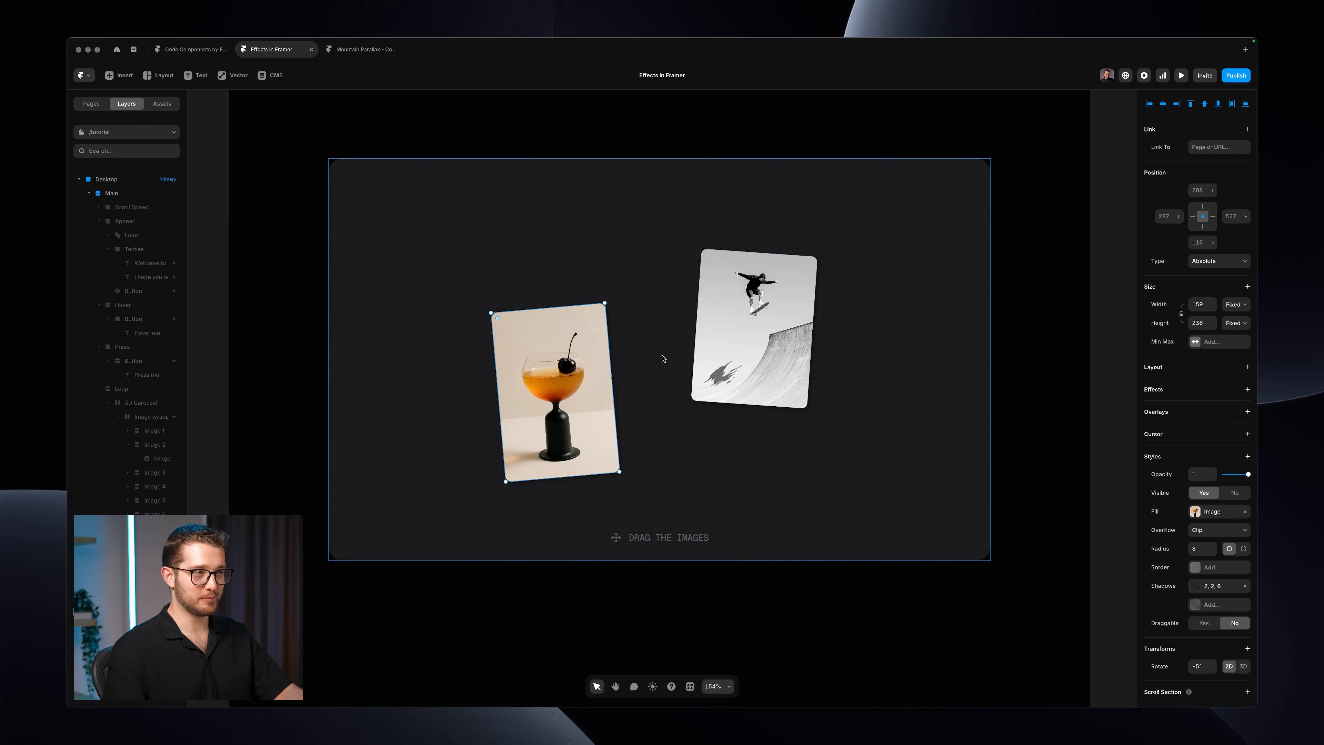
{"action": "key", "text": "super"}
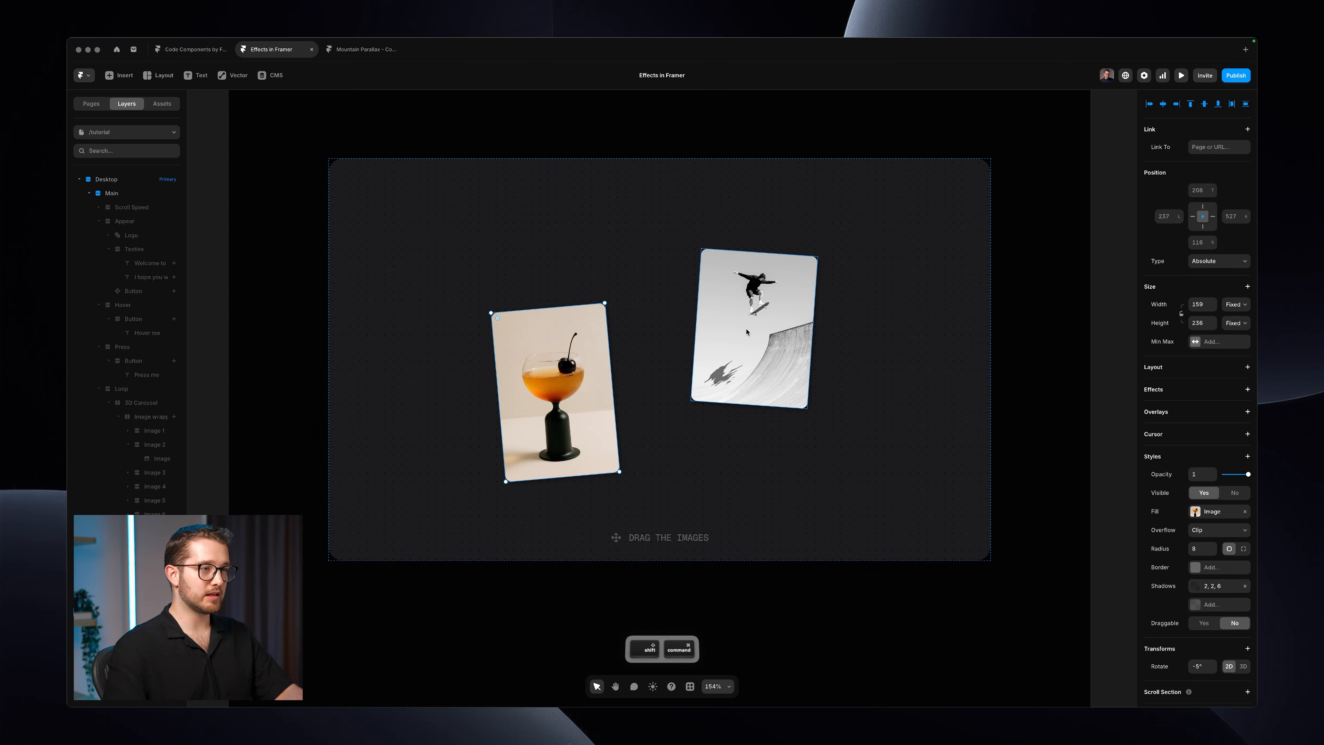
{"action": "key", "text": "super+a"}
{"action": "left_click", "coordinate": [1181, 391]}
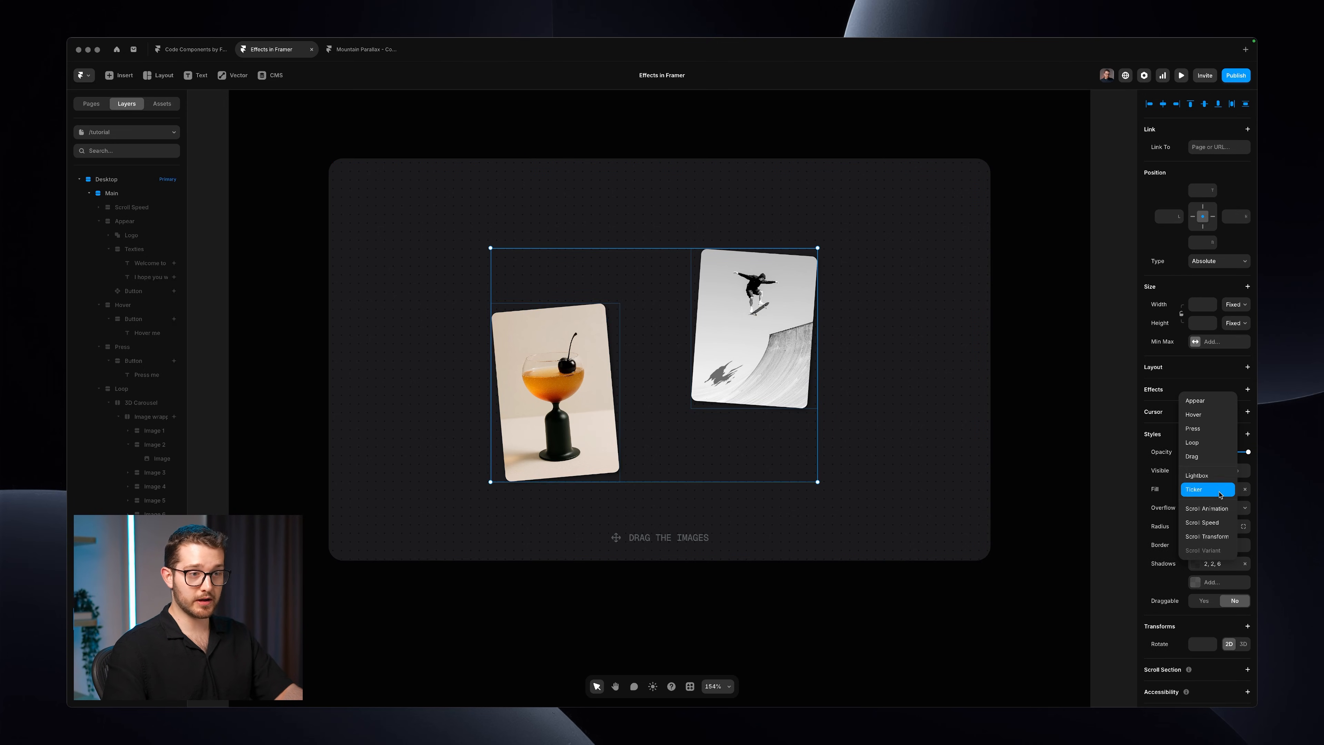
{"action": "left_click", "coordinate": [1210, 457]}
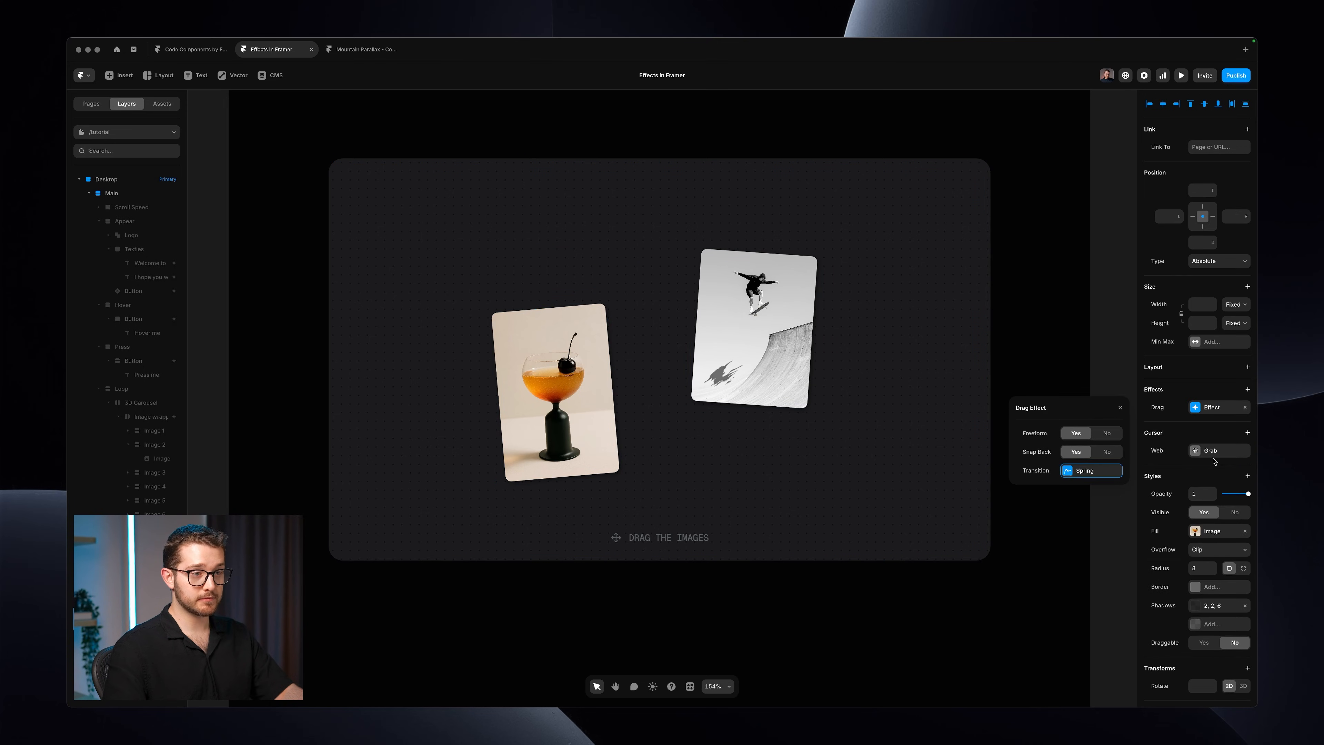
{"action": "left_click", "coordinate": [1106, 452]}
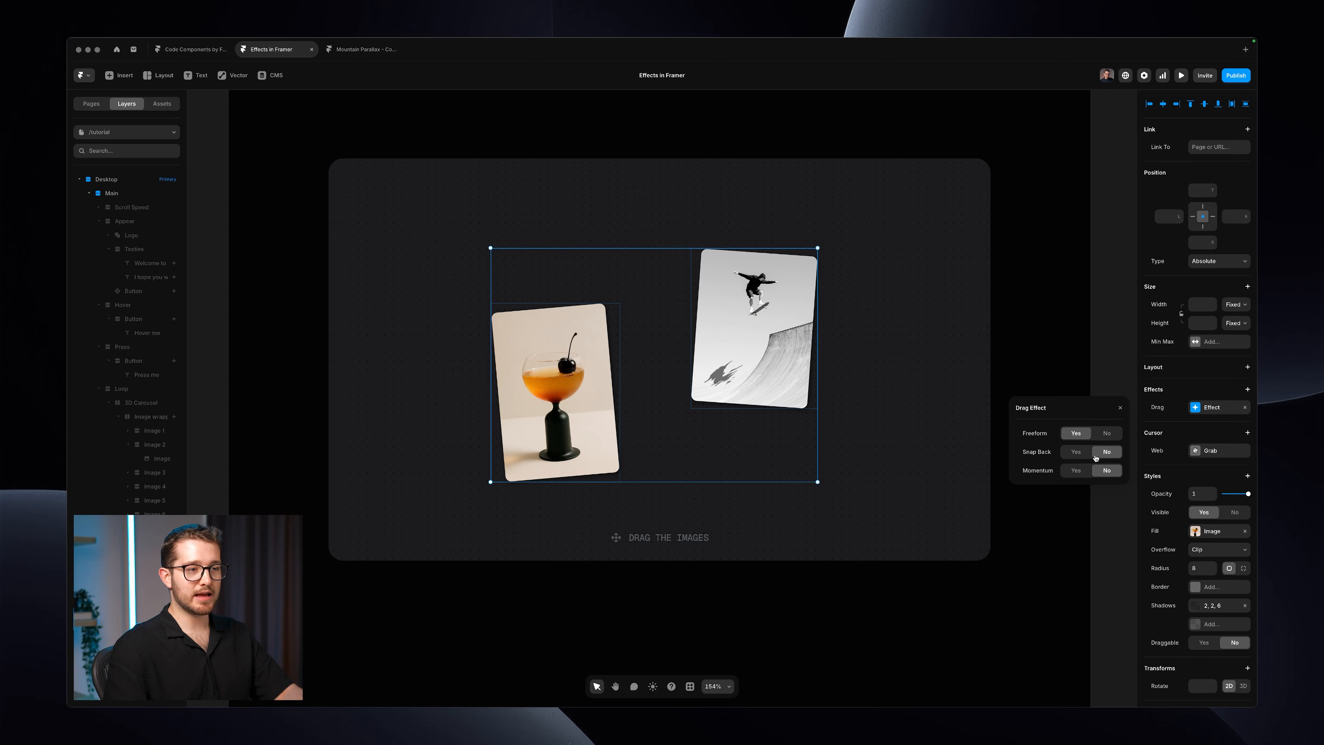
Step: Preview the page, move both images around the card to test the Drag effect, and return to the canvas
{"action": "left_click", "coordinate": [1121, 408]}
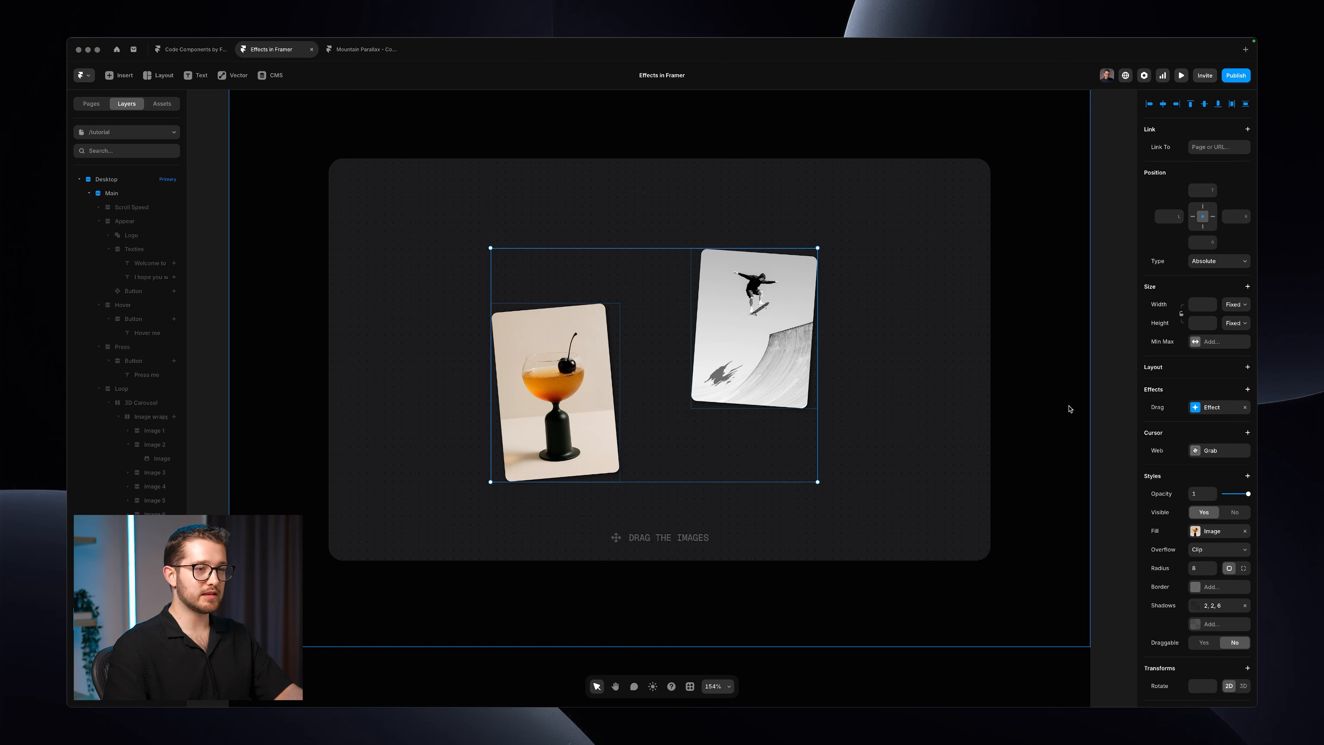
{"action": "key", "text": "super+p"}
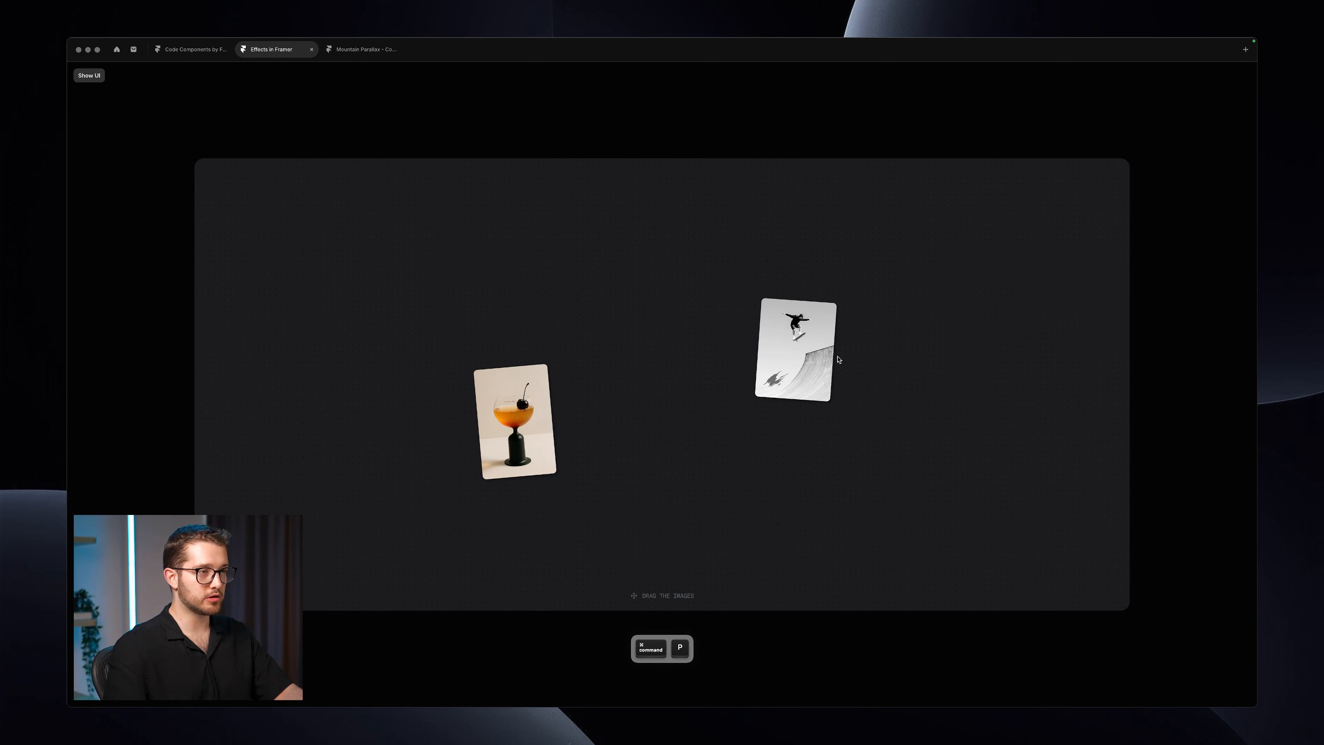
{"action": "left_click_drag", "start_coordinate": [807, 358], "coordinate": [885, 277]}
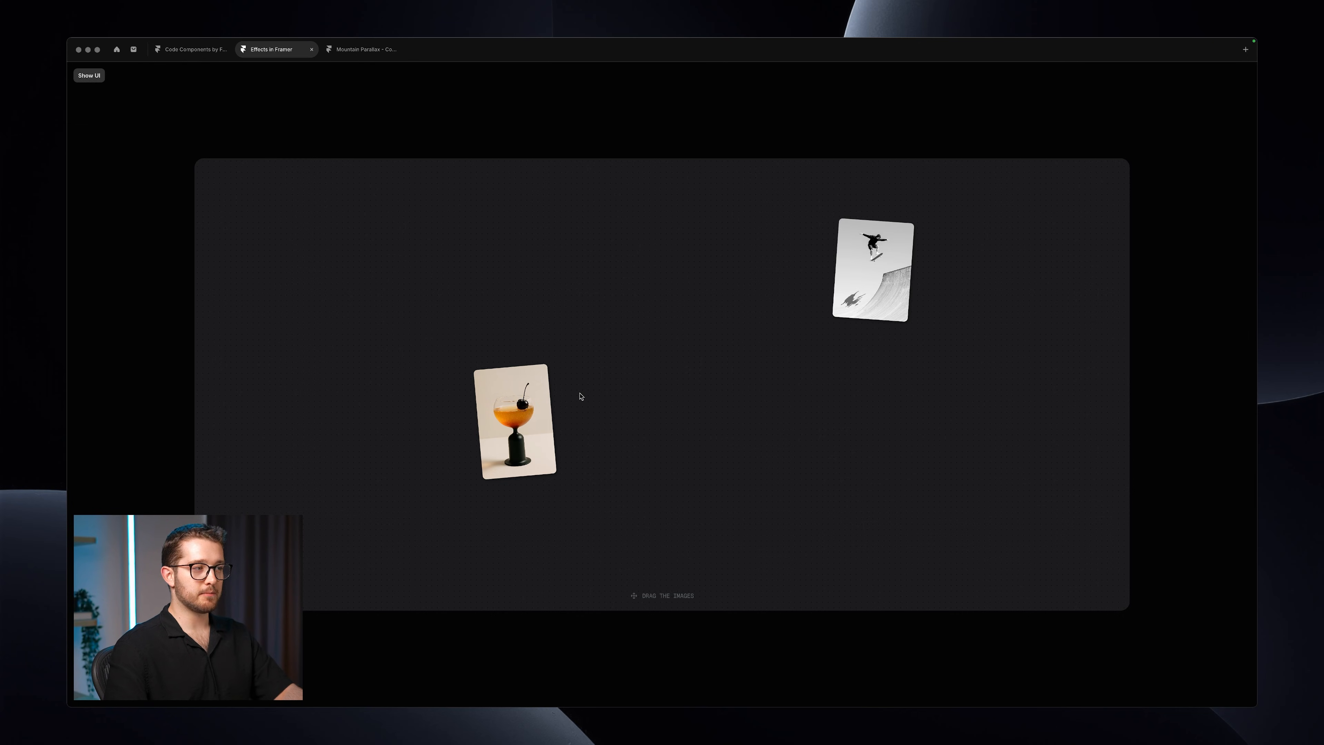
{"action": "left_click_drag", "start_coordinate": [523, 403], "coordinate": [368, 302]}
{"action": "left_click_drag", "start_coordinate": [881, 278], "coordinate": [881, 456]}
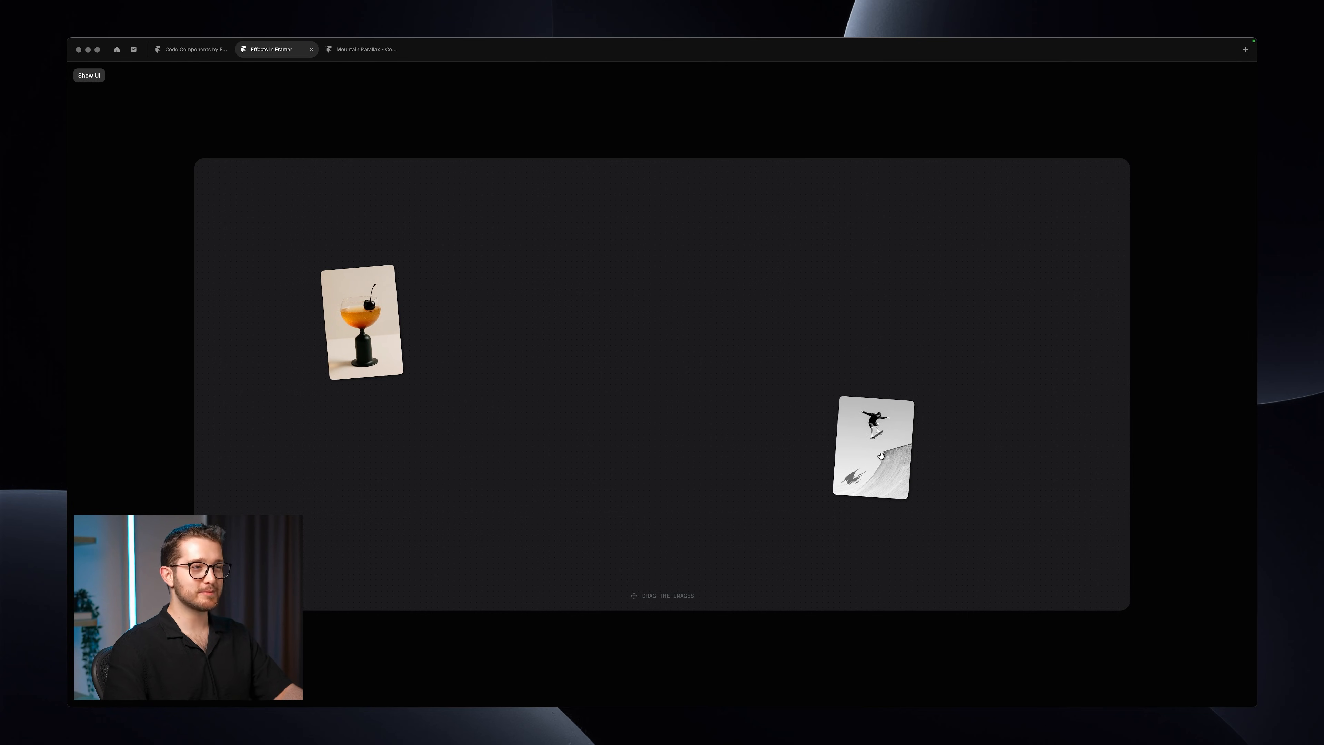
{"action": "left_click_drag", "start_coordinate": [402, 356], "coordinate": [595, 438]}
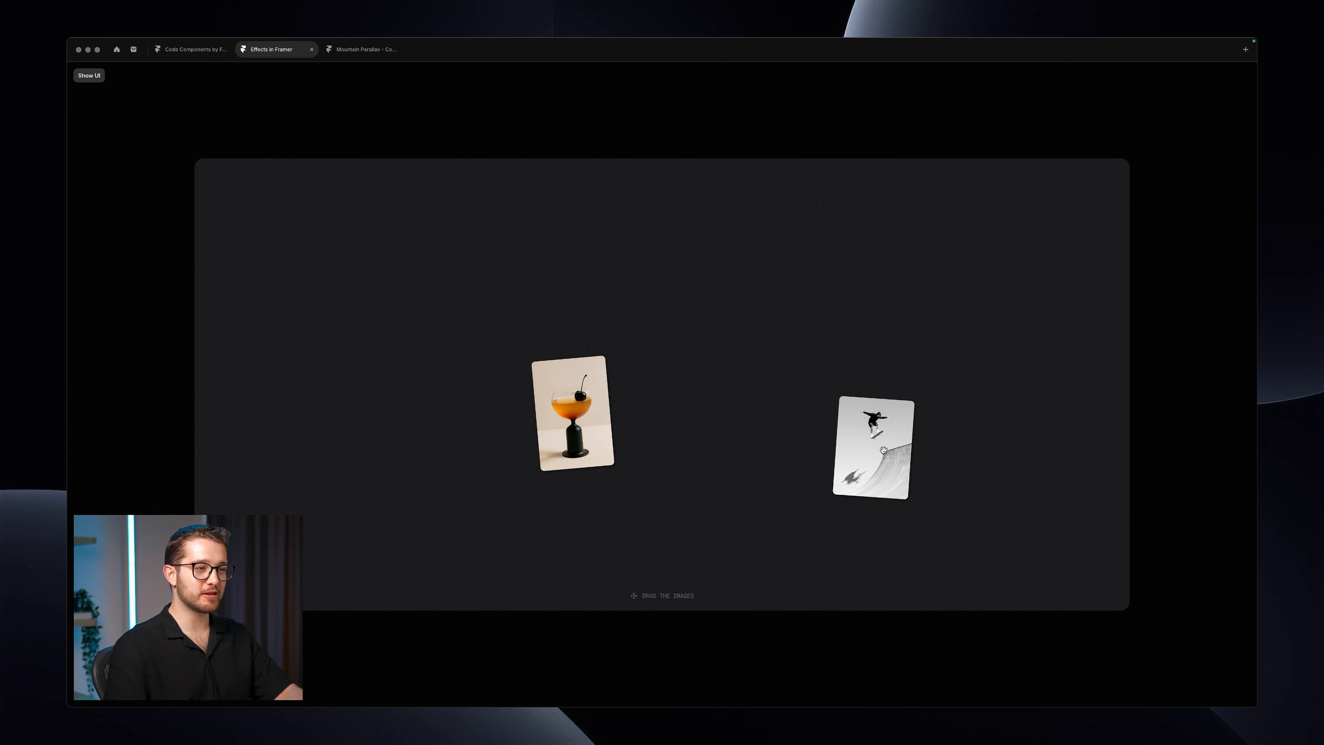
{"action": "left_click_drag", "start_coordinate": [883, 450], "coordinate": [755, 315]}
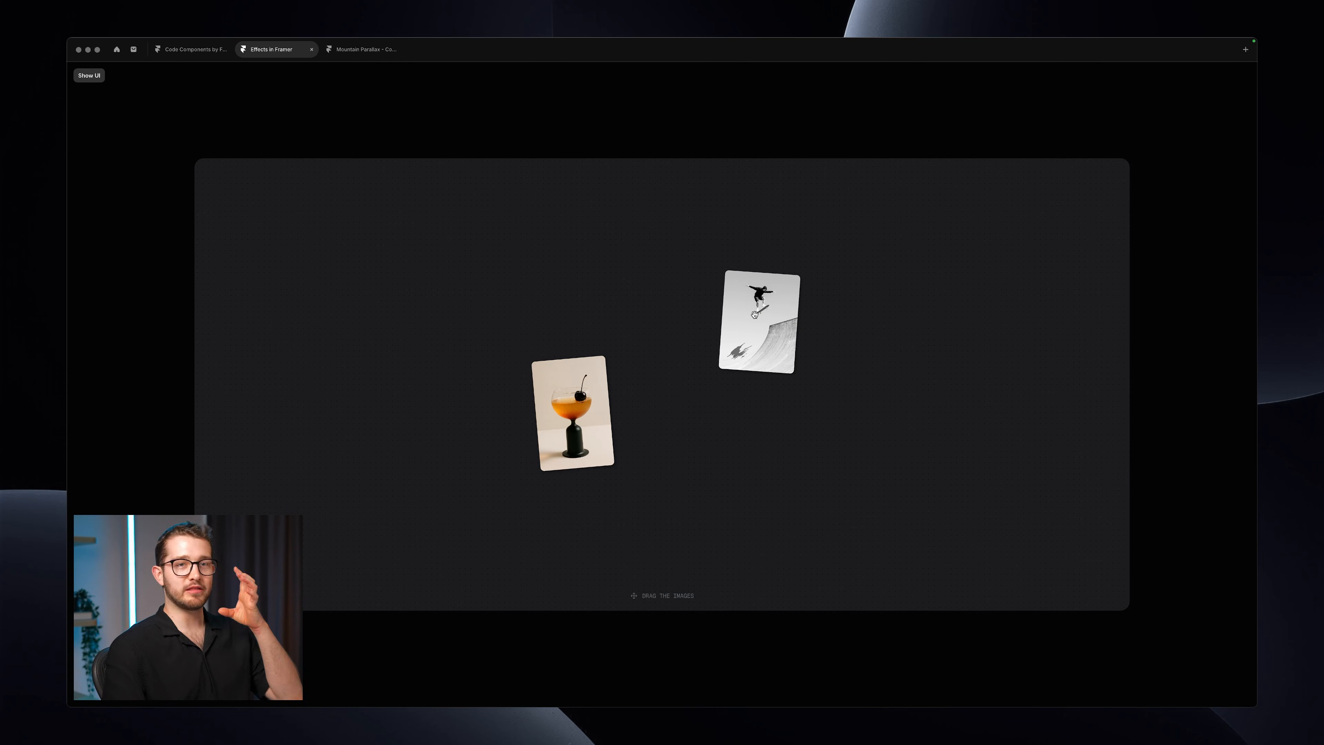
{"action": "key", "text": "super+backslash"}
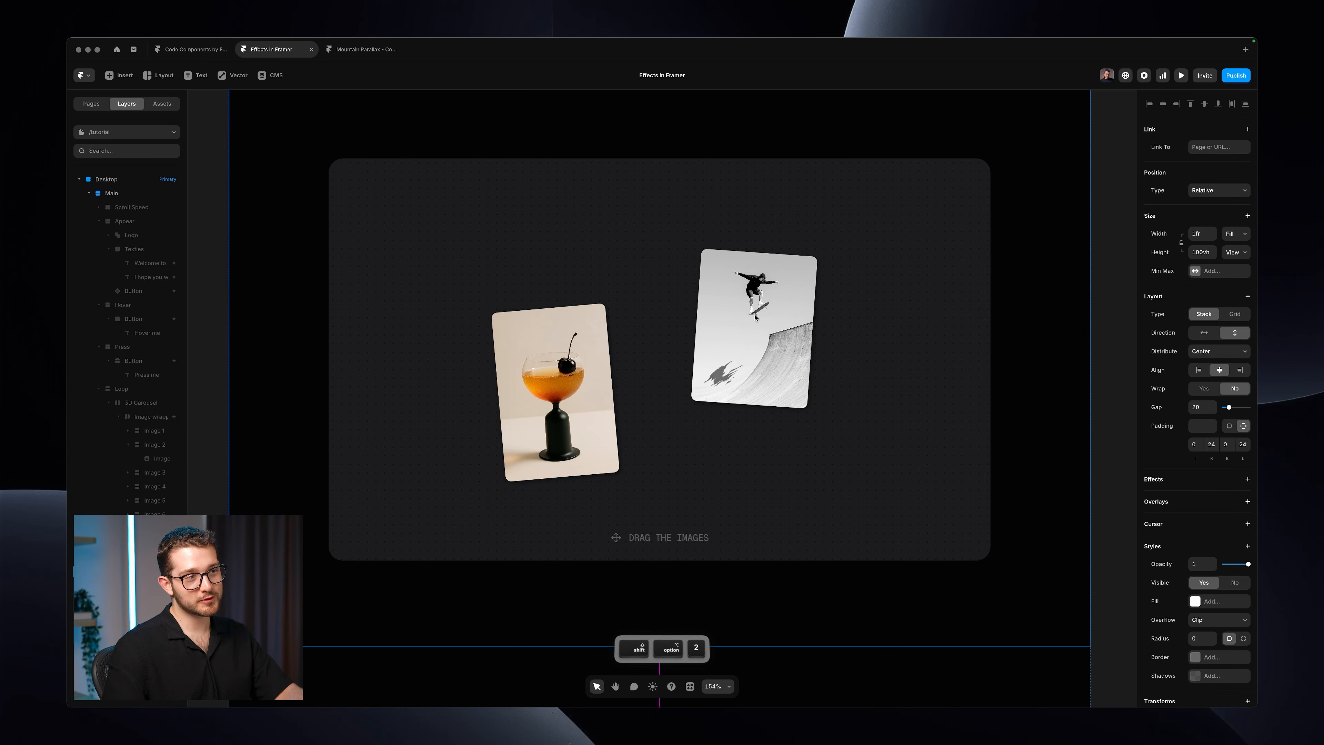
Step: Add a Press effect to both the skateboarder and cocktail images, with Scale set to 1.1 and Rotate to 5
{"action": "left_click", "coordinate": [763, 306], "text": "super"}
{"action": "left_click", "coordinate": [600, 390], "text": "super"}
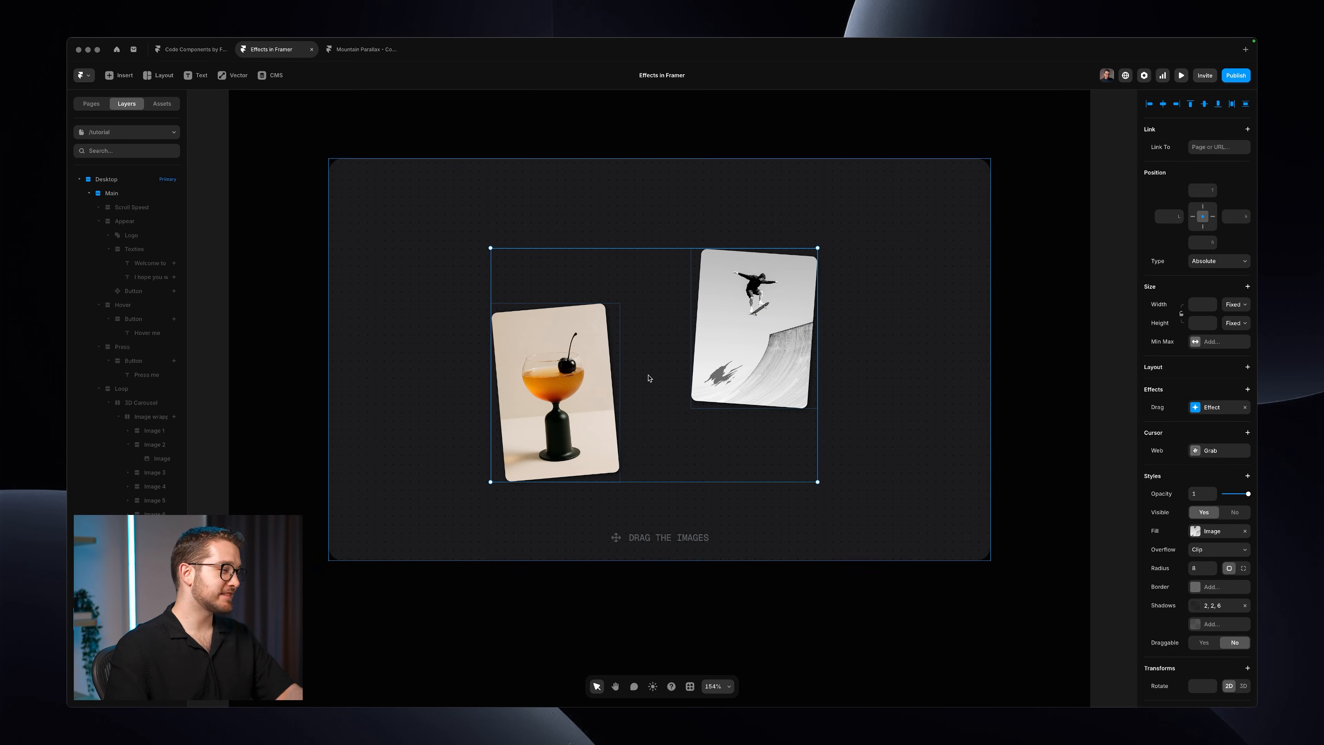
{"action": "left_click", "coordinate": [1180, 395]}
{"action": "left_click", "coordinate": [1191, 432]}
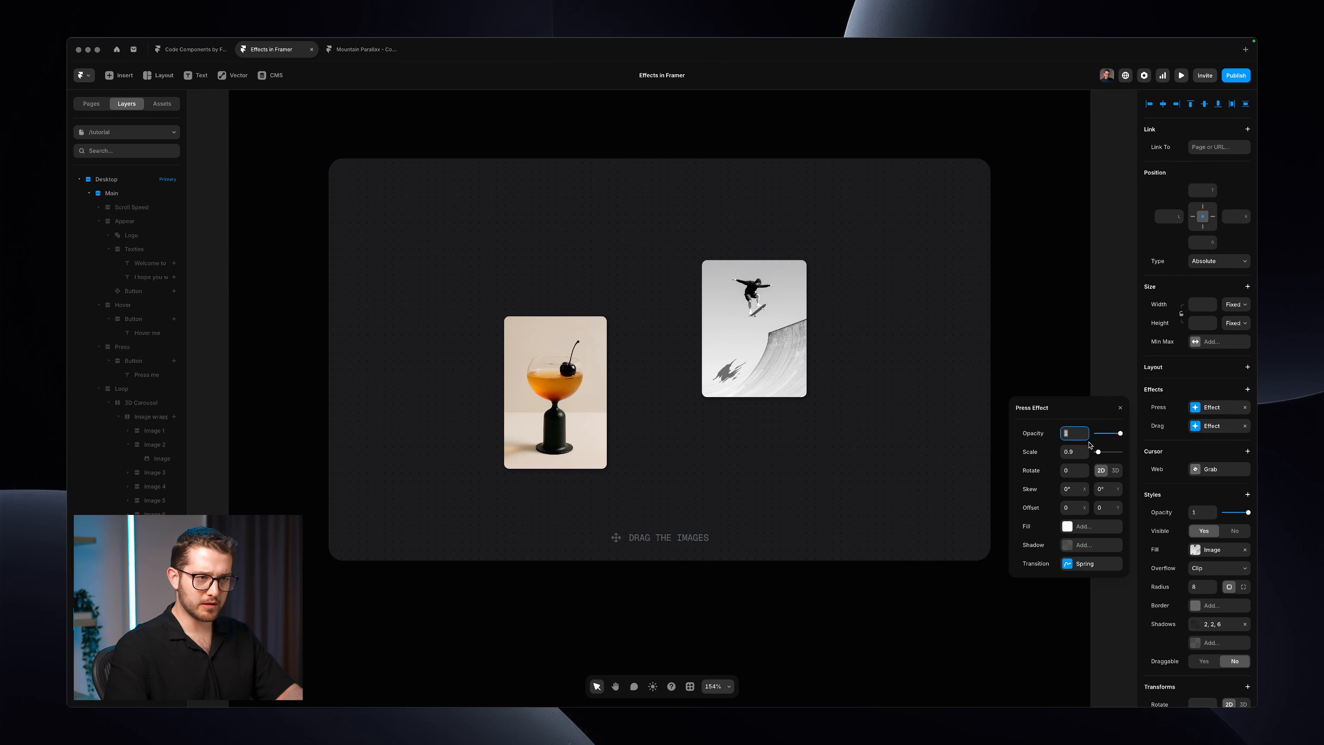
{"action": "left_click", "coordinate": [1078, 450]}
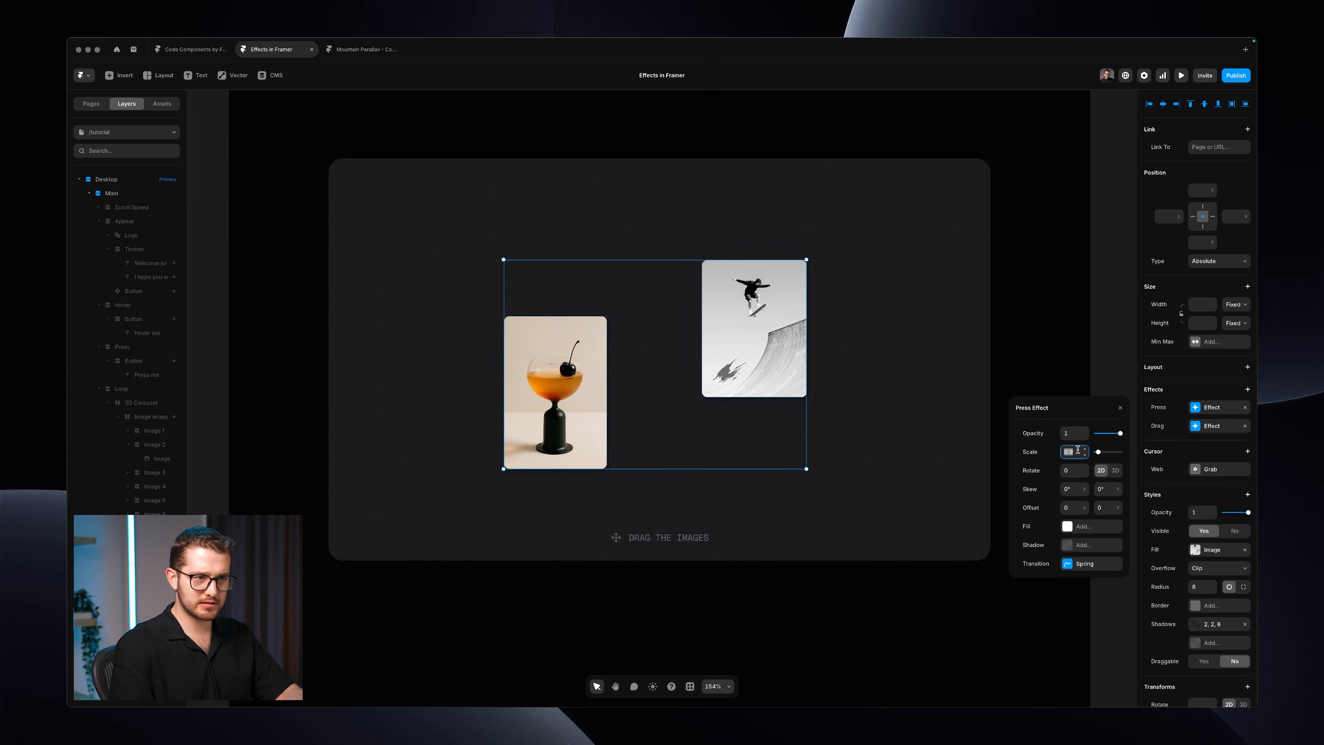
{"action": "key", "text": "Up"}
{"action": "key", "text": "Up"}
{"action": "key", "text": "Up"}
{"action": "key", "text": "Down"}
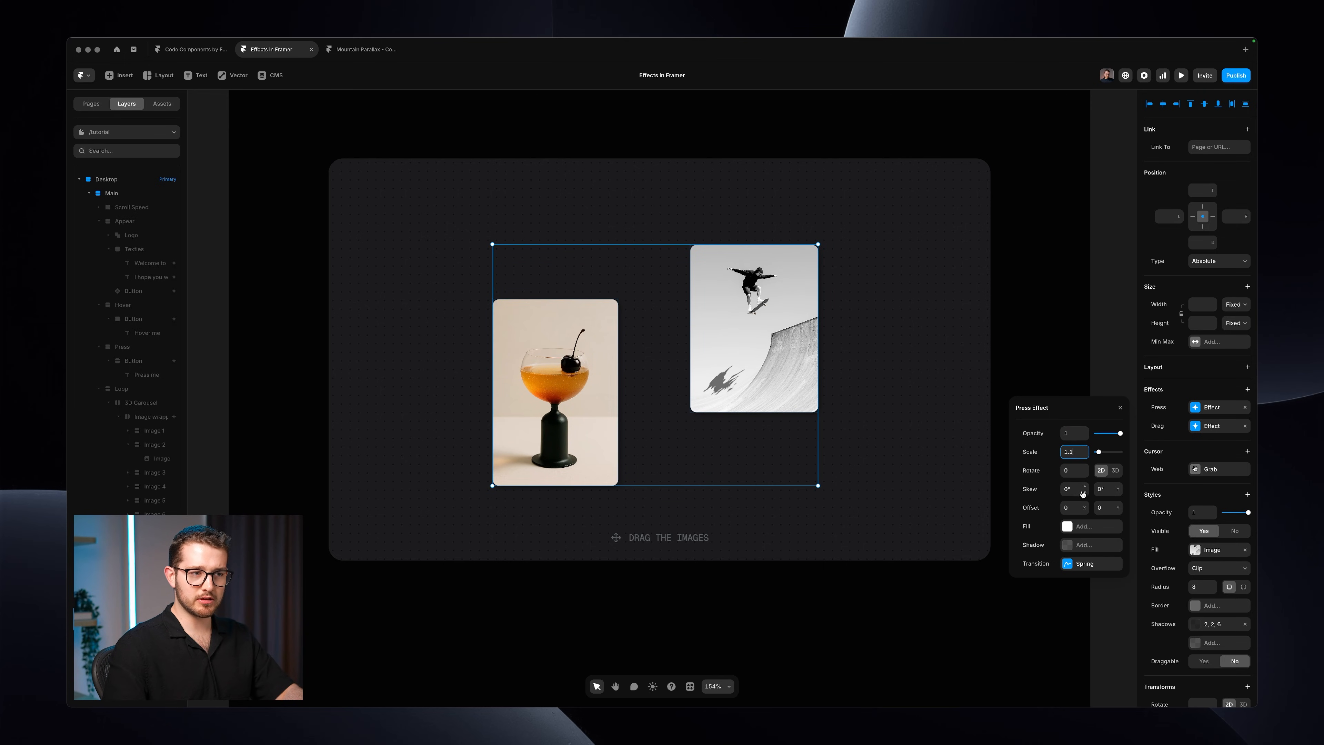
{"action": "left_click_drag", "start_coordinate": [1085, 472], "coordinate": [1084, 471]}
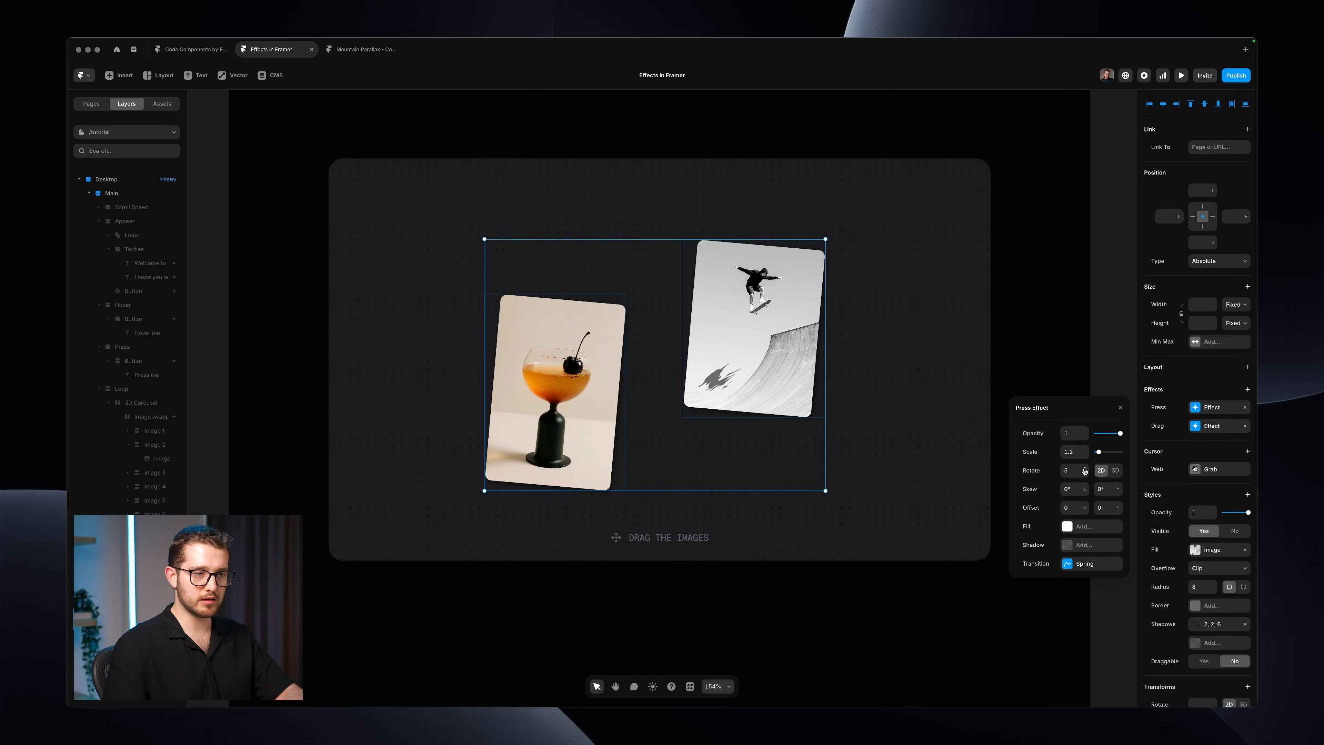
{"action": "left_click", "coordinate": [1056, 329]}
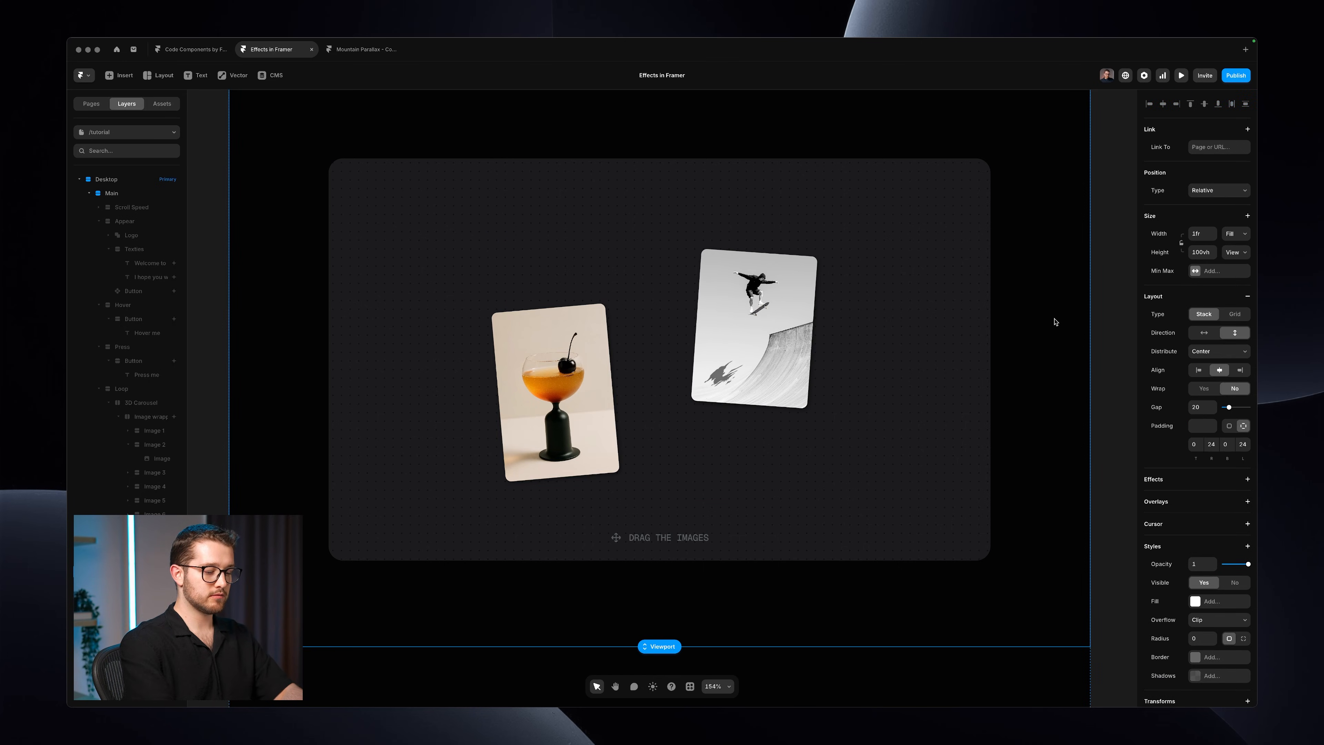
Step: Preview the page and reposition both images several times to test the combined Press and Drag effects
{"action": "key", "text": "super+p"}
{"action": "left_click_drag", "start_coordinate": [815, 347], "coordinate": [775, 336]}
{"action": "left_click_drag", "start_coordinate": [523, 418], "coordinate": [562, 348]}
{"action": "left_click_drag", "start_coordinate": [739, 348], "coordinate": [669, 315]}
{"action": "left_click_drag", "start_coordinate": [570, 347], "coordinate": [461, 341]}
{"action": "left_click_drag", "start_coordinate": [683, 315], "coordinate": [856, 360]}
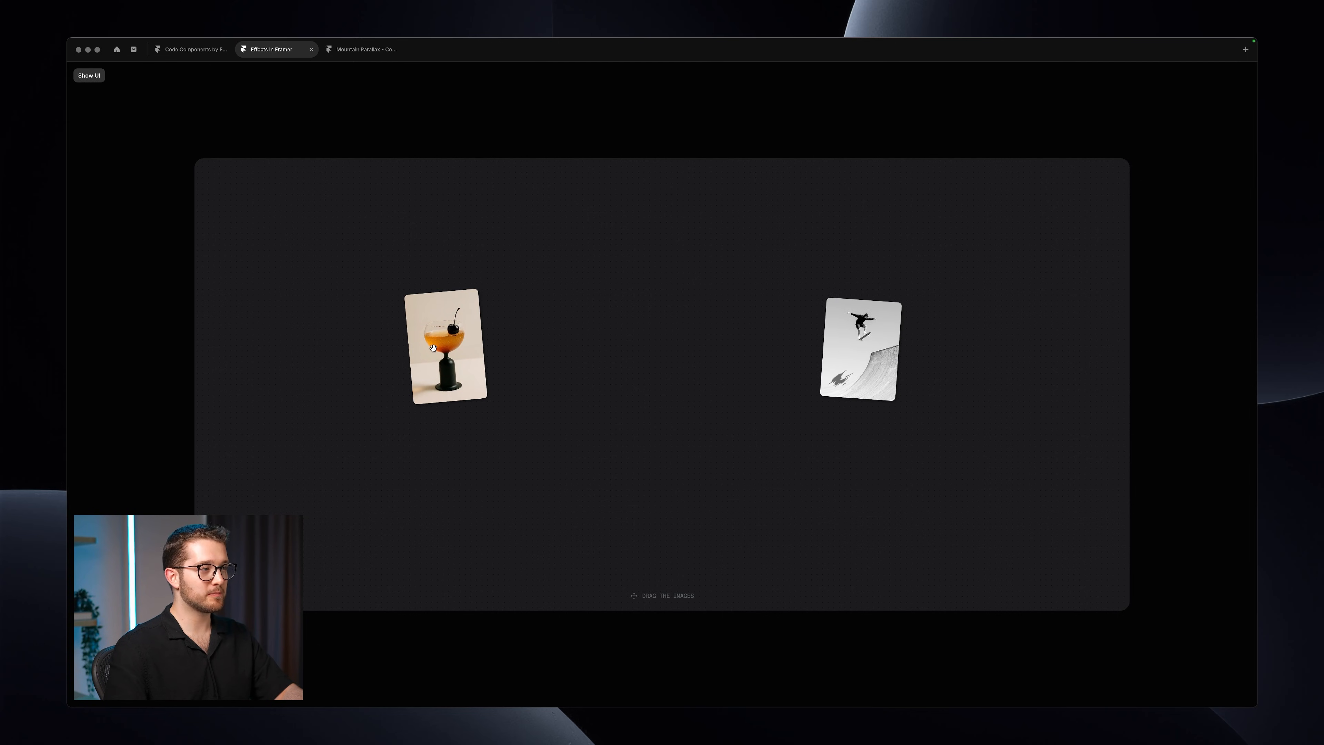
{"action": "left_click_drag", "start_coordinate": [433, 348], "coordinate": [510, 412]}
{"action": "left_click_drag", "start_coordinate": [835, 337], "coordinate": [746, 343]}
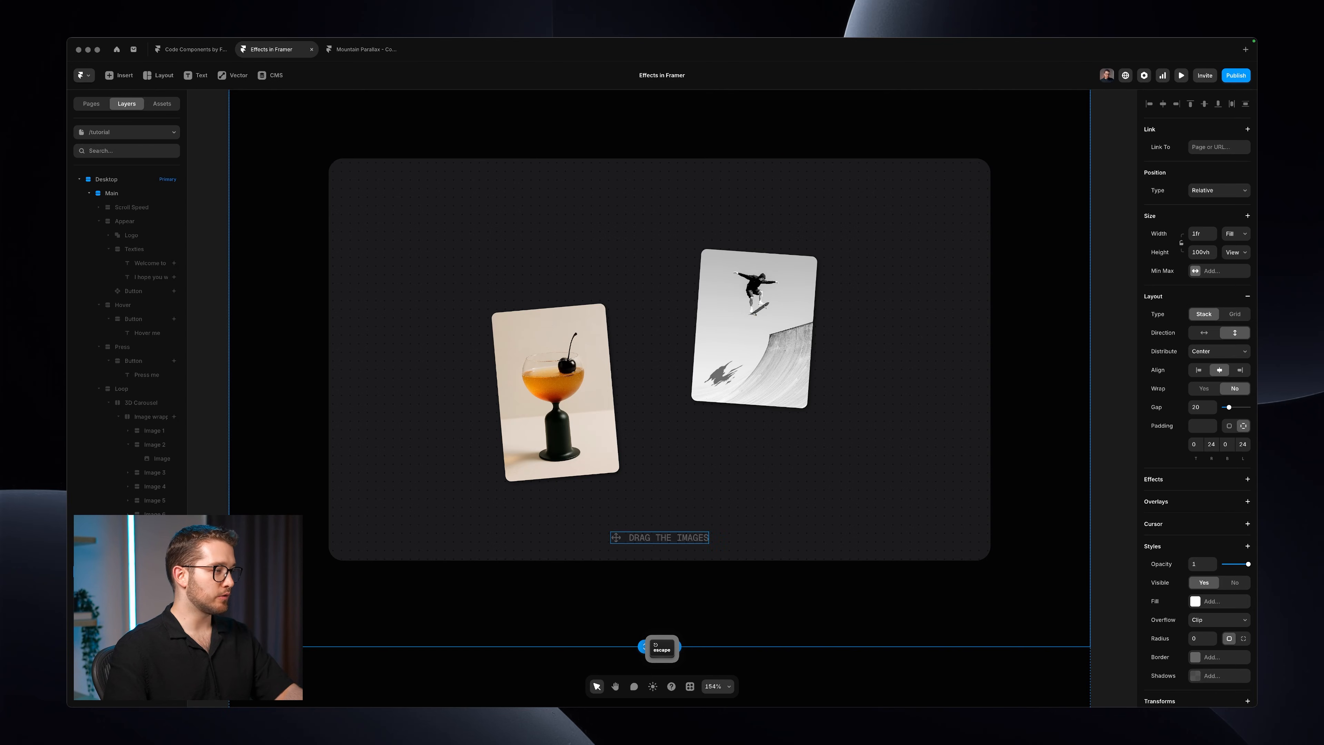
Step: Hide the Drag section, select the stacked furniture image above the model details, and preview the page briefly
{"action": "key", "text": "super+v"}
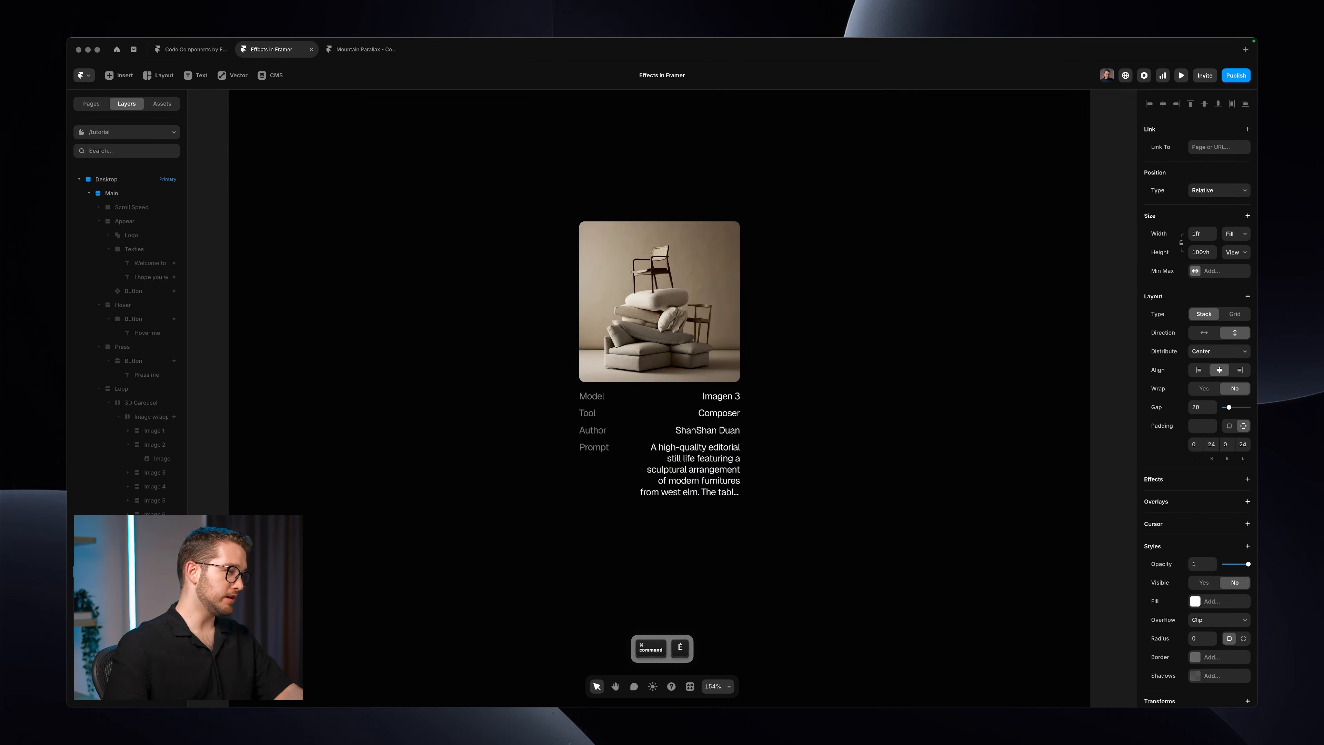
{"action": "scroll", "coordinate": [613, 370], "scroll_direction": "up", "scroll_amount": 3}
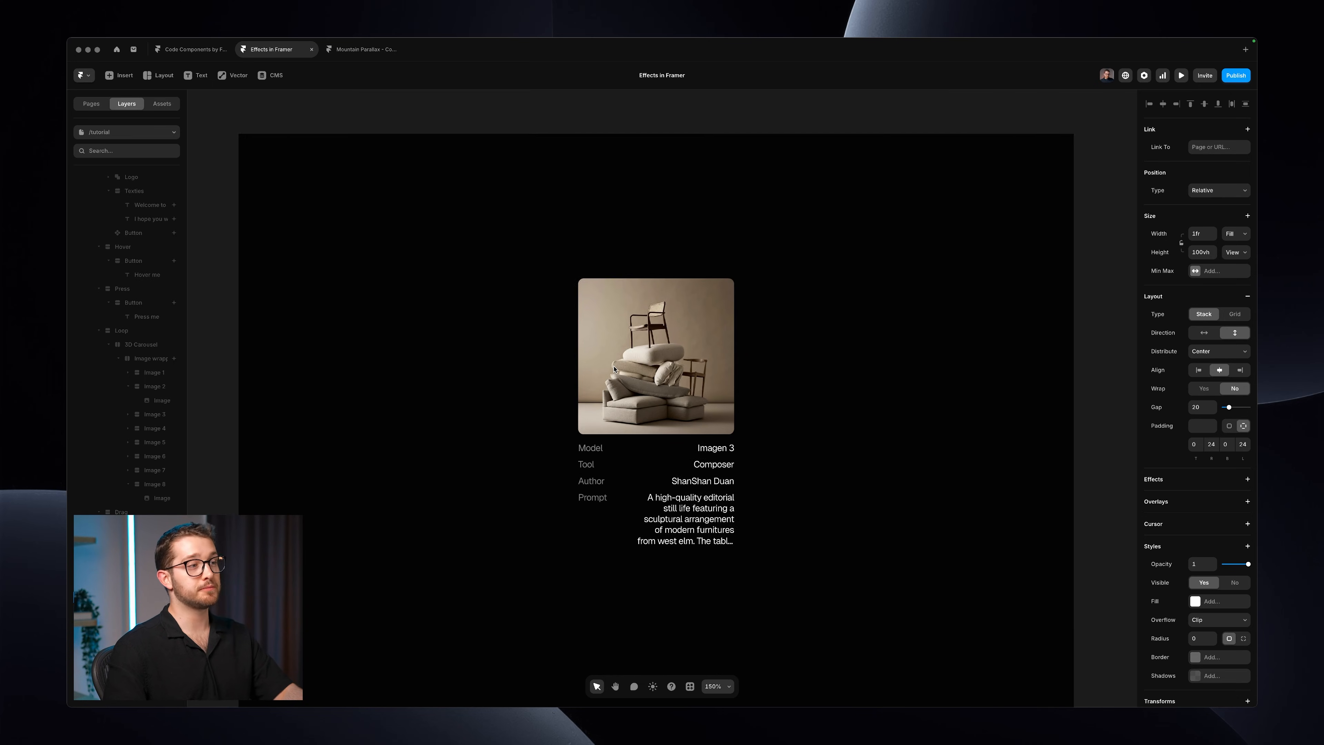
{"action": "scroll", "coordinate": [614, 370], "scroll_direction": "down", "scroll_amount": 2}
{"action": "key", "text": "ctrl+shift+1"}
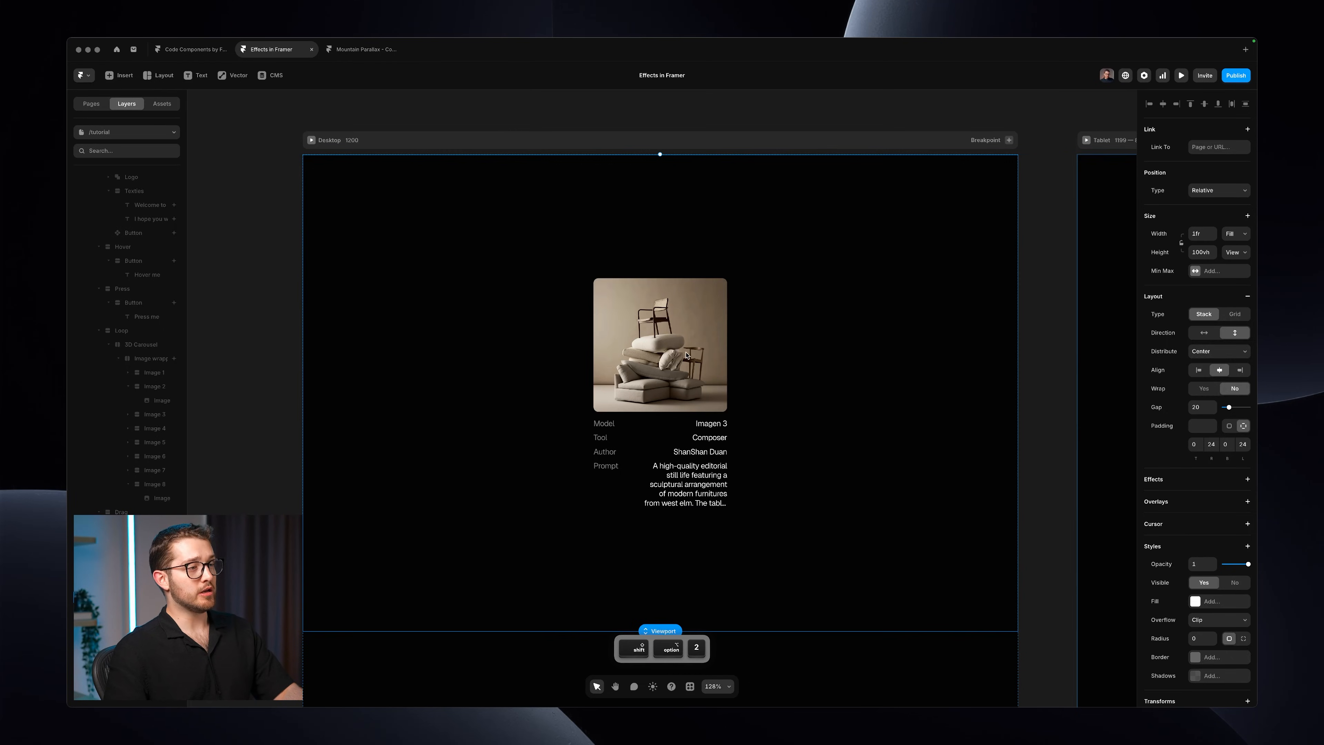
{"action": "left_click", "coordinate": [653, 356]}
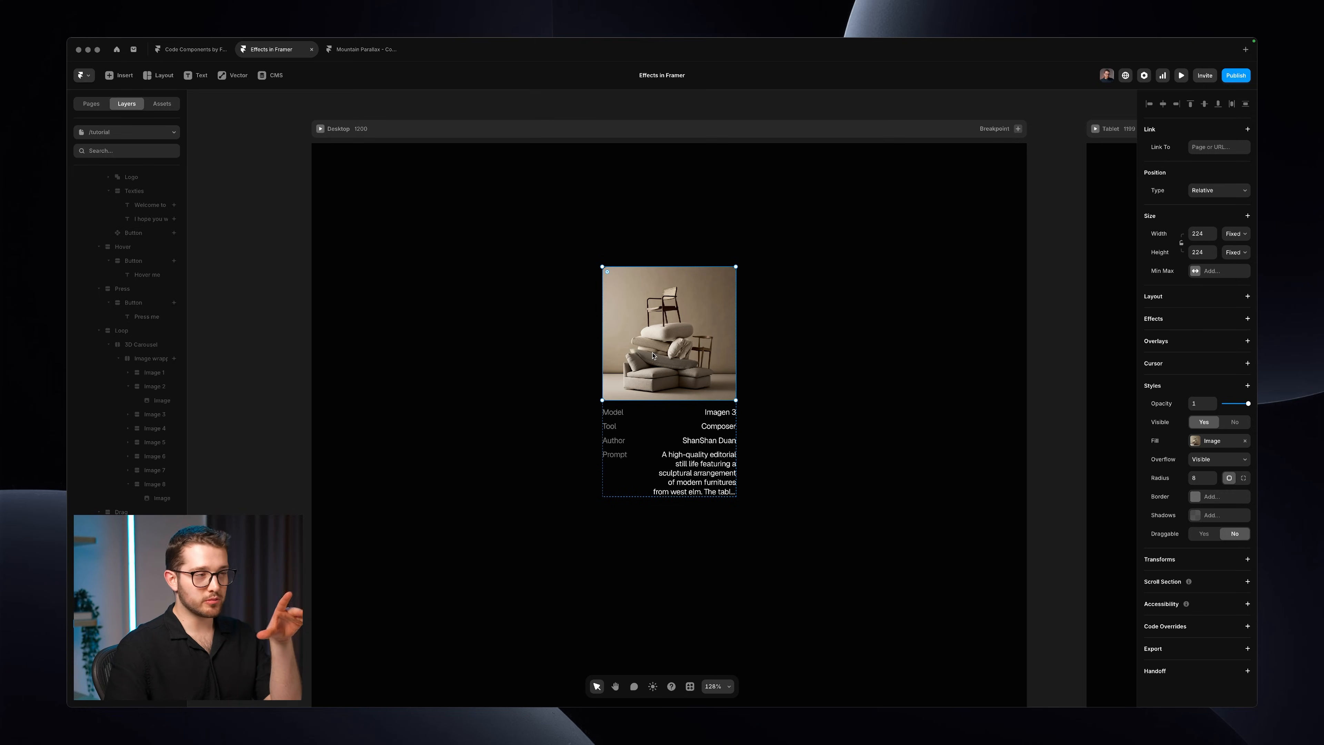
{"action": "key", "text": "super+backslash"}
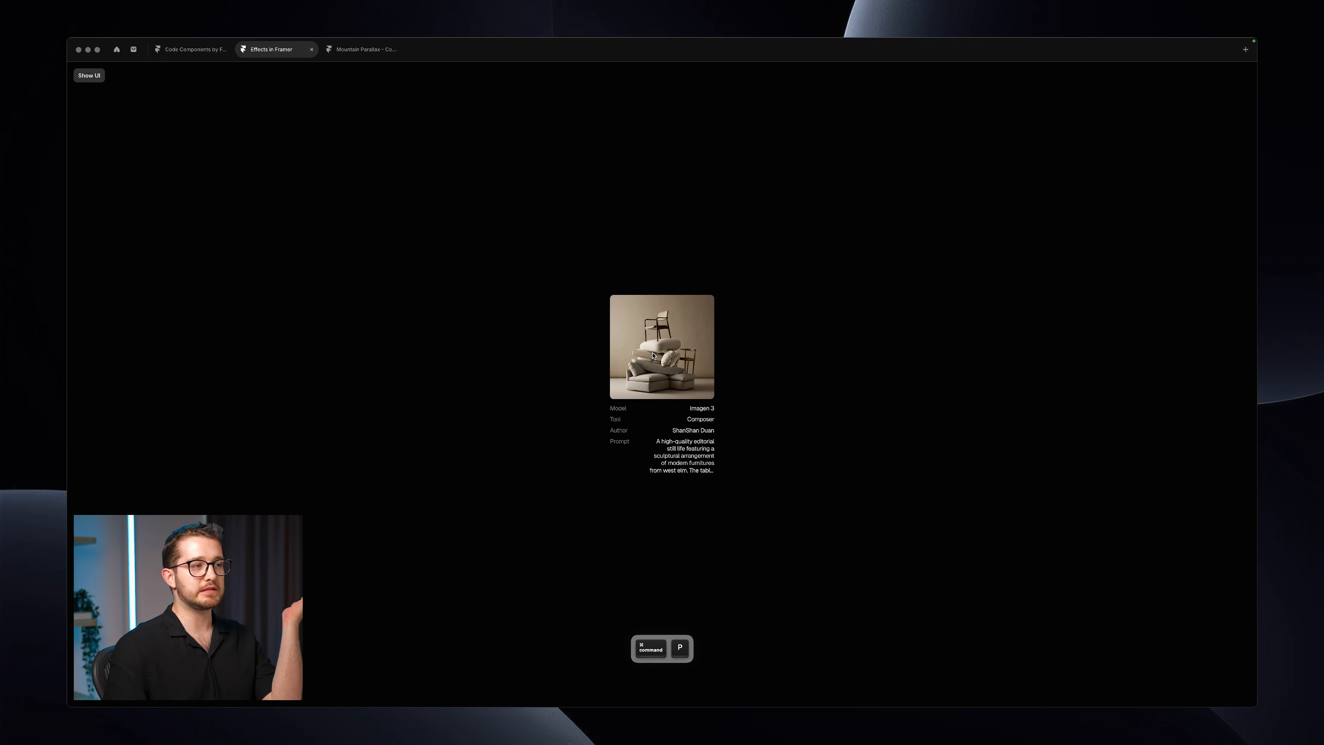
{"action": "scroll", "coordinate": [674, 329], "scroll_direction": "up", "scroll_amount": 1}
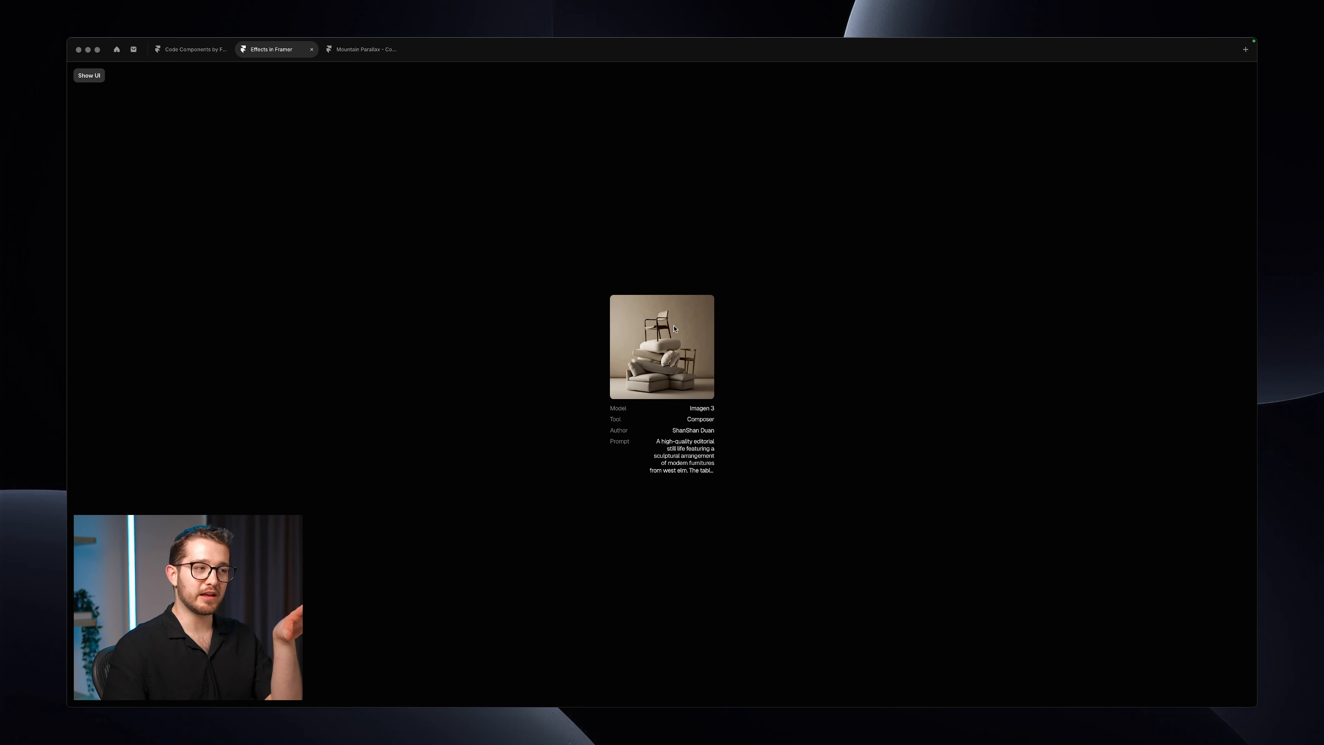
{"action": "key", "text": "Escape"}
{"action": "key", "text": "super"}
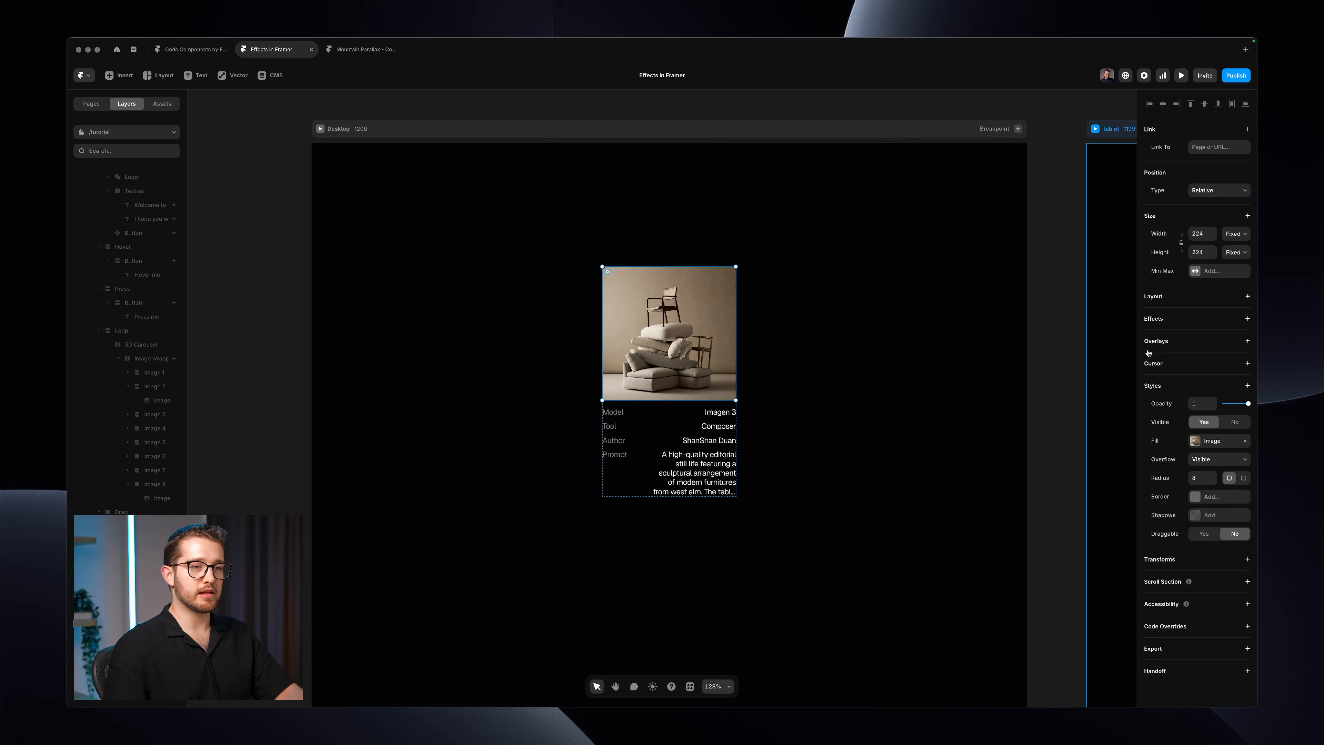
Step: Add a Lightbox effect with its default settings to the furniture image
{"action": "left_click", "coordinate": [1247, 318]}
{"action": "left_click", "coordinate": [1210, 405]}
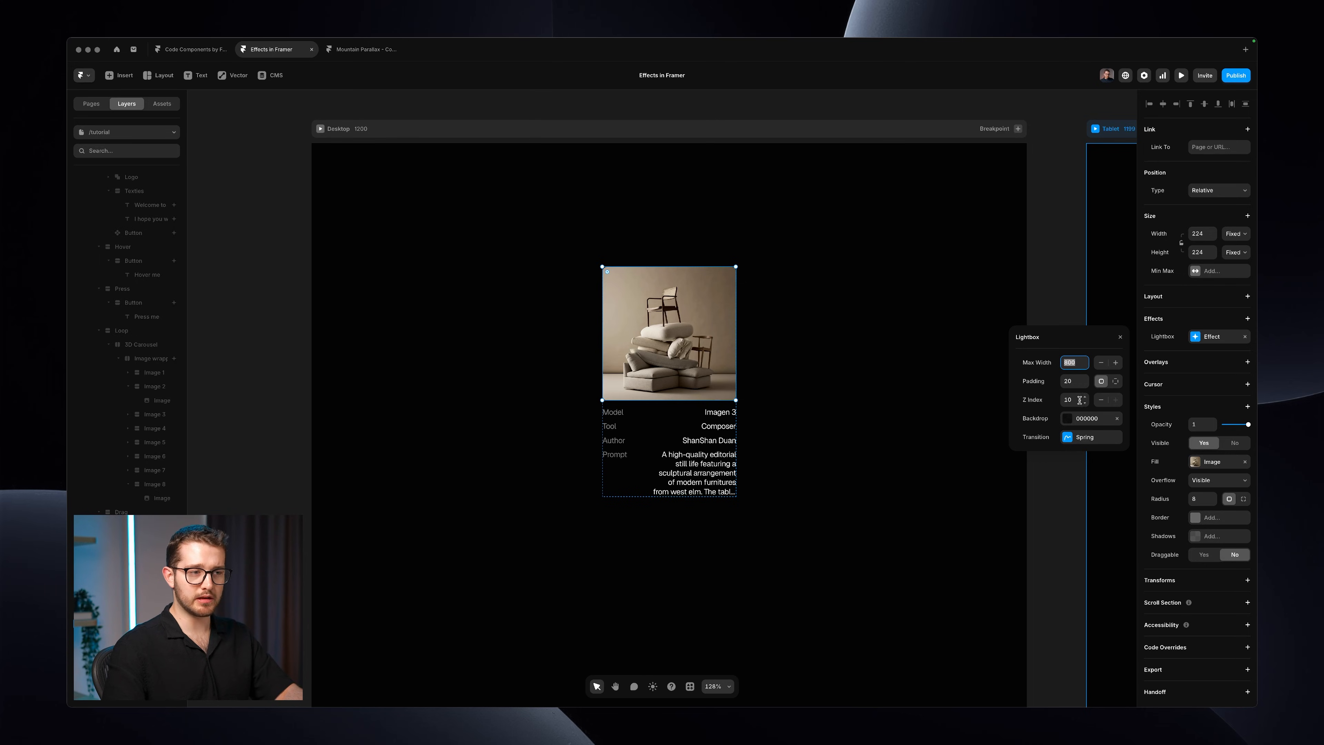
{"action": "left_click", "coordinate": [1049, 267]}
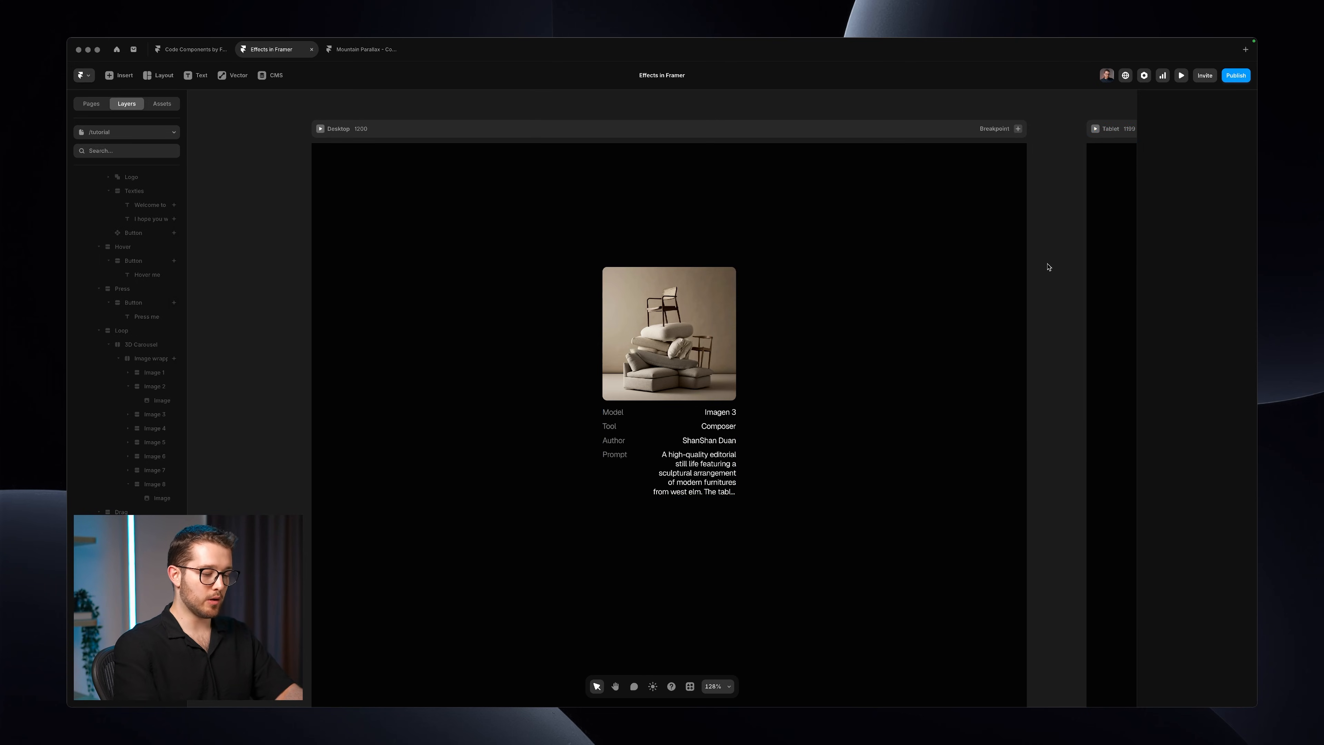
Step: Preview the page, enlarge and dismiss the furniture image several times to test the lightbox, and return to the canvas
{"action": "key", "text": "super+p"}
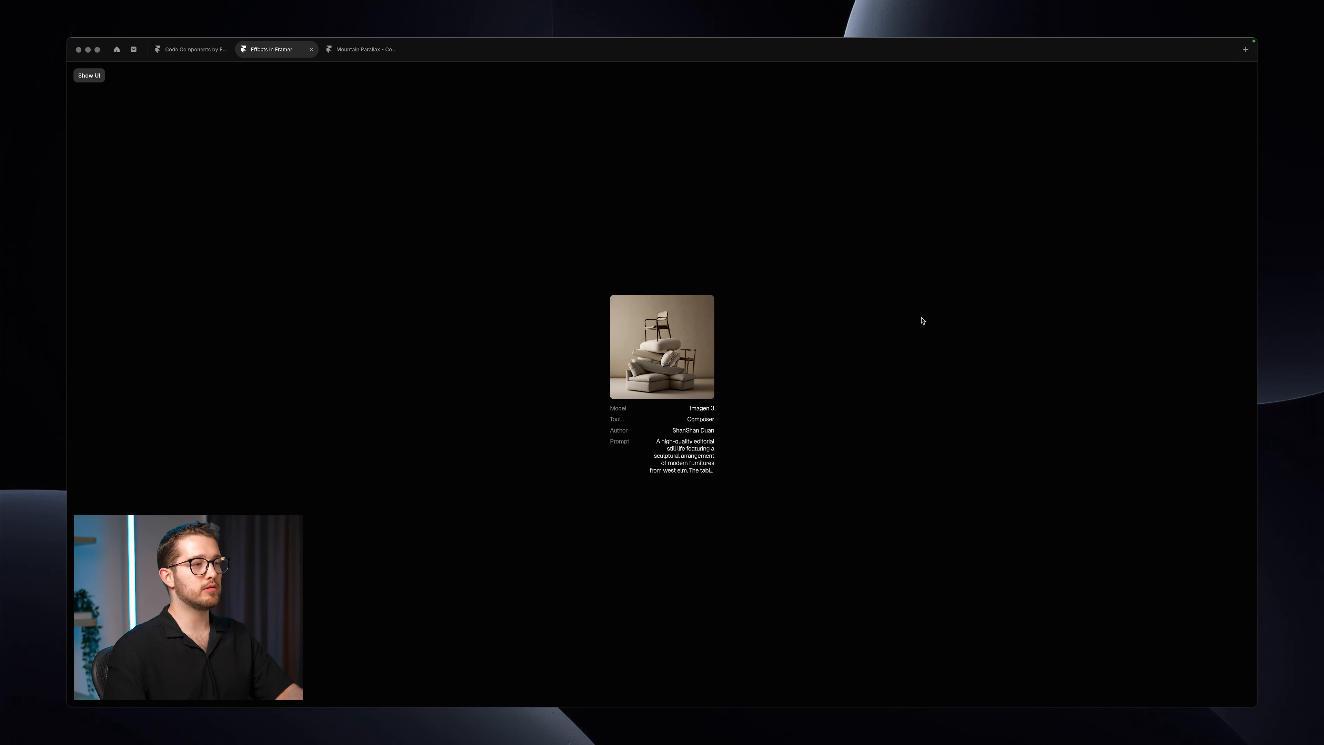
{"action": "left_click", "coordinate": [680, 350]}
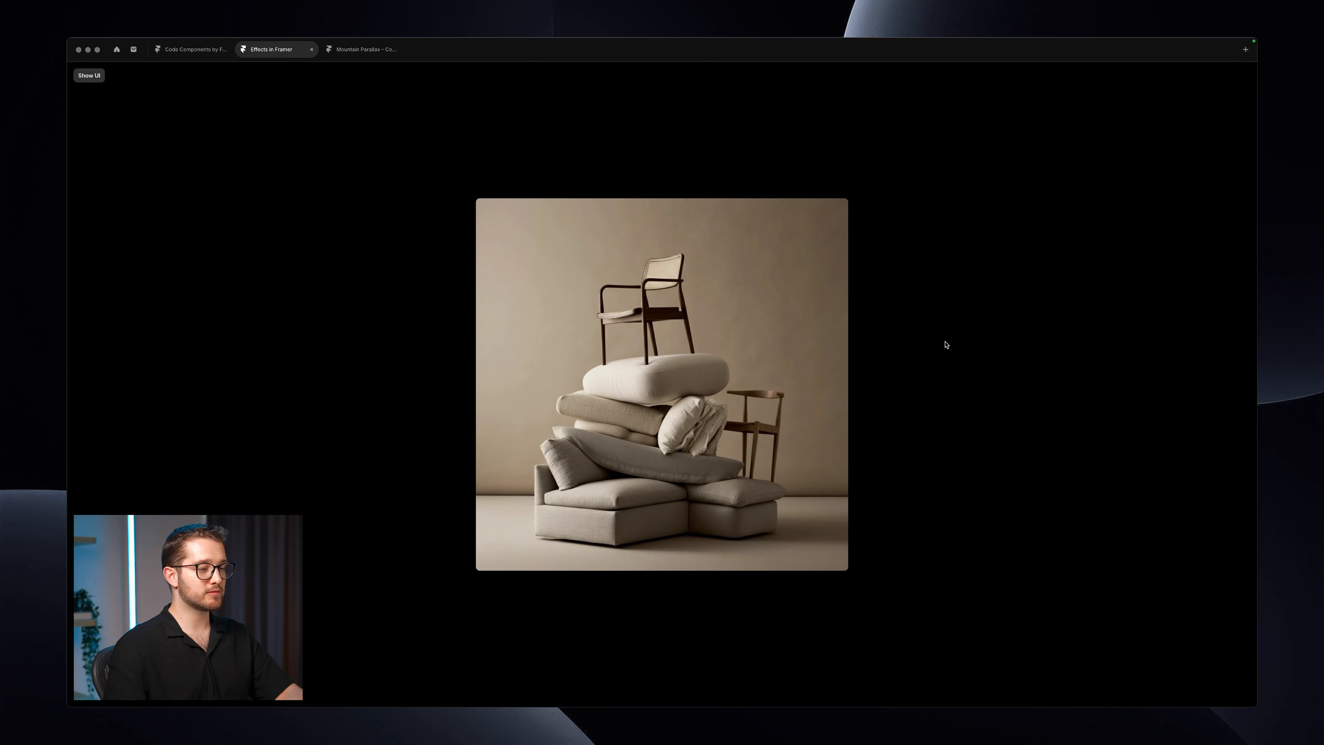
{"action": "left_click", "coordinate": [946, 341]}
{"action": "left_click", "coordinate": [680, 341]}
{"action": "left_click", "coordinate": [896, 332]}
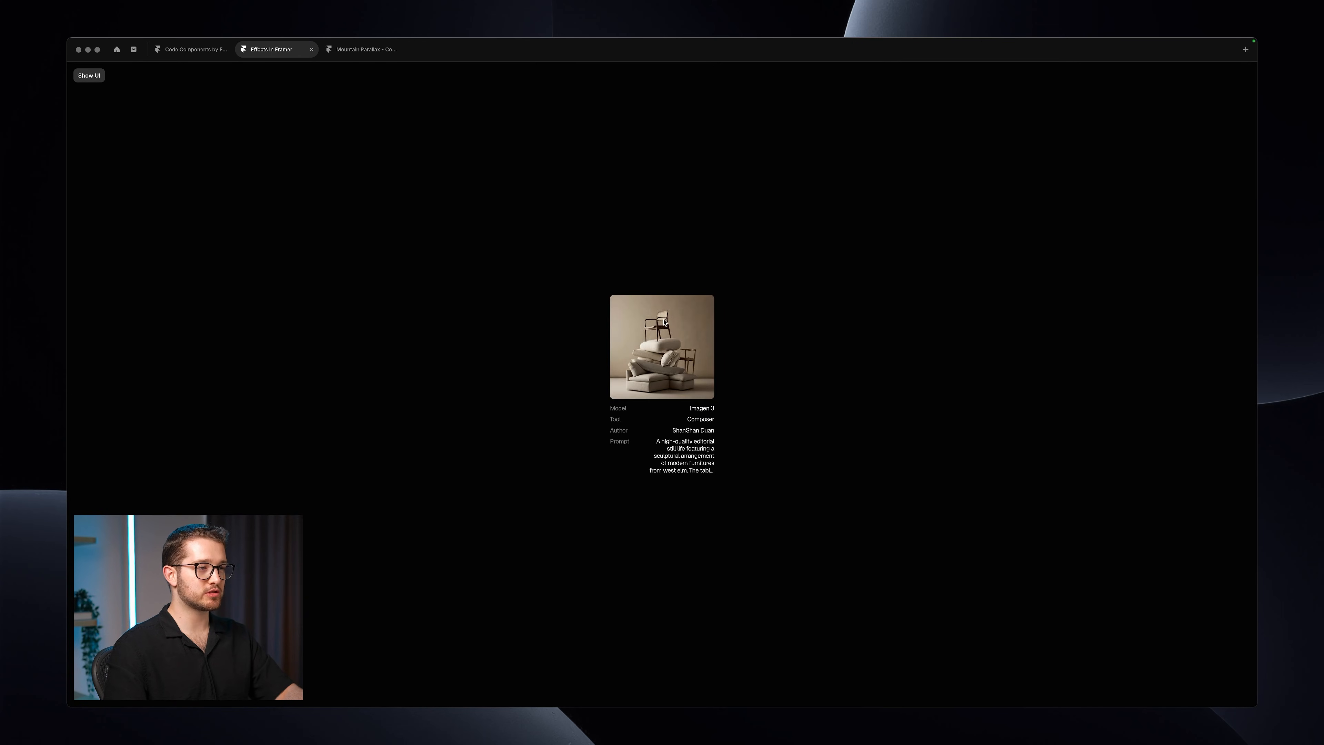
{"action": "left_click", "coordinate": [681, 342]}
{"action": "left_click", "coordinate": [911, 309]}
{"action": "key", "text": "super+backslash"}
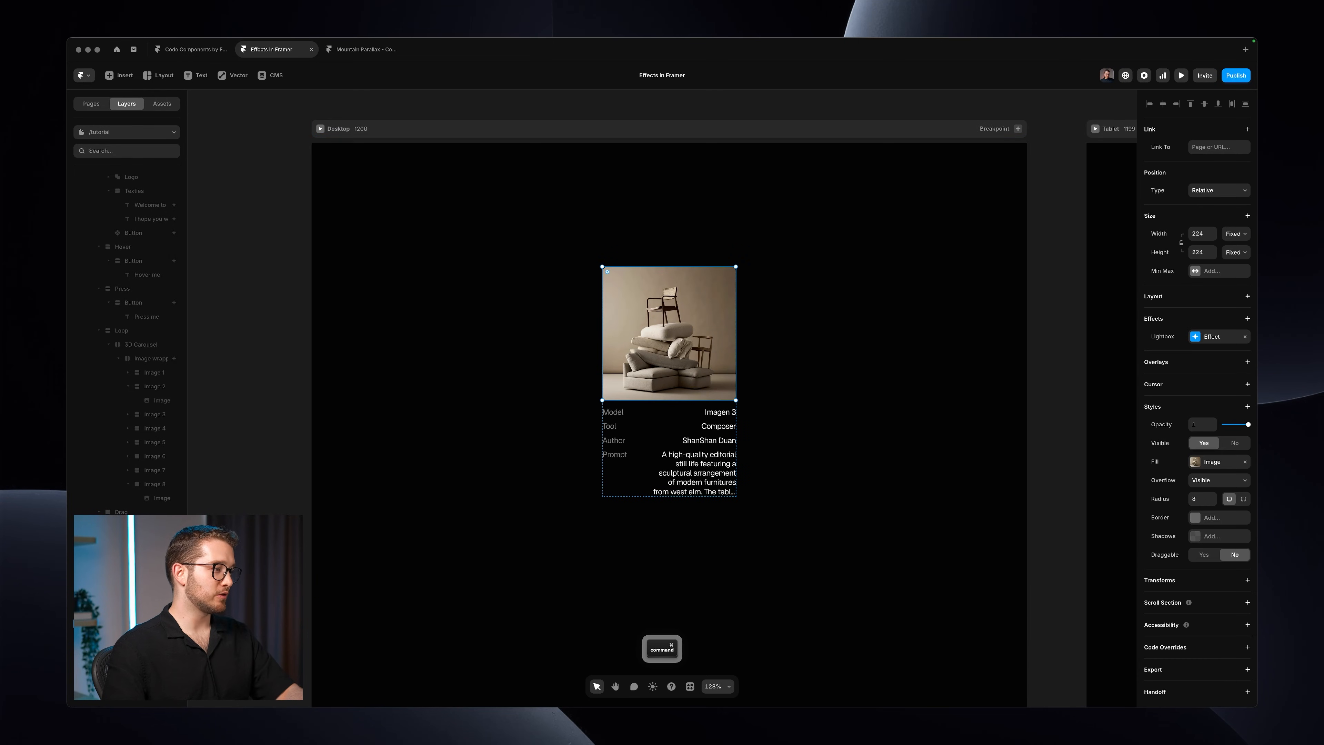
Step: Hide the lightbox section, select the horizontal stack of model images, and preview the page briefly
{"action": "left_click", "coordinate": [480, 380]}
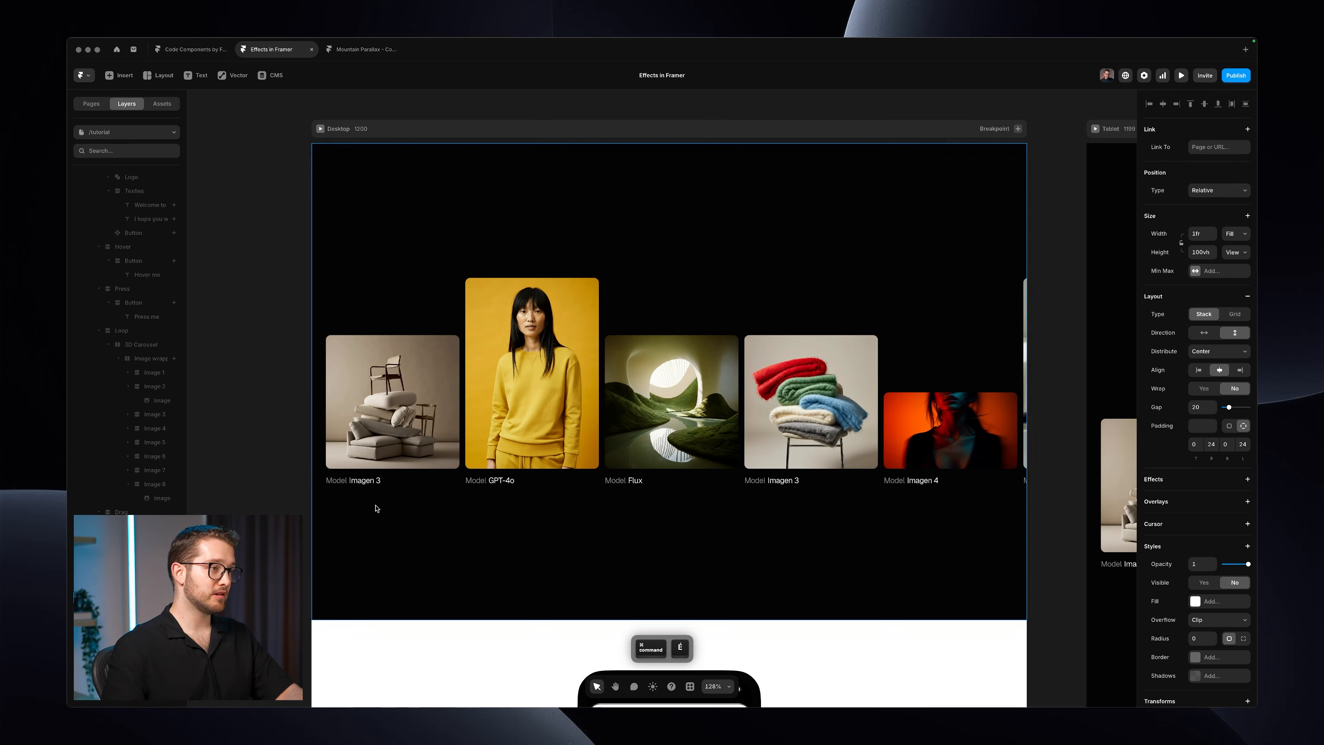
{"action": "left_click", "coordinate": [643, 297], "text": "super"}
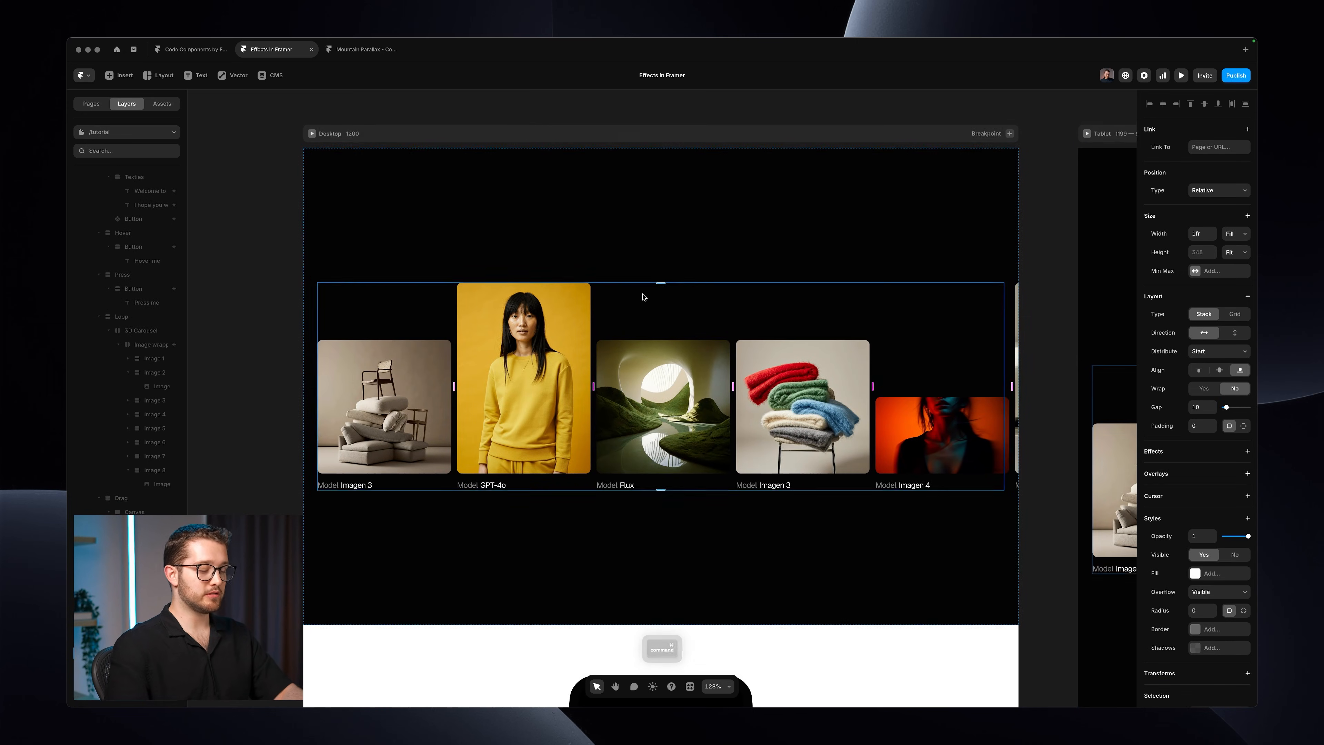
{"action": "key", "text": "super+backslash"}
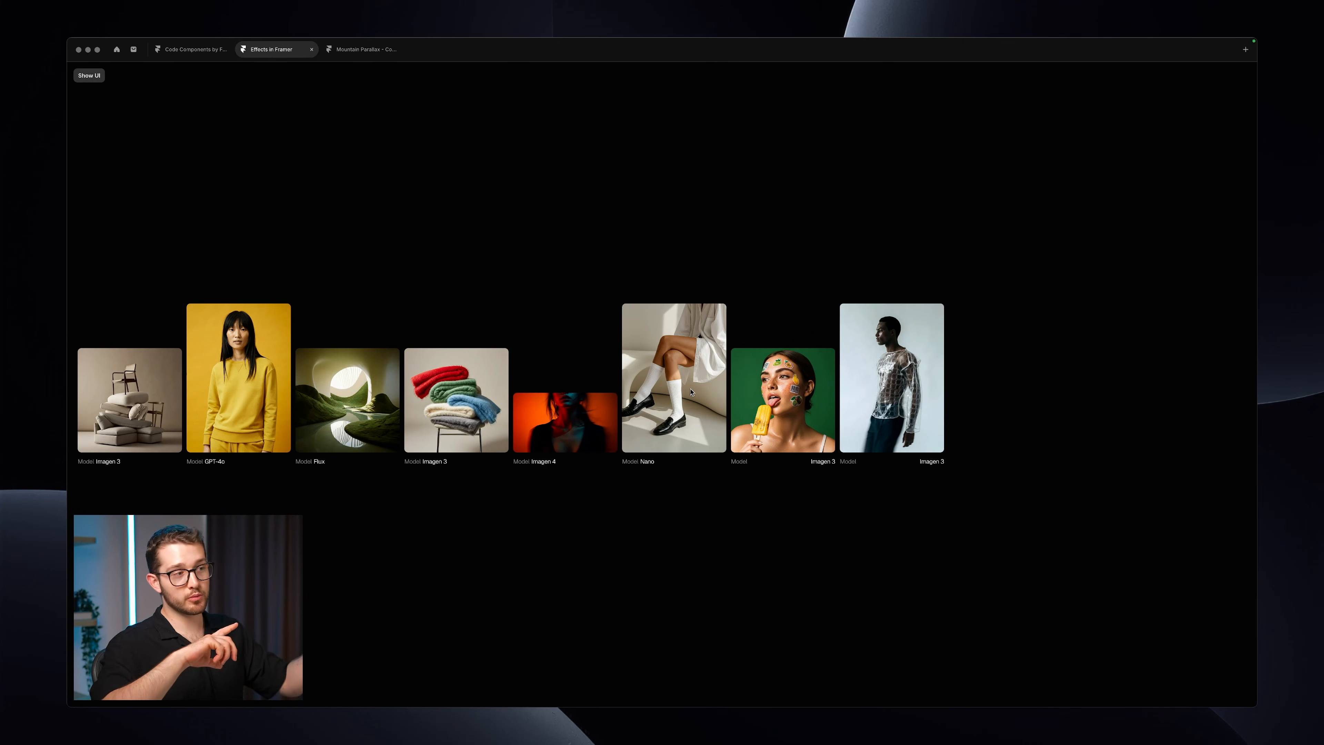
{"action": "key", "text": "super+backslash"}
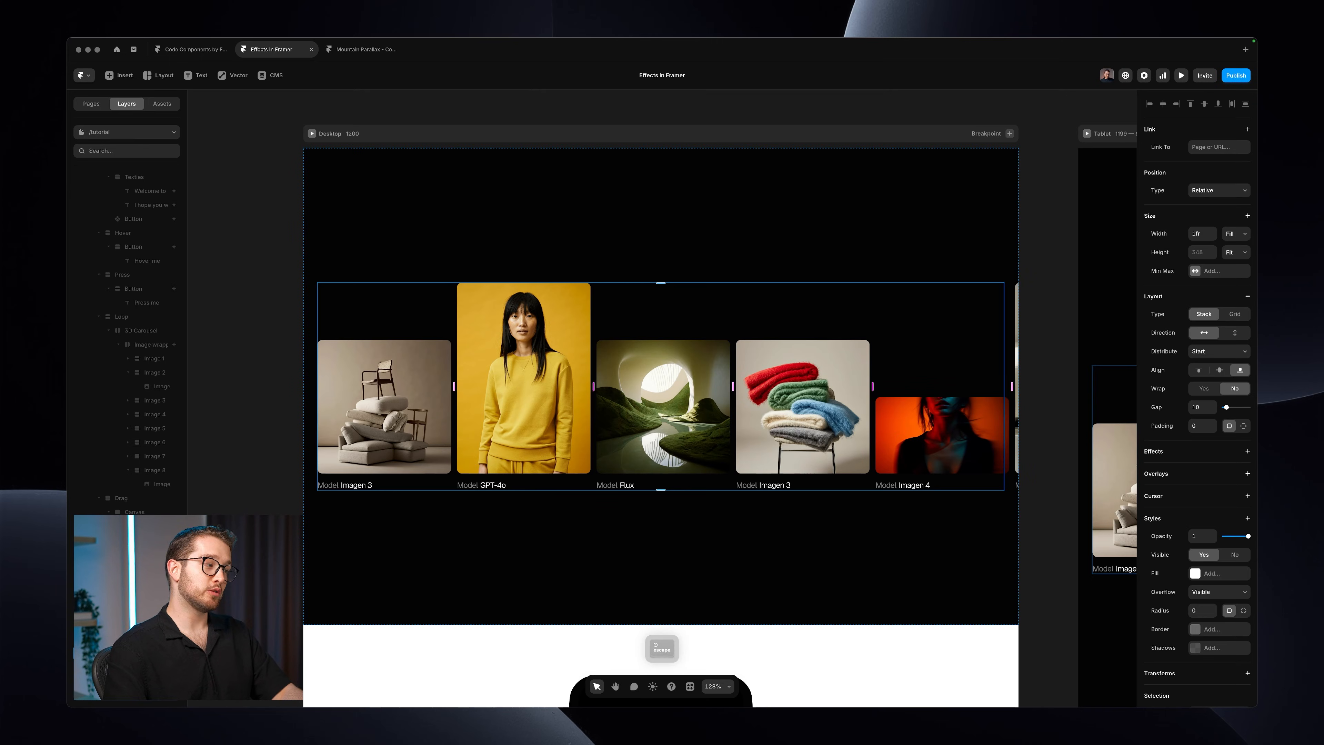
Step: Add a Ticker effect to the horizontal stack of model images
{"action": "key", "text": "shift+super+4"}
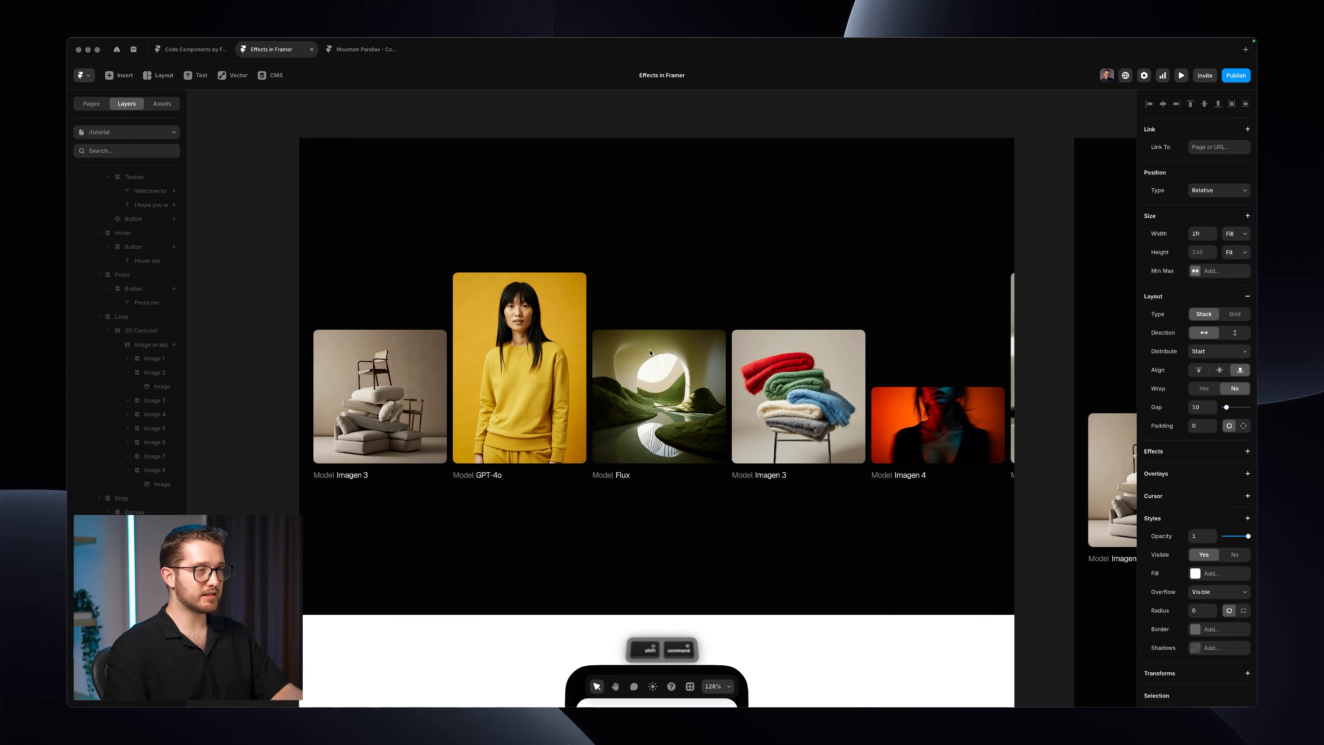
{"action": "left_click_drag", "start_coordinate": [314, 268], "coordinate": [1000, 480]}
{"action": "scroll", "coordinate": [1194, 386], "scroll_direction": "down", "scroll_amount": 3}
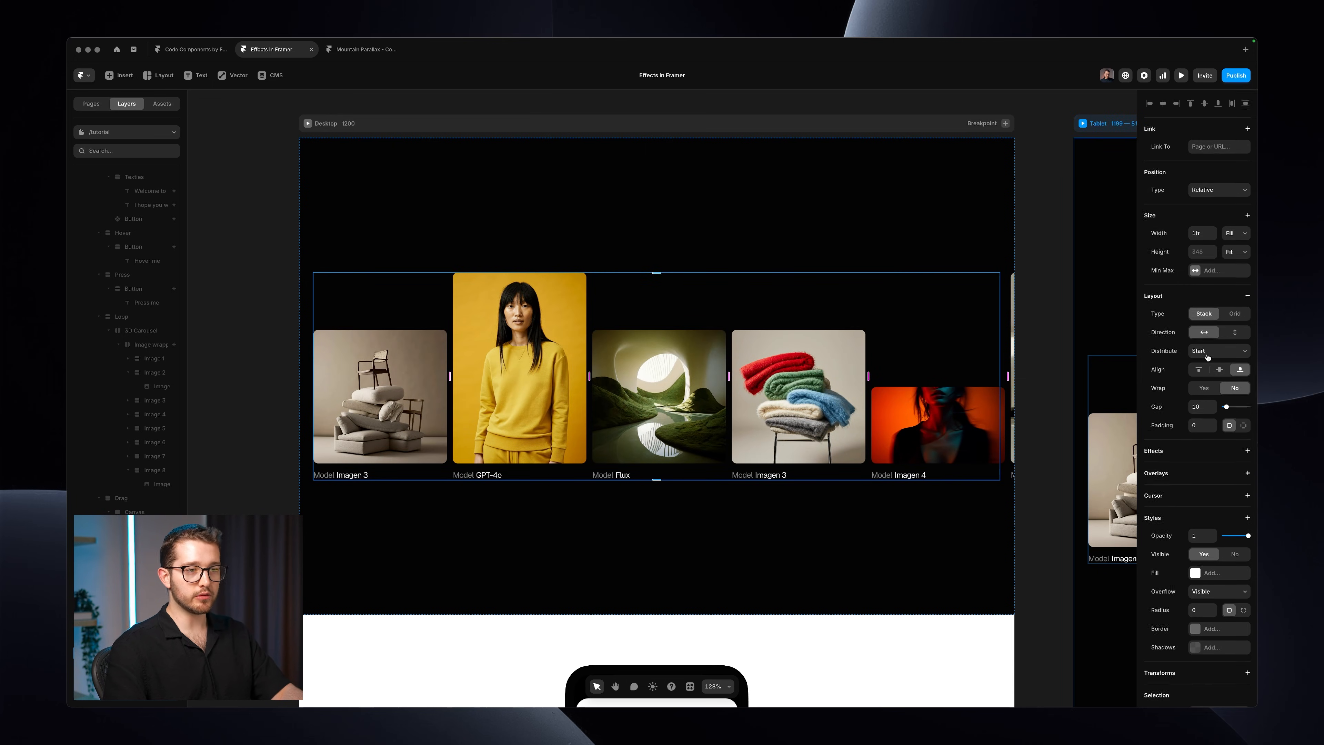
{"action": "left_click", "coordinate": [1193, 391]}
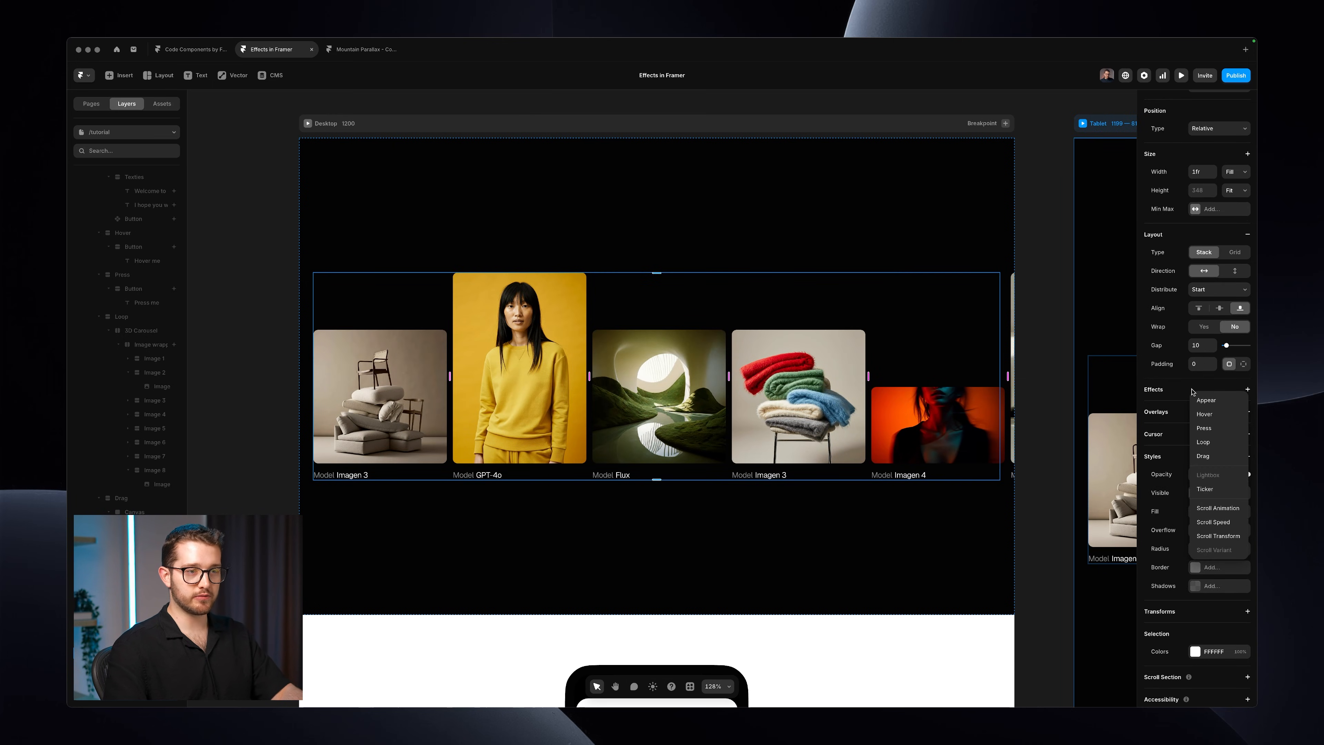
{"action": "left_click", "coordinate": [1216, 489]}
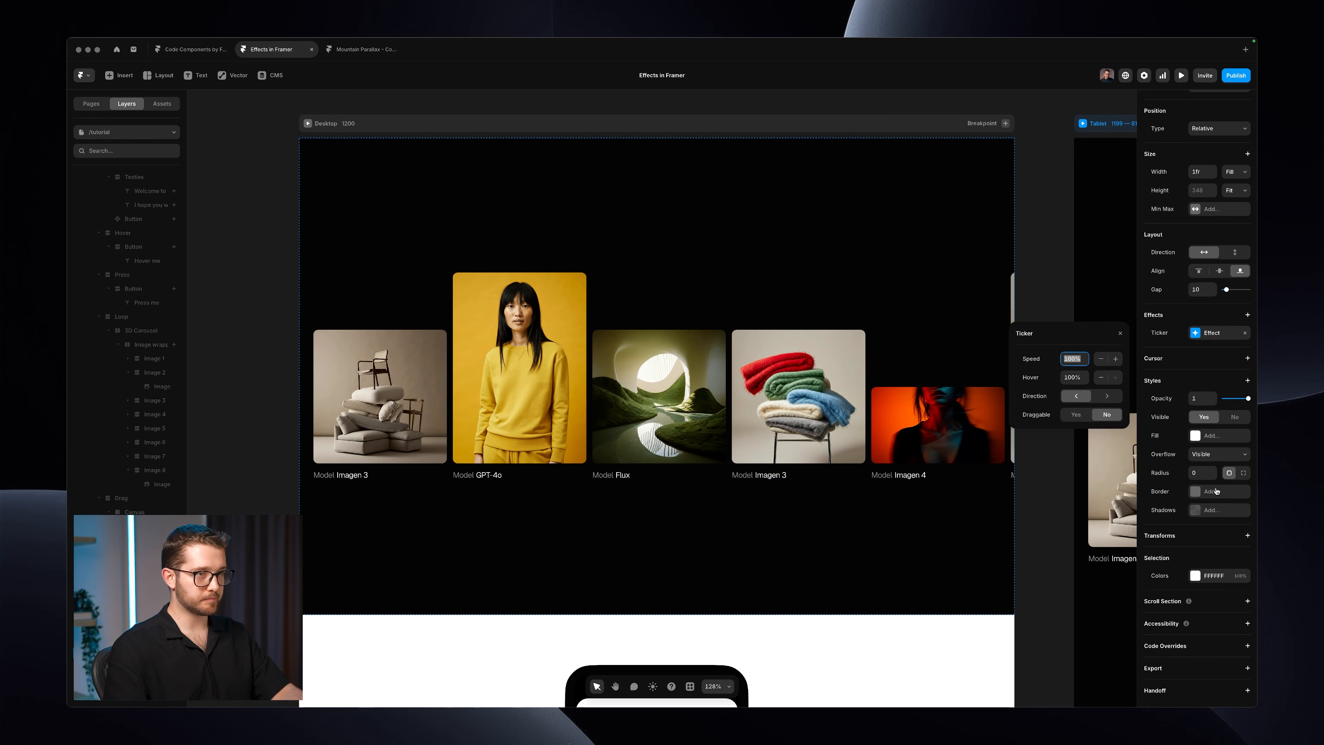
Step: Configure the ticker with 90% speed, 60% hover speed, rightward direction and dragging enabled
{"action": "left_click", "coordinate": [1110, 399]}
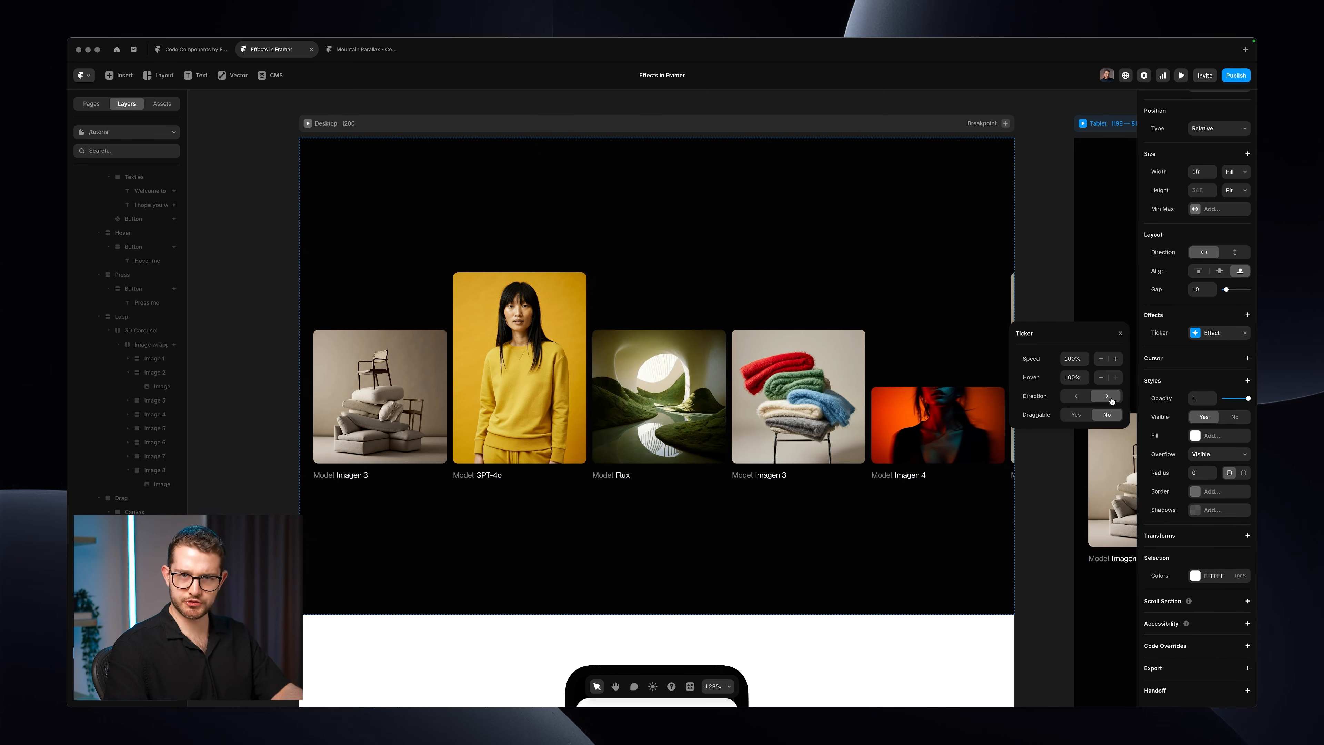
{"action": "left_click", "coordinate": [1080, 400]}
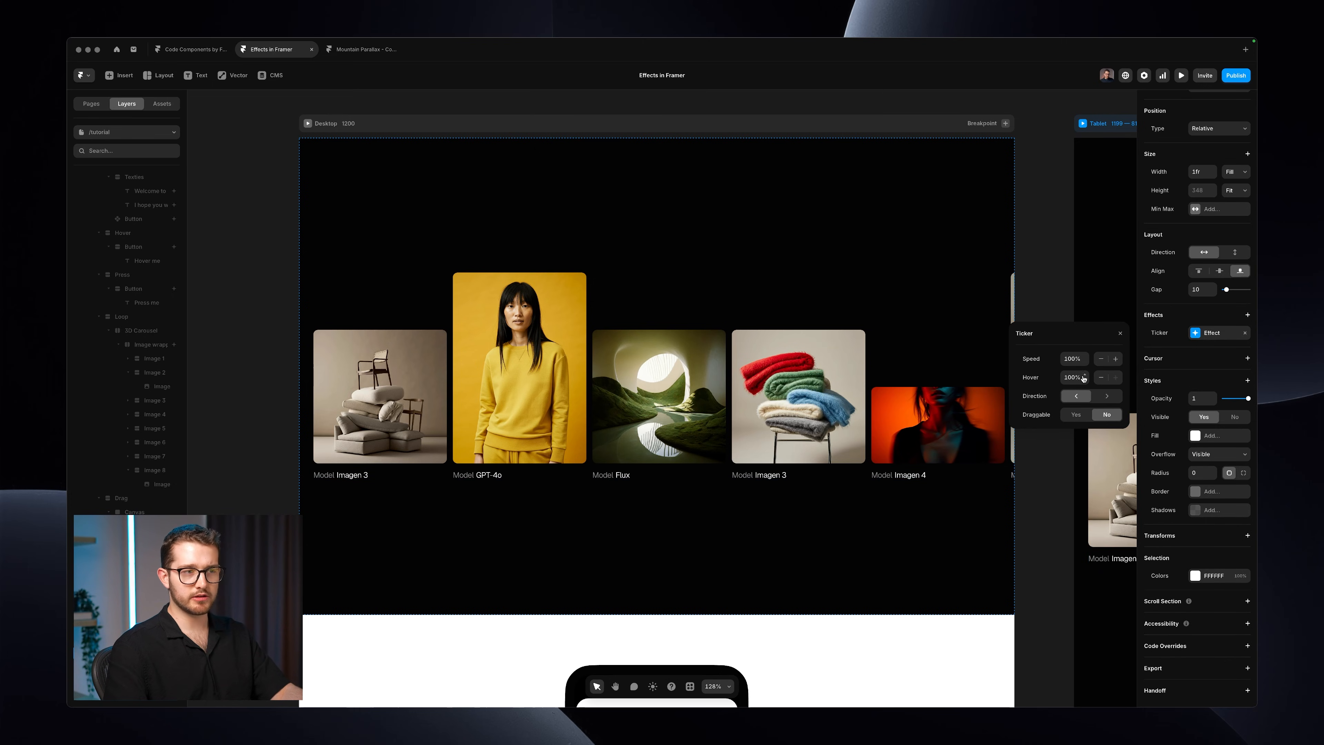
{"action": "left_click", "coordinate": [1098, 395]}
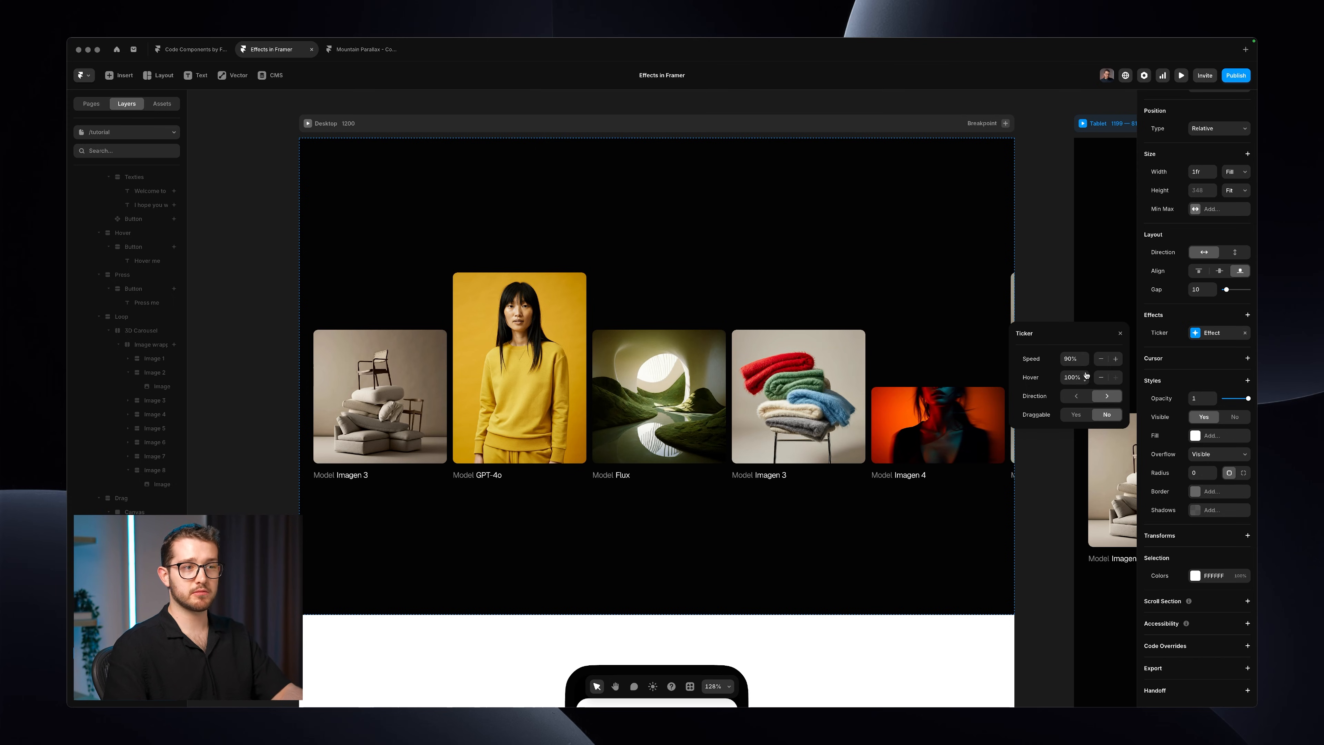
{"action": "left_click_drag", "start_coordinate": [1086, 377], "coordinate": [1084, 383]}
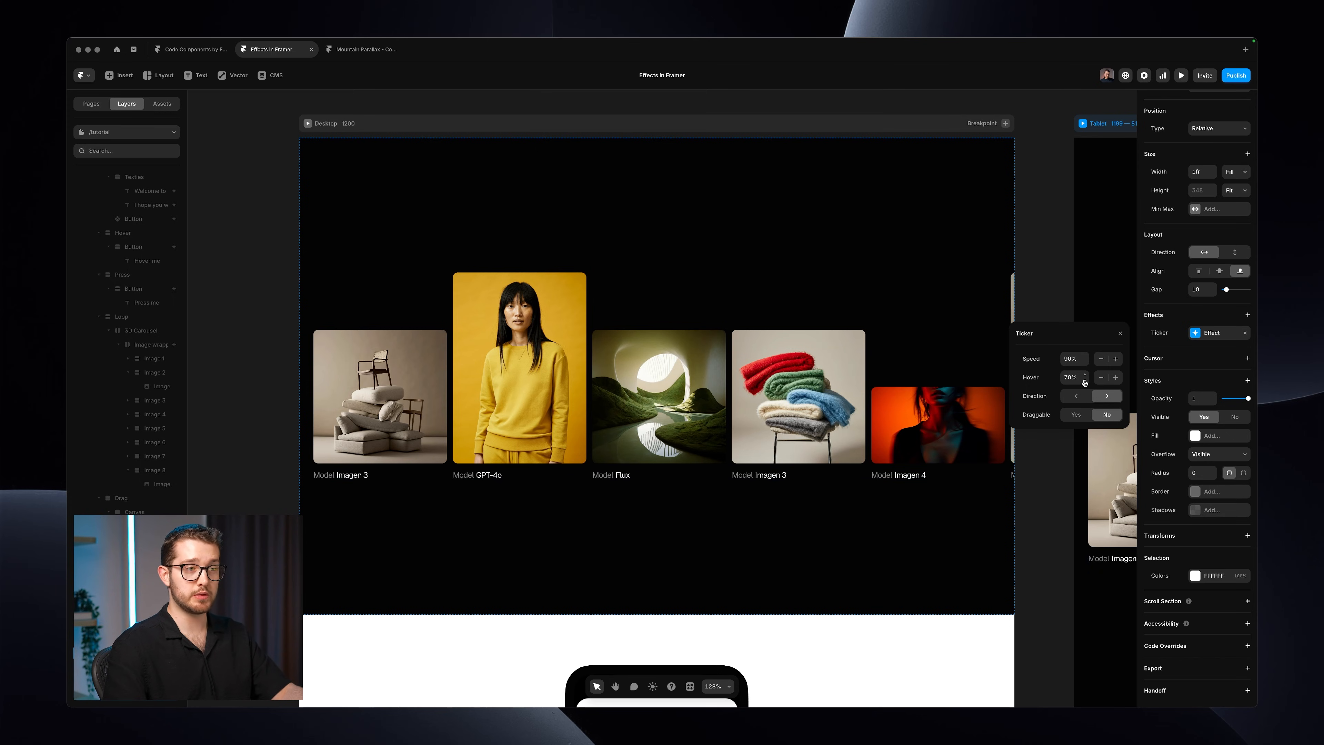
{"action": "left_click", "coordinate": [1085, 415]}
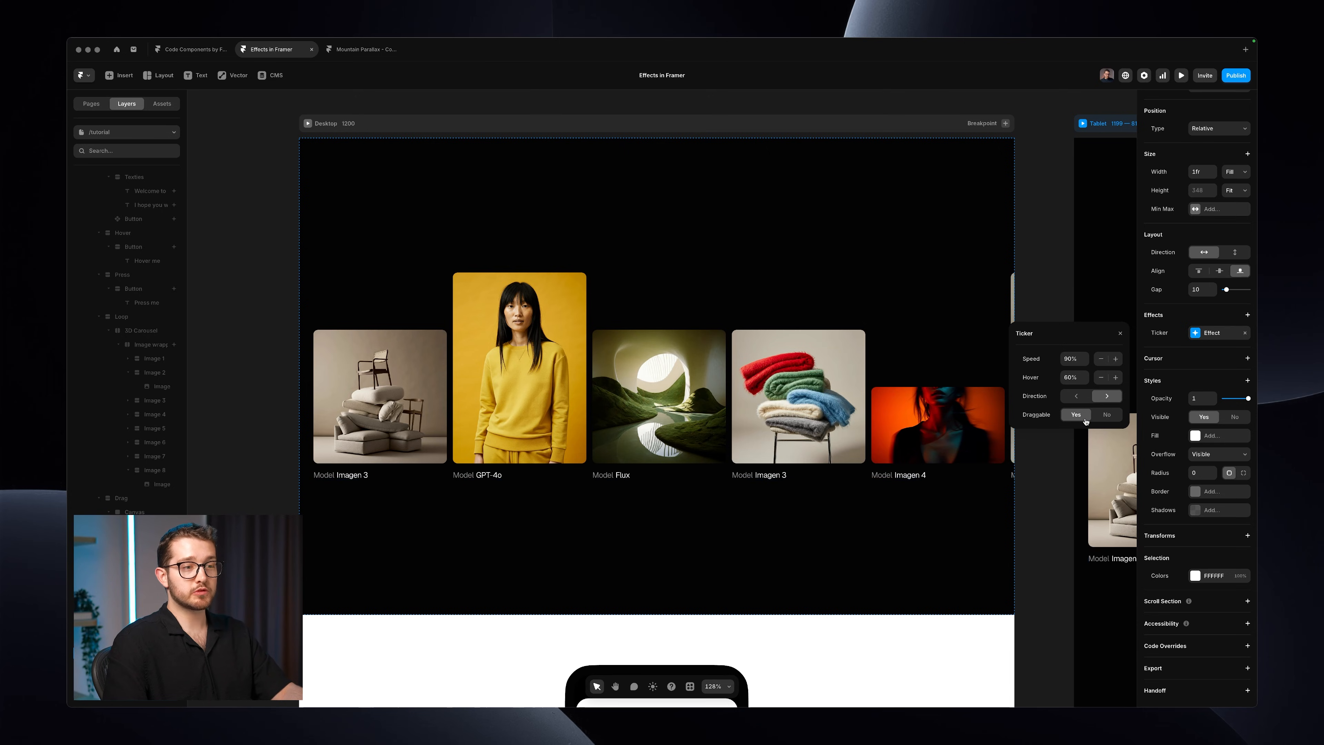
Step: Preview the page to watch the image ticker run, and return to the canvas
{"action": "left_click", "coordinate": [1048, 291]}
{"action": "key", "text": "super+p"}
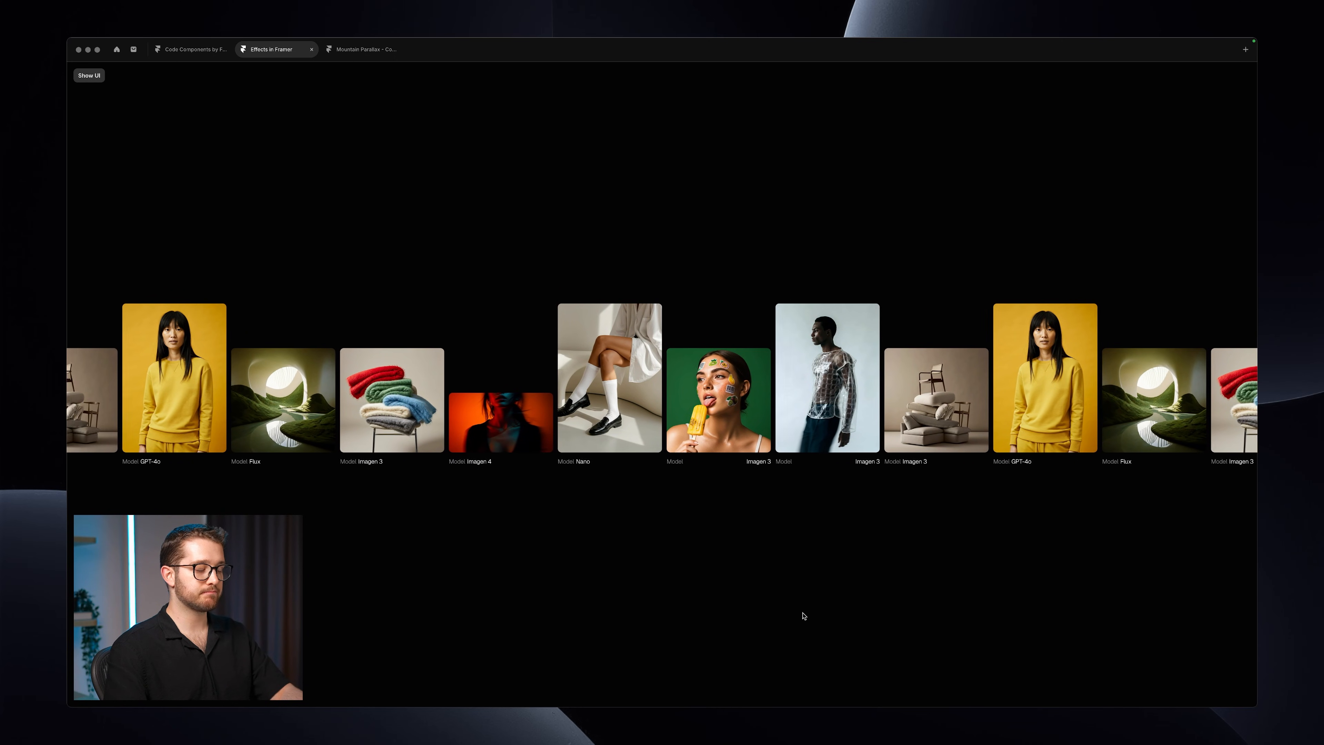
{"action": "key", "text": "Escape"}
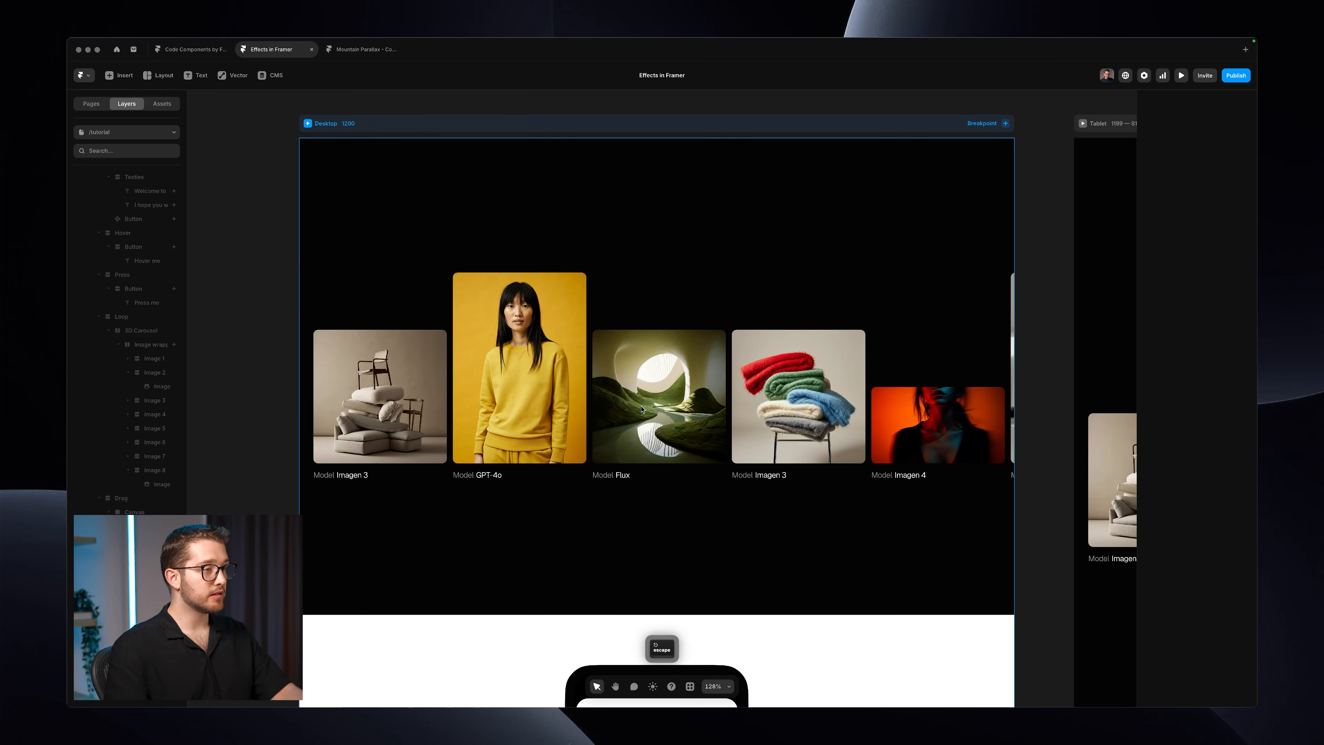
{"action": "left_click", "coordinate": [437, 287], "text": "super"}
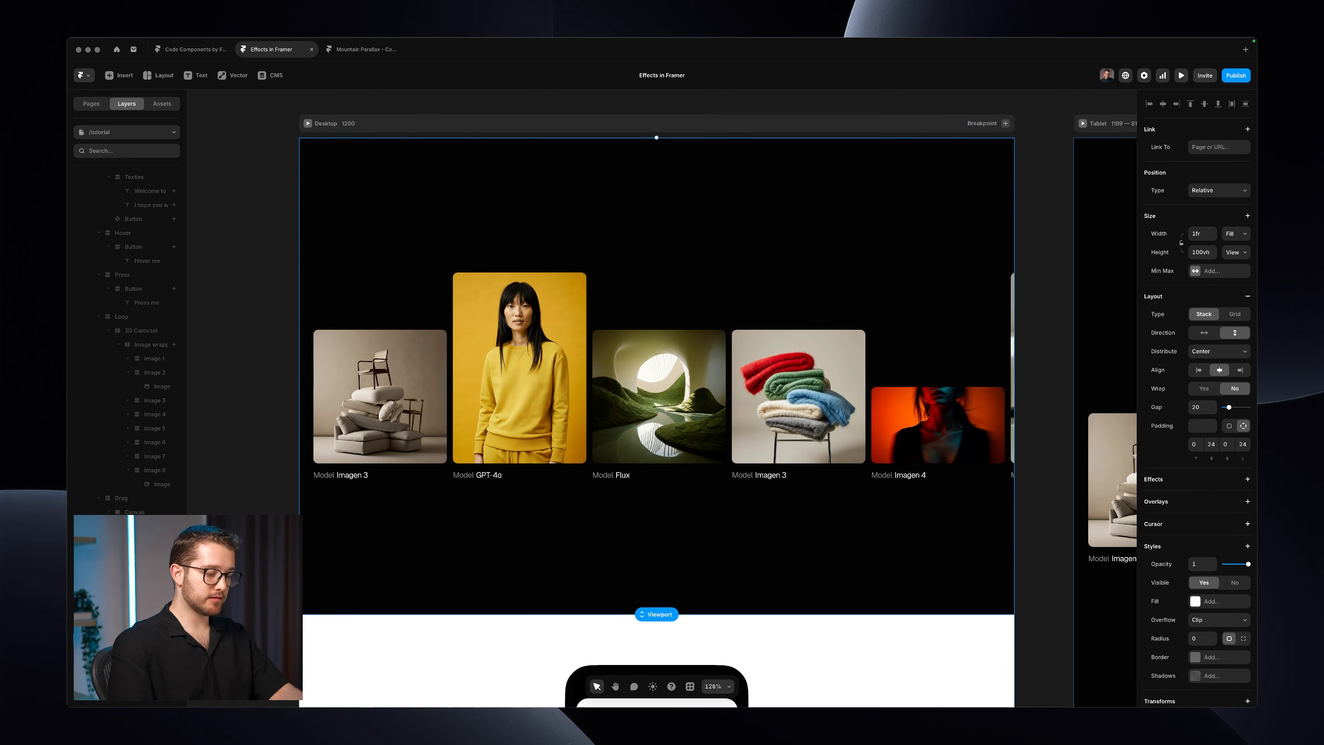
{"action": "key", "text": "super+é"}
{"action": "left_click", "coordinate": [666, 425]}
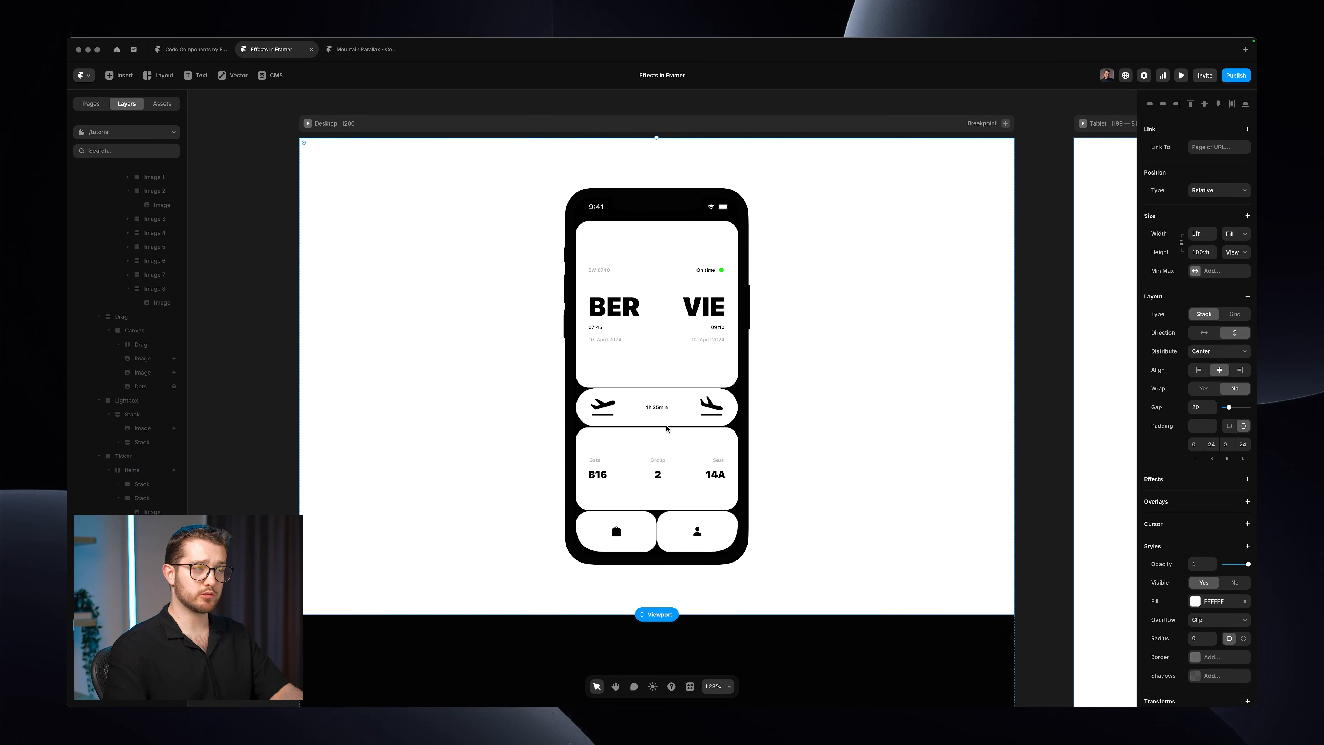
{"action": "scroll", "coordinate": [666, 425], "scroll_direction": "down", "scroll_amount": 5}
{"action": "scroll", "coordinate": [743, 356], "scroll_direction": "up", "scroll_amount": 3}
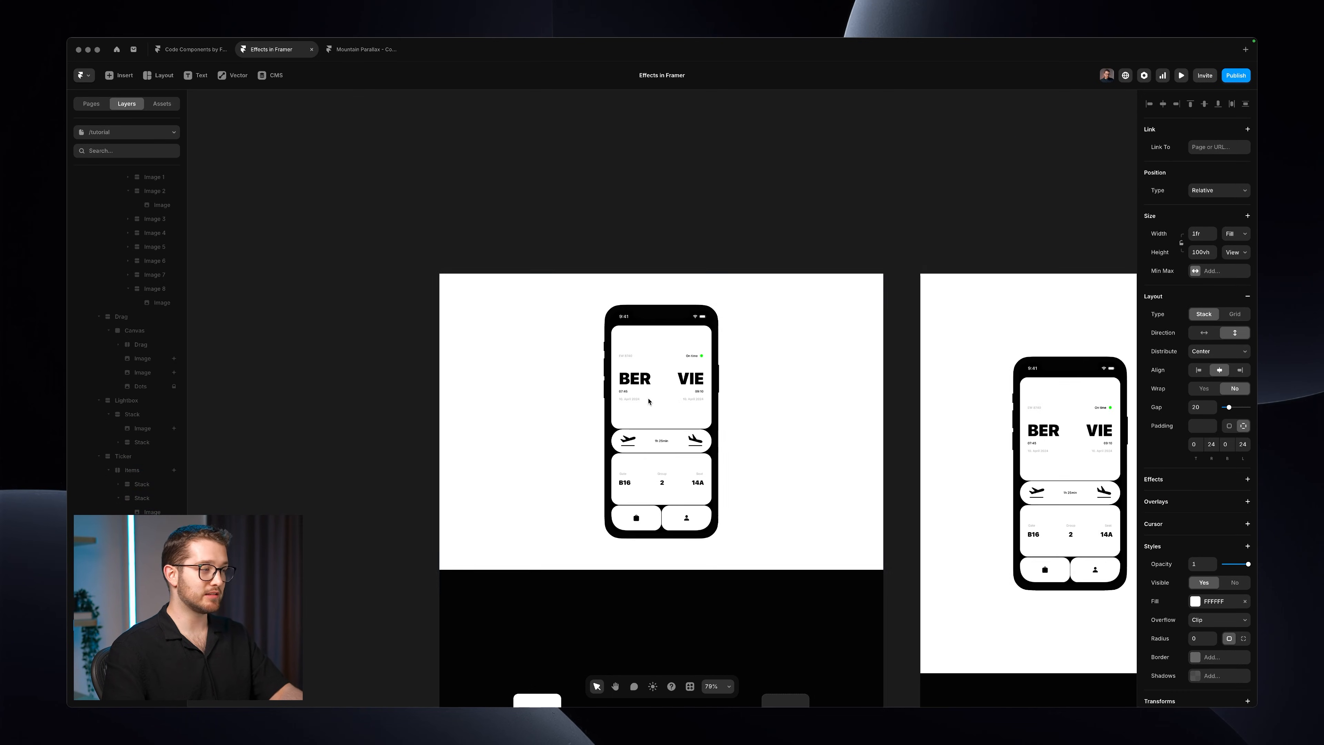
{"action": "key", "text": "super+z"}
{"action": "scroll", "coordinate": [585, 299], "scroll_direction": "down", "scroll_amount": 1}
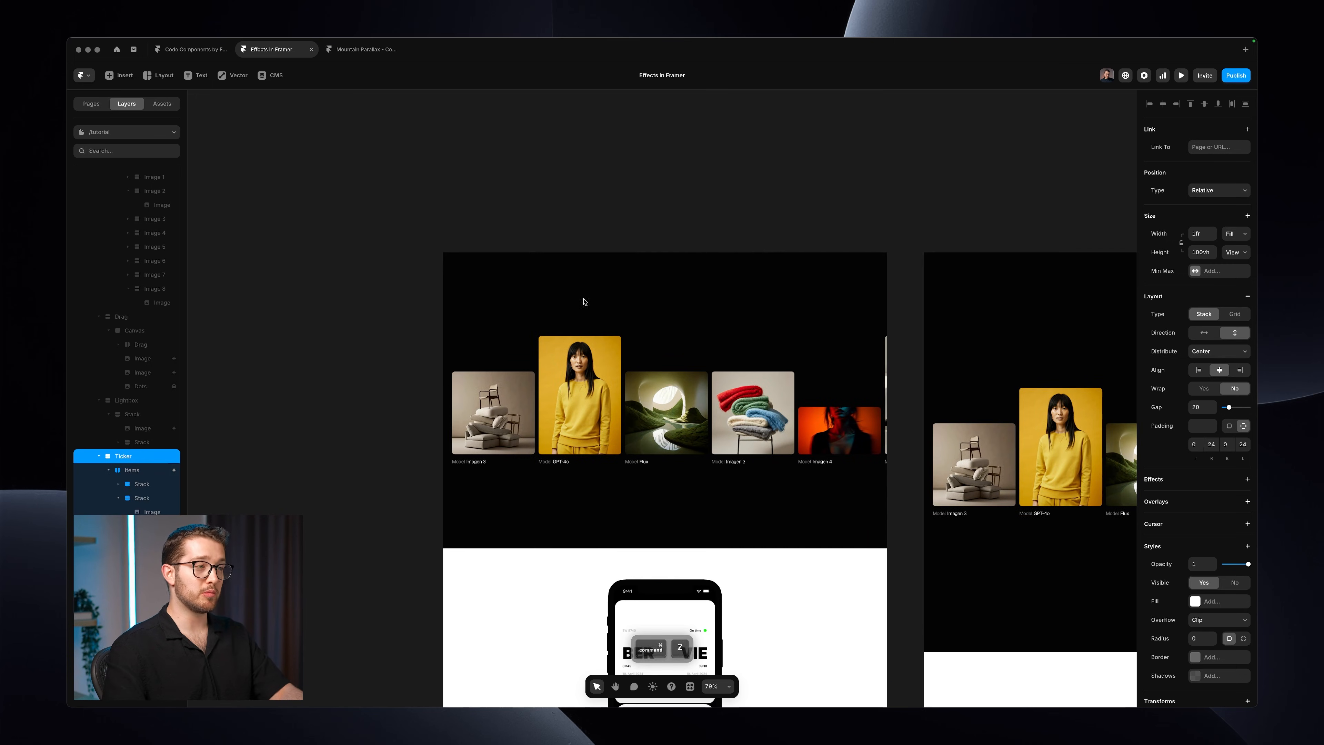
Step: Preview the Desktop page from the ticker down past the phone section, and return to the canvas
{"action": "left_click", "coordinate": [635, 244]}
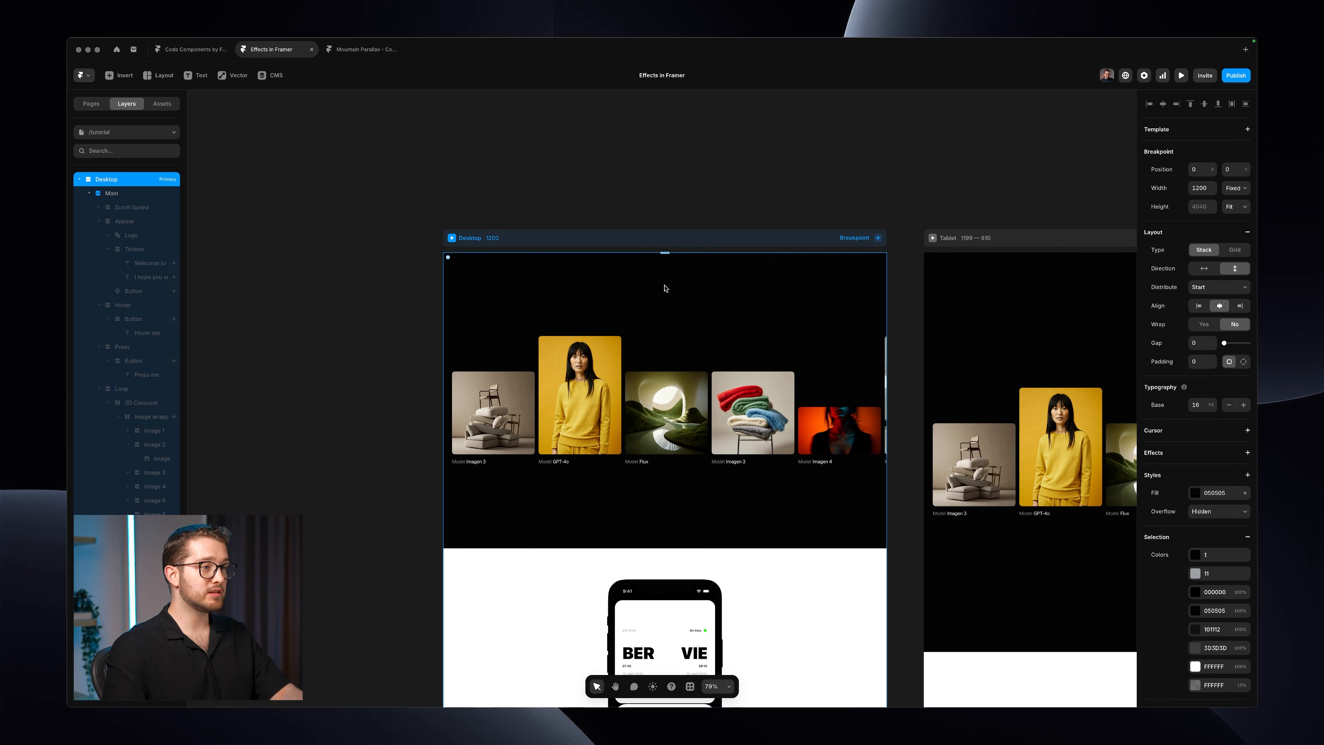
{"action": "scroll", "coordinate": [703, 370], "scroll_direction": "down", "scroll_amount": 2}
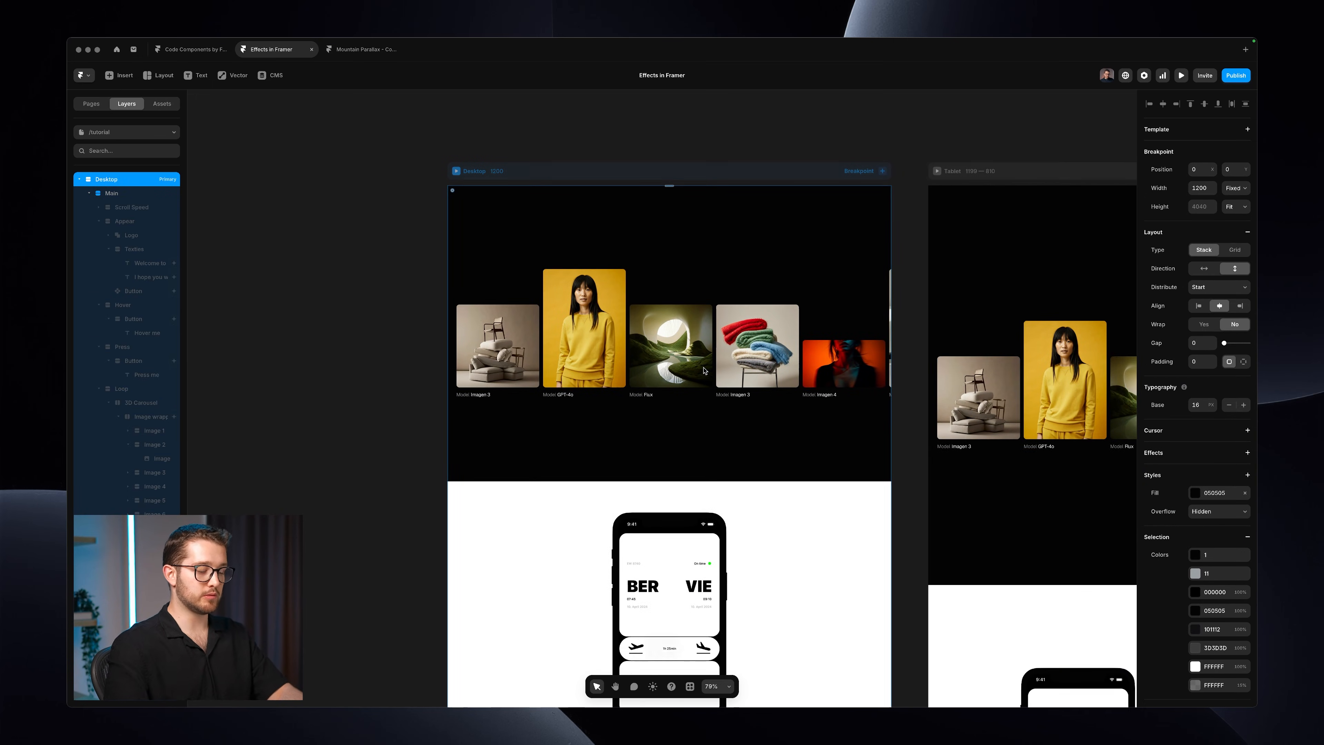
{"action": "key", "text": "super+backslash"}
{"action": "scroll", "coordinate": [703, 371], "scroll_direction": "down", "scroll_amount": 10}
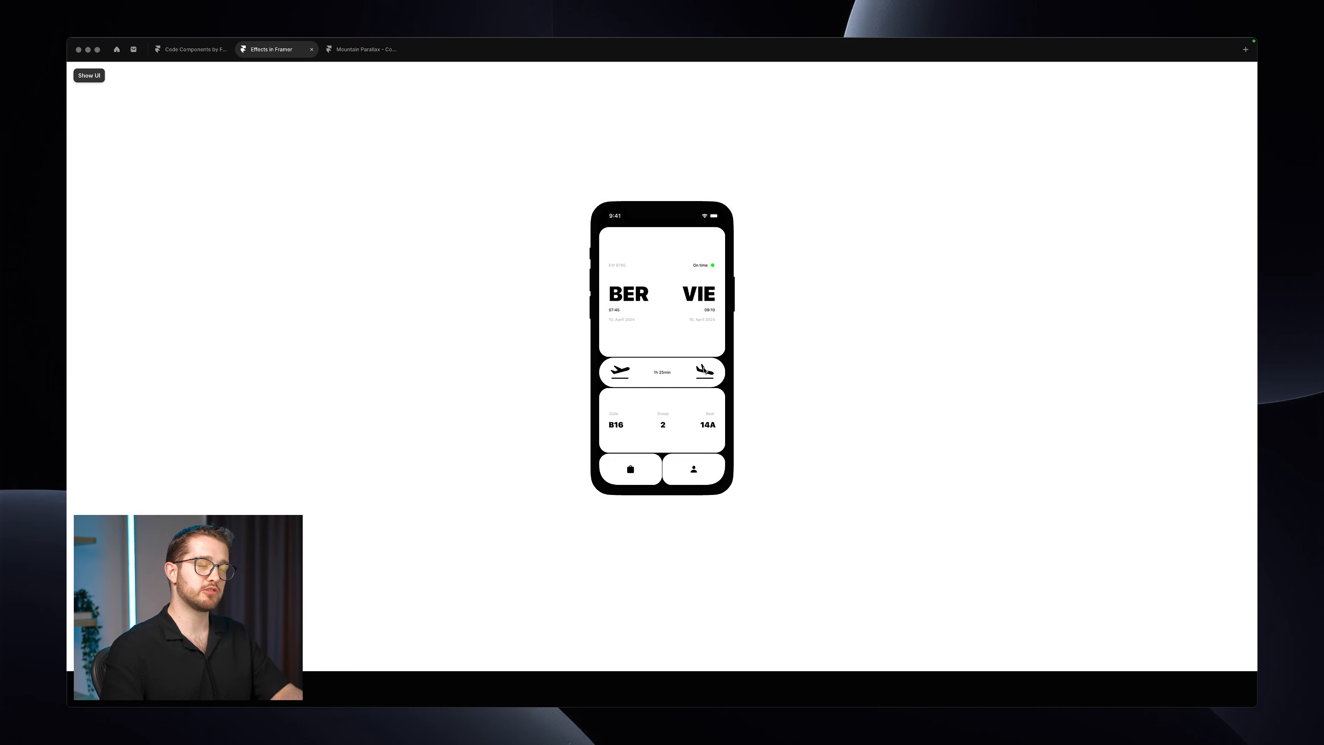
{"action": "scroll", "coordinate": [703, 370], "scroll_direction": "down", "scroll_amount": 2}
{"action": "key", "text": "super+backslash"}
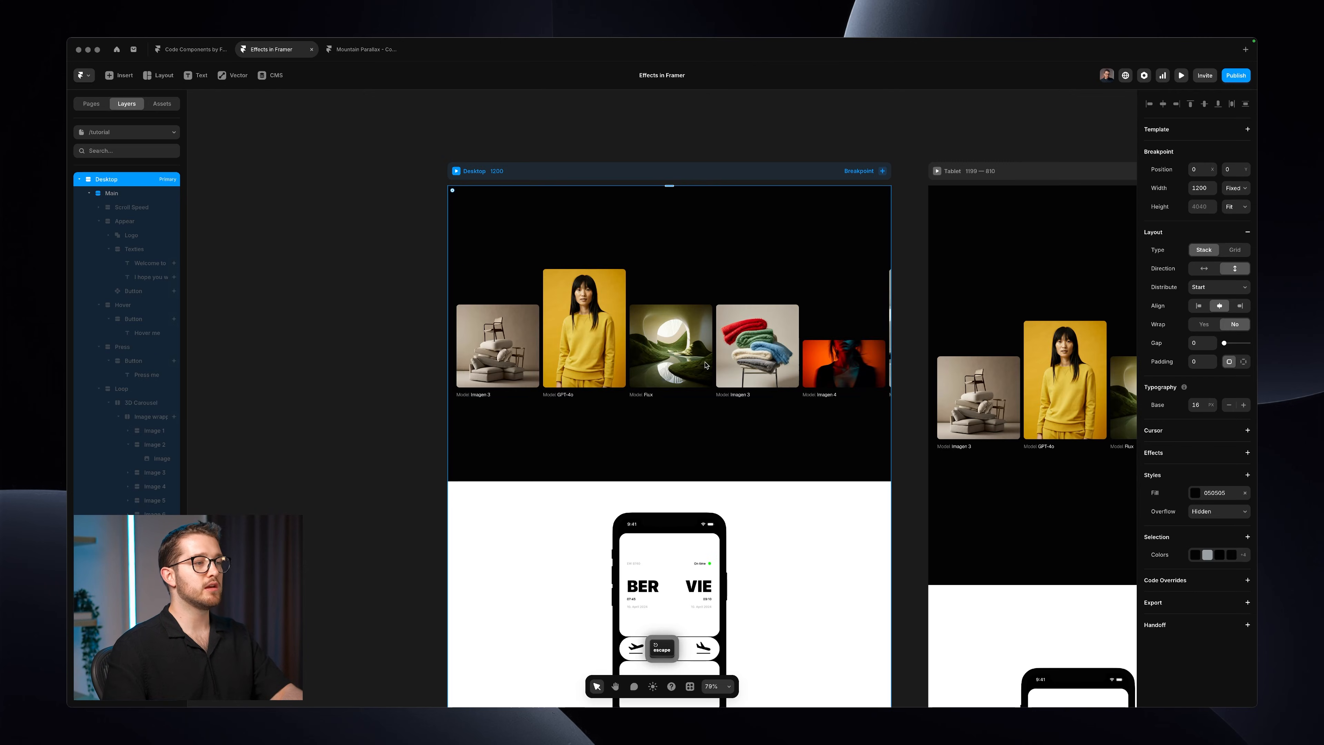
Step: Examine the boarding-pass images stacked inside the phone screen, ending with the top BER–VIE card selected
{"action": "scroll", "coordinate": [689, 417], "scroll_direction": "up", "scroll_amount": 5}
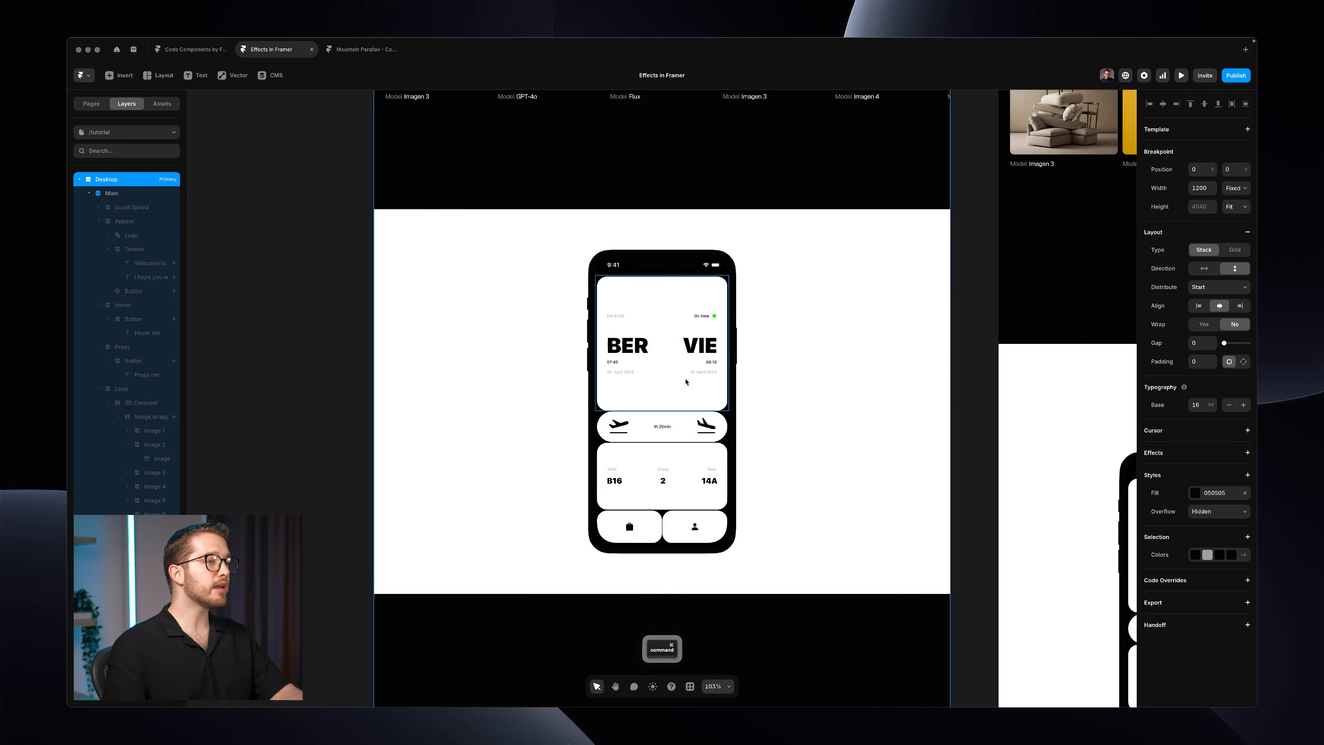
{"action": "left_click", "coordinate": [686, 382], "text": "super"}
{"action": "scroll", "coordinate": [686, 381], "scroll_direction": "down", "scroll_amount": 1}
{"action": "scroll", "coordinate": [687, 381], "scroll_direction": "up", "scroll_amount": 4}
{"action": "scroll", "coordinate": [686, 382], "scroll_direction": "left", "scroll_amount": 1}
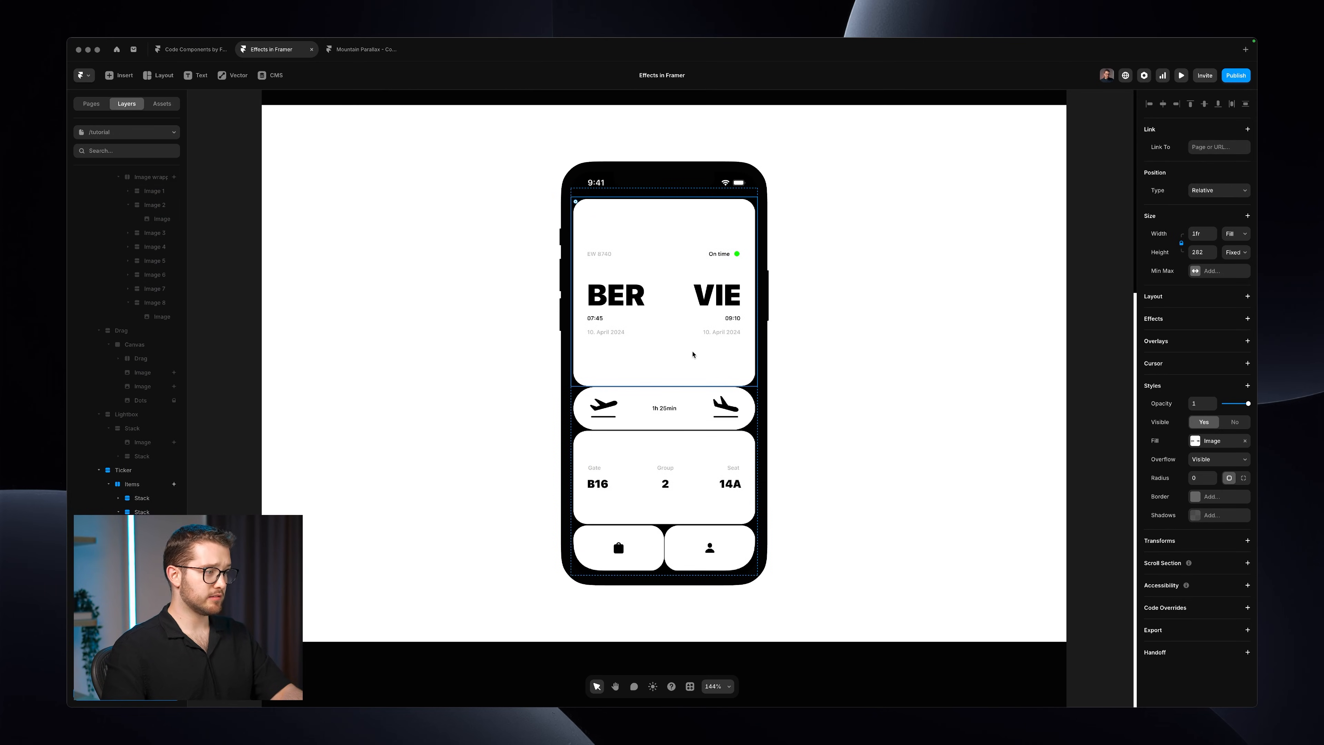
{"action": "scroll", "coordinate": [693, 354], "scroll_direction": "down", "scroll_amount": 1}
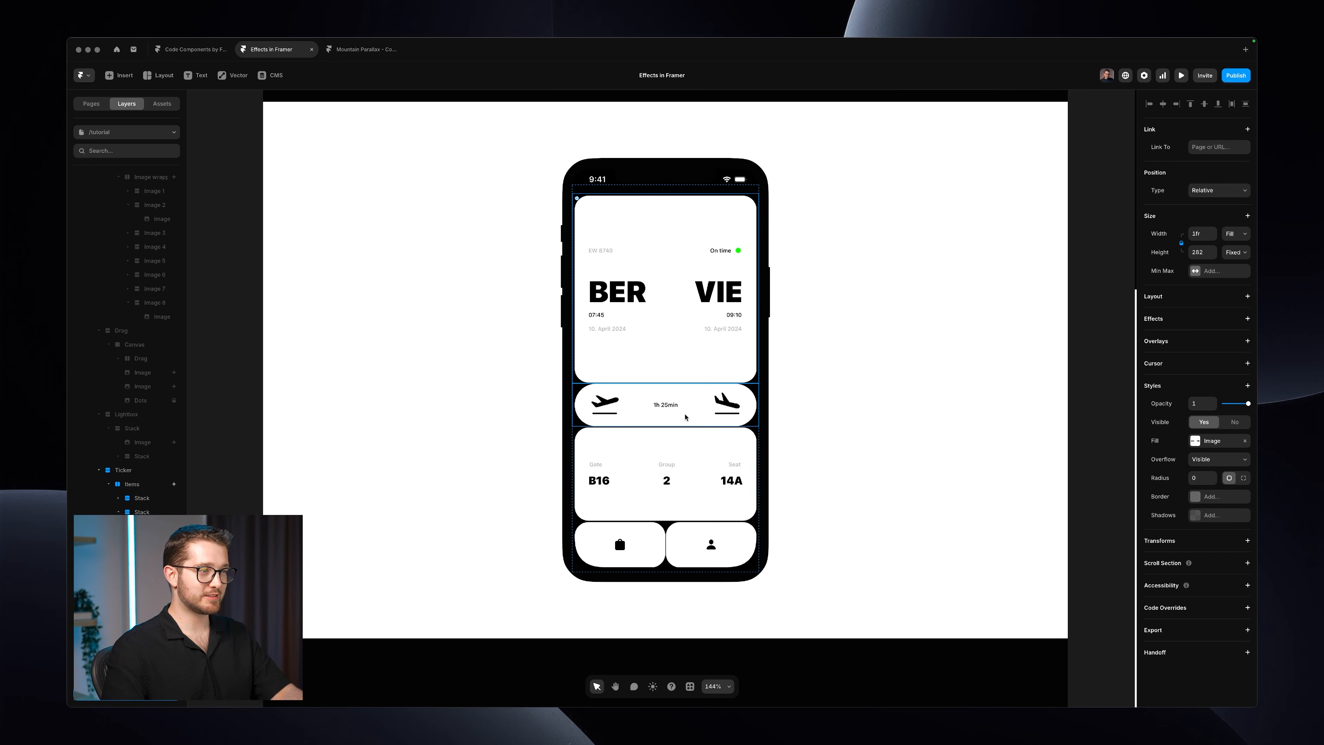
{"action": "left_click", "coordinate": [654, 542]}
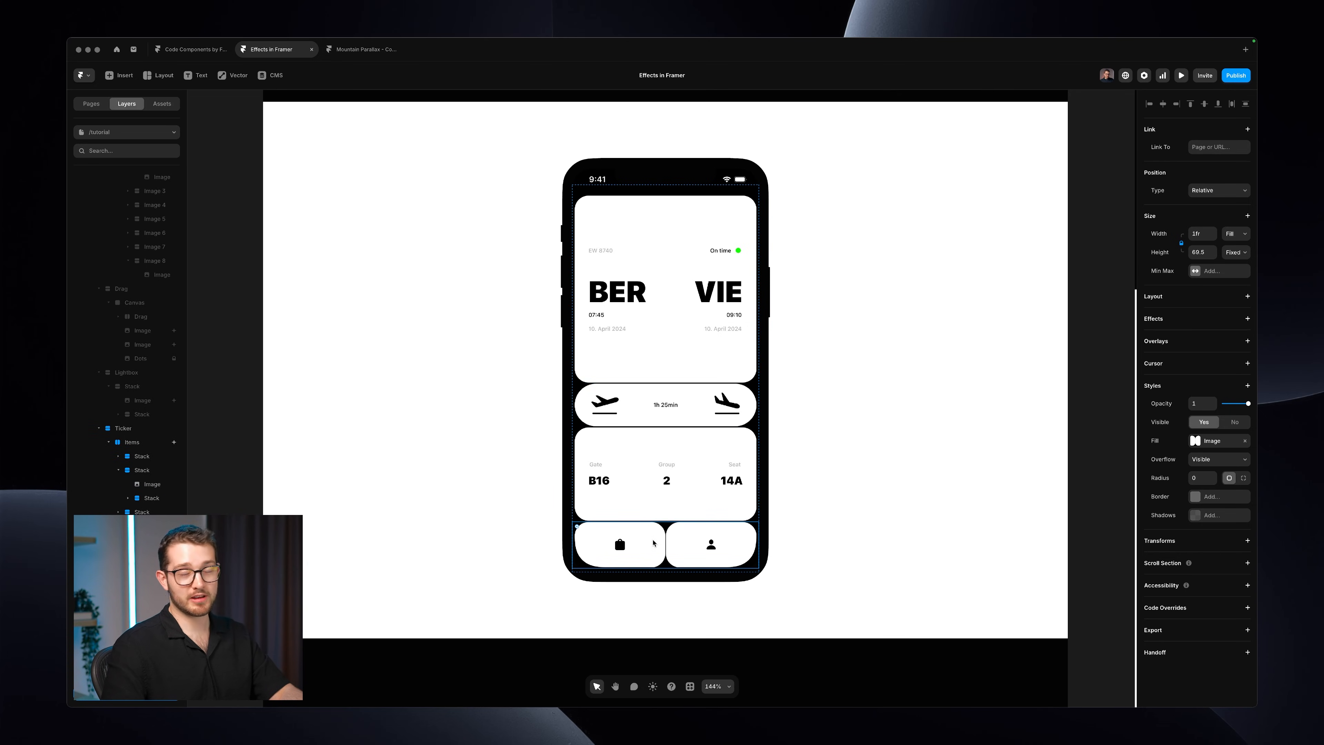
{"action": "left_click", "coordinate": [663, 347]}
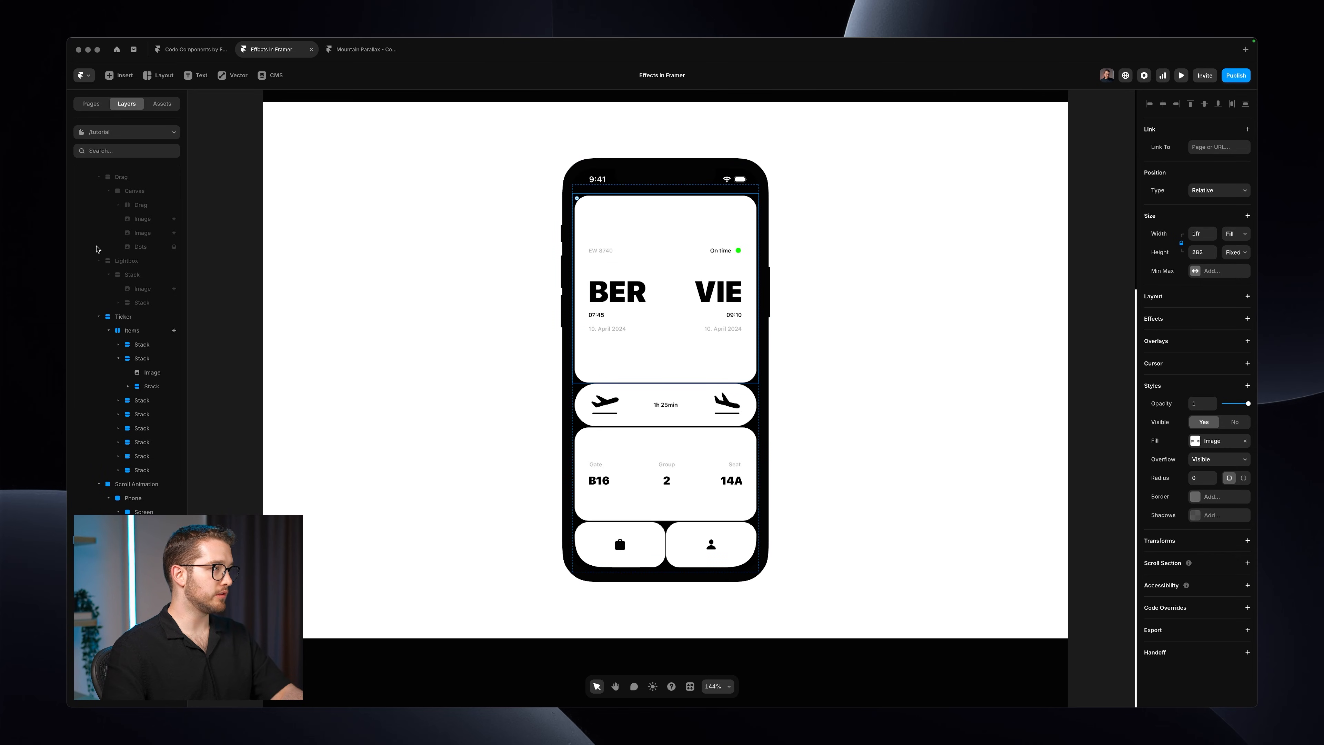
Step: Collapse the sections from Appear through Ticker in the layer tree
{"action": "scroll", "coordinate": [125, 313], "scroll_direction": "up", "scroll_amount": 10}
{"action": "scroll", "coordinate": [111, 209], "scroll_direction": "up", "scroll_amount": 2}
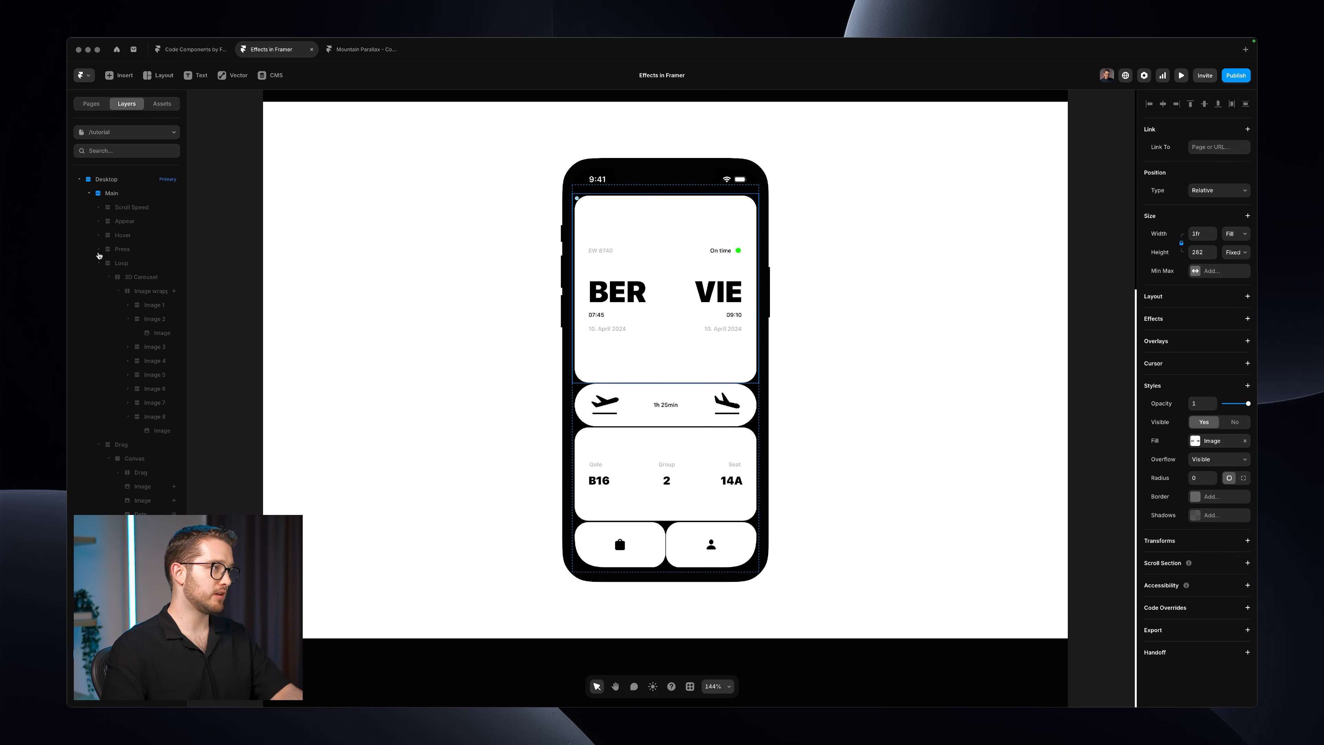
{"action": "left_click", "coordinate": [98, 263]}
{"action": "left_click", "coordinate": [99, 277]}
{"action": "left_click", "coordinate": [99, 292]}
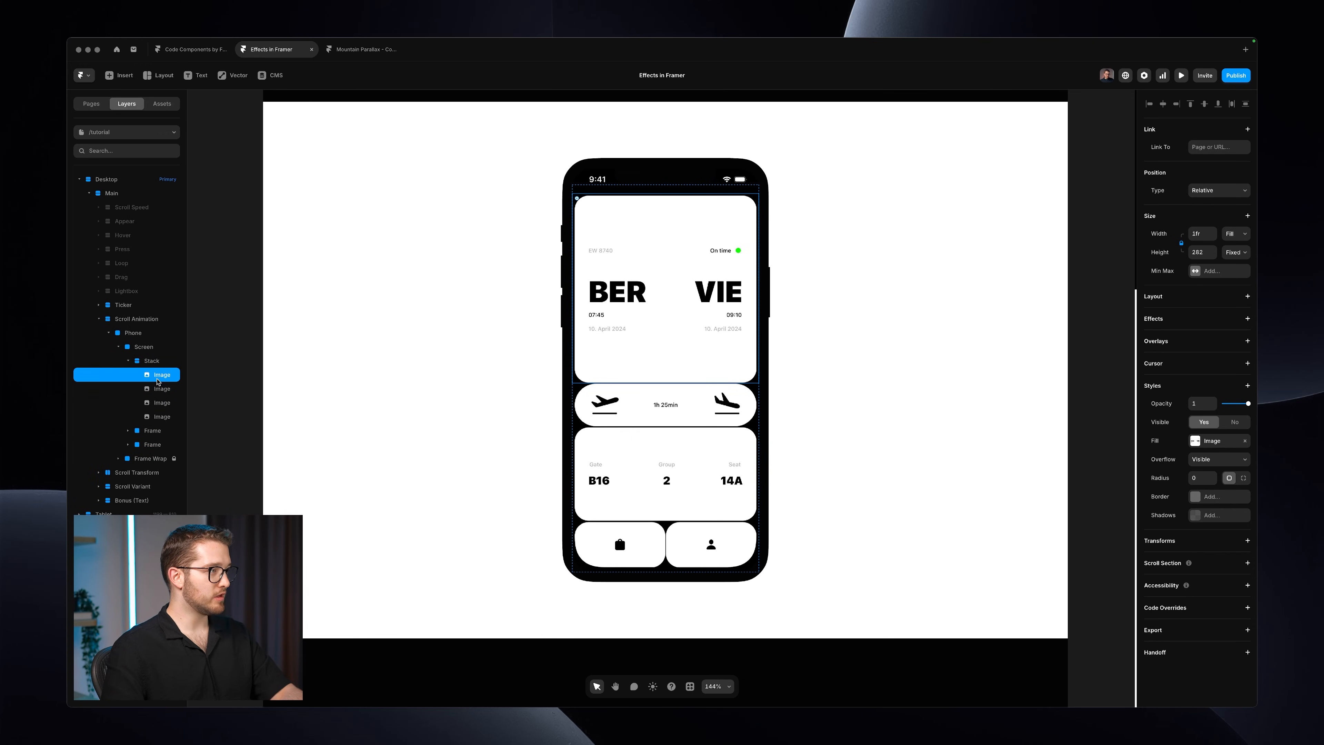
Step: Add a Scroll Animation effect to all four images in the phone's stack, keeping the Layer in View trigger
{"action": "left_click", "coordinate": [162, 417], "text": "shift"}
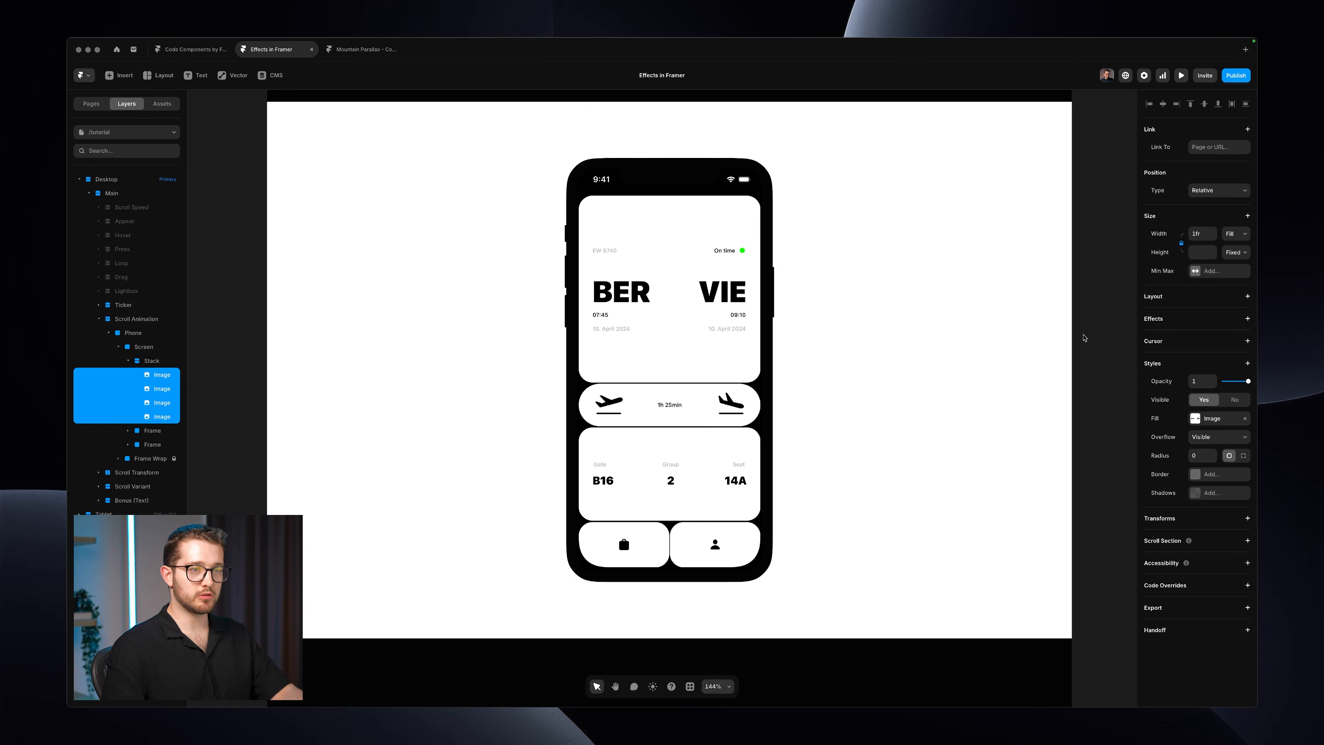
{"action": "left_click", "coordinate": [1203, 321]}
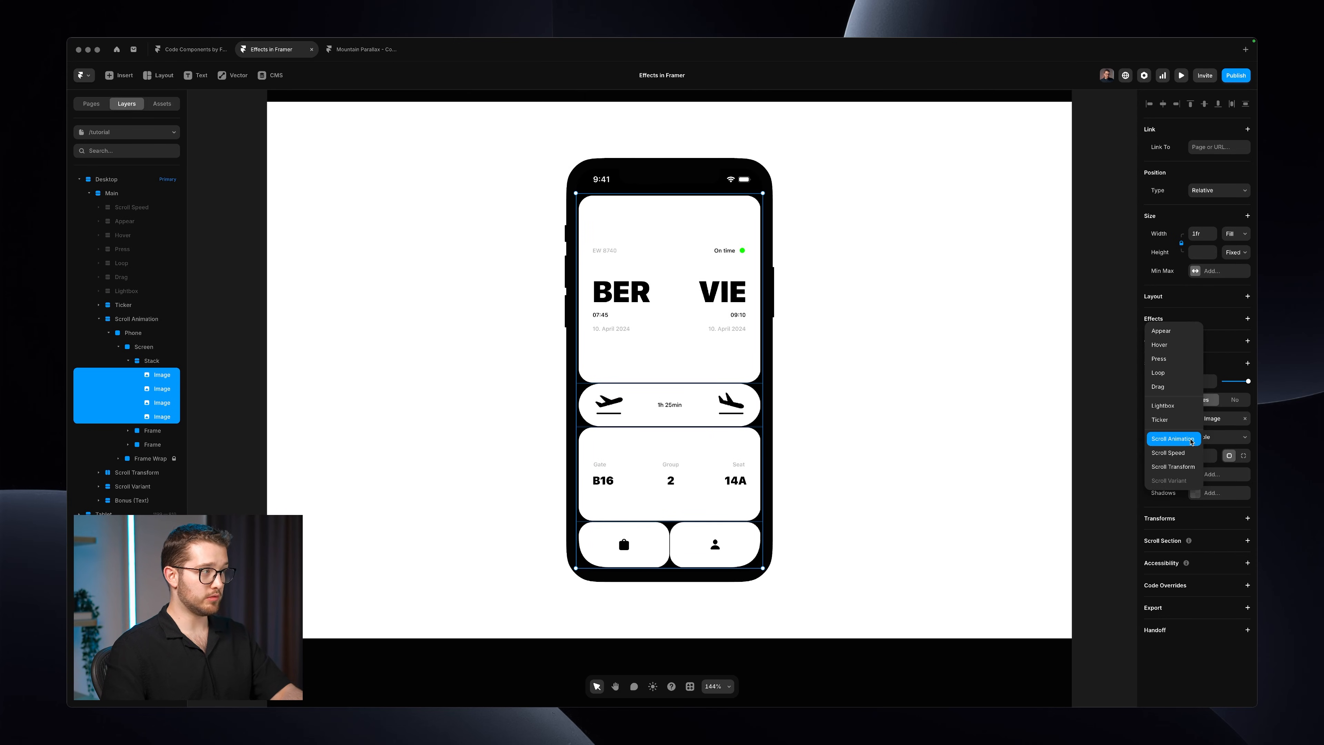
{"action": "left_click", "coordinate": [1191, 440]}
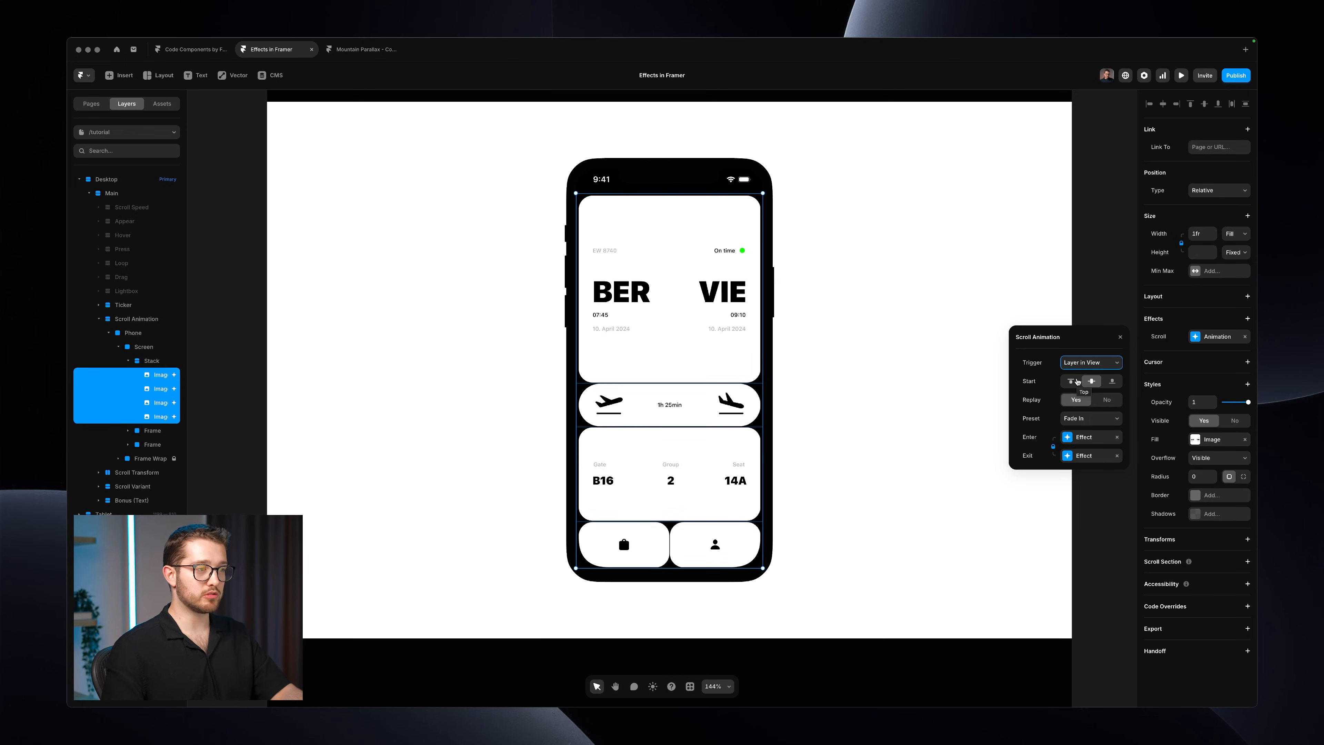
{"action": "key", "text": "alt"}
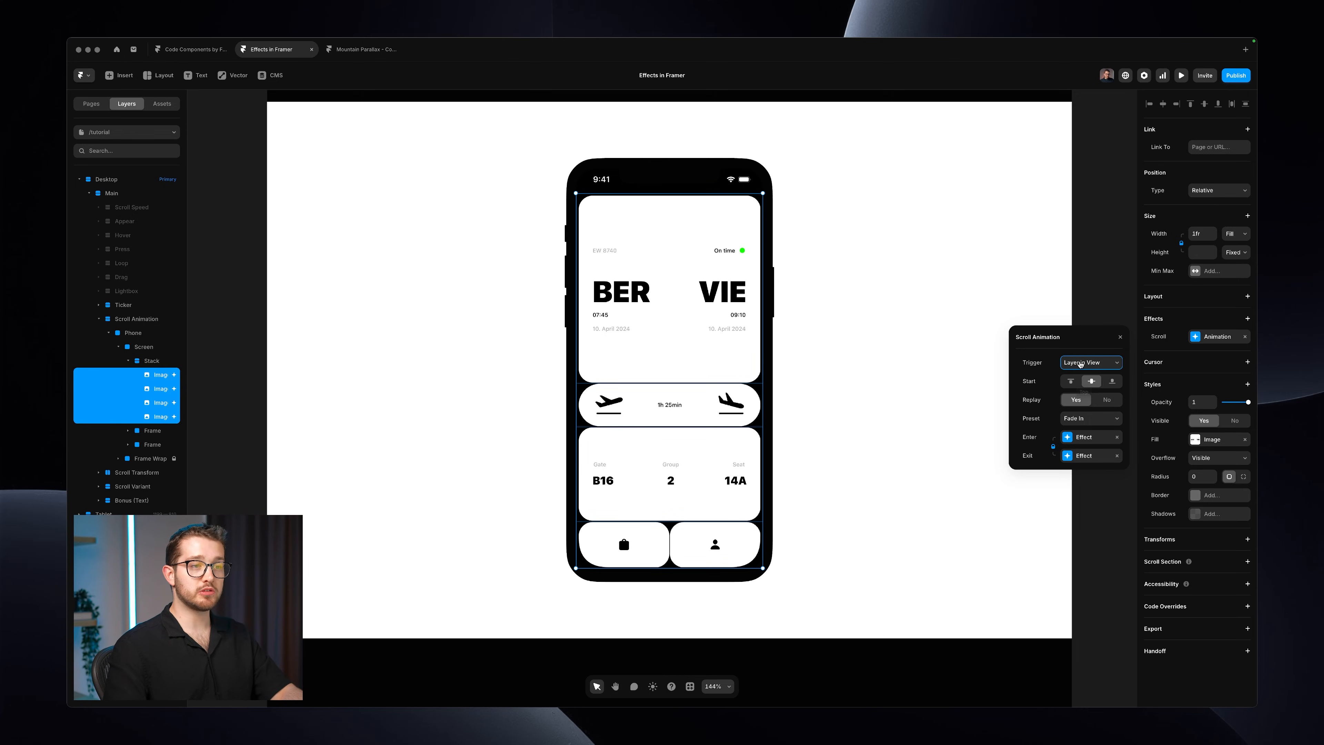
{"action": "left_click", "coordinate": [1080, 364]}
{"action": "left_click", "coordinate": [1081, 363]}
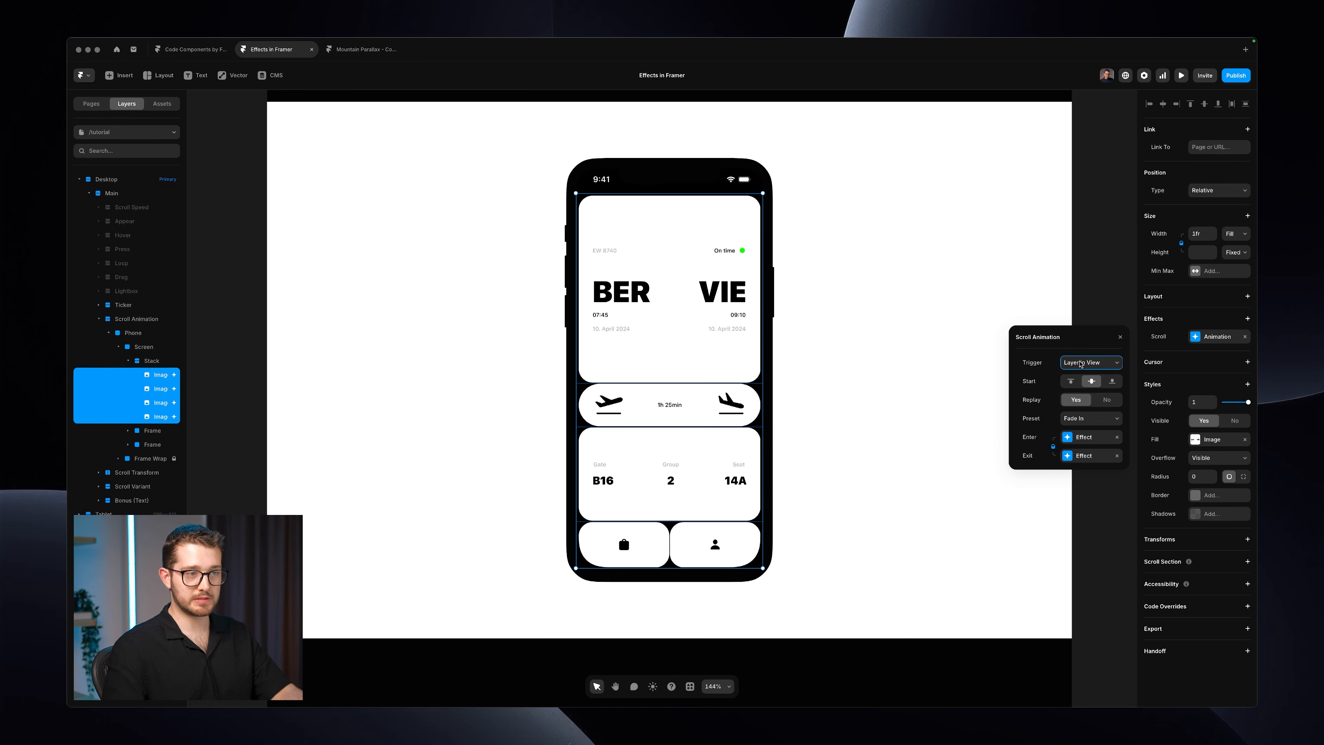
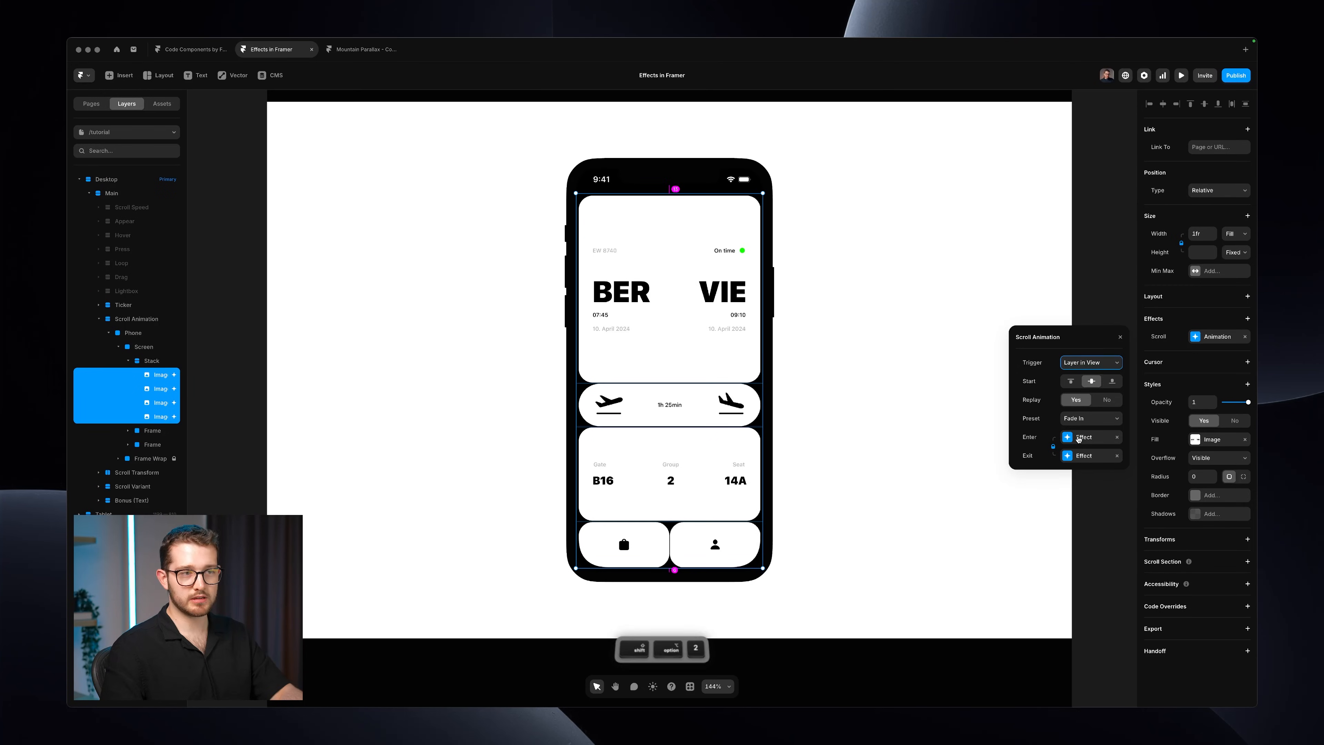
Step: Preview the page and move back and forth between the ticker and the phone section to test the scroll animation
{"action": "left_click", "coordinate": [1049, 304]}
{"action": "key", "text": "super+p"}
{"action": "scroll", "coordinate": [1050, 303], "scroll_direction": "down", "scroll_amount": 10}
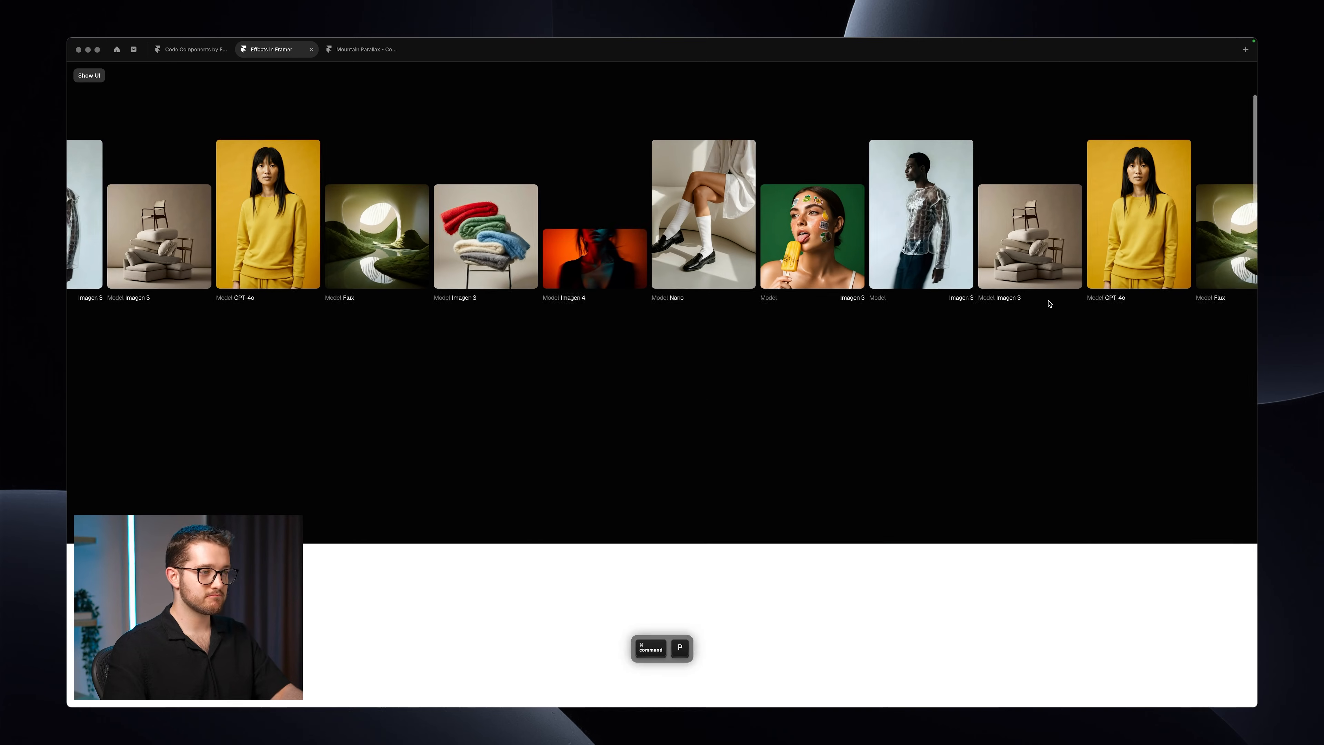
{"action": "scroll", "coordinate": [1049, 303], "scroll_direction": "up", "scroll_amount": 10}
{"action": "scroll", "coordinate": [1050, 303], "scroll_direction": "down", "scroll_amount": 10}
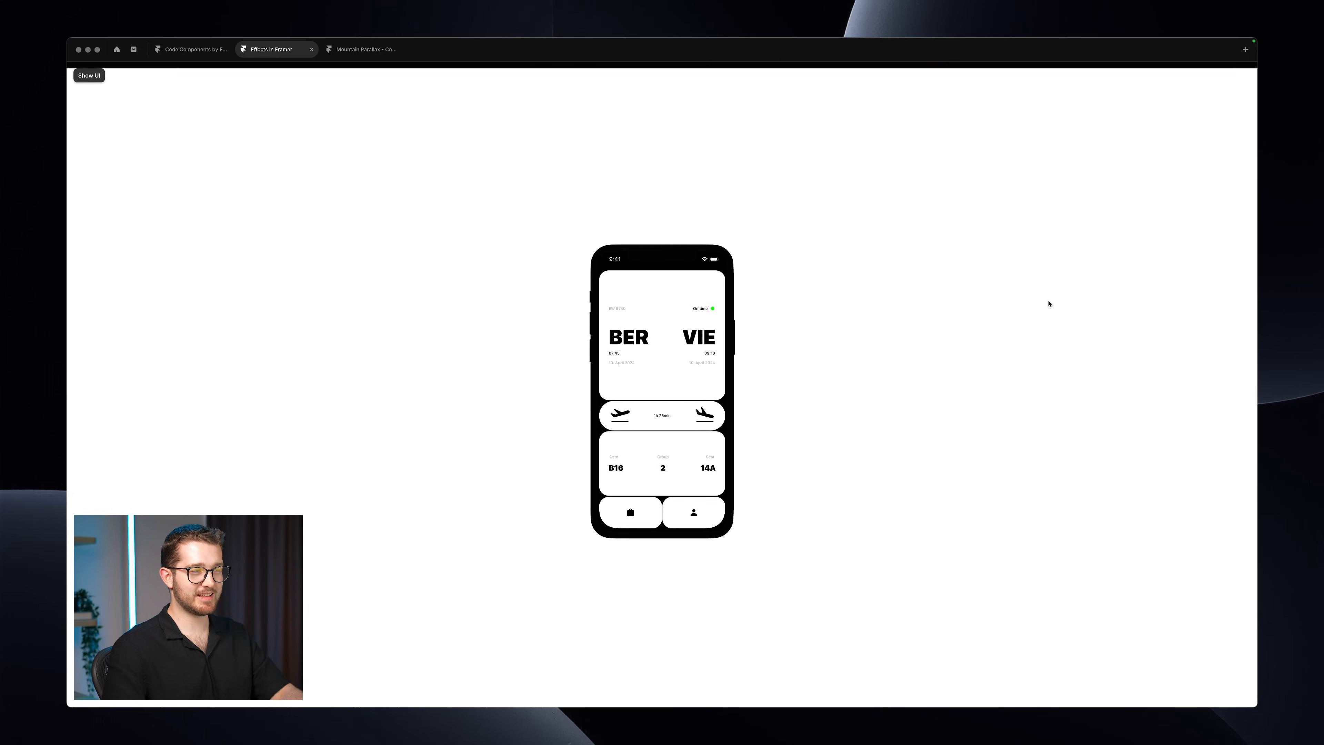
{"action": "scroll", "coordinate": [1049, 303], "scroll_direction": "up", "scroll_amount": 10}
{"action": "scroll", "coordinate": [1050, 304], "scroll_direction": "down", "scroll_amount": 10}
{"action": "scroll", "coordinate": [1049, 303], "scroll_direction": "up", "scroll_amount": 10}
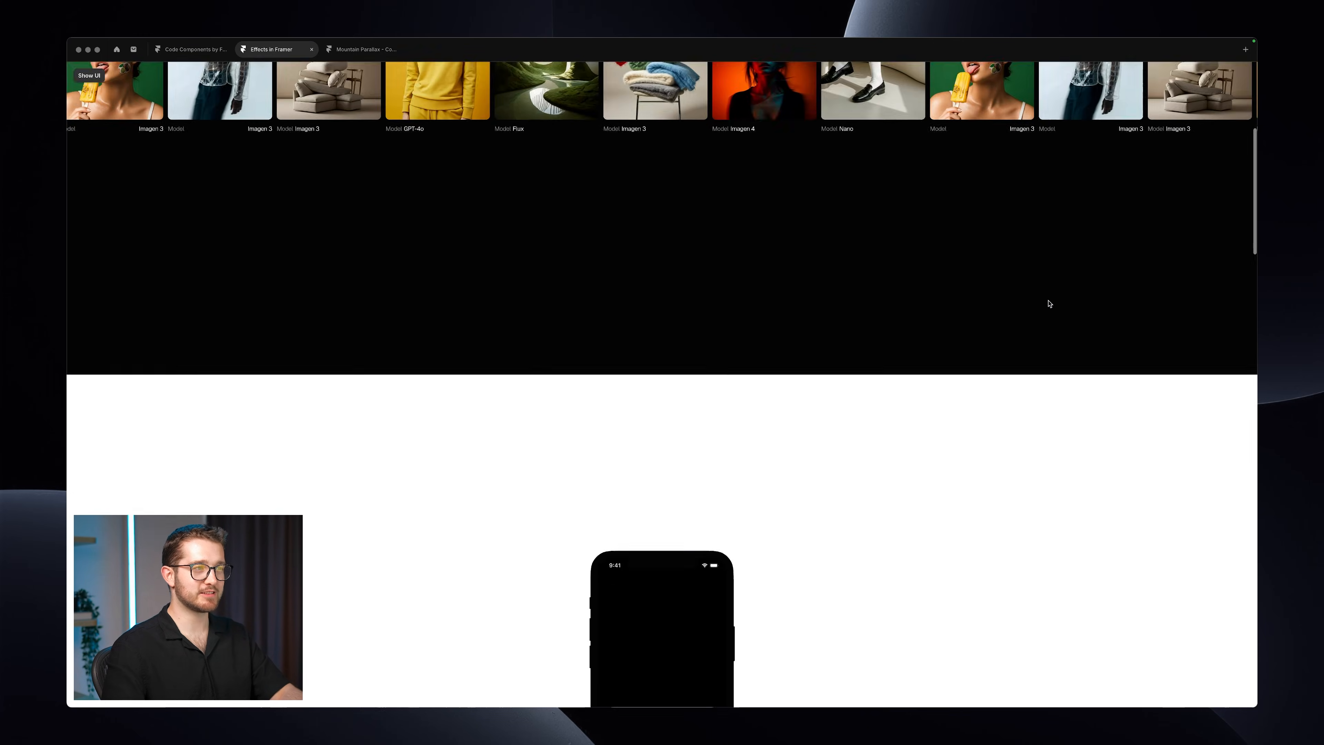
Step: Exit the preview and set the vertical offset to 40 in the Enter & Exit effect of all four phone images
{"action": "scroll", "coordinate": [1050, 303], "scroll_direction": "down", "scroll_amount": 10}
{"action": "key", "text": "Escape"}
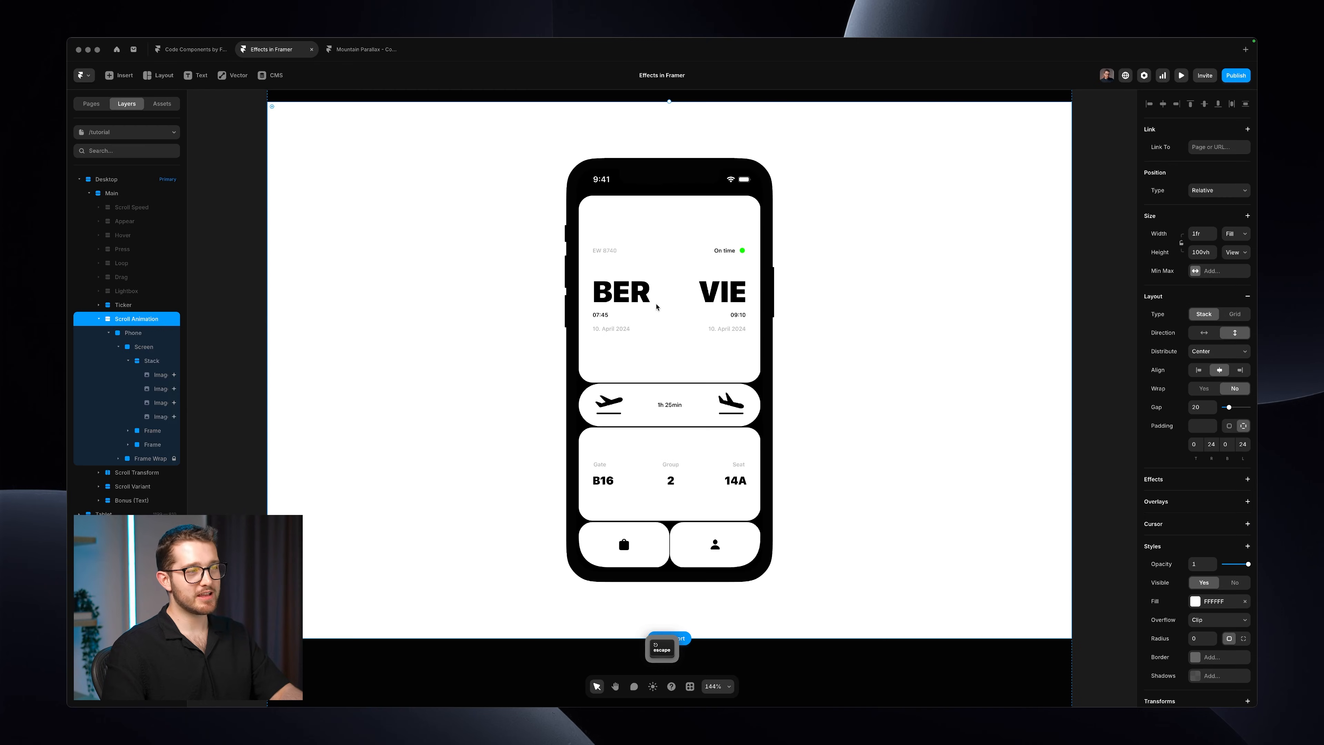
{"action": "left_click", "coordinate": [159, 374]}
{"action": "left_click", "coordinate": [159, 416], "text": "shift"}
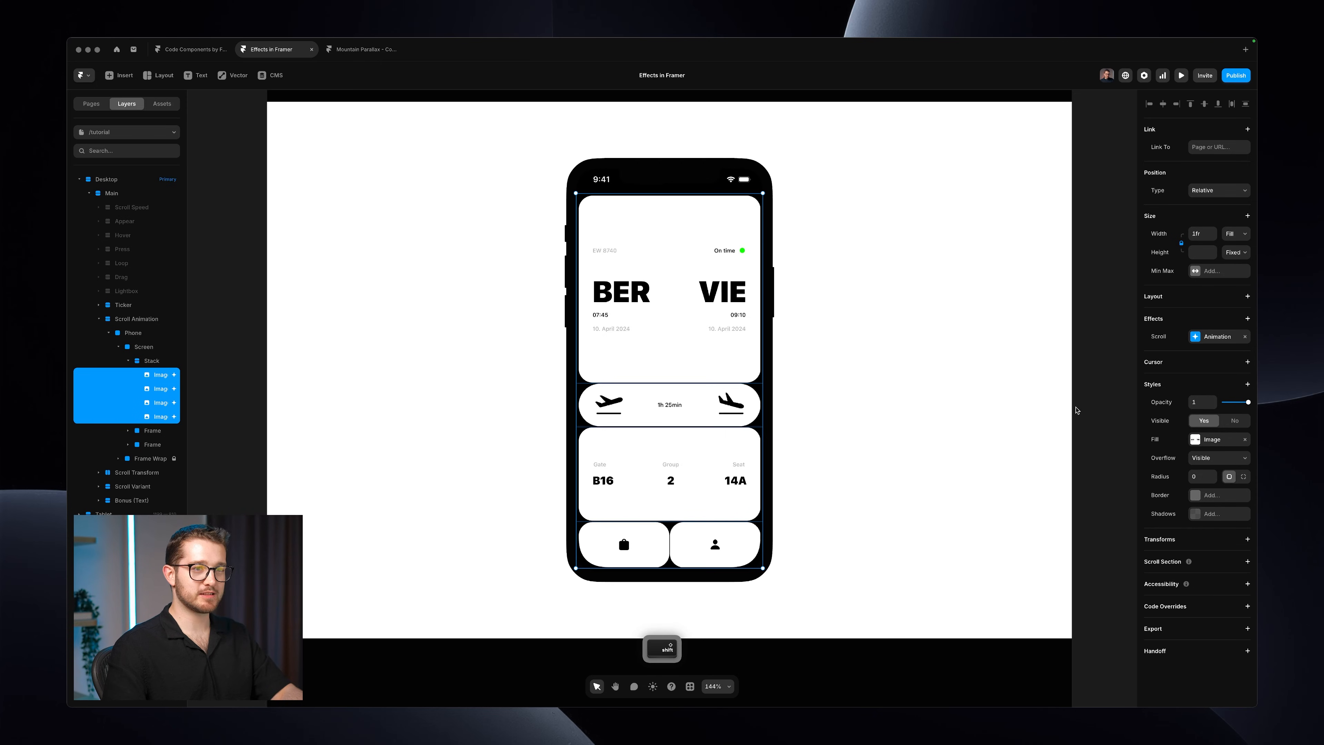
{"action": "left_click", "coordinate": [1219, 336]}
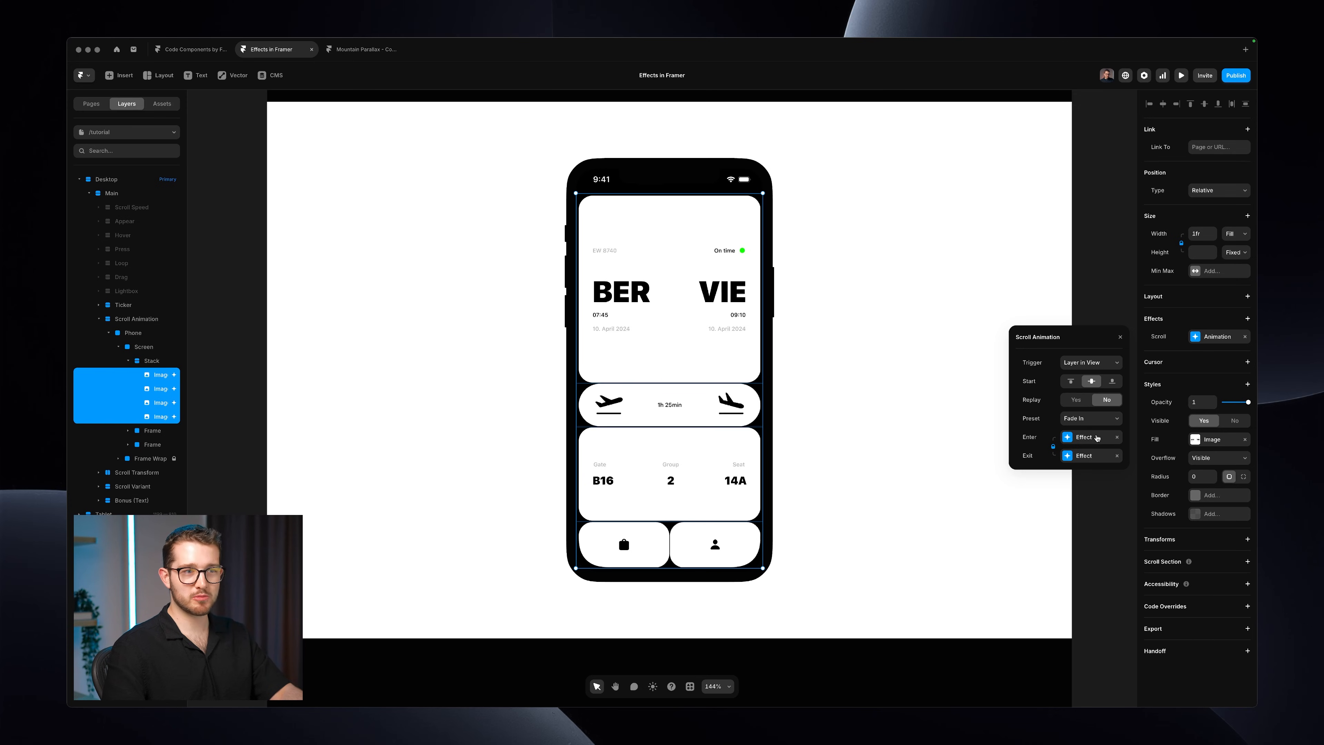
{"action": "left_click", "coordinate": [1096, 437]}
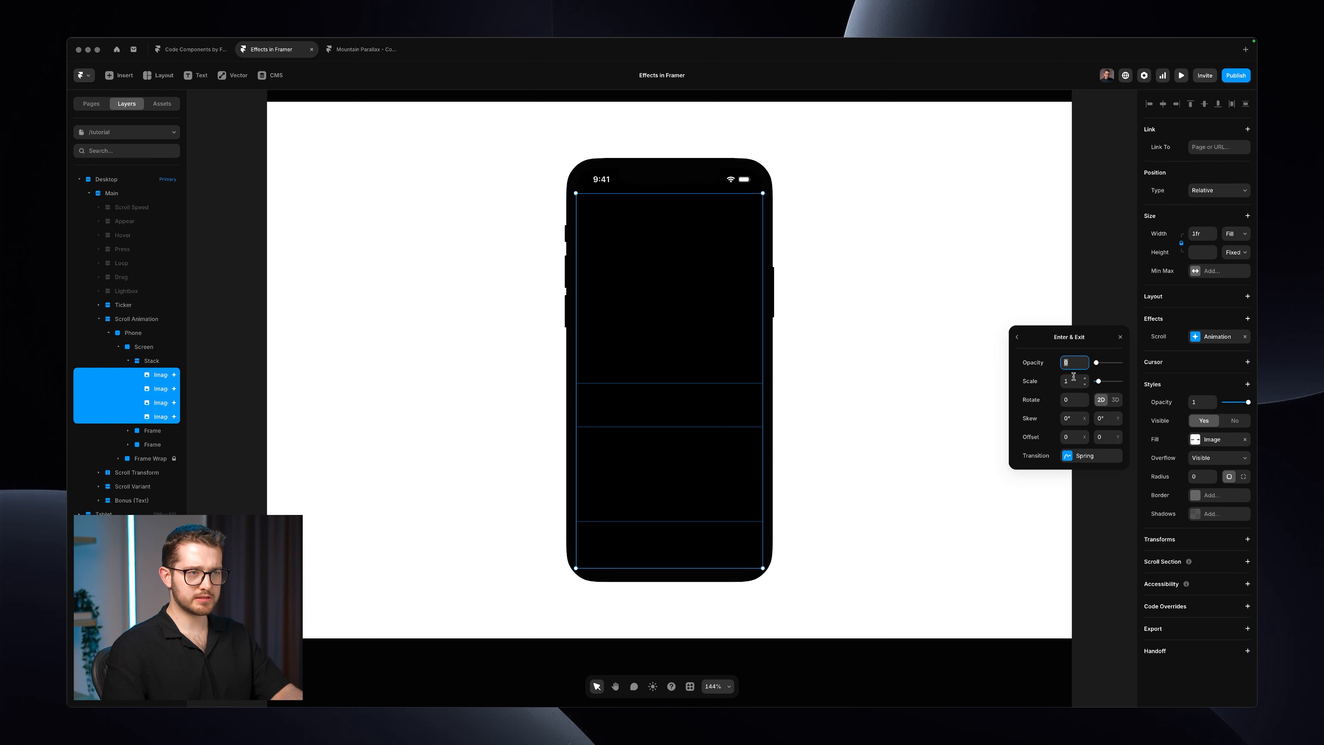
{"action": "left_click_drag", "start_coordinate": [1116, 438], "coordinate": [1116, 421]}
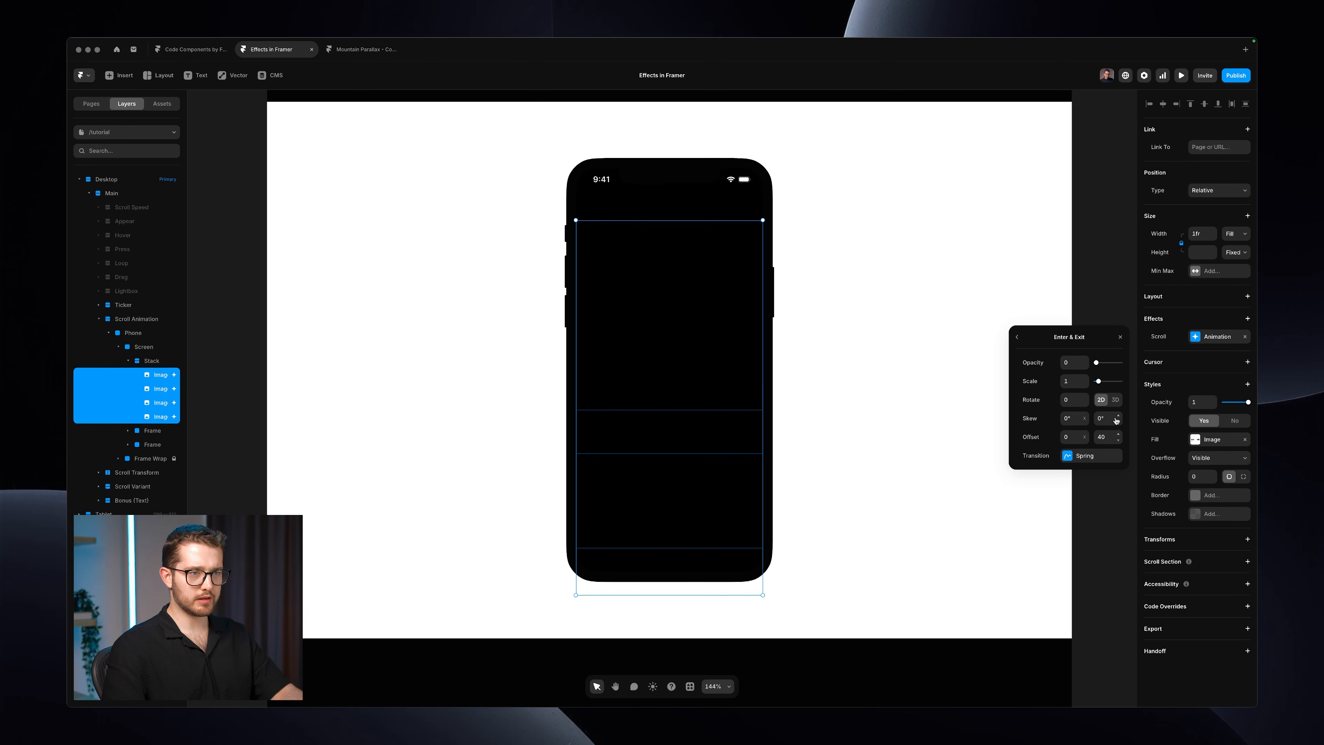
Step: Set the four images' Spring transition to a time of 0.6 and a bounce of 0.1
{"action": "left_click", "coordinate": [1098, 457]}
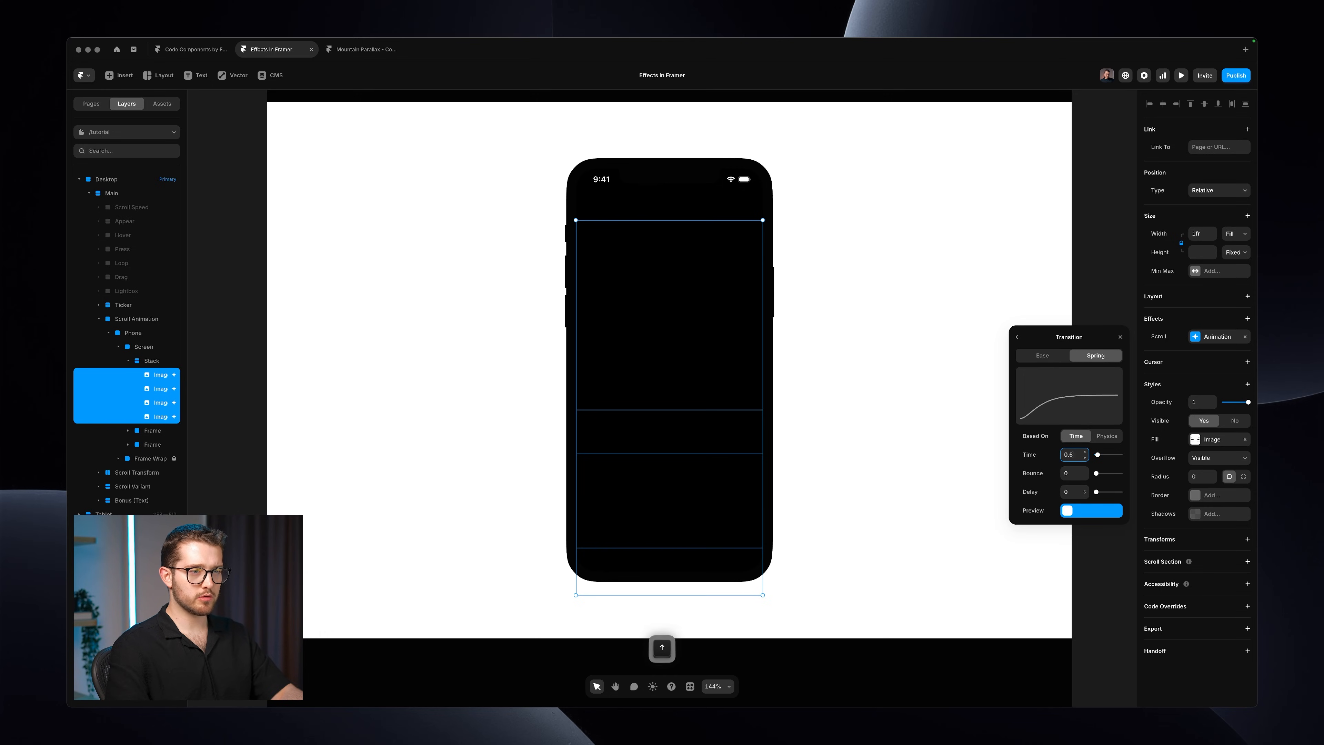
{"action": "left_click", "coordinate": [1085, 471]}
{"action": "left_click", "coordinate": [1118, 334]}
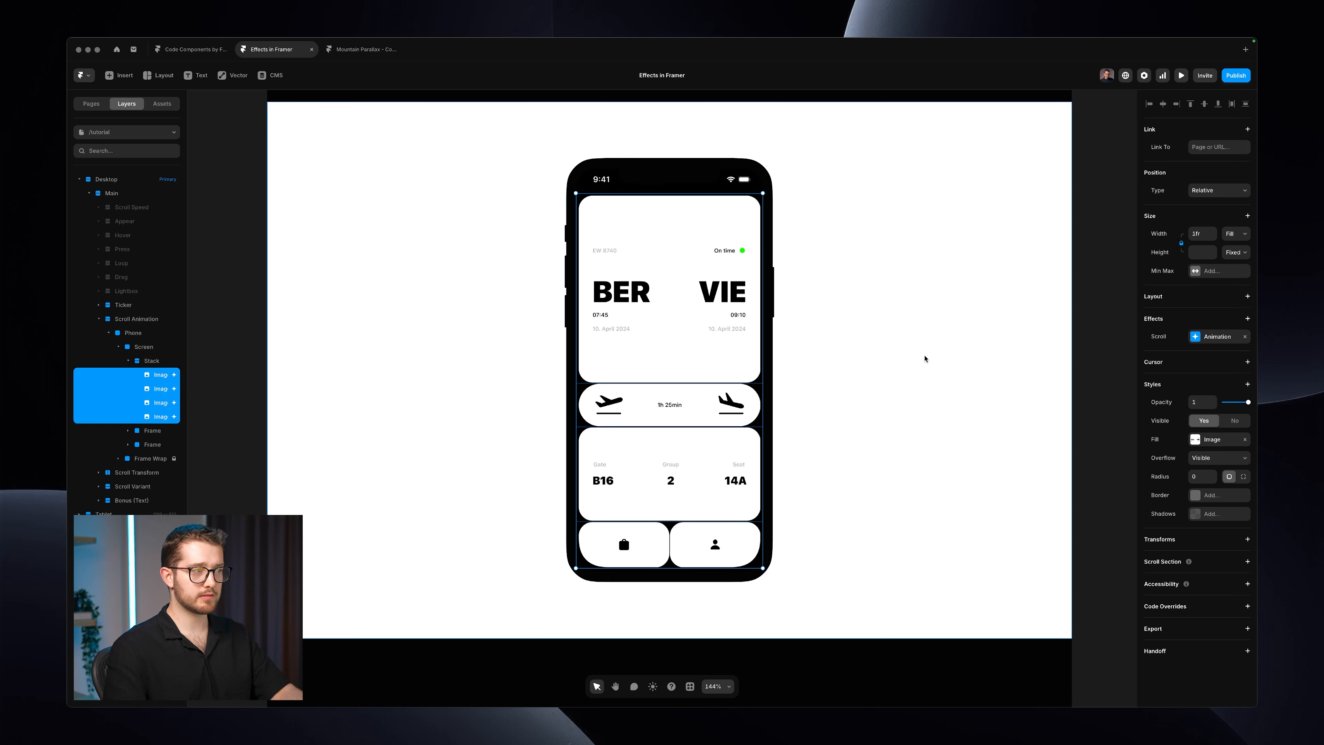
Step: Preview the page and replay the phone's scroll animation several times, reloading the preview between passes
{"action": "left_click", "coordinate": [925, 359]}
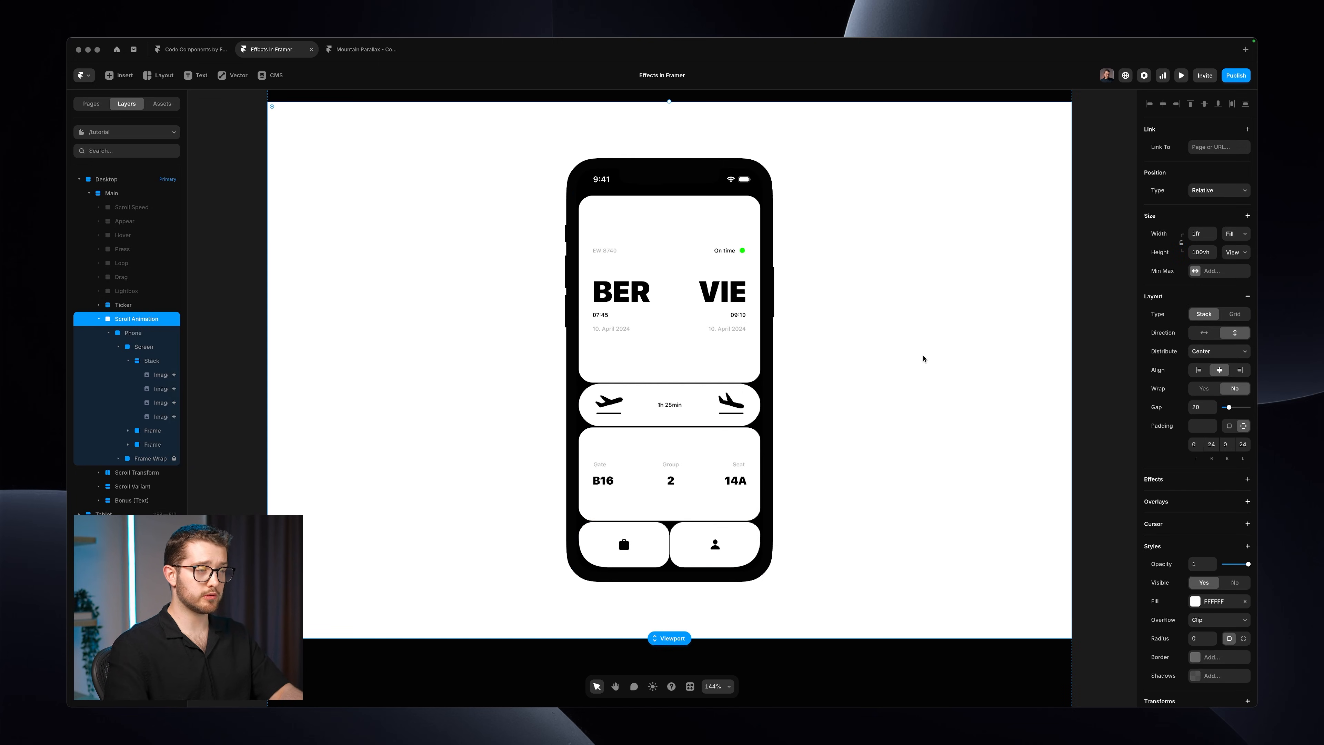
{"action": "key", "text": "super+p"}
{"action": "scroll", "coordinate": [925, 358], "scroll_direction": "down", "scroll_amount": 6}
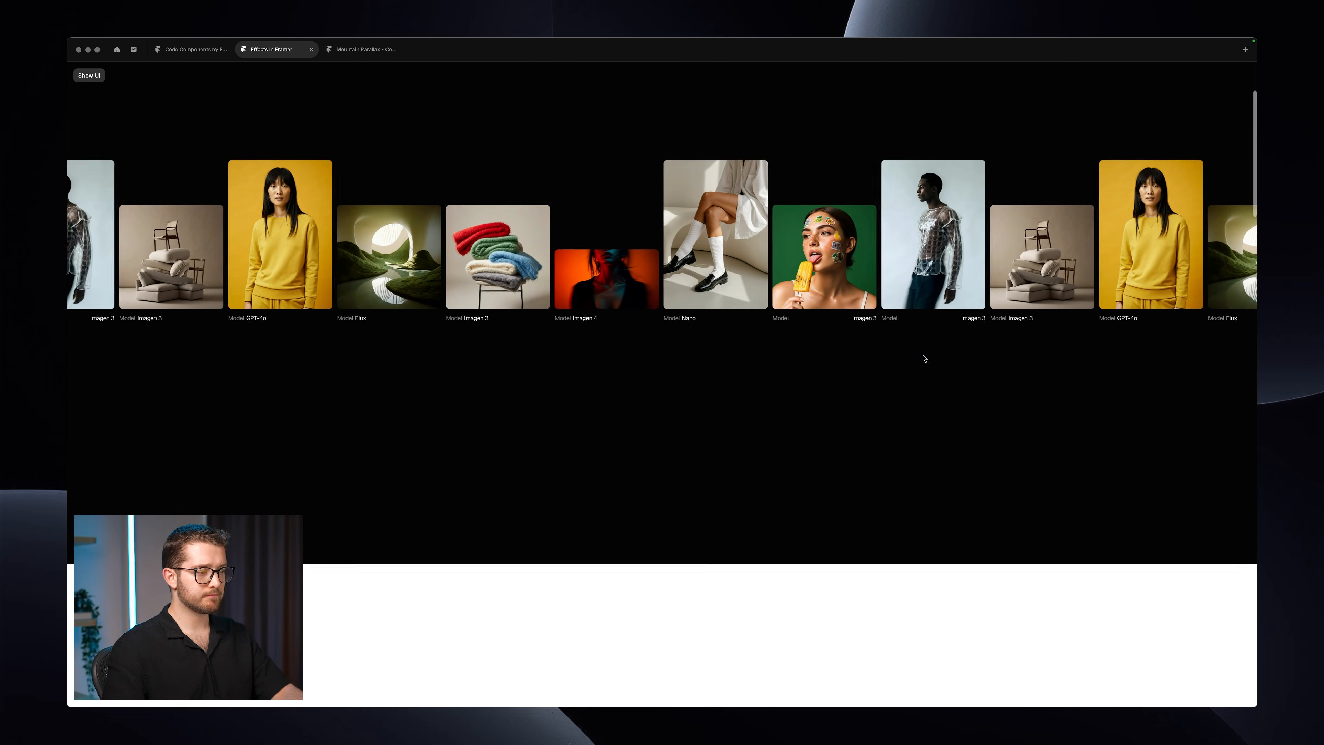
{"action": "scroll", "coordinate": [925, 359], "scroll_direction": "down", "scroll_amount": 5}
{"action": "scroll", "coordinate": [924, 358], "scroll_direction": "up", "scroll_amount": 8}
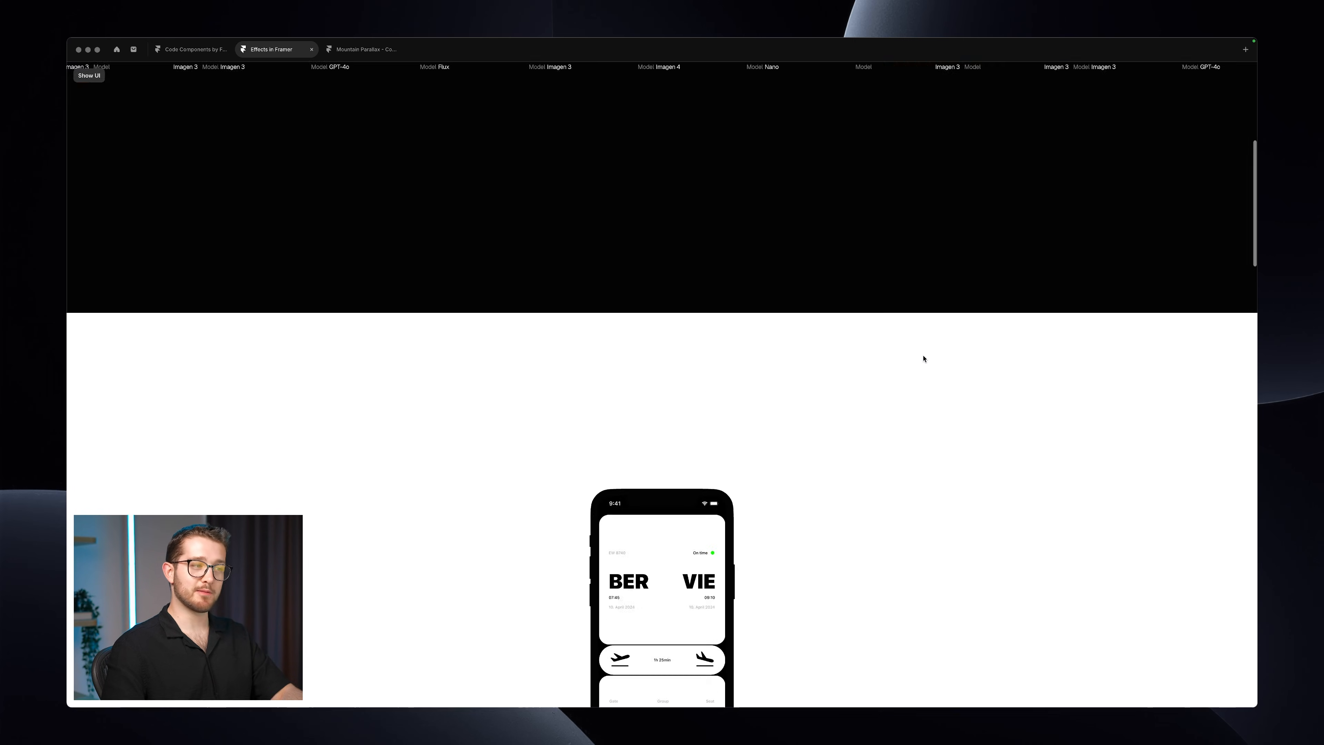
{"action": "scroll", "coordinate": [924, 358], "scroll_direction": "down", "scroll_amount": 5}
{"action": "key", "text": "super+r"}
{"action": "scroll", "coordinate": [924, 359], "scroll_direction": "down", "scroll_amount": 5}
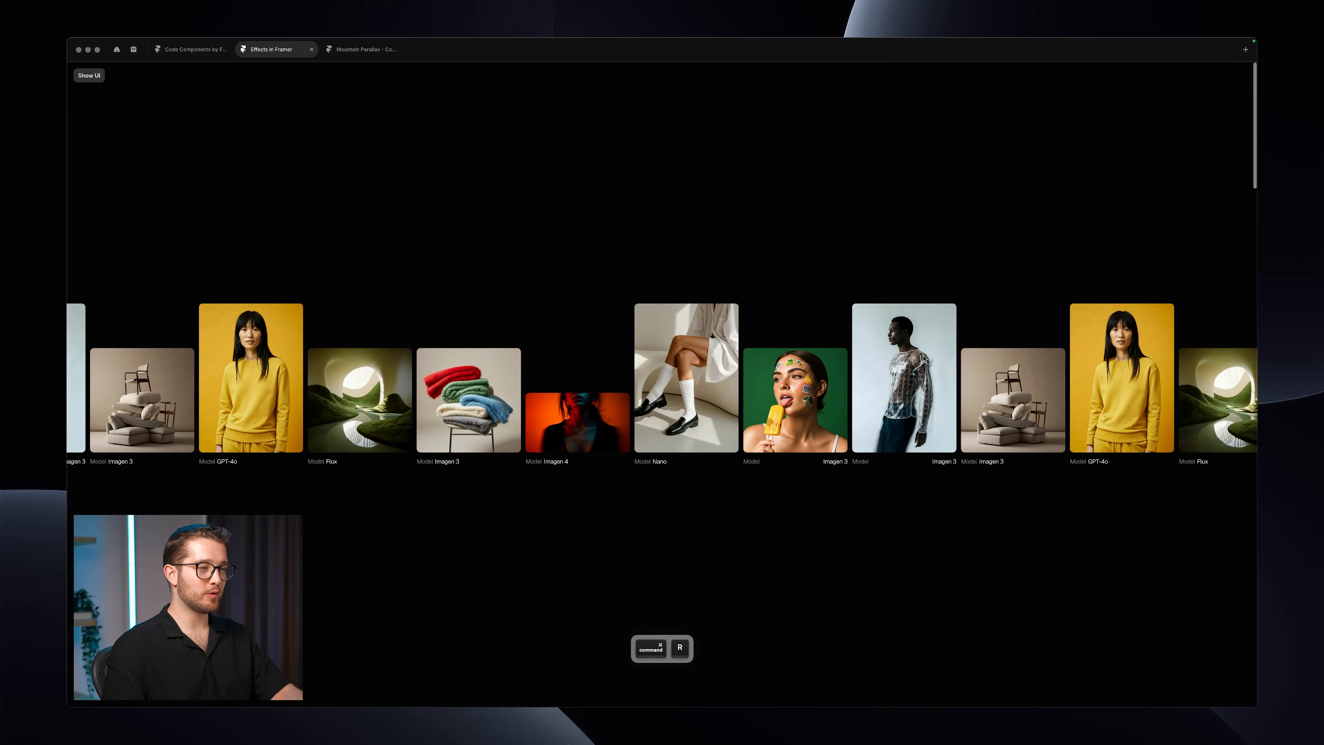
{"action": "scroll", "coordinate": [924, 359], "scroll_direction": "down", "scroll_amount": 4}
{"action": "key", "text": "super+r"}
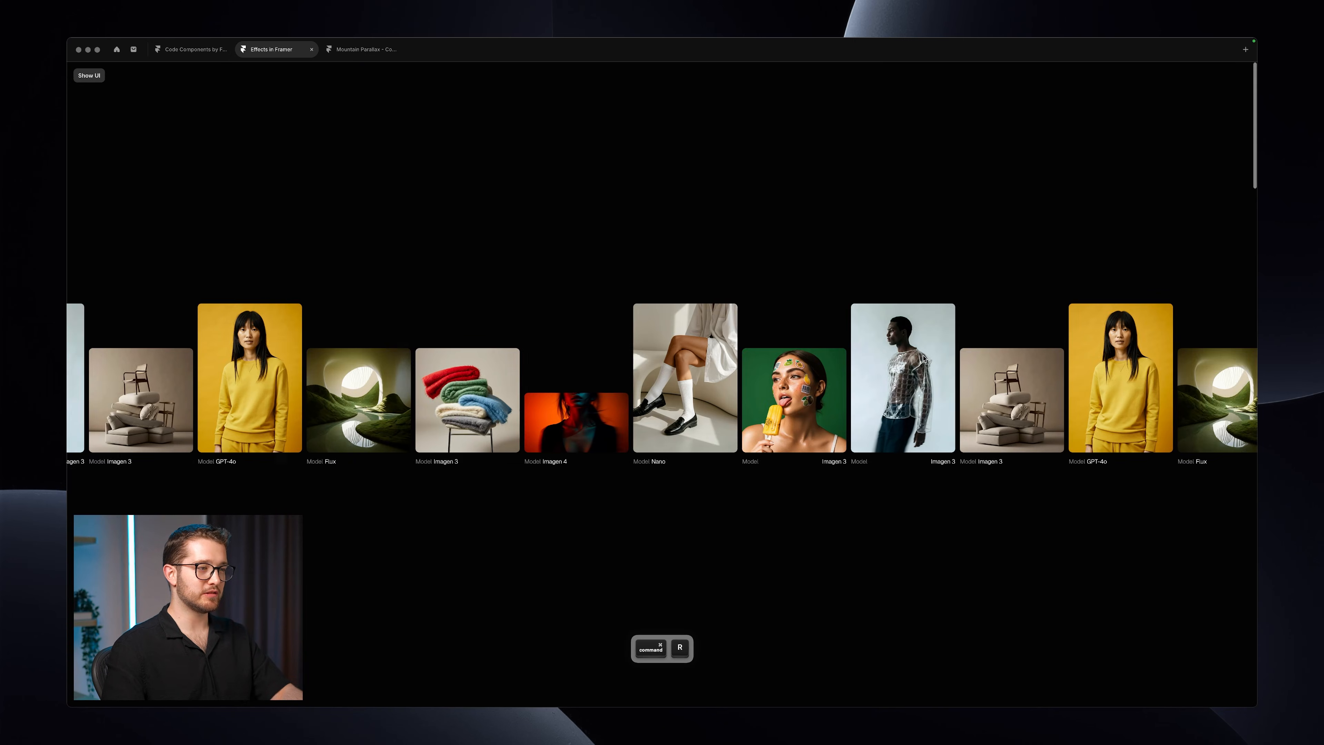
{"action": "scroll", "coordinate": [924, 358], "scroll_direction": "down", "scroll_amount": 5}
{"action": "scroll", "coordinate": [924, 359], "scroll_direction": "down", "scroll_amount": 3}
{"action": "key", "text": "Escape"}
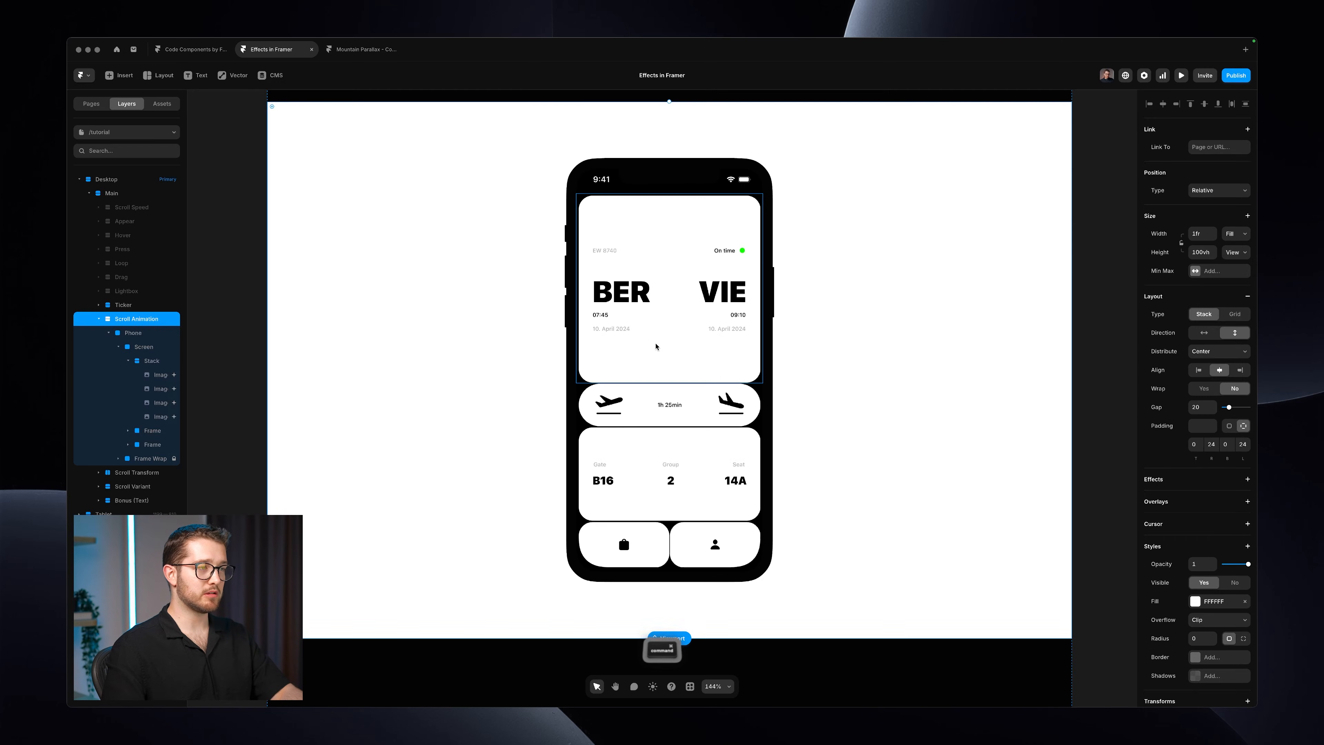
Step: Set the transition delay of the first image, the BER–VIE card, to 0.1 in its Scroll Animation effect
{"action": "left_click", "coordinate": [656, 347], "text": "super"}
{"action": "key", "text": "super+a"}
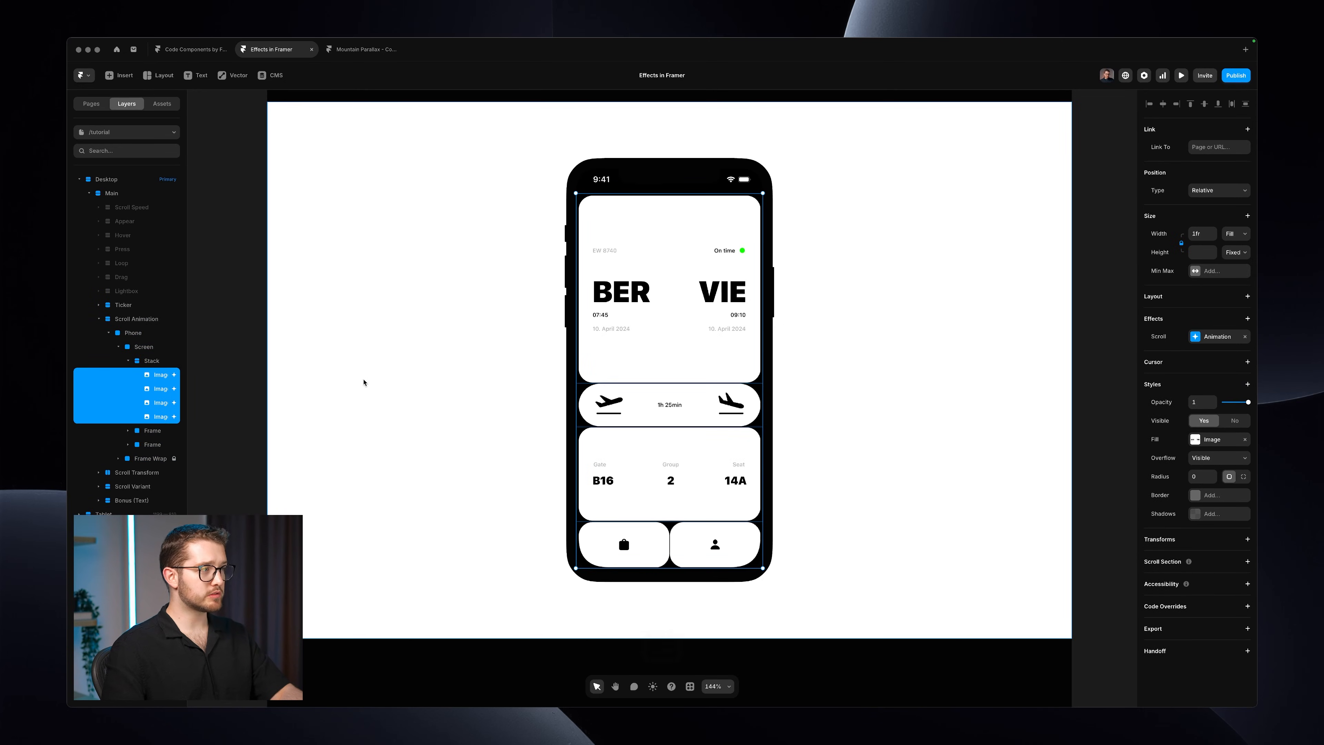
{"action": "left_click", "coordinate": [159, 374]}
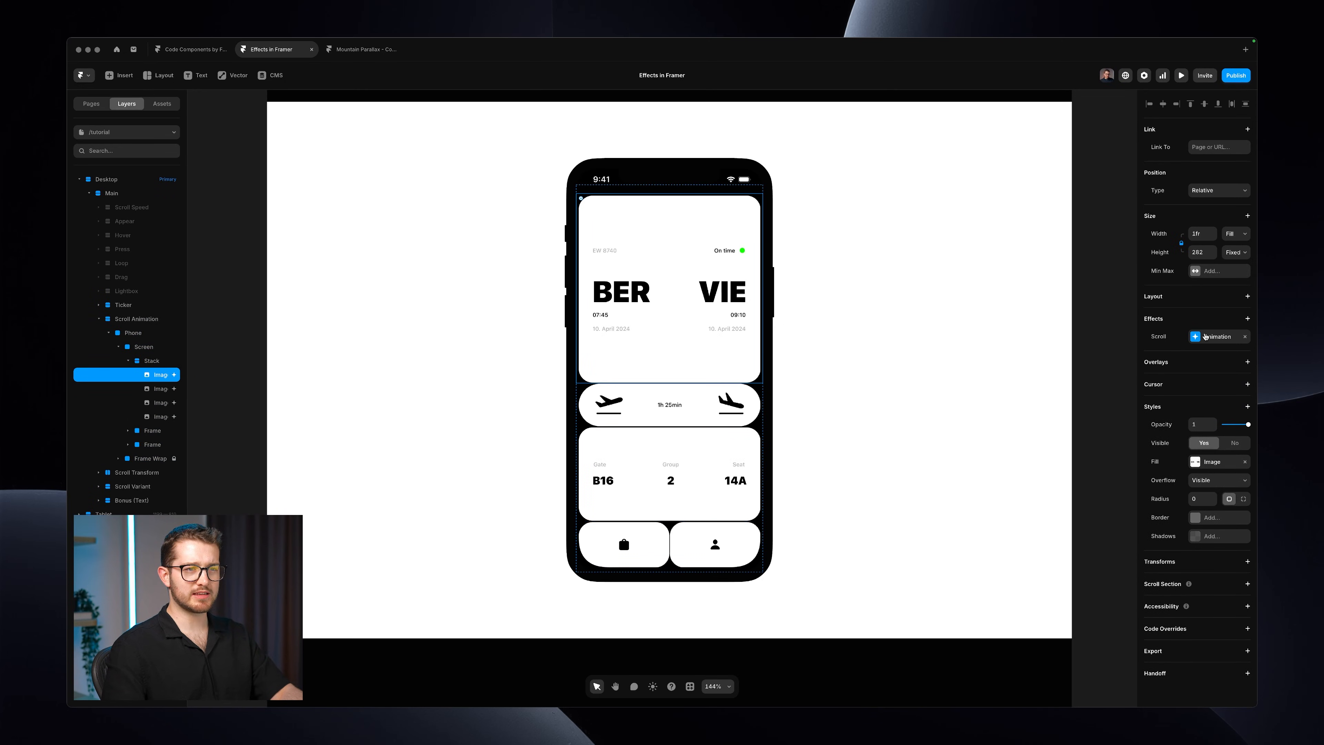
{"action": "left_click", "coordinate": [1215, 337]}
{"action": "left_click", "coordinate": [1083, 439]}
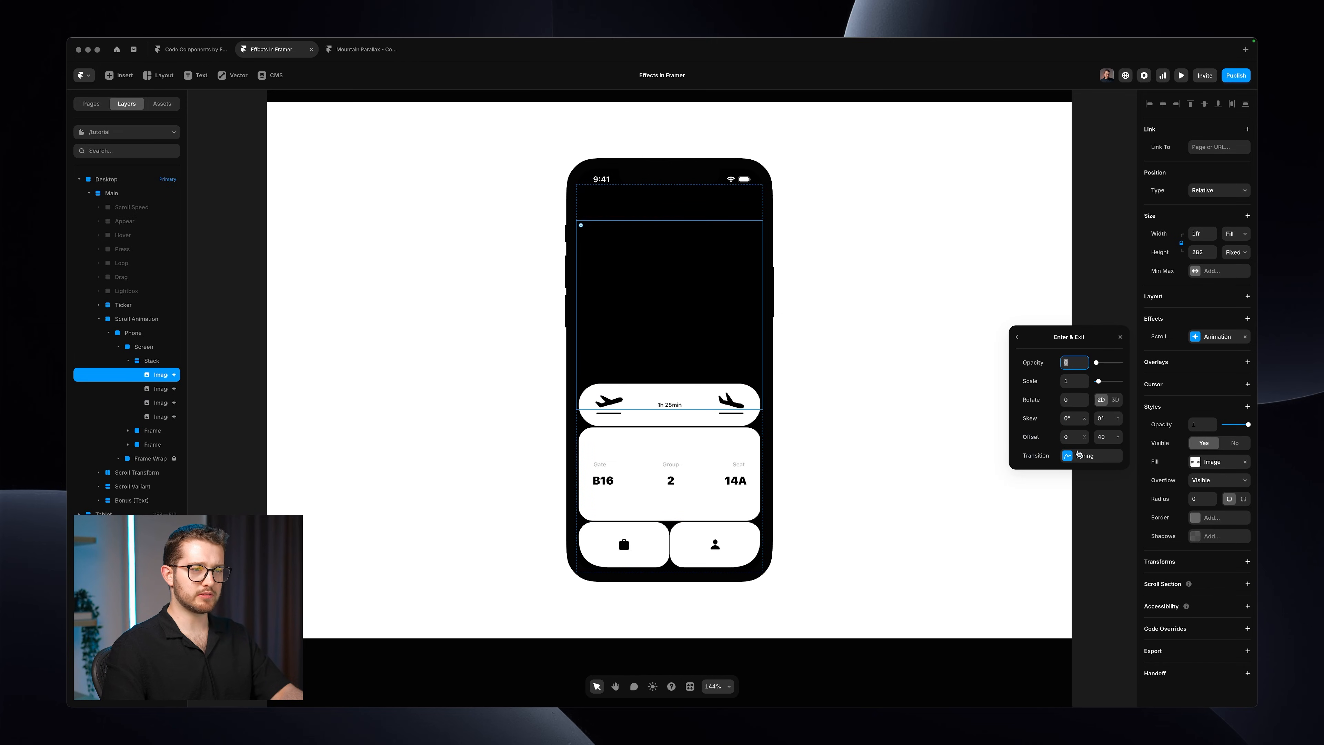
{"action": "left_click", "coordinate": [1081, 455]}
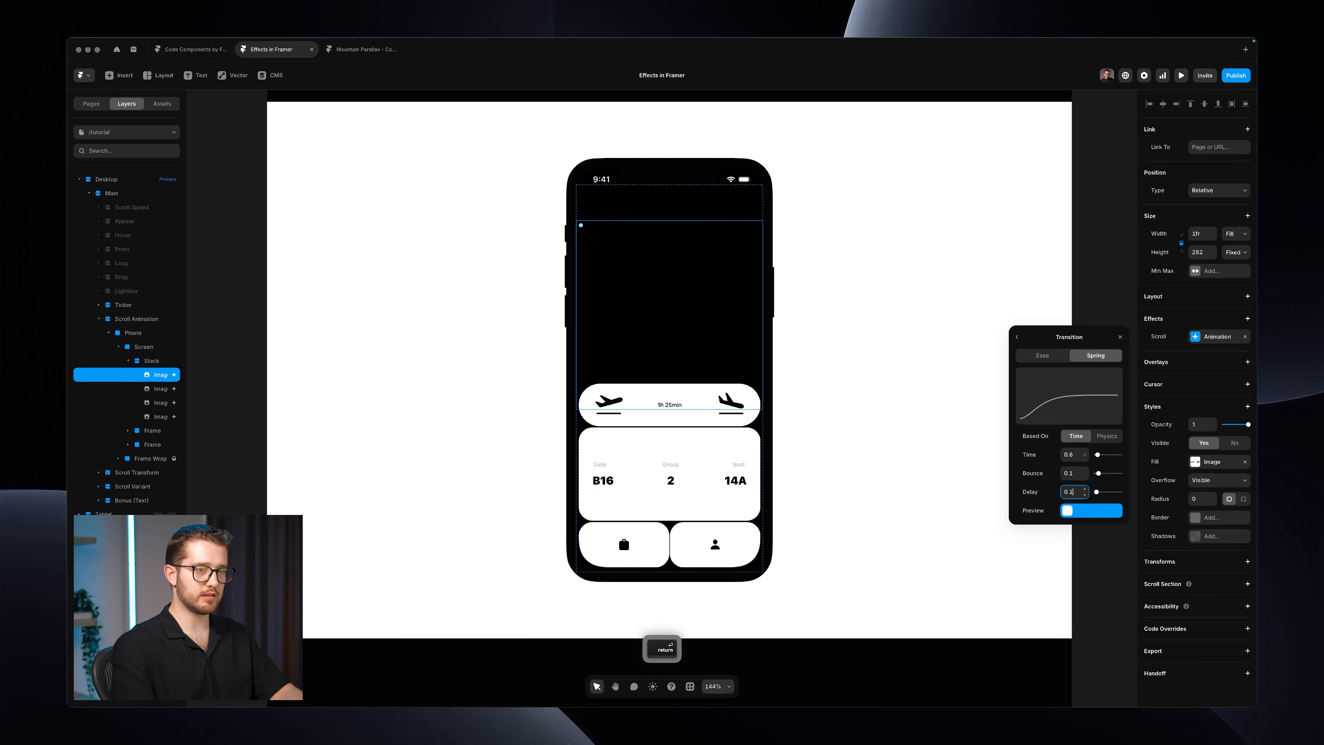
Step: Set the transition delays of the second, third and fourth images to 0.15, 0.2 and 0.25
{"action": "left_click", "coordinate": [163, 390]}
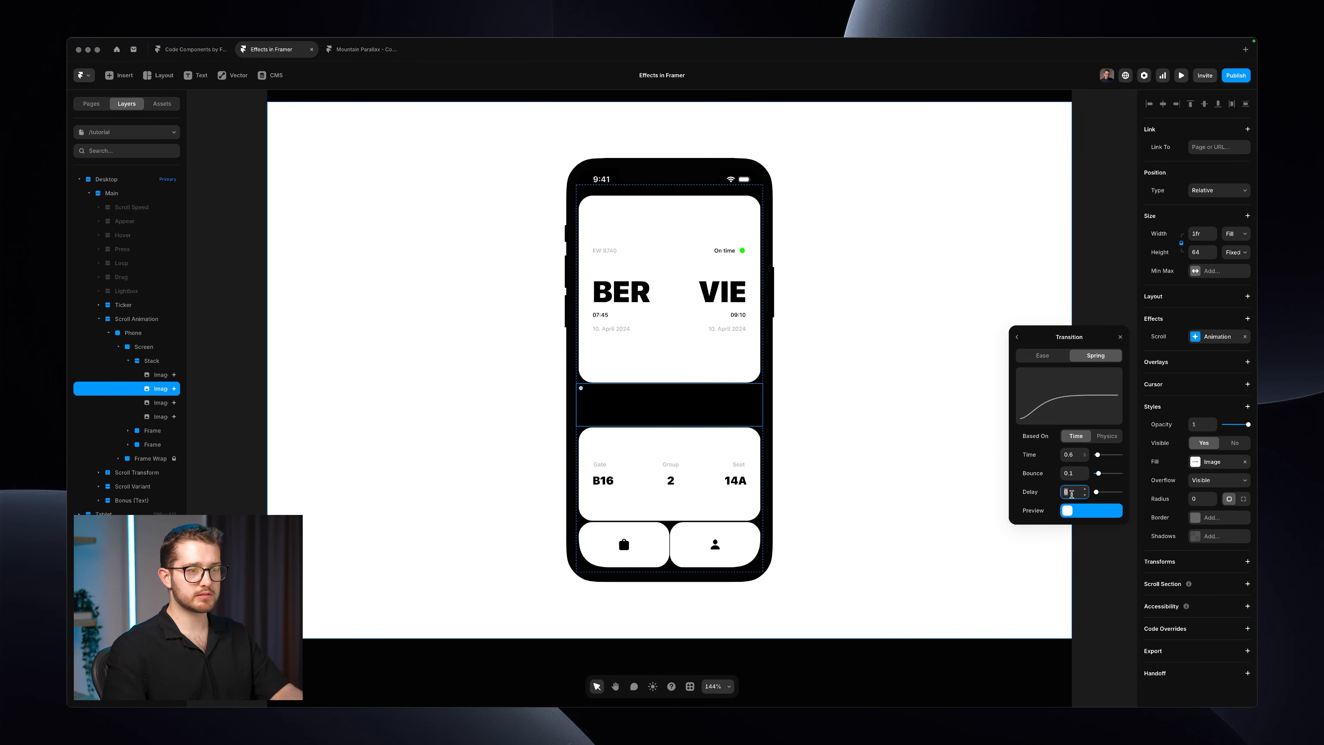
{"action": "key", "text": "Return"}
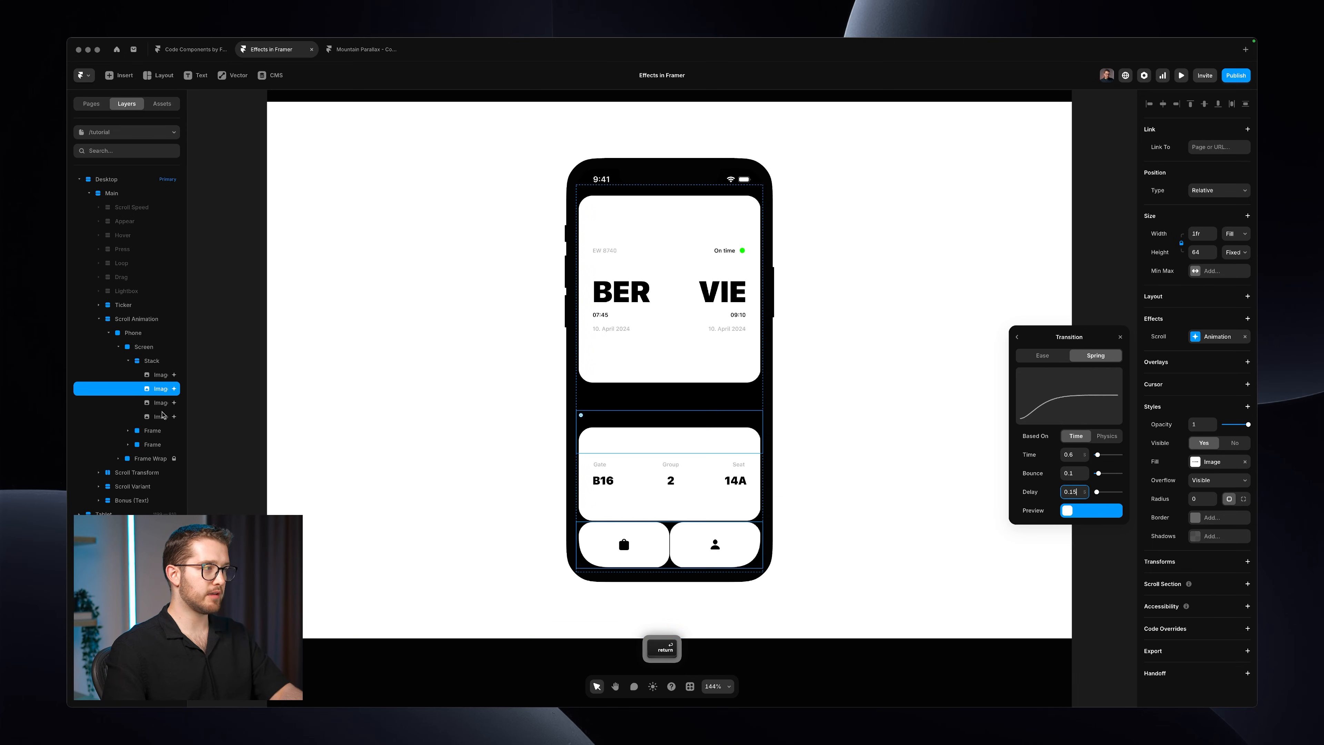
{"action": "left_click", "coordinate": [162, 403]}
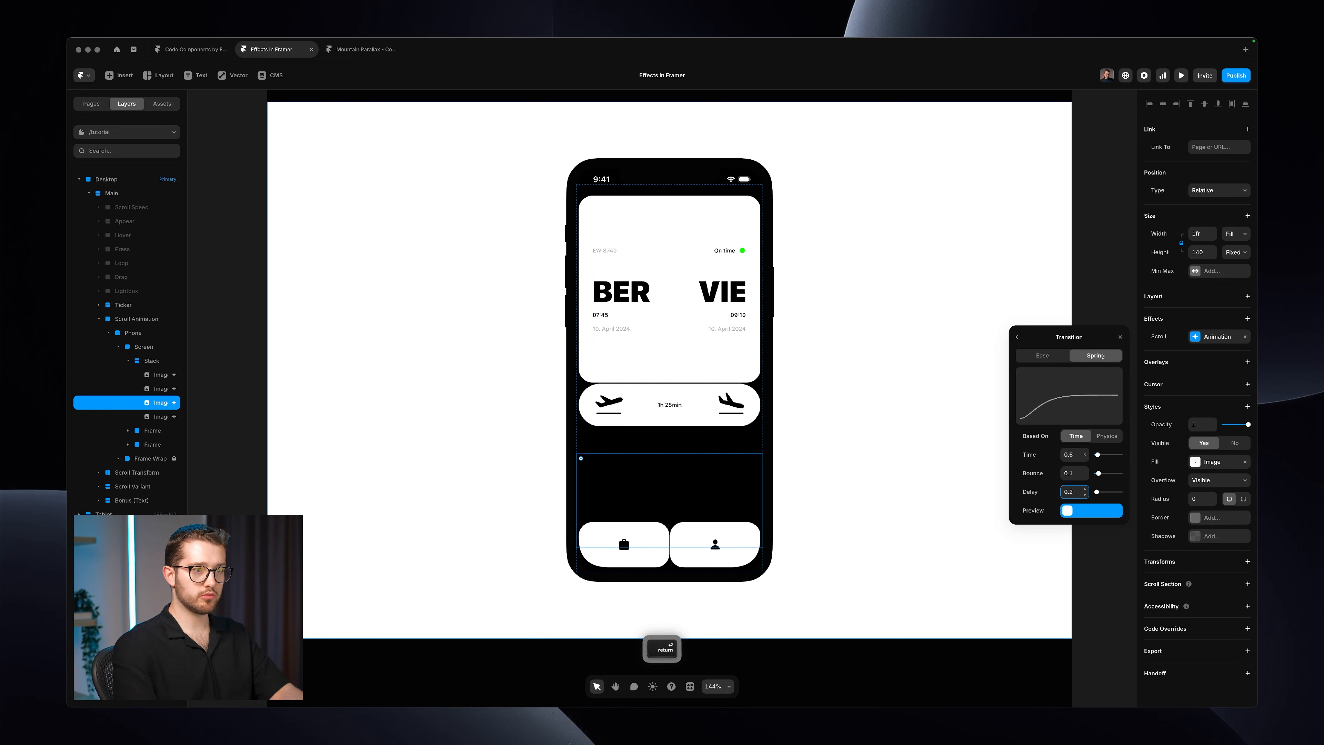
{"action": "left_click", "coordinate": [162, 416]}
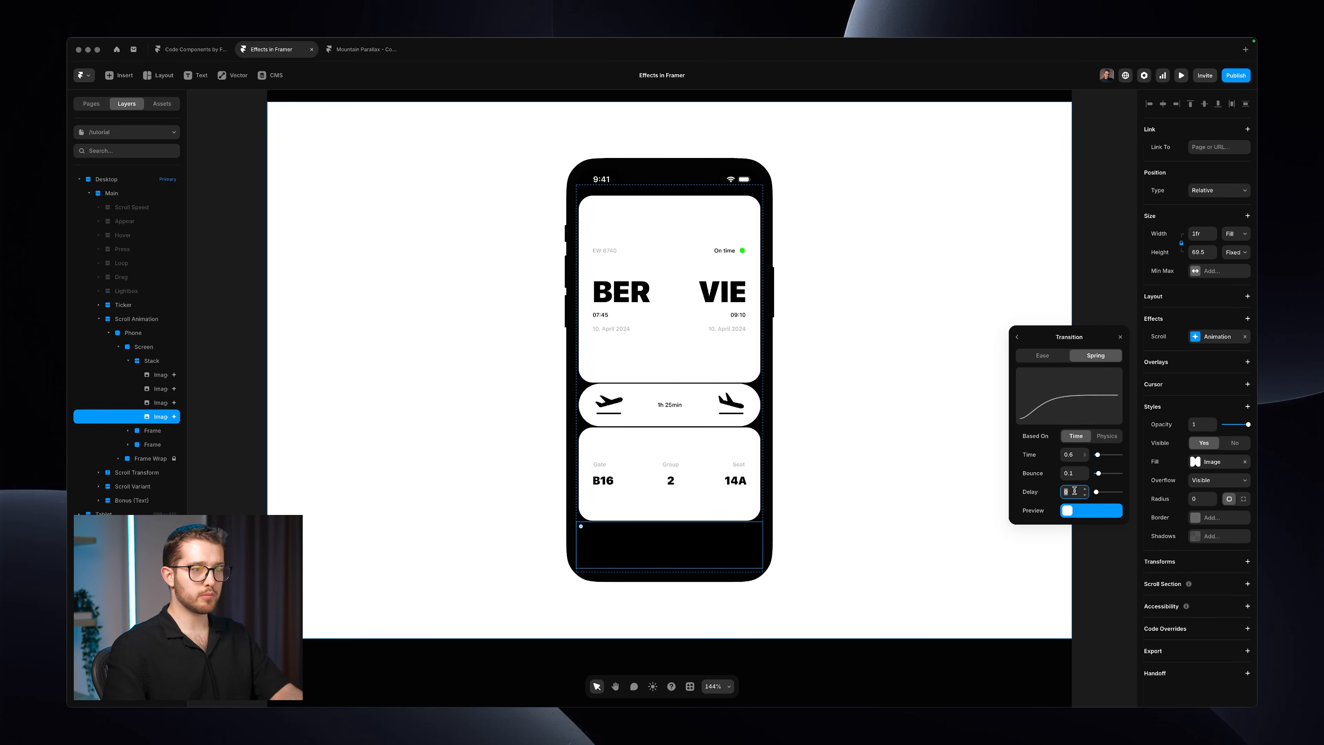
{"action": "type", "text": "0.25"}
{"action": "key", "text": "Return"}
Step: Preview the page and reload it to check the staggered entrance of the phone images
{"action": "key", "text": "super+p"}
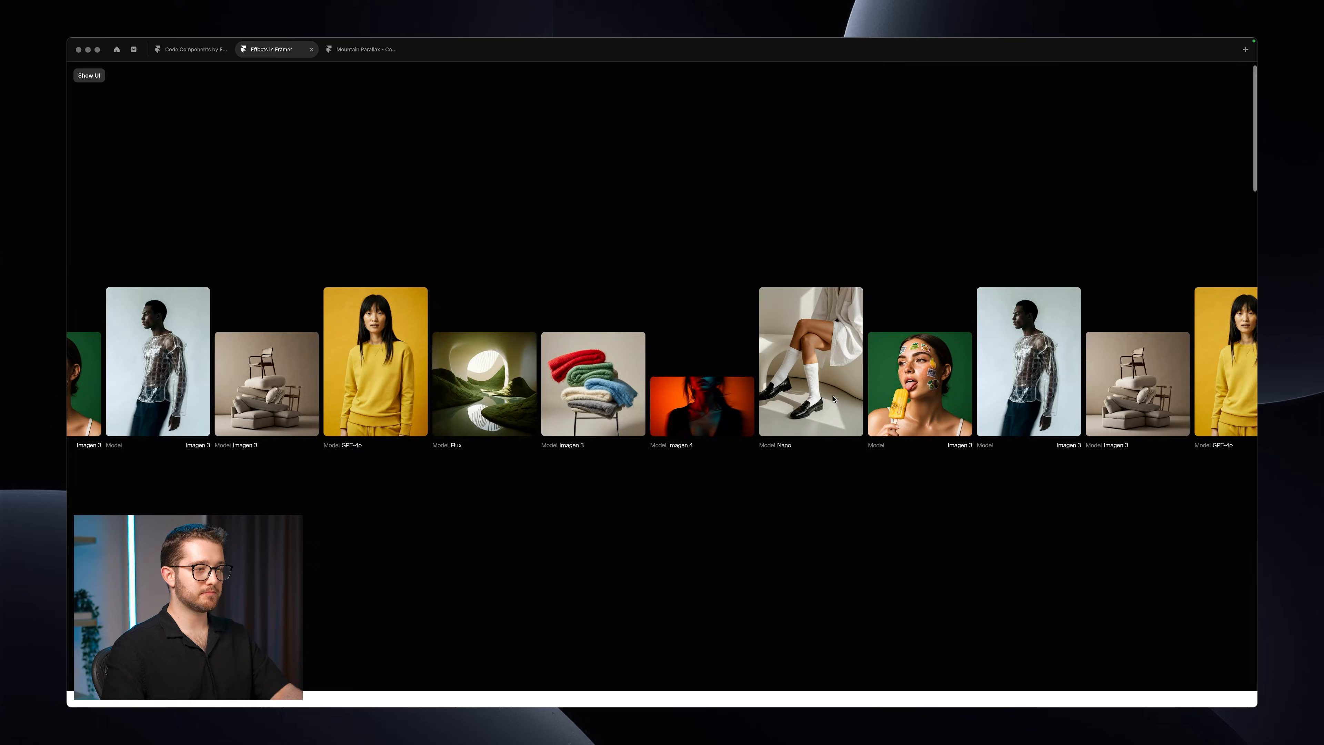
{"action": "key", "text": "super+r"}
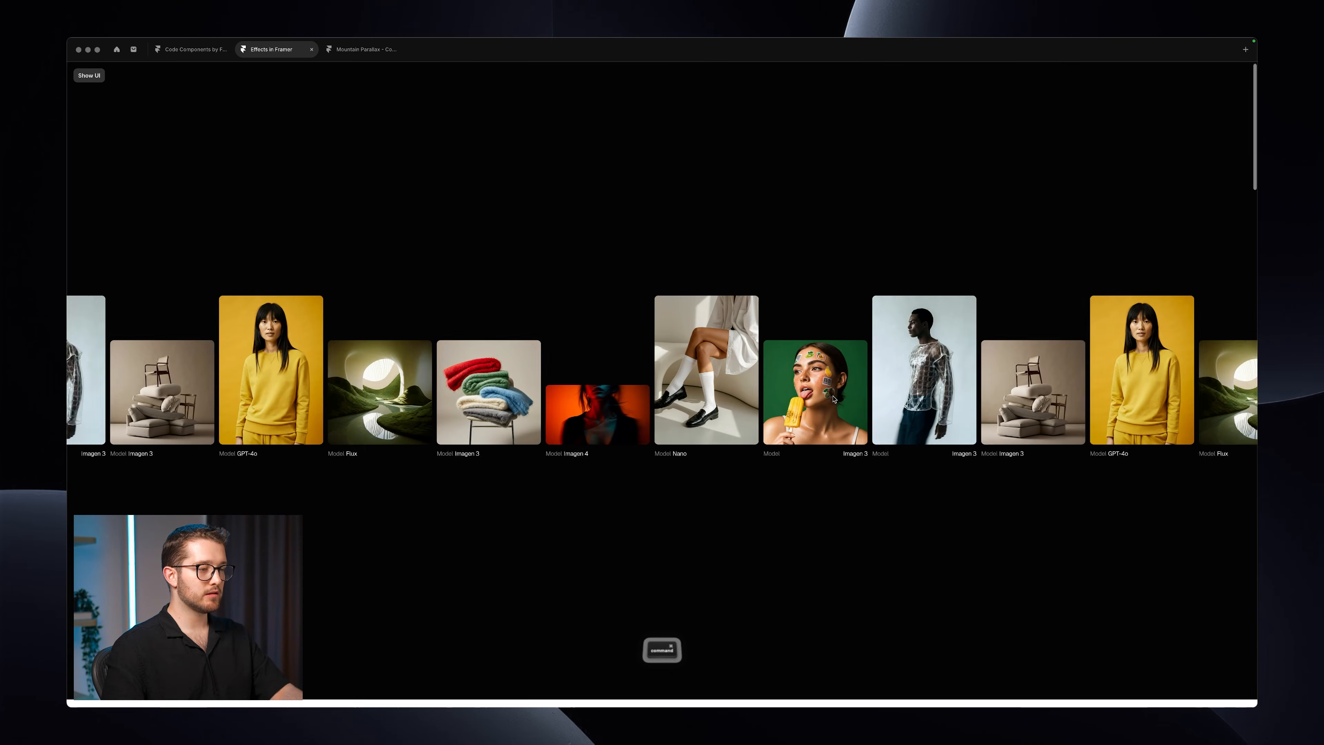
{"action": "key", "text": "Escape"}
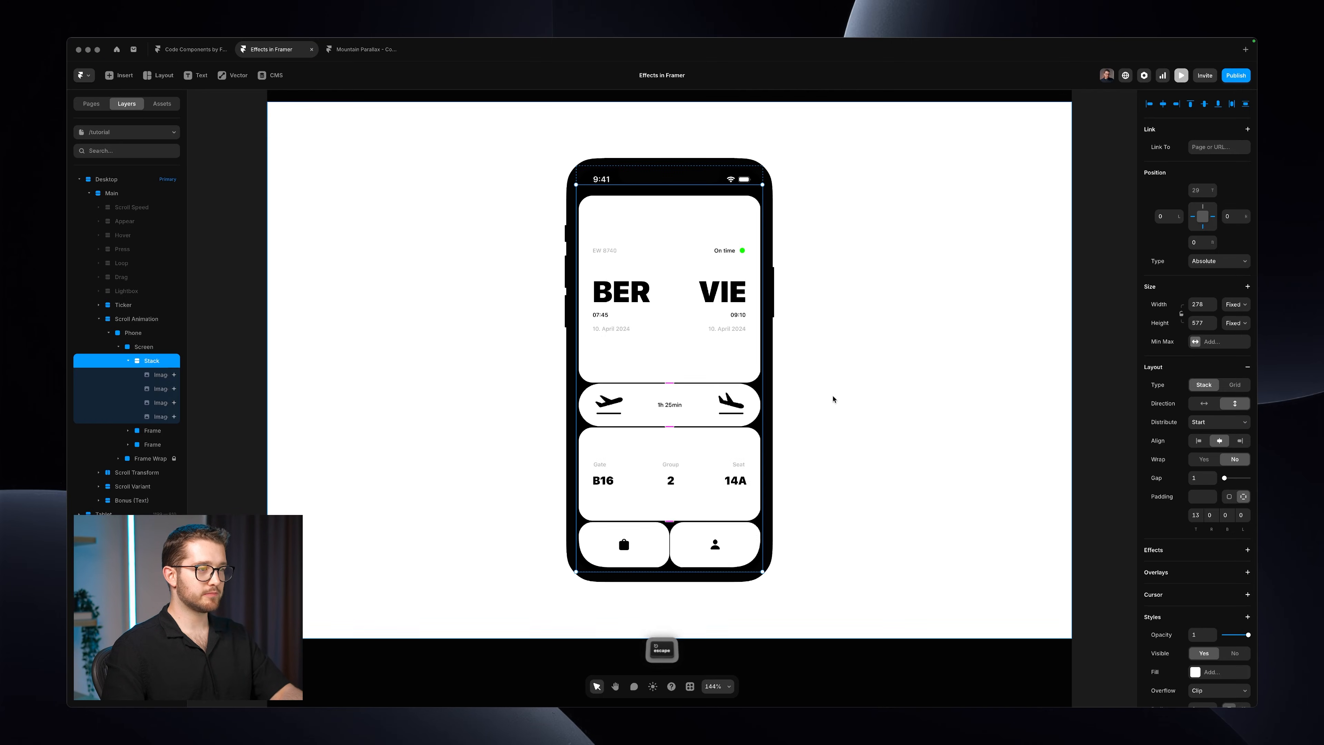
Step: Collapse the Scroll Animation section in the layer tree and hide the Ticker section
{"action": "key", "text": "shift+alt"}
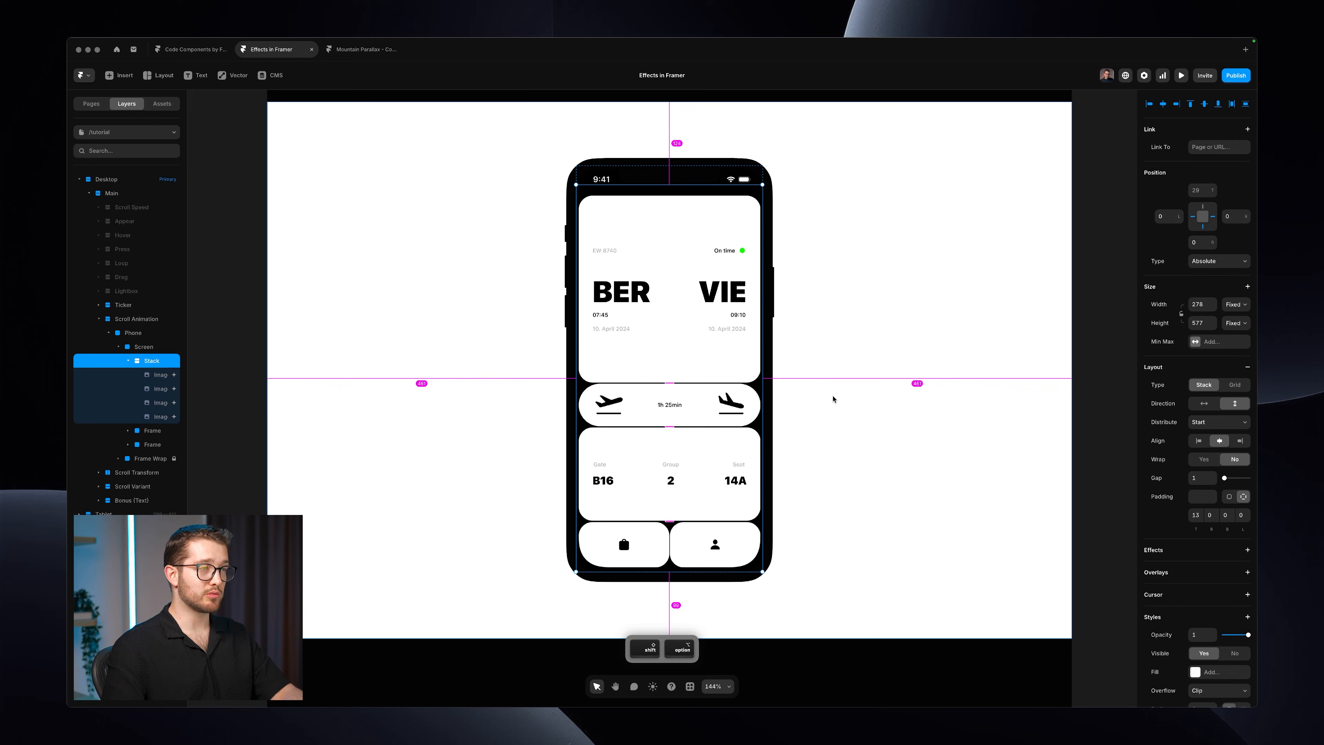
{"action": "left_click", "coordinate": [99, 319]}
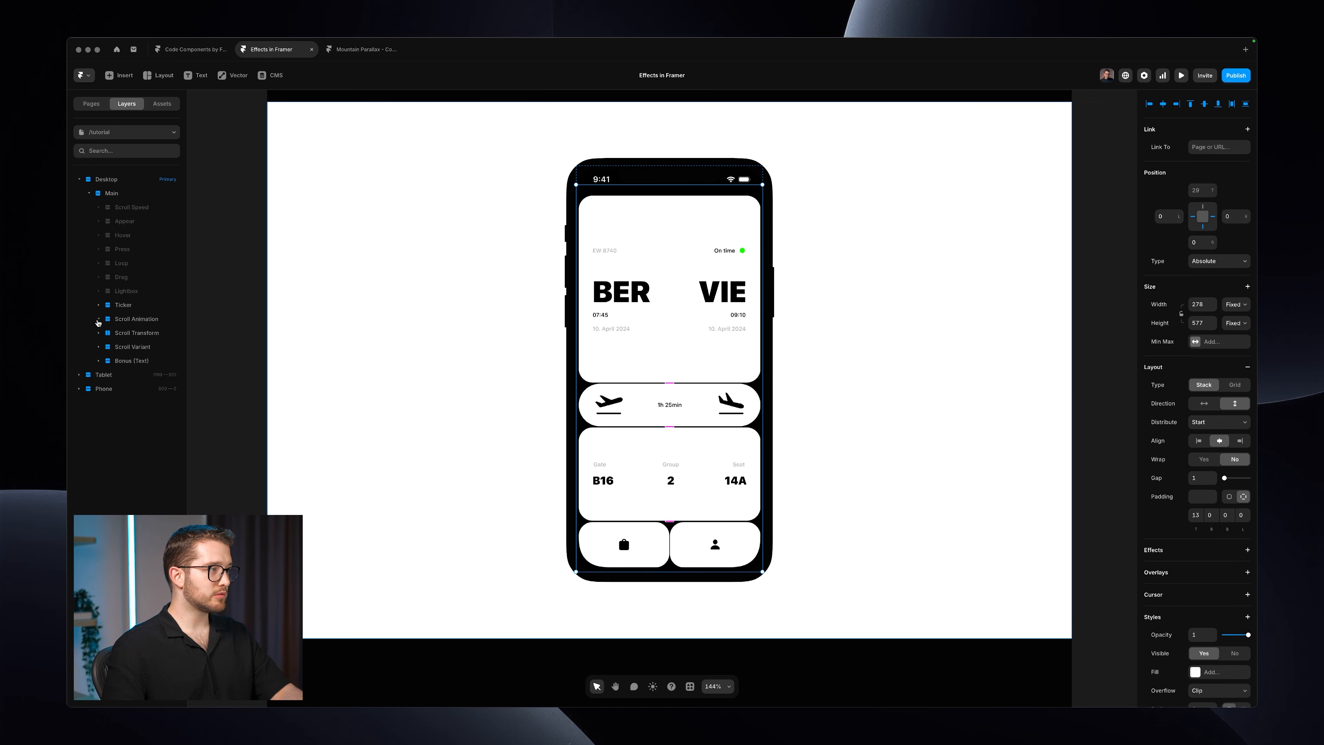
{"action": "left_click", "coordinate": [151, 318]}
{"action": "left_click", "coordinate": [151, 310]}
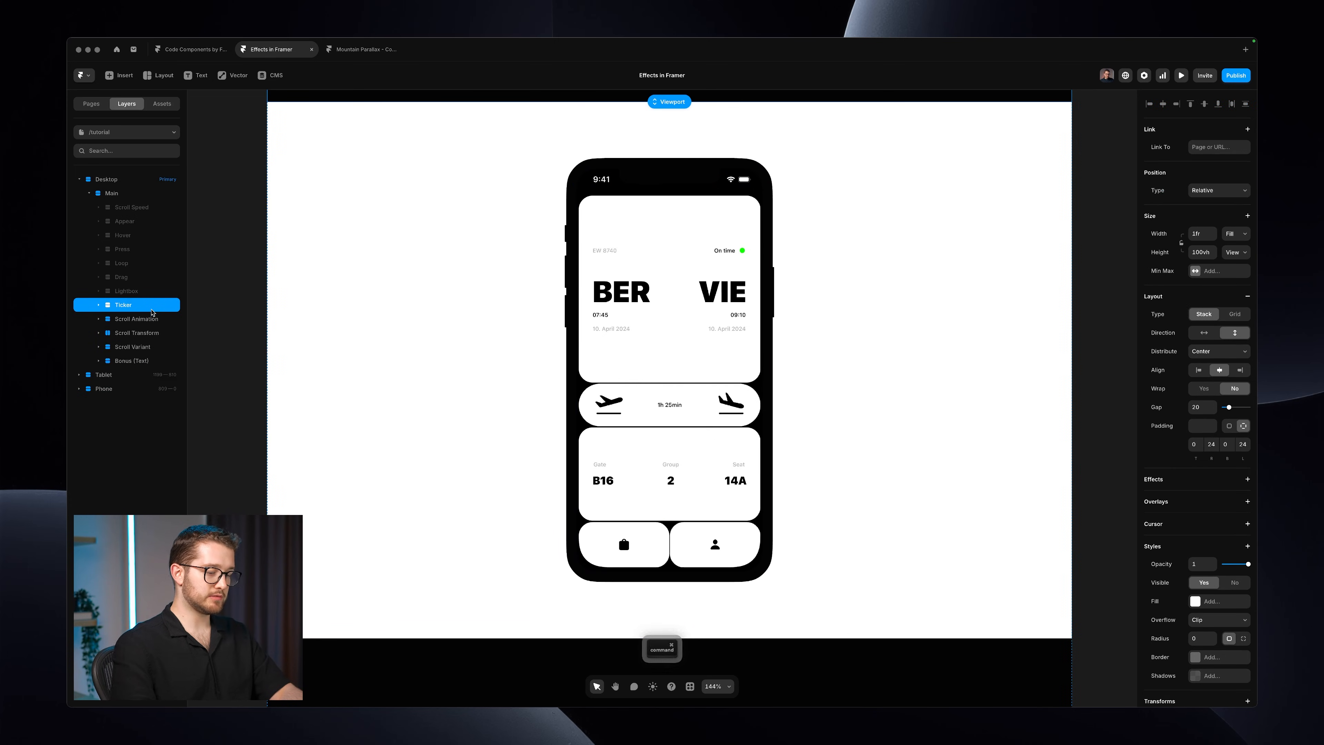
{"action": "key", "text": "super+é"}
Step: Select the Scroll Transform section and inspect the stack of frames inside it
{"action": "left_click", "coordinate": [145, 323]}
{"action": "left_click", "coordinate": [575, 333]}
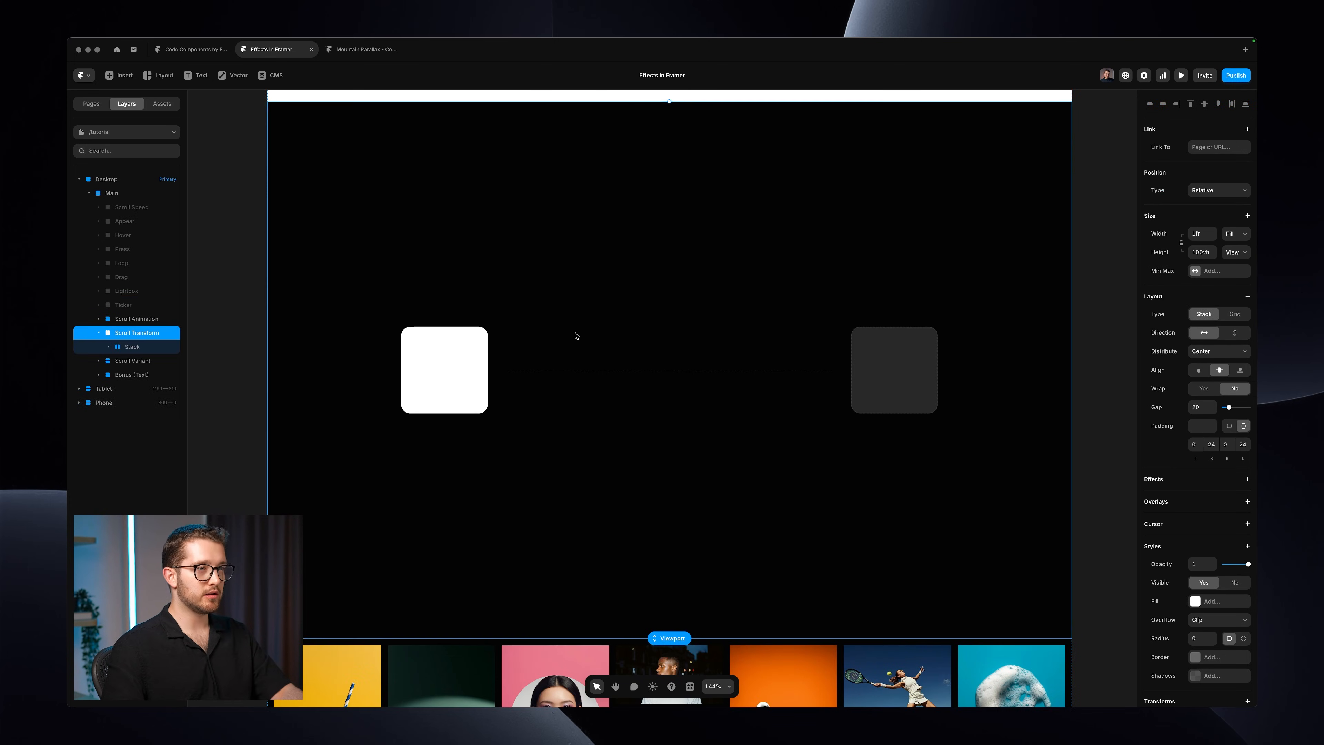
{"action": "scroll", "coordinate": [575, 333], "scroll_direction": "down", "scroll_amount": 2}
{"action": "scroll", "coordinate": [575, 333], "scroll_direction": "up", "scroll_amount": 2}
Step: Review the Scroll Animation trigger and Enter & Exit settings on the BER–VIE card, then return to the Scroll Transform section
{"action": "scroll", "coordinate": [507, 440], "scroll_direction": "up", "scroll_amount": 5}
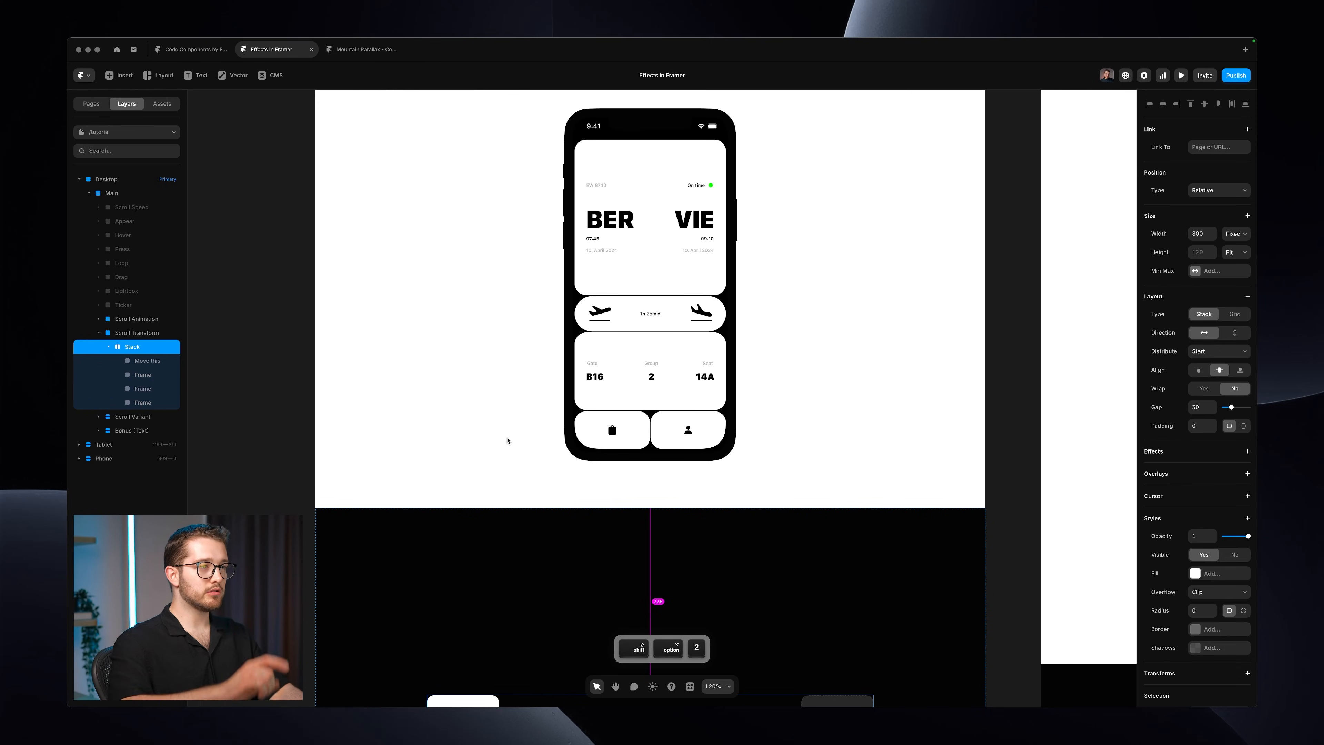
{"action": "scroll", "coordinate": [584, 355], "scroll_direction": "up", "scroll_amount": 5}
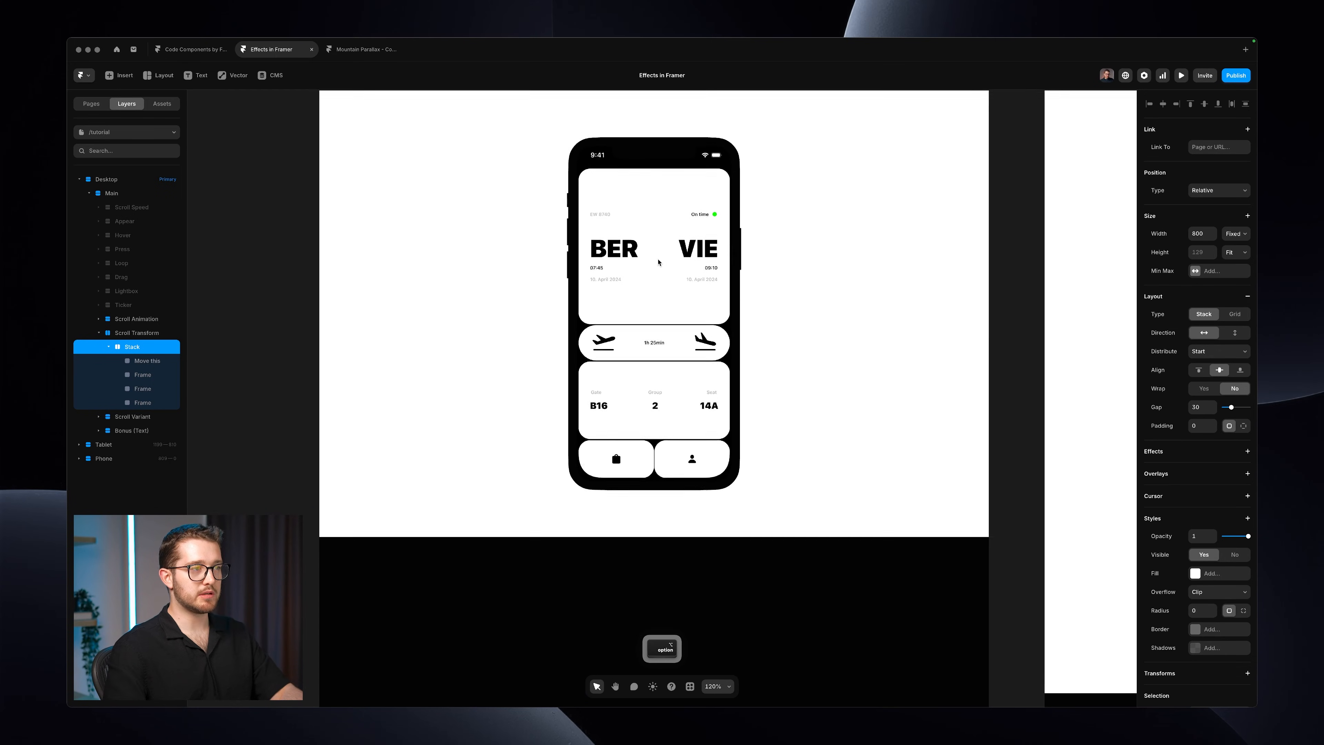
{"action": "left_click", "coordinate": [660, 269], "text": "super"}
{"action": "scroll", "coordinate": [662, 275], "scroll_direction": "up", "scroll_amount": 1}
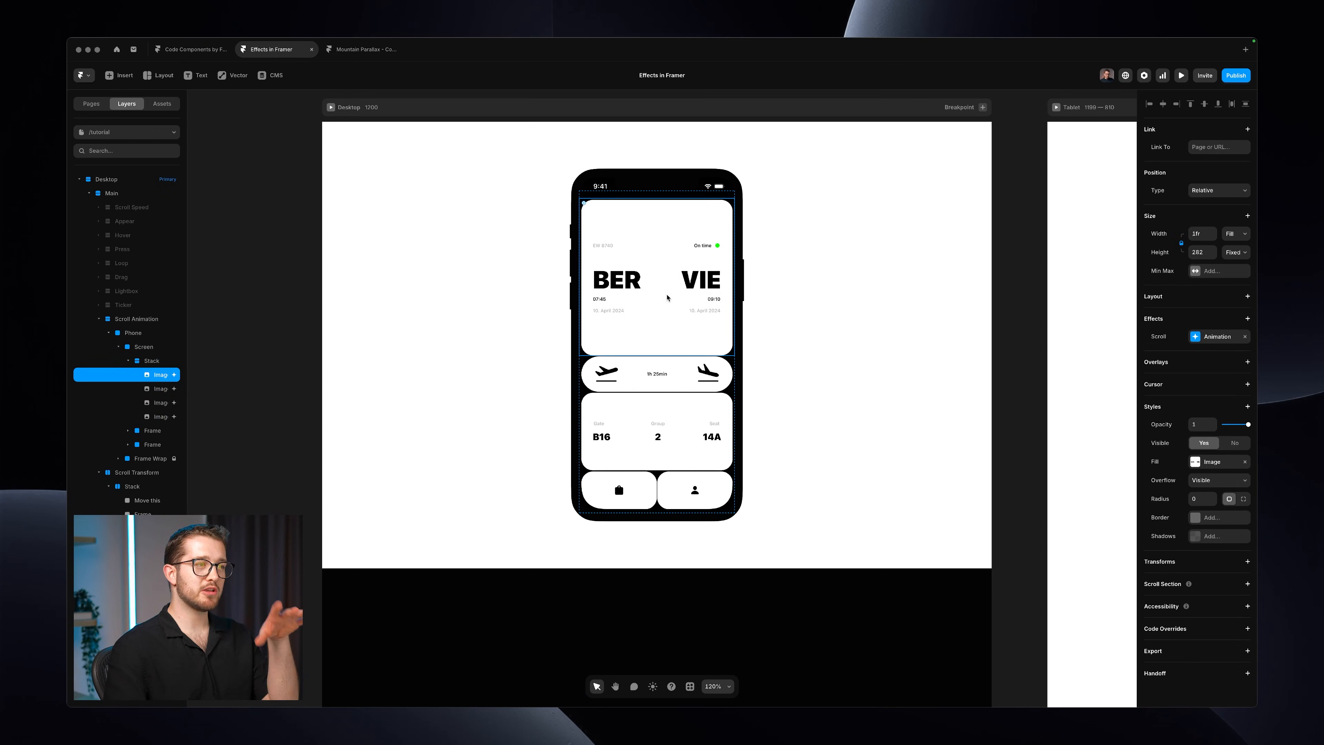
{"action": "left_click", "coordinate": [1208, 338]}
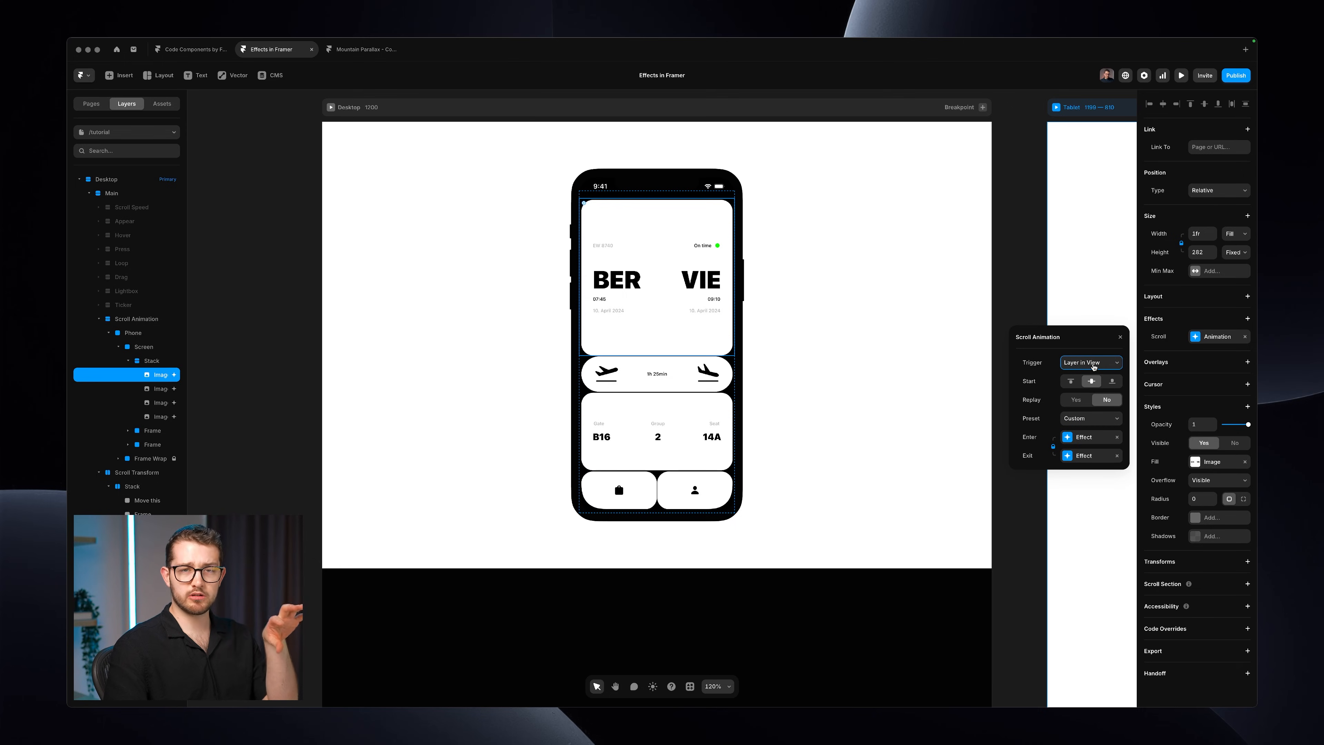
{"action": "left_click", "coordinate": [1081, 437]}
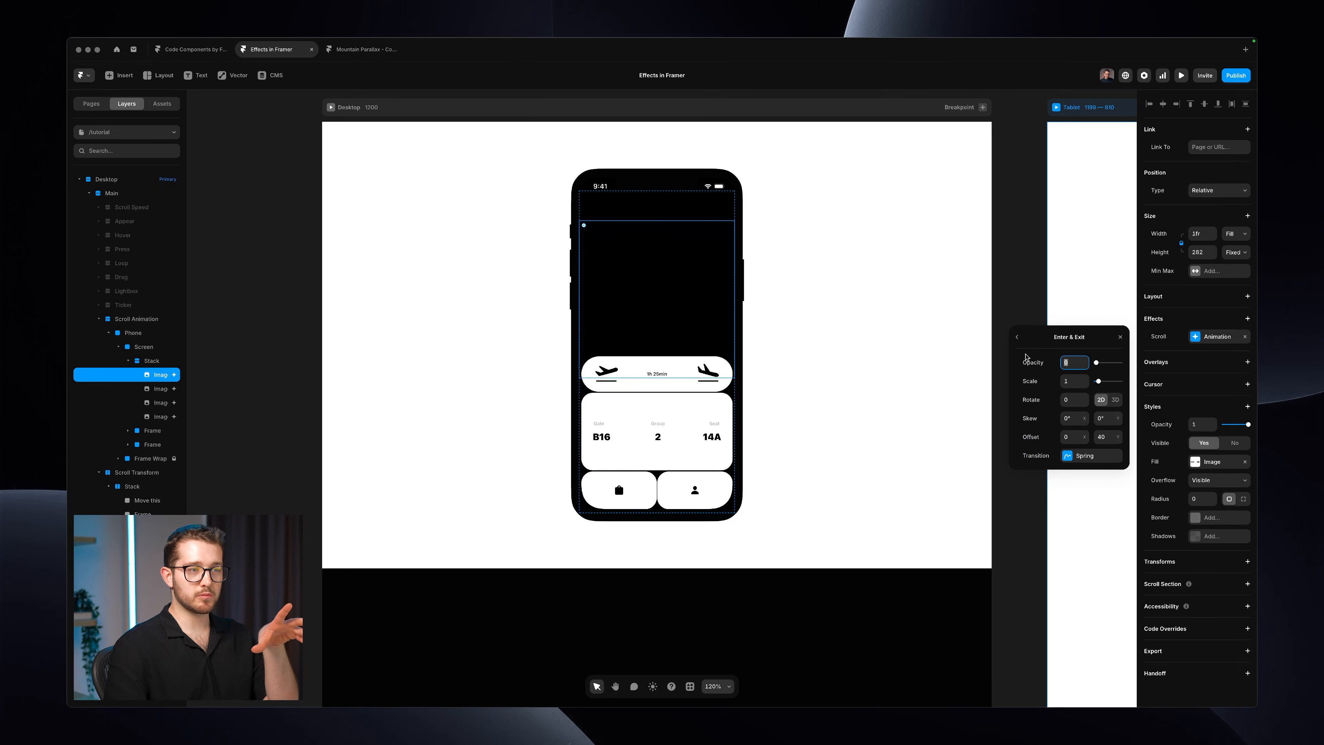
{"action": "left_click", "coordinate": [1019, 339]}
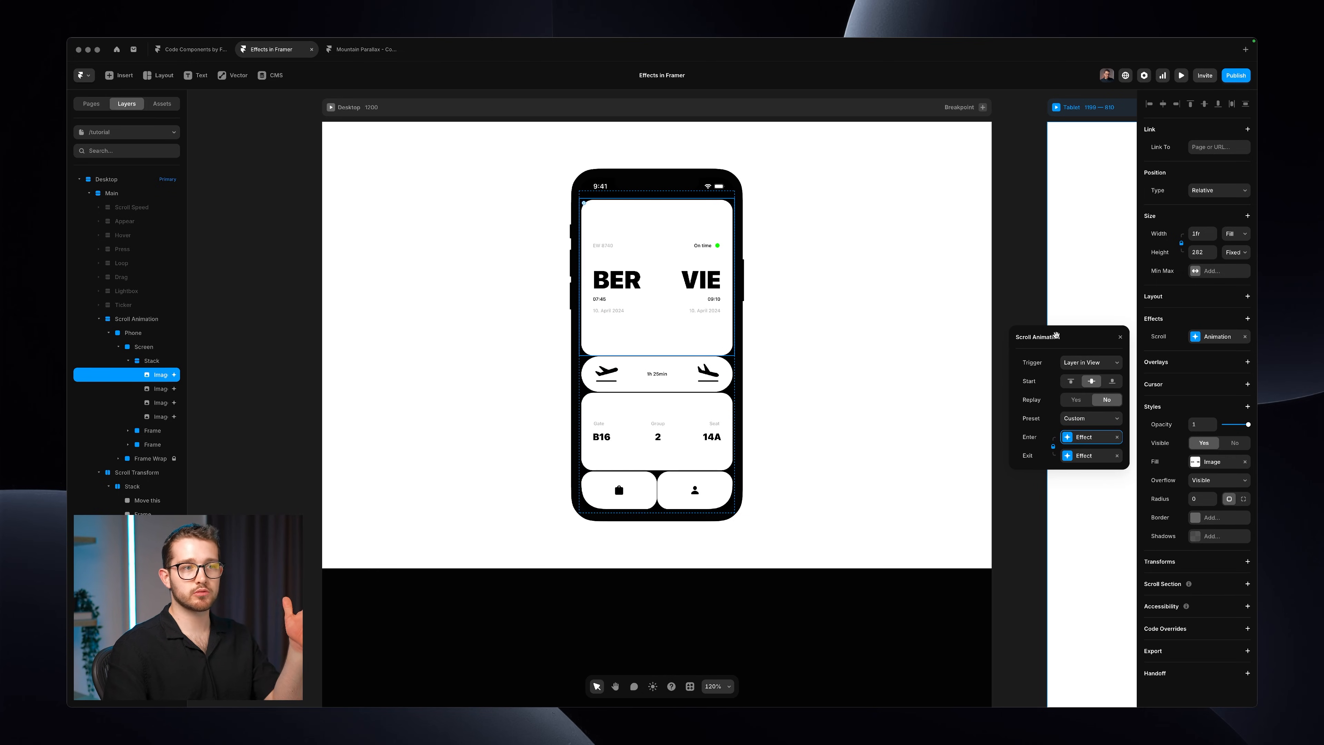
{"action": "left_click", "coordinate": [1120, 337]}
{"action": "scroll", "coordinate": [836, 423], "scroll_direction": "down", "scroll_amount": 10}
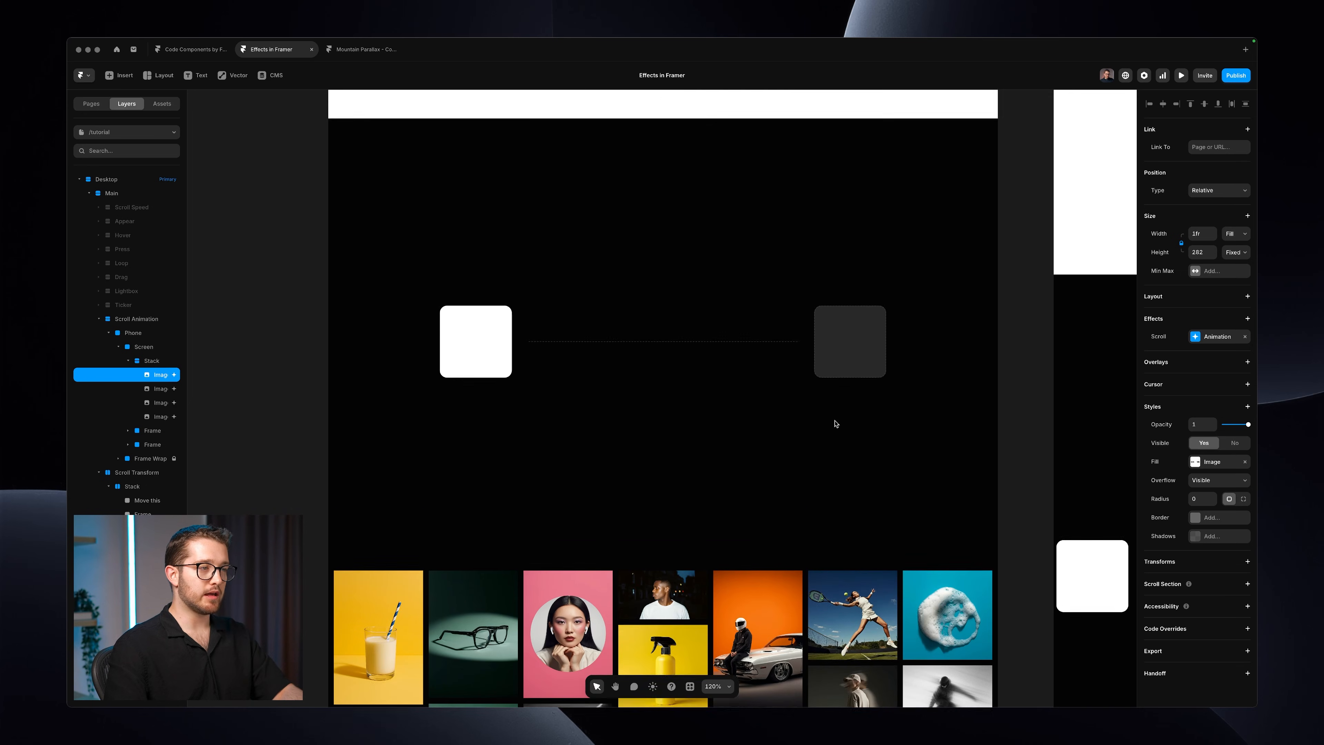
Step: Add a Scroll Transform effect to the white square in the Scroll Transform section
{"action": "left_click", "coordinate": [500, 302], "text": "super"}
{"action": "scroll", "coordinate": [499, 301], "scroll_direction": "up", "scroll_amount": 2}
{"action": "key", "text": "shift+super+4"}
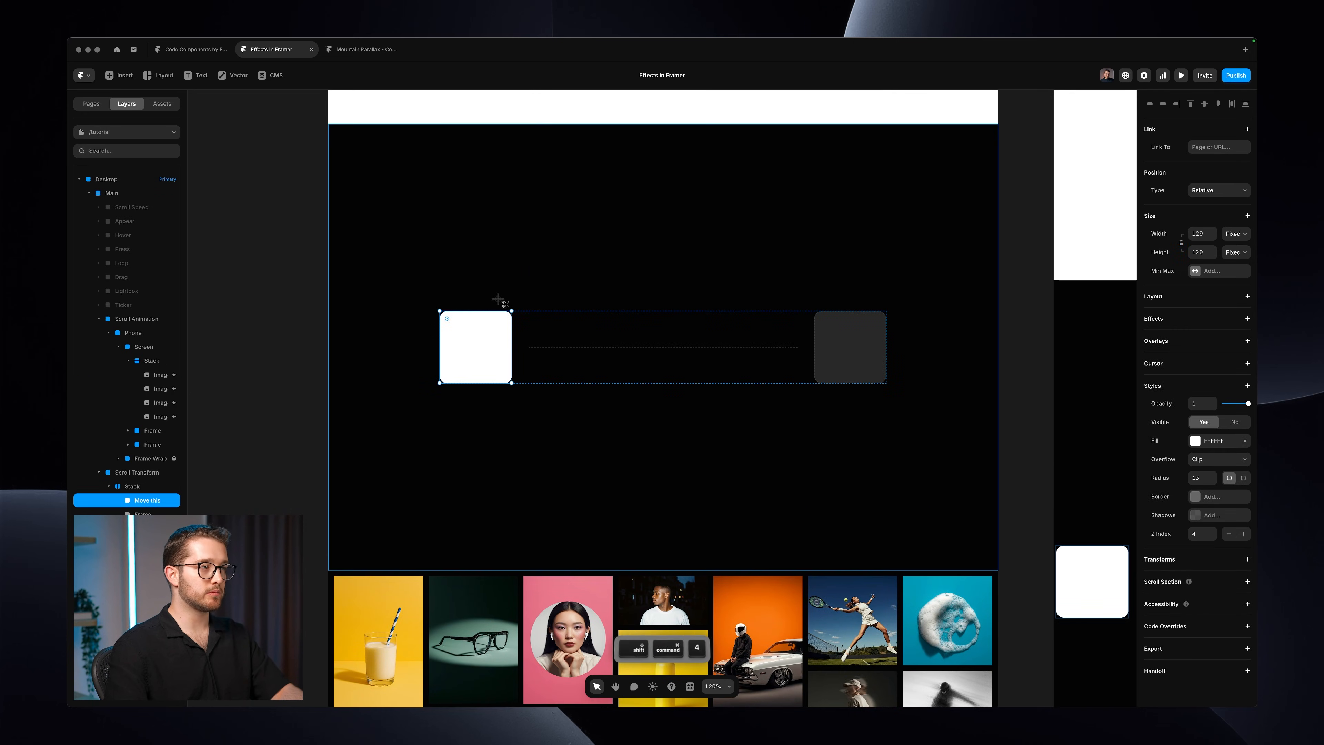
{"action": "left_click_drag", "start_coordinate": [445, 316], "coordinate": [876, 384]}
{"action": "key", "text": "space"}
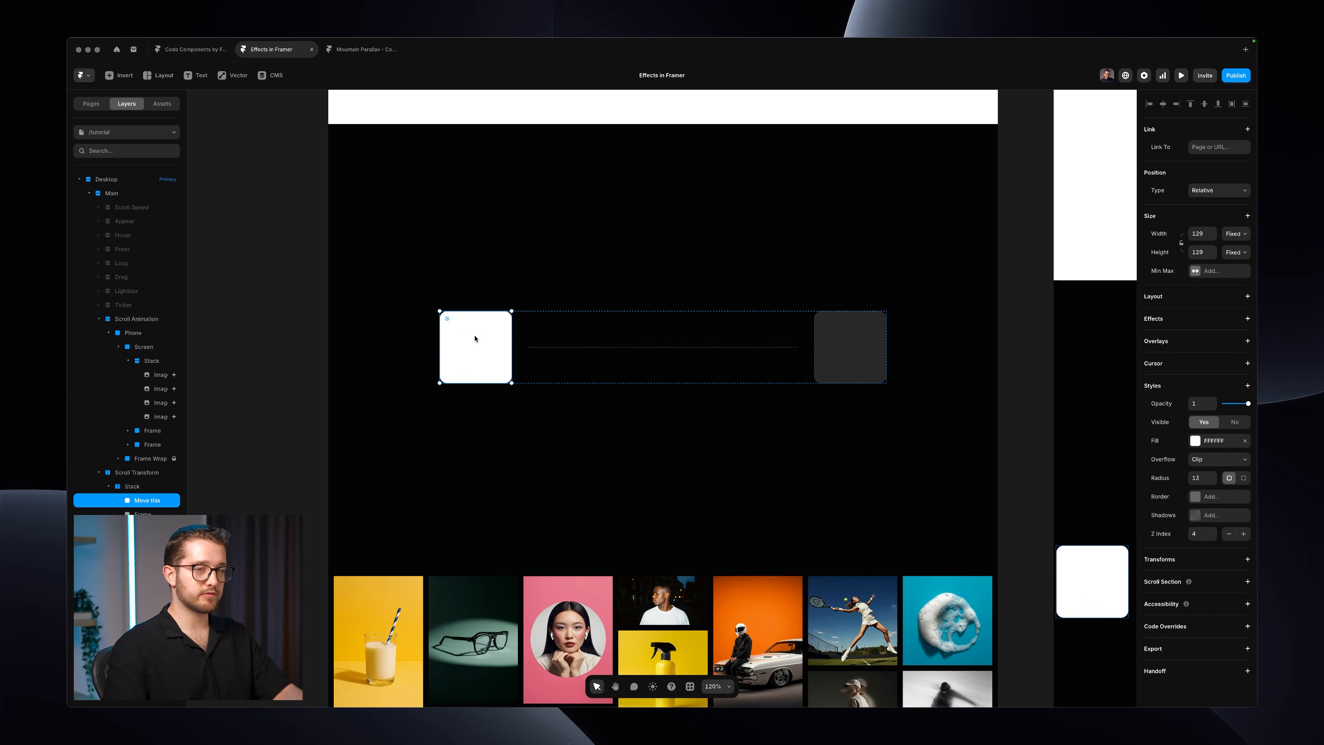
{"action": "left_click", "coordinate": [1190, 316]}
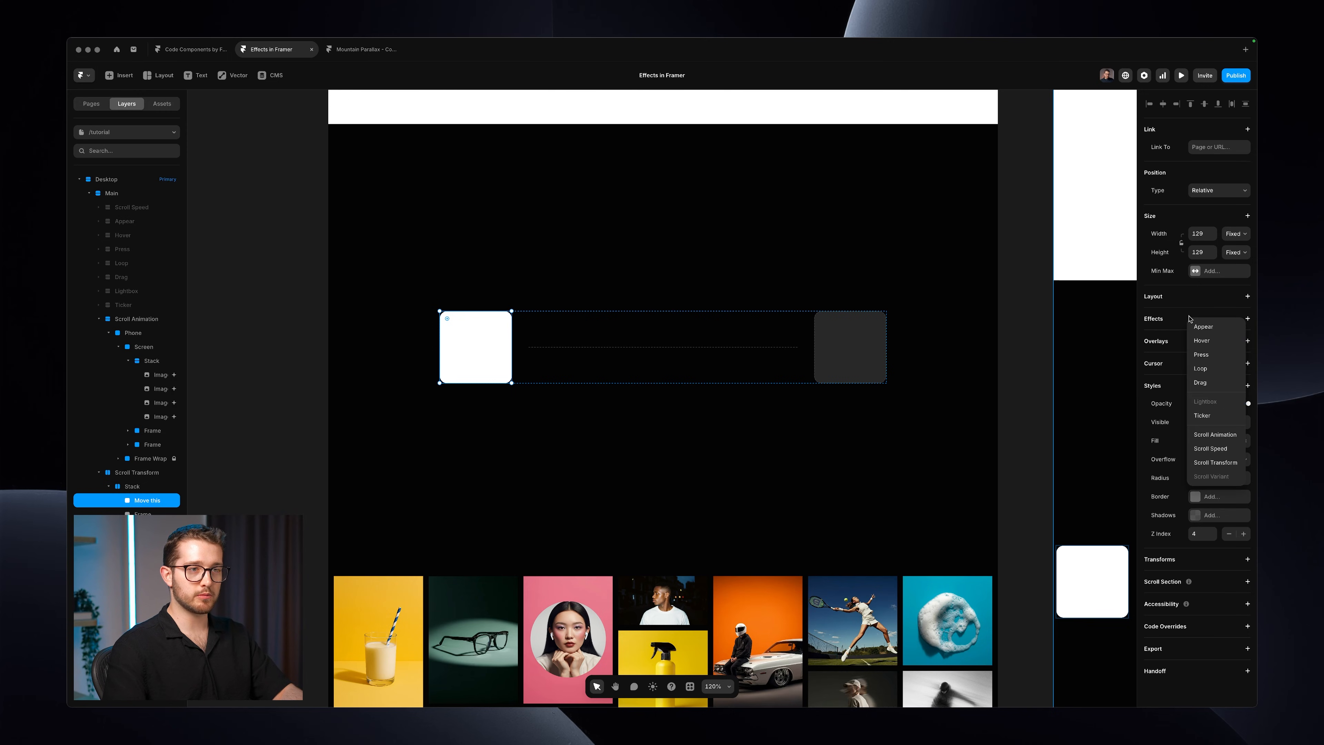
{"action": "left_click", "coordinate": [1231, 464]}
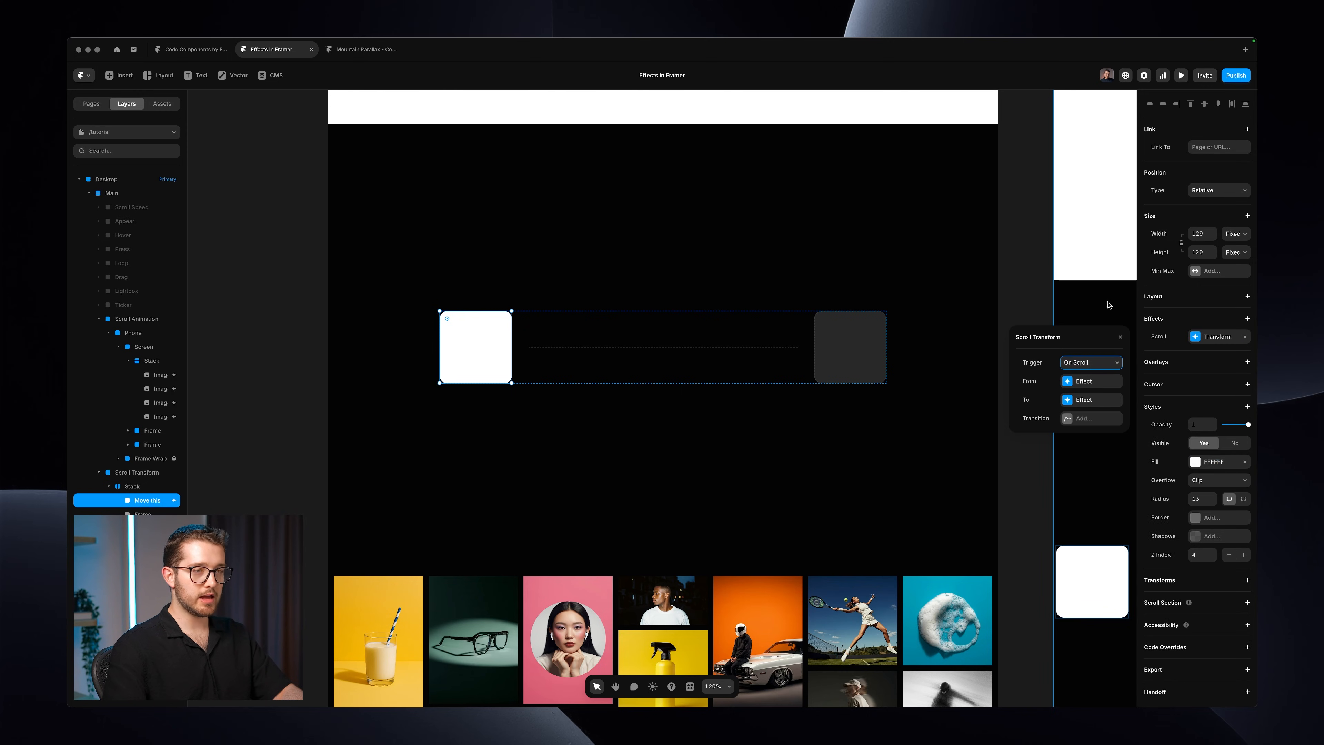
Step: Set the white square's From effect to opacity 1 and scale 1
{"action": "left_click", "coordinate": [1087, 381]}
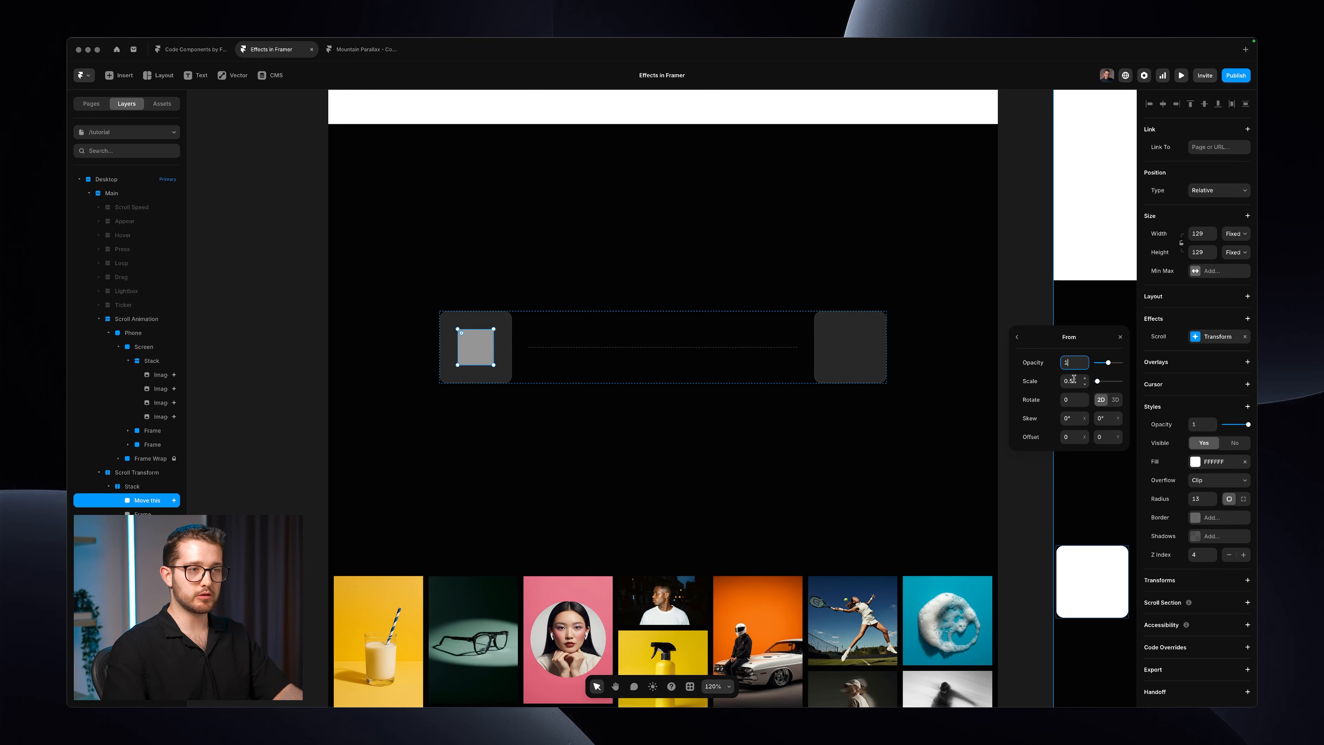
{"action": "left_click", "coordinate": [1074, 380]}
{"action": "type", "text": "1"}
{"action": "left_click", "coordinate": [1018, 337]}
Step: Set the To effect's horizontal offset to 671 so the white square lands on the far grey square
{"action": "left_click", "coordinate": [1090, 402]}
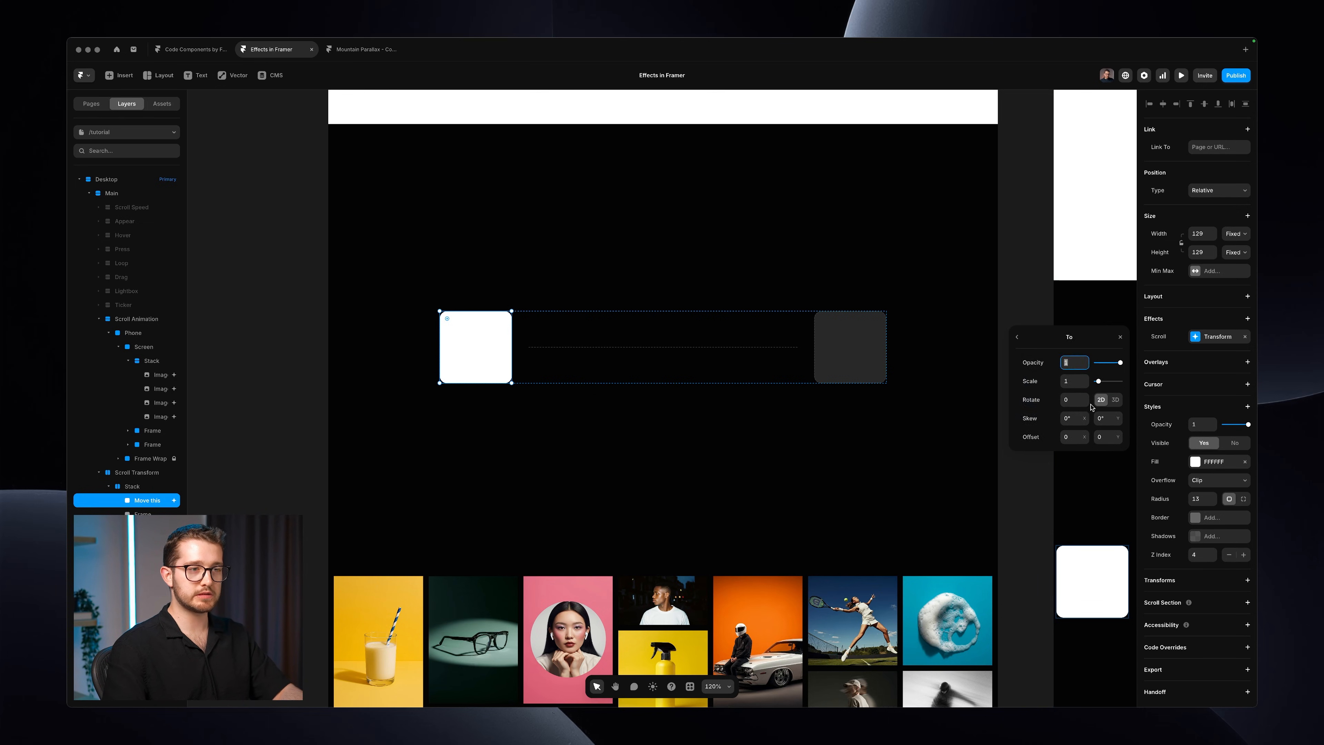
{"action": "left_click_drag", "start_coordinate": [1086, 437], "coordinate": [1133, 150]}
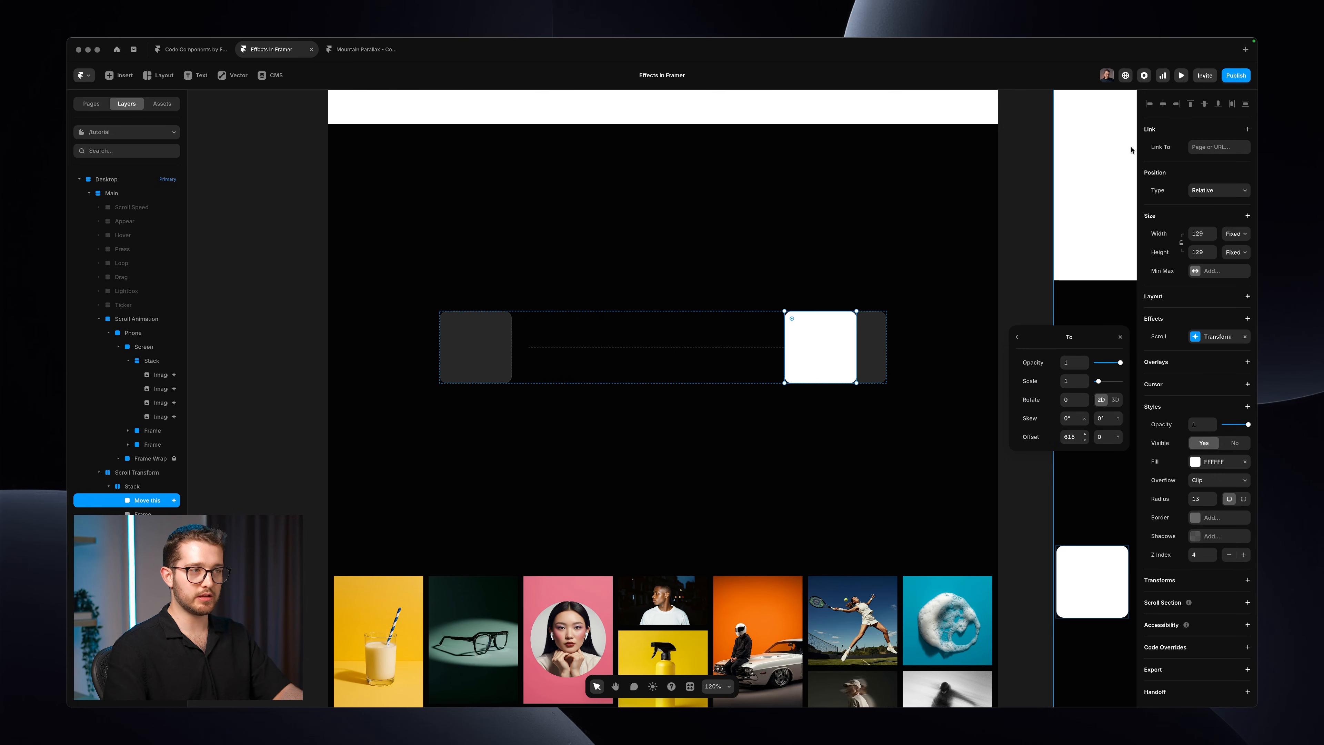
{"action": "left_click_drag", "start_coordinate": [1087, 442], "coordinate": [1087, 413]}
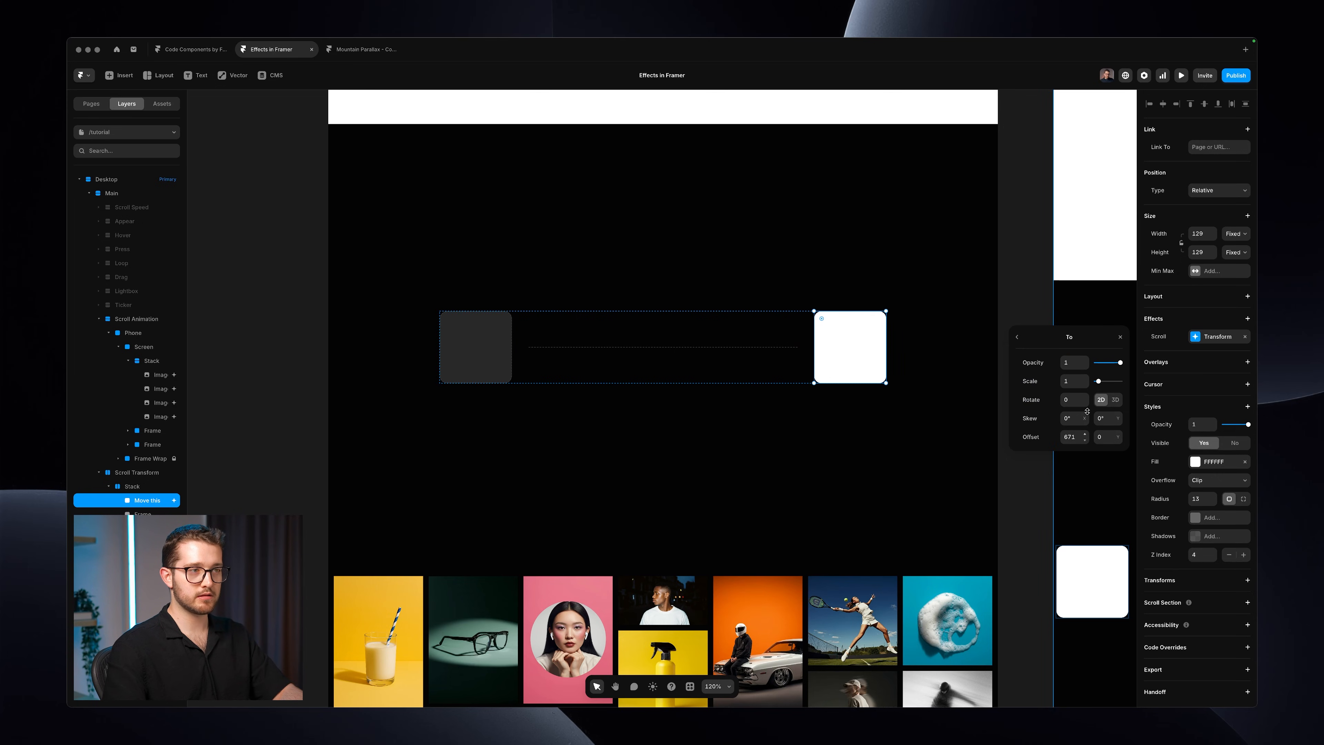
{"action": "left_click", "coordinate": [1018, 338]}
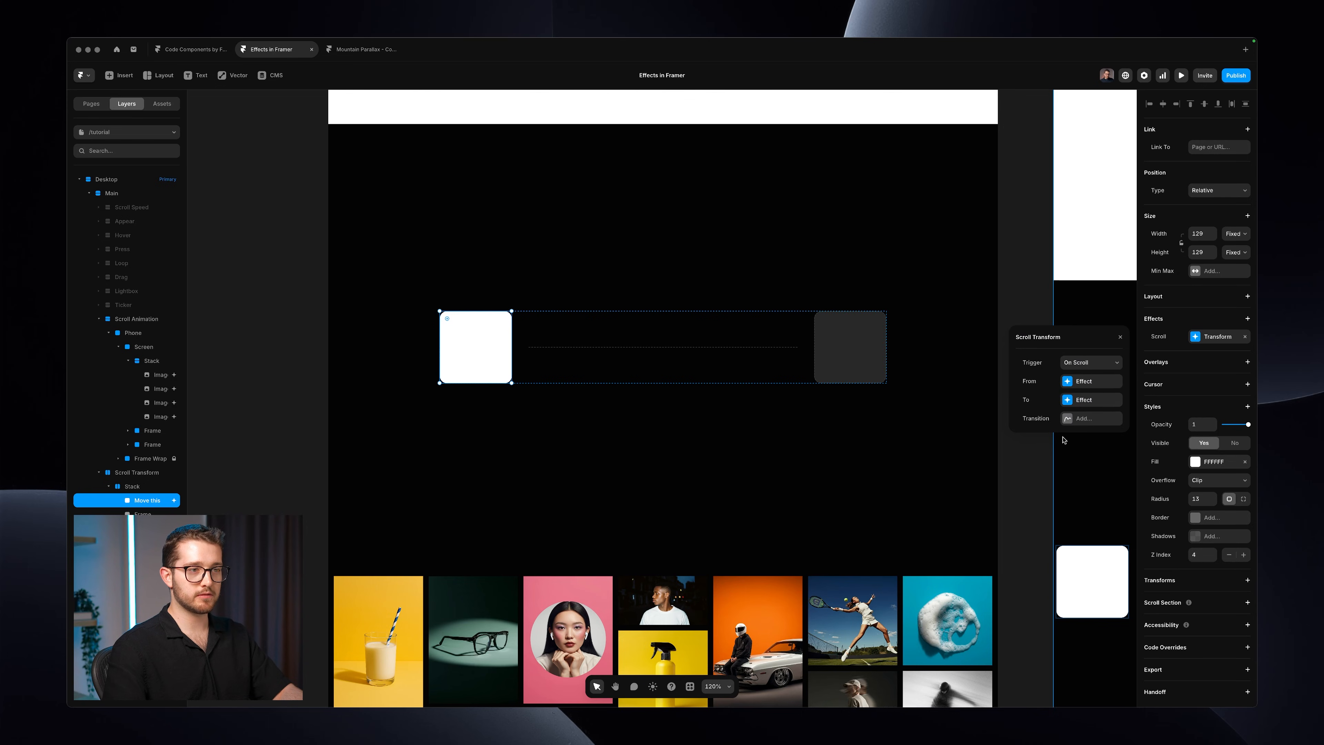
Step: Add a Spring transition to the Scroll Transform and set its trigger to Section in View
{"action": "left_click", "coordinate": [1073, 419]}
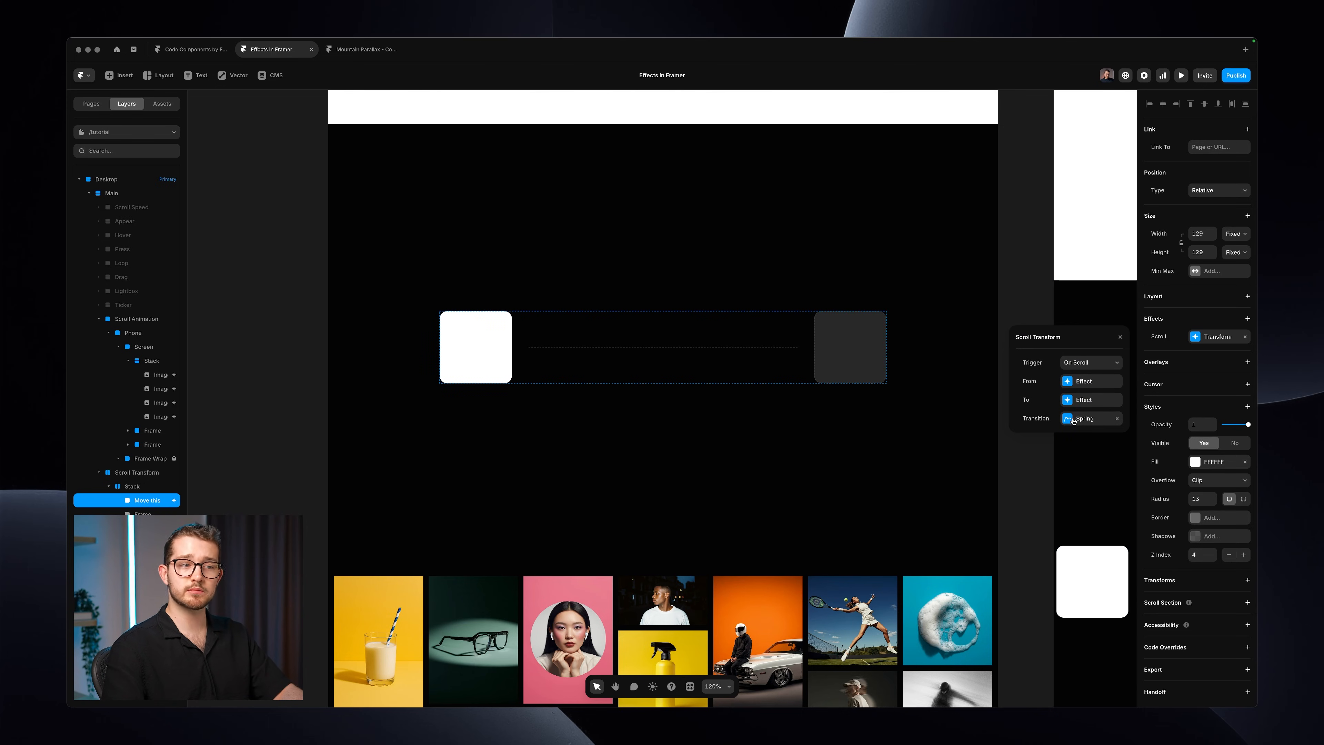
{"action": "left_click", "coordinate": [1084, 364]}
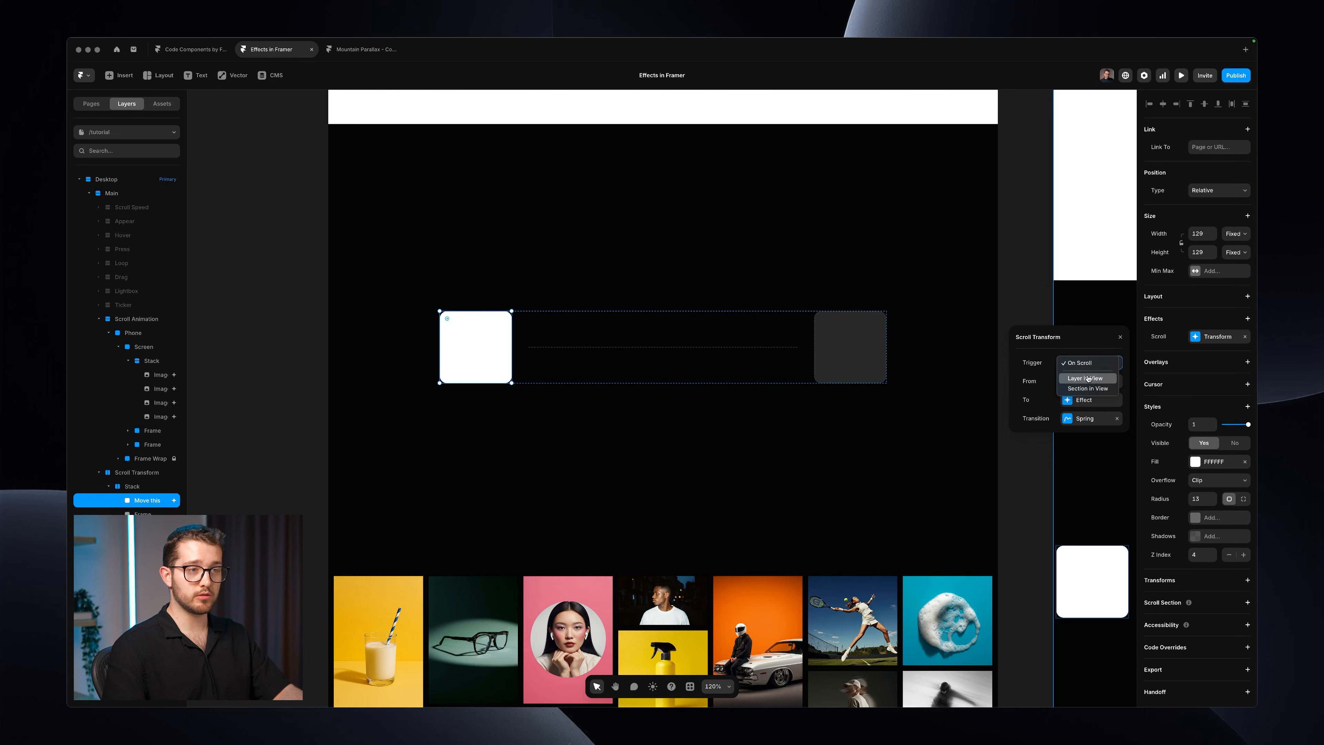
{"action": "left_click", "coordinate": [1088, 389]}
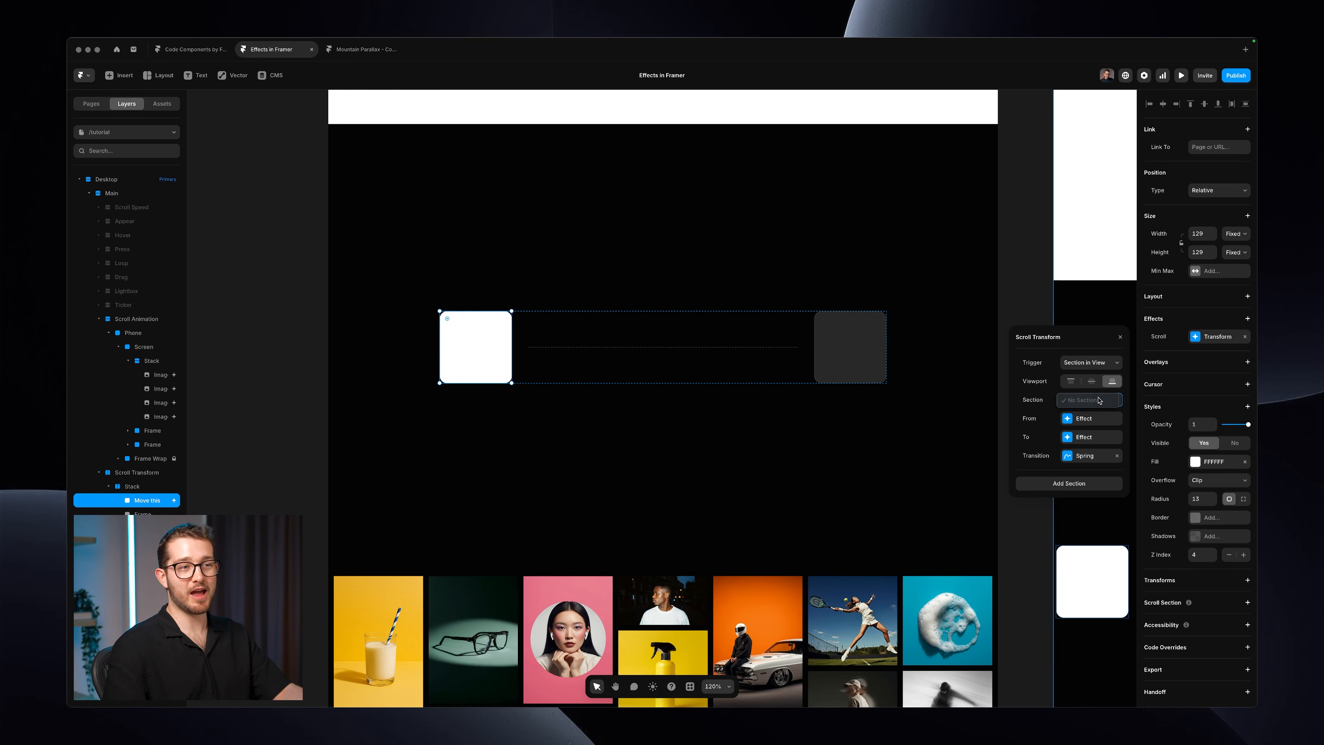
{"action": "left_click", "coordinate": [1119, 340]}
Step: Add a scroll section named "this" to the Scroll Transform section
{"action": "left_click", "coordinate": [973, 284]}
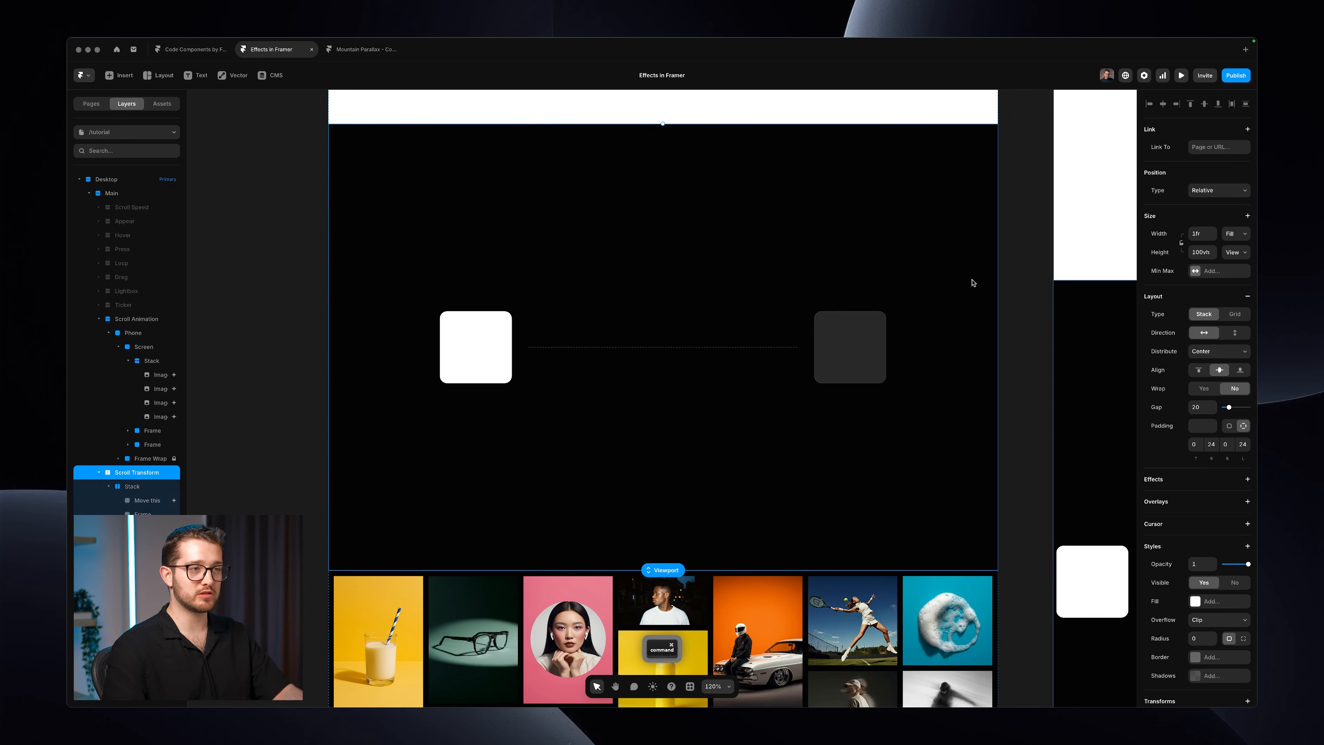
{"action": "key", "text": "shift+super+4"}
{"action": "left_click_drag", "start_coordinate": [330, 125], "coordinate": [997, 570]}
{"action": "key", "text": "Escape"}
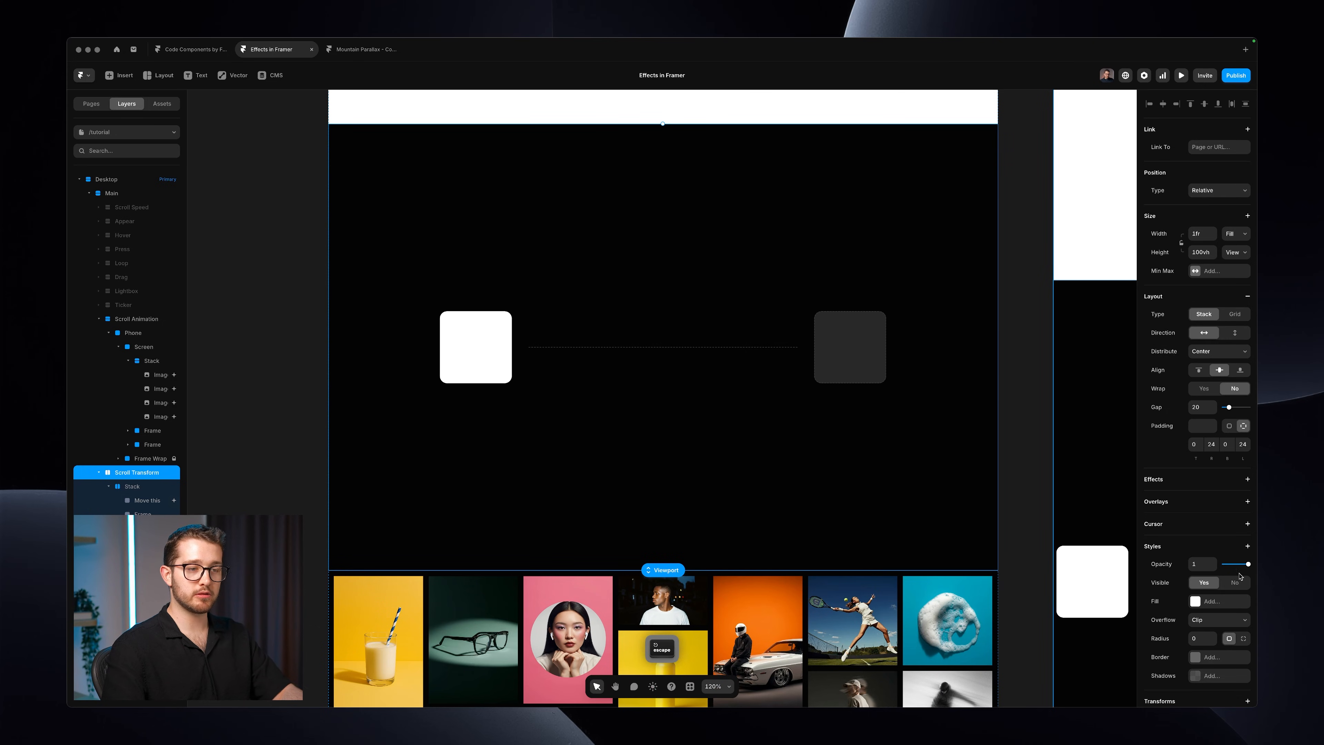
{"action": "scroll", "coordinate": [1236, 578], "scroll_direction": "down", "scroll_amount": 5}
{"action": "left_click", "coordinate": [1208, 579]}
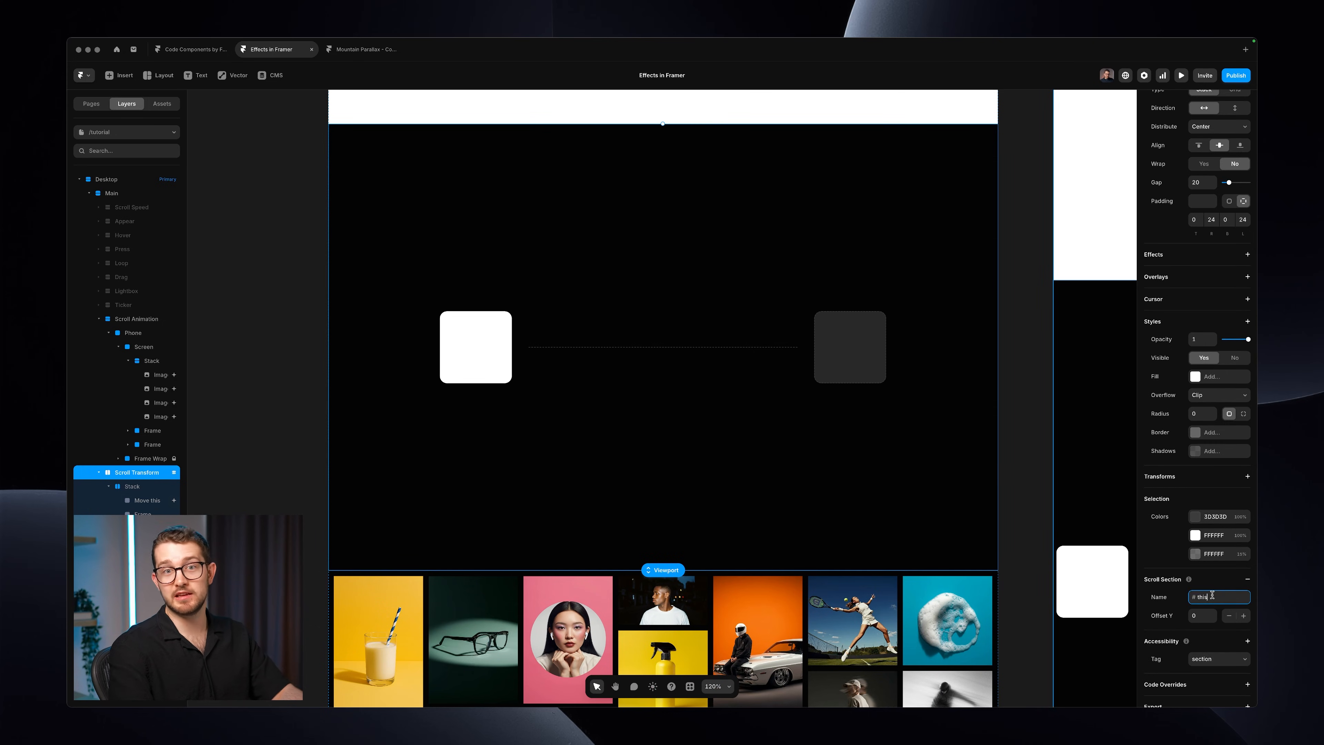
Step: Link the white square's Scroll Transform to section #this with the center viewport option, and review its From and To effects
{"action": "left_click", "coordinate": [494, 335], "text": "super"}
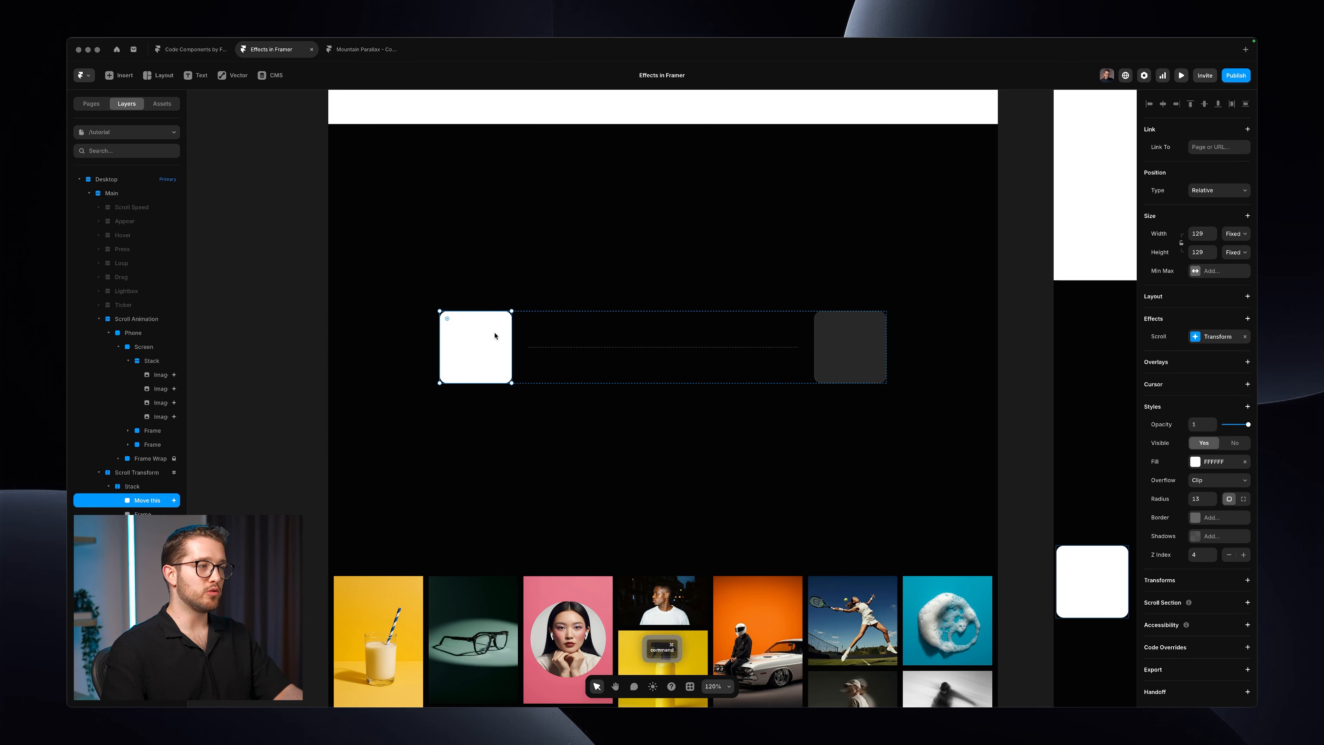
{"action": "left_click", "coordinate": [1193, 337]}
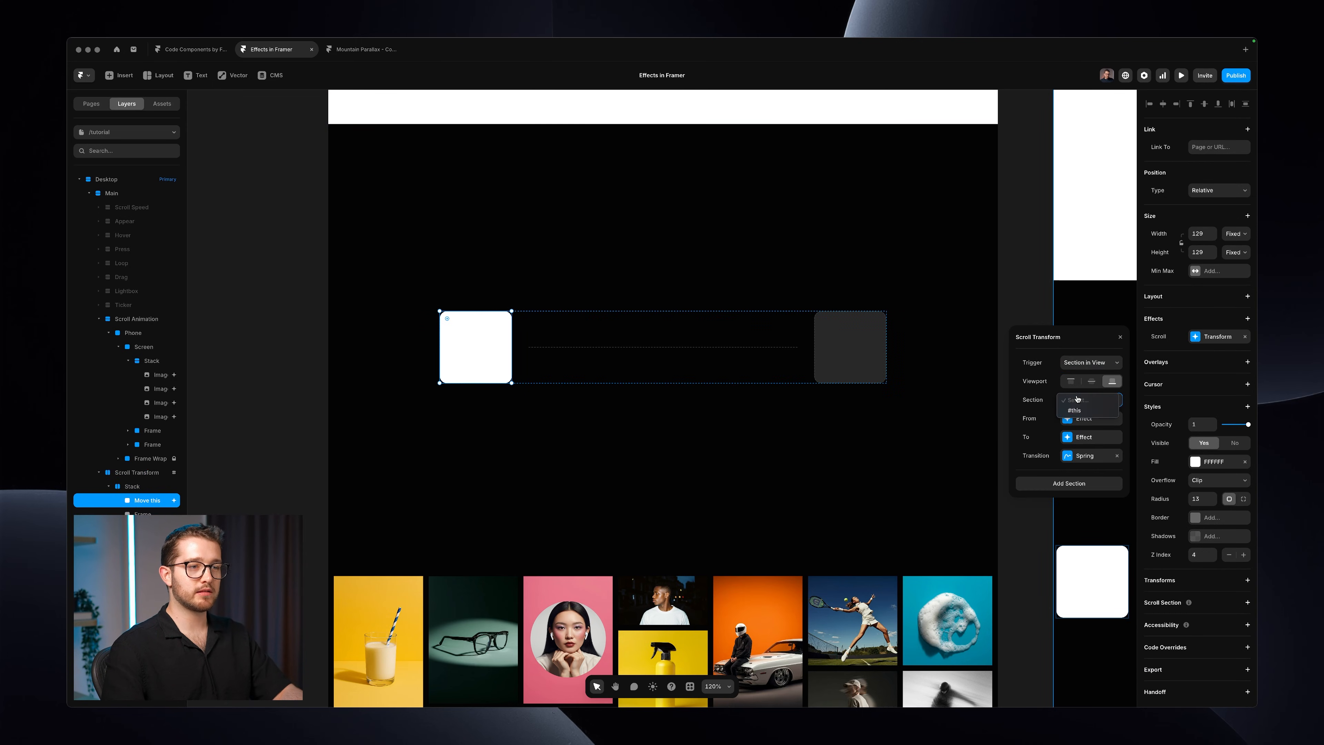
{"action": "left_click", "coordinate": [1078, 411]}
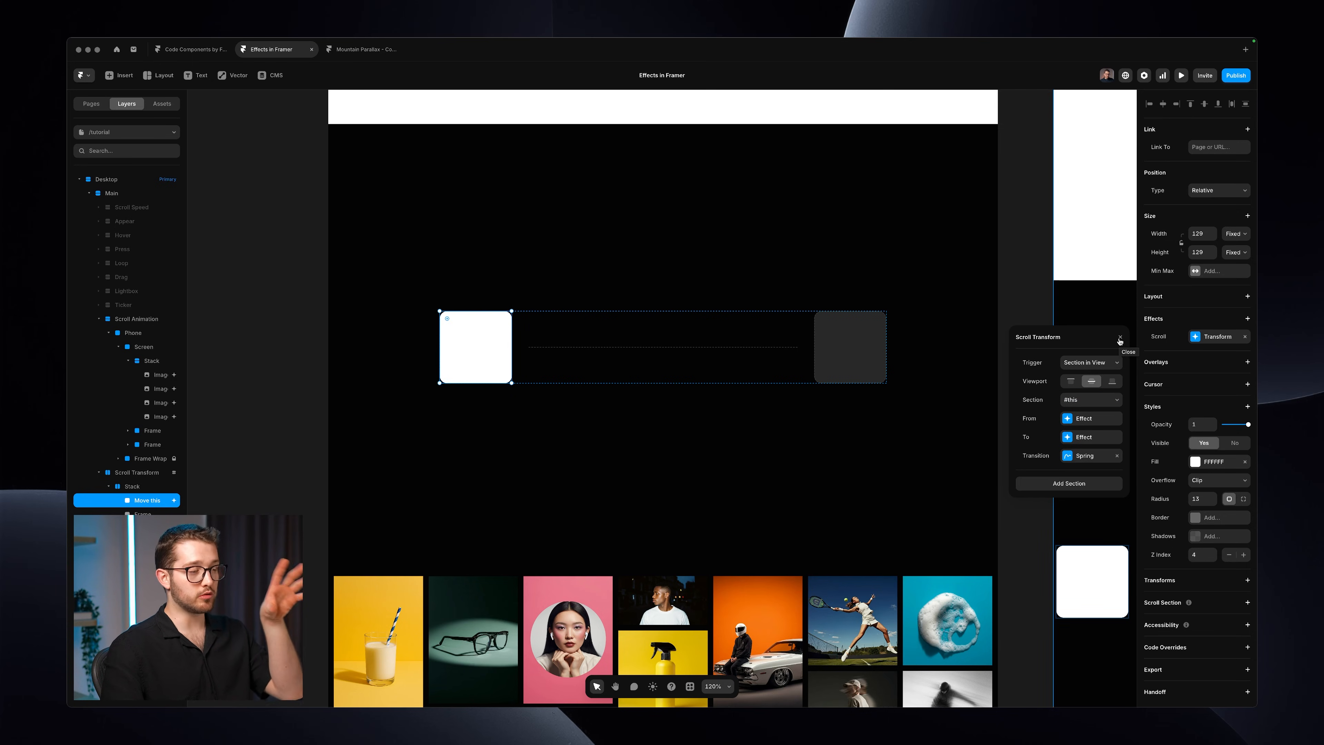
{"action": "left_click", "coordinate": [1085, 417]}
{"action": "left_click", "coordinate": [1020, 337]}
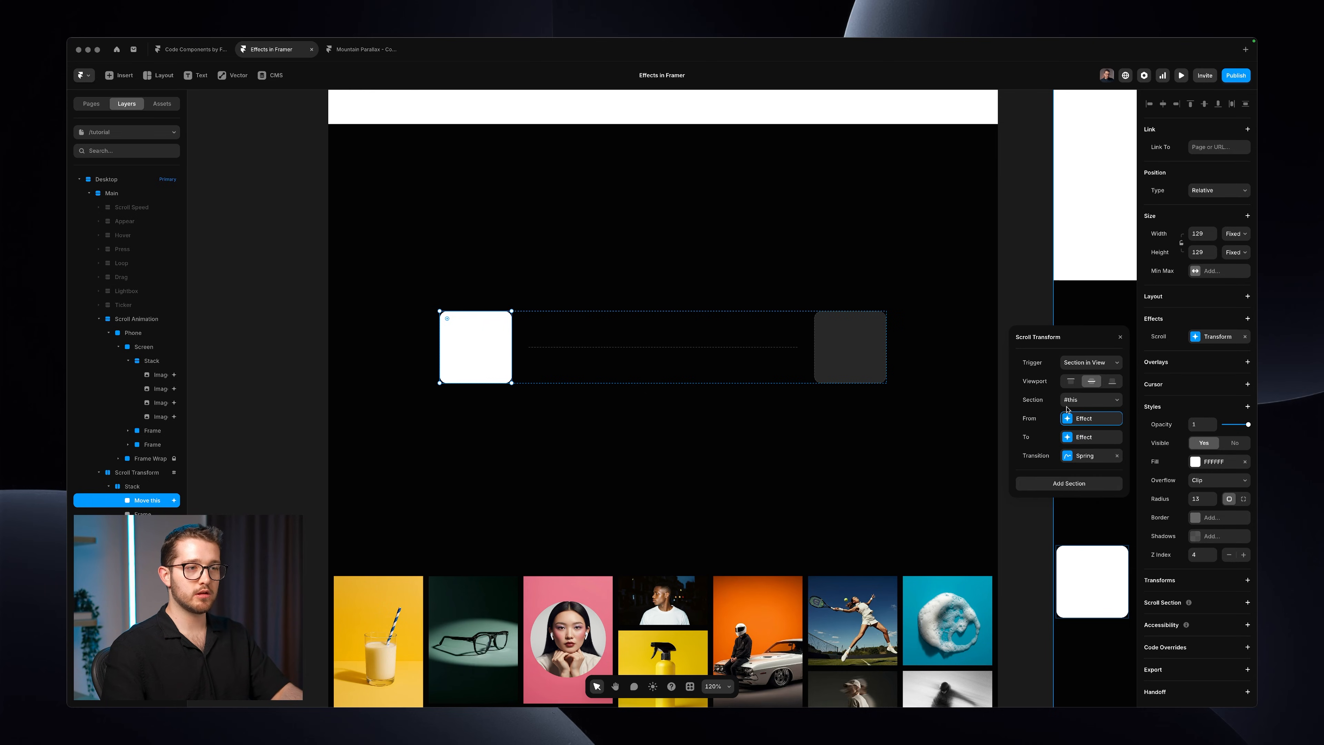
{"action": "left_click", "coordinate": [1077, 437]}
{"action": "left_click", "coordinate": [1119, 339]}
{"action": "left_click", "coordinate": [1025, 310]}
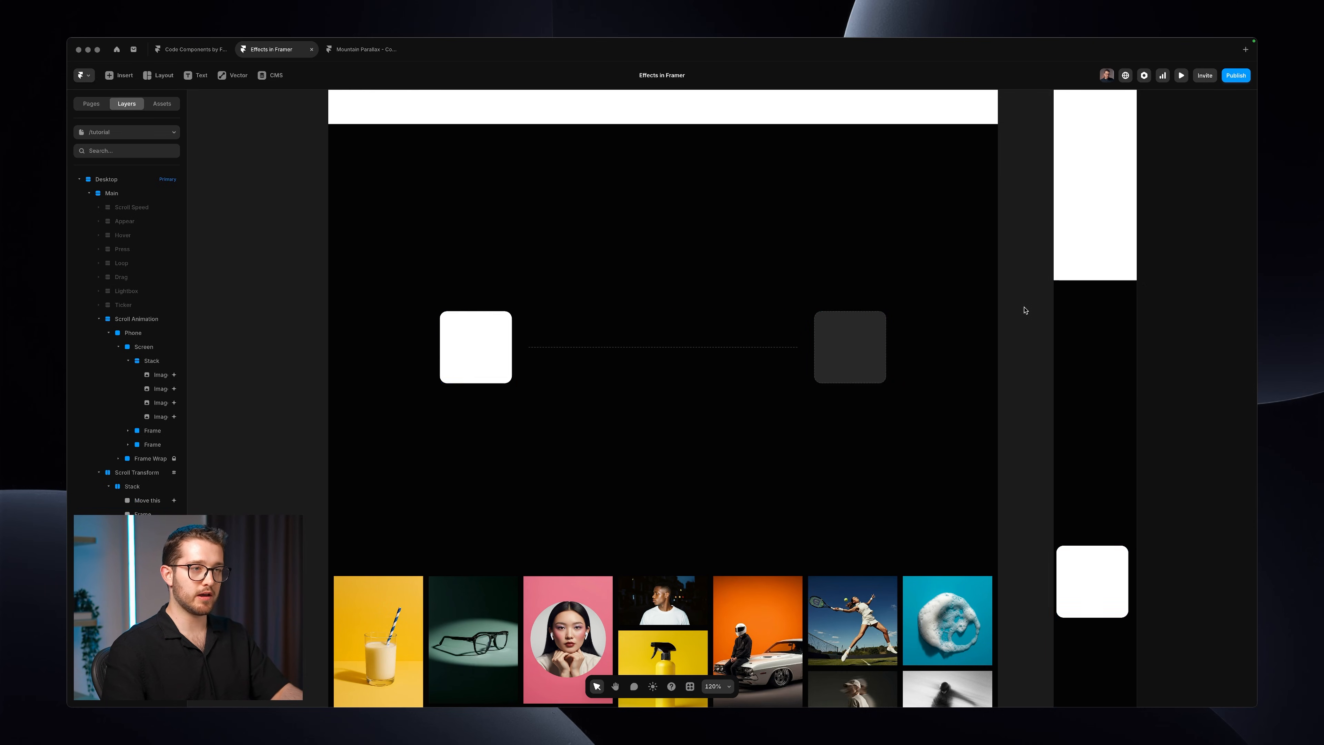
Step: Preview the page and scroll through the Scroll Transform section to check how the white square moves between the grey squares
{"action": "key", "text": "p"}
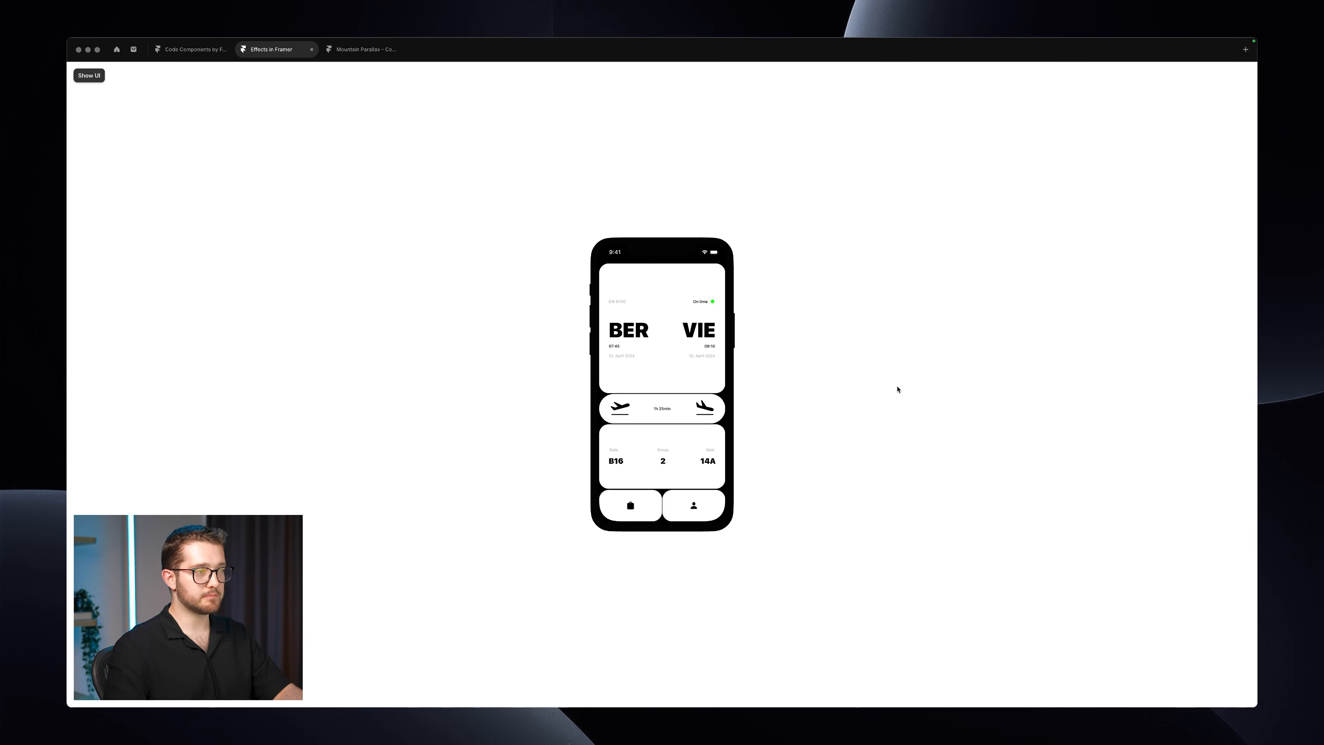
{"action": "scroll", "coordinate": [897, 390], "scroll_direction": "down", "scroll_amount": 3}
{"action": "scroll", "coordinate": [898, 390], "scroll_direction": "down", "scroll_amount": 10}
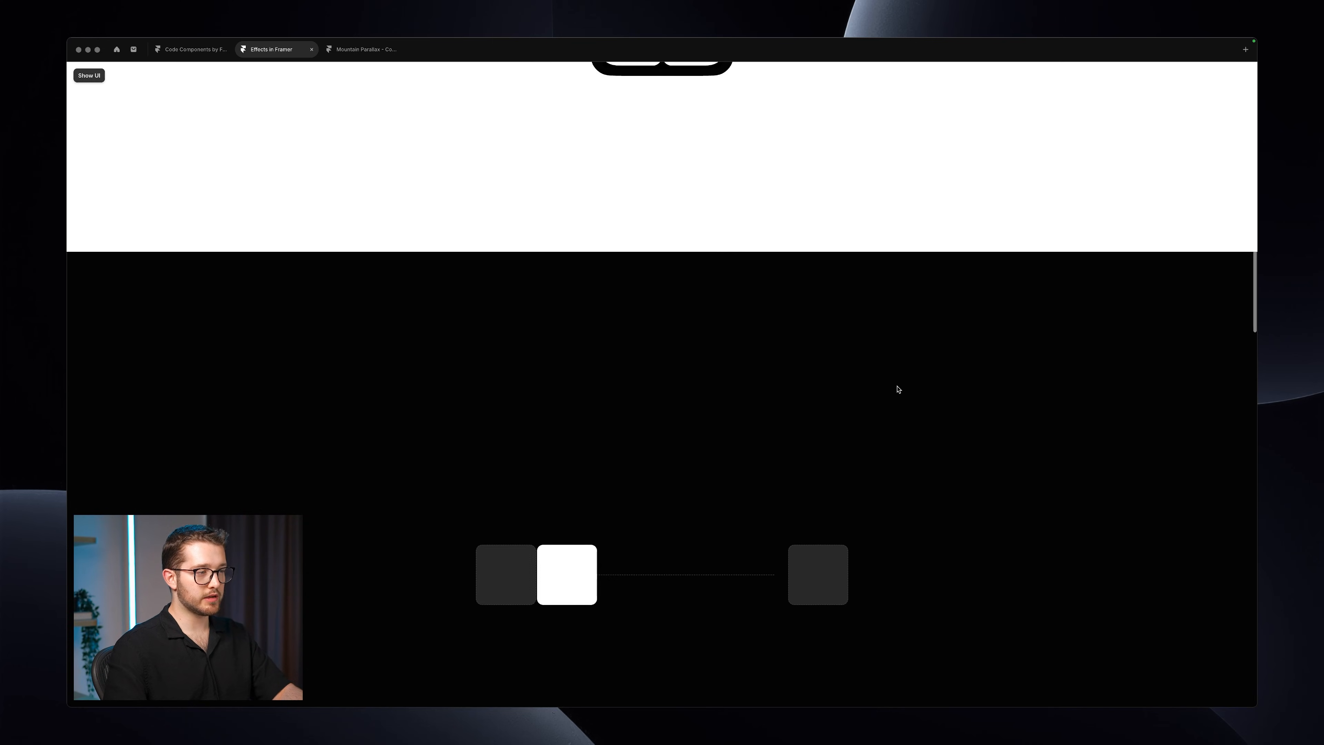
{"action": "scroll", "coordinate": [897, 390], "scroll_direction": "down", "scroll_amount": 2}
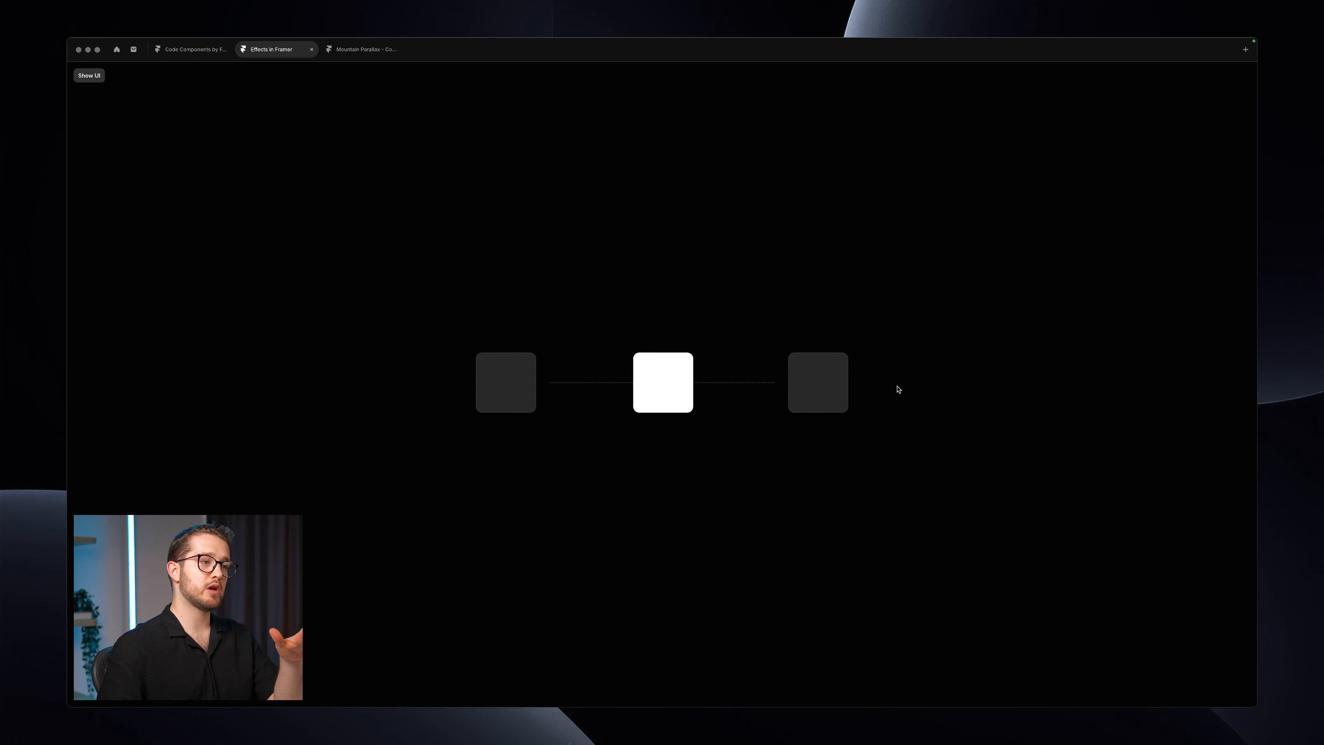
{"action": "scroll", "coordinate": [898, 390], "scroll_direction": "down", "scroll_amount": 4}
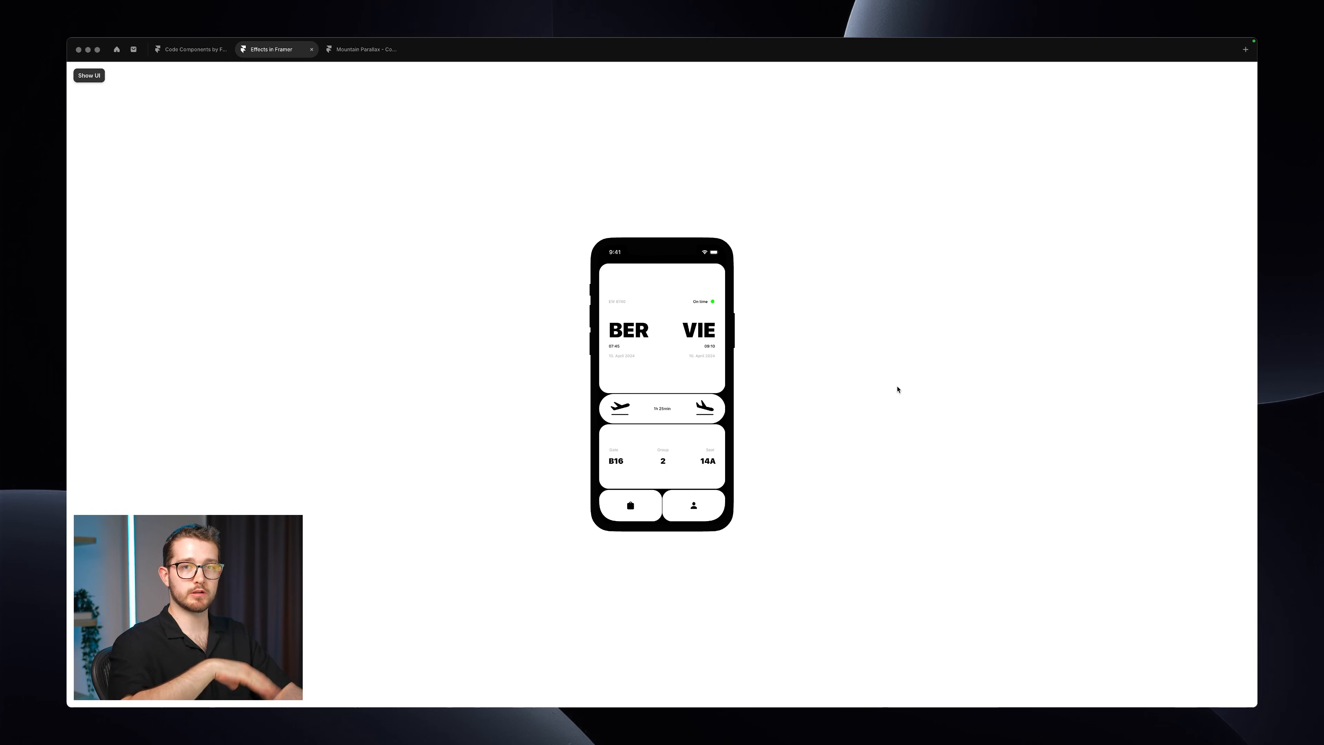
{"action": "scroll", "coordinate": [898, 389], "scroll_direction": "down", "scroll_amount": 10}
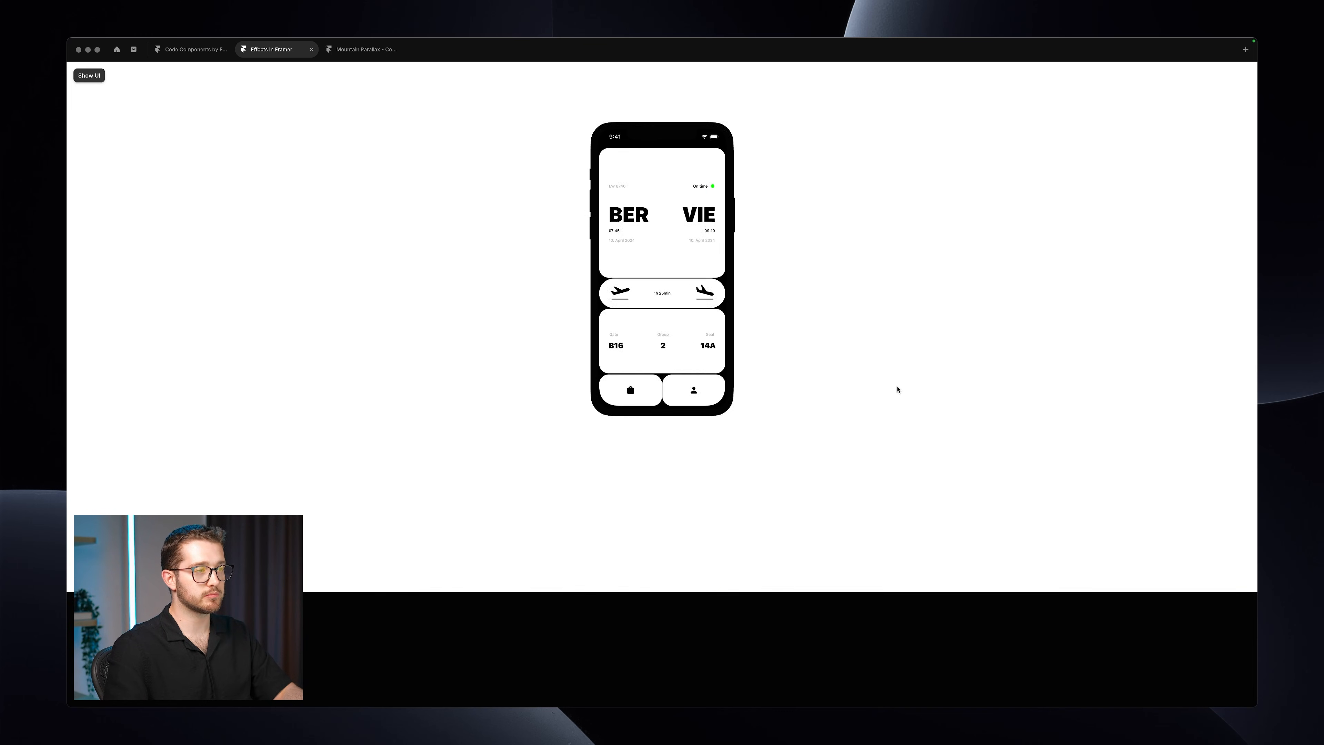
{"action": "scroll", "coordinate": [898, 389], "scroll_direction": "down", "scroll_amount": 5}
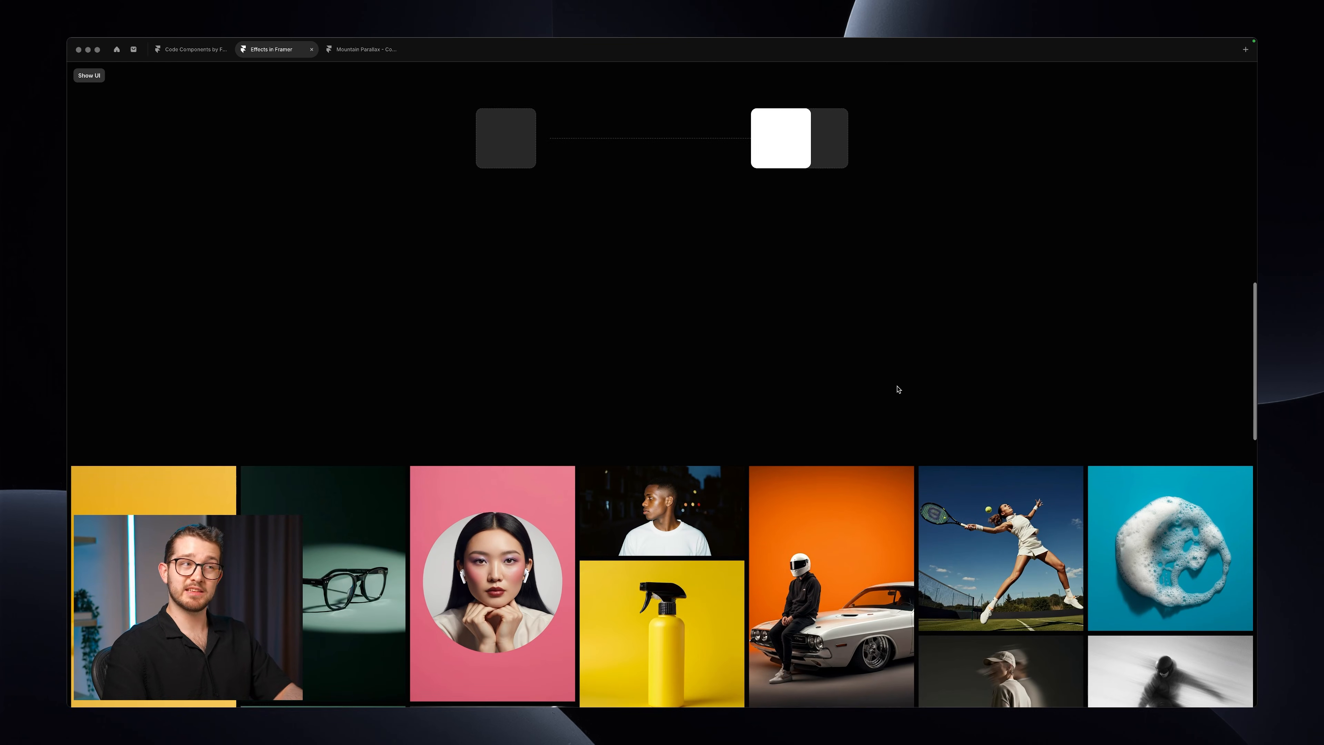
Step: Examine the photo grid below the Scroll Transform section in the preview and return to the canvas
{"action": "scroll", "coordinate": [897, 389], "scroll_direction": "down", "scroll_amount": 5}
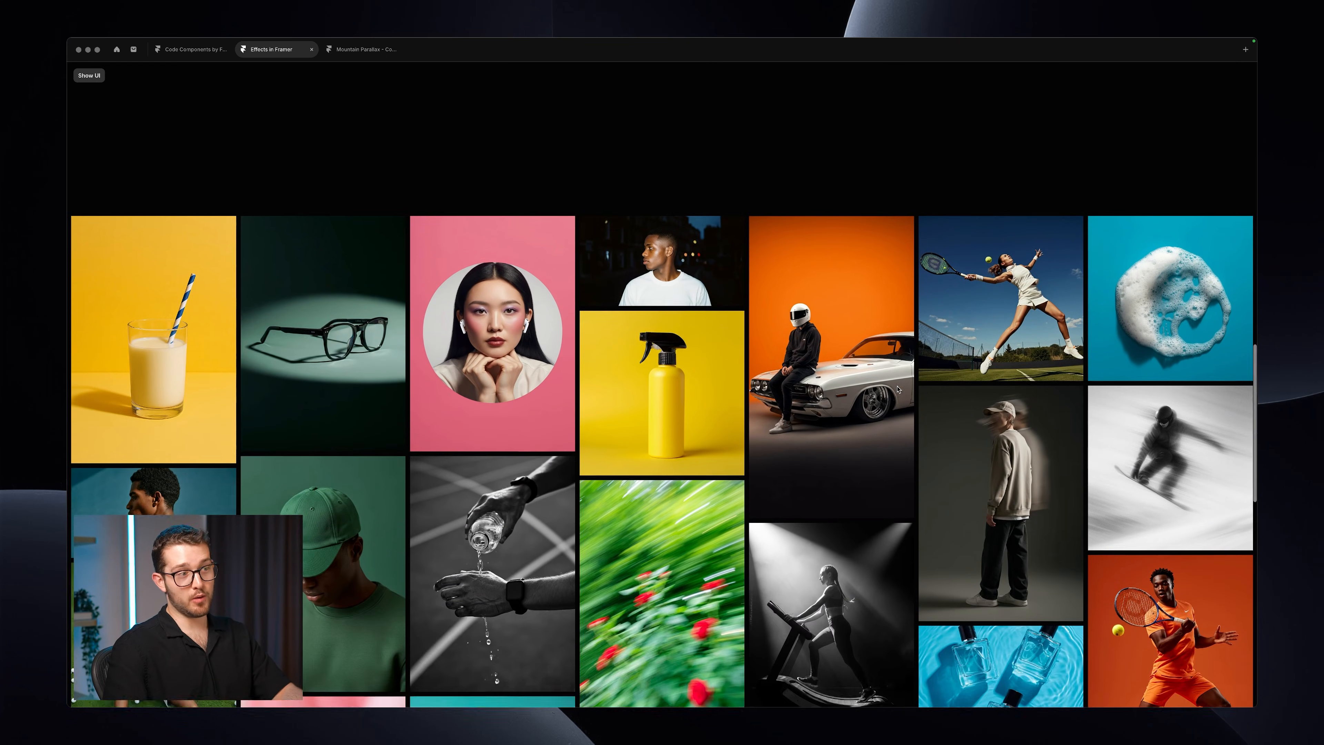
{"action": "key", "text": "shift+super+4"}
{"action": "left_click_drag", "start_coordinate": [465, 222], "coordinate": [888, 554]}
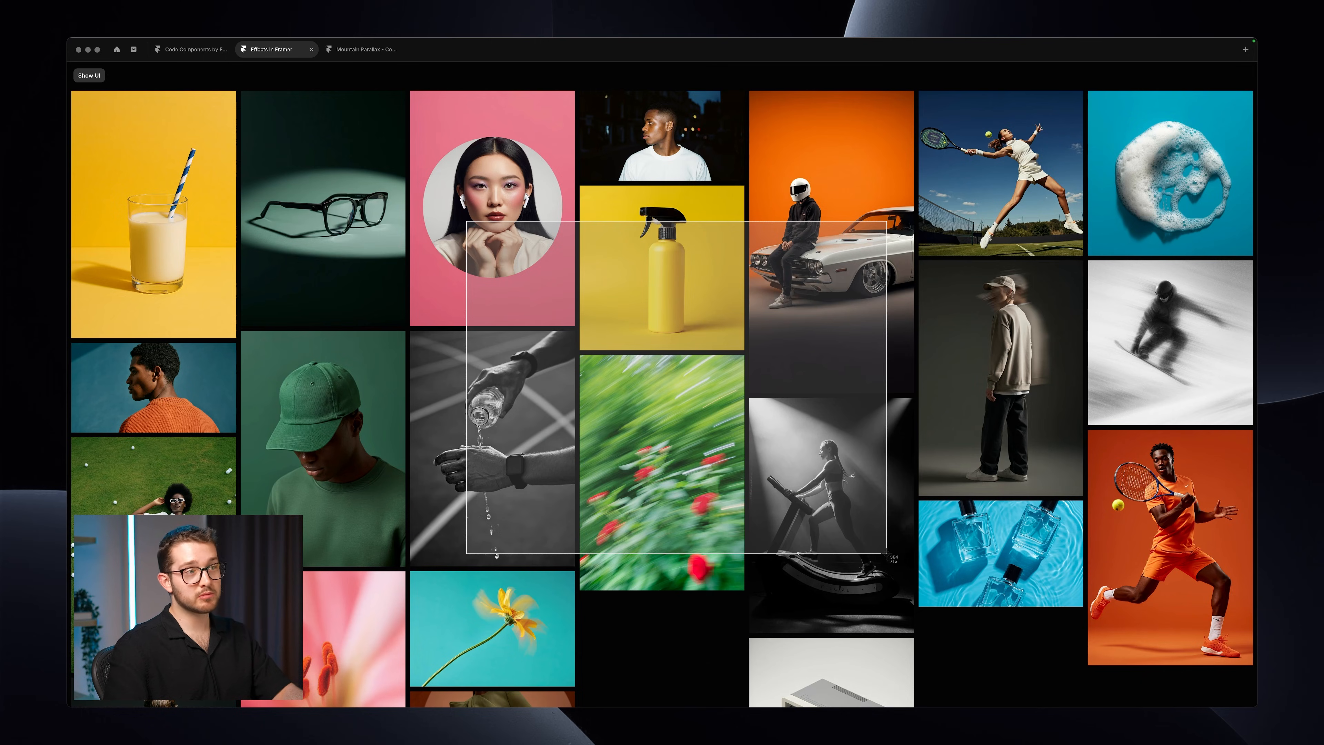
{"action": "key", "text": "Escape"}
{"action": "key", "text": "Escape"}
Step: Hide the Scroll Animation section with the phone
{"action": "scroll", "coordinate": [740, 418], "scroll_direction": "down", "scroll_amount": 5}
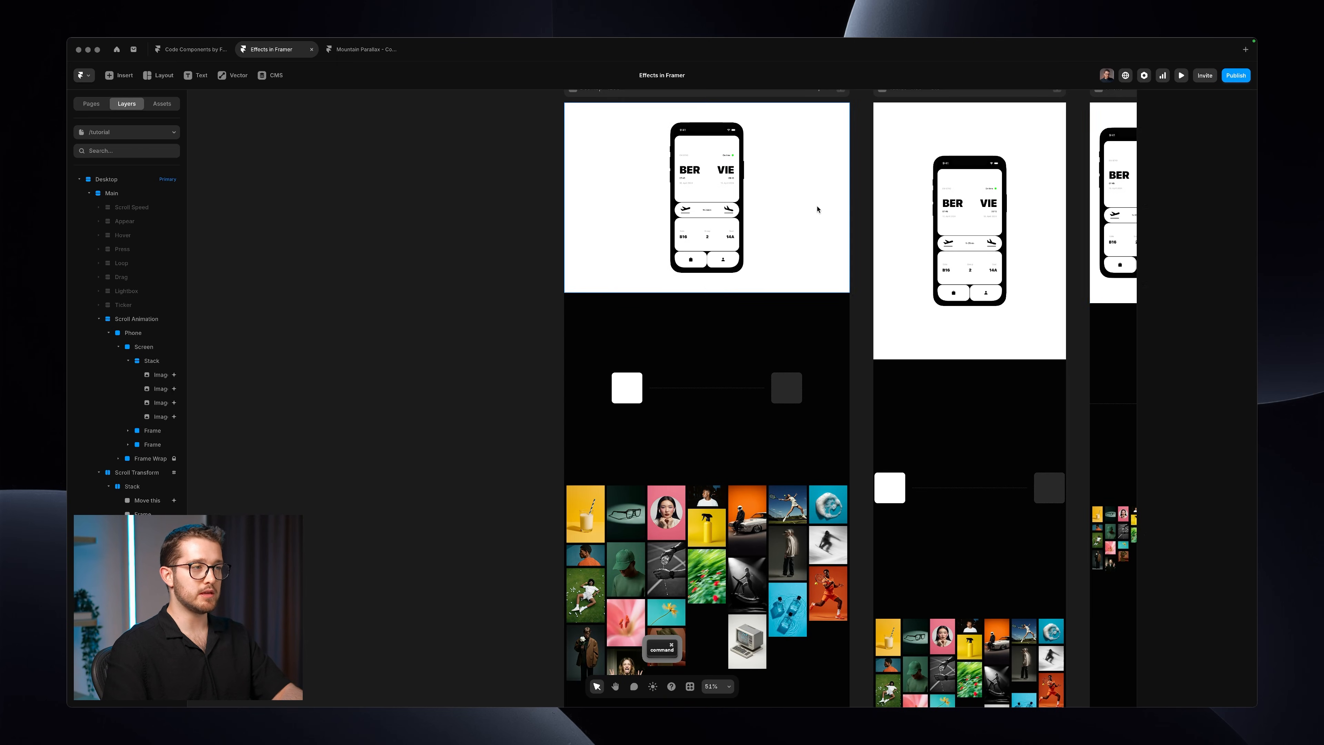
{"action": "left_click", "coordinate": [819, 208]}
{"action": "key", "text": "super+;"}
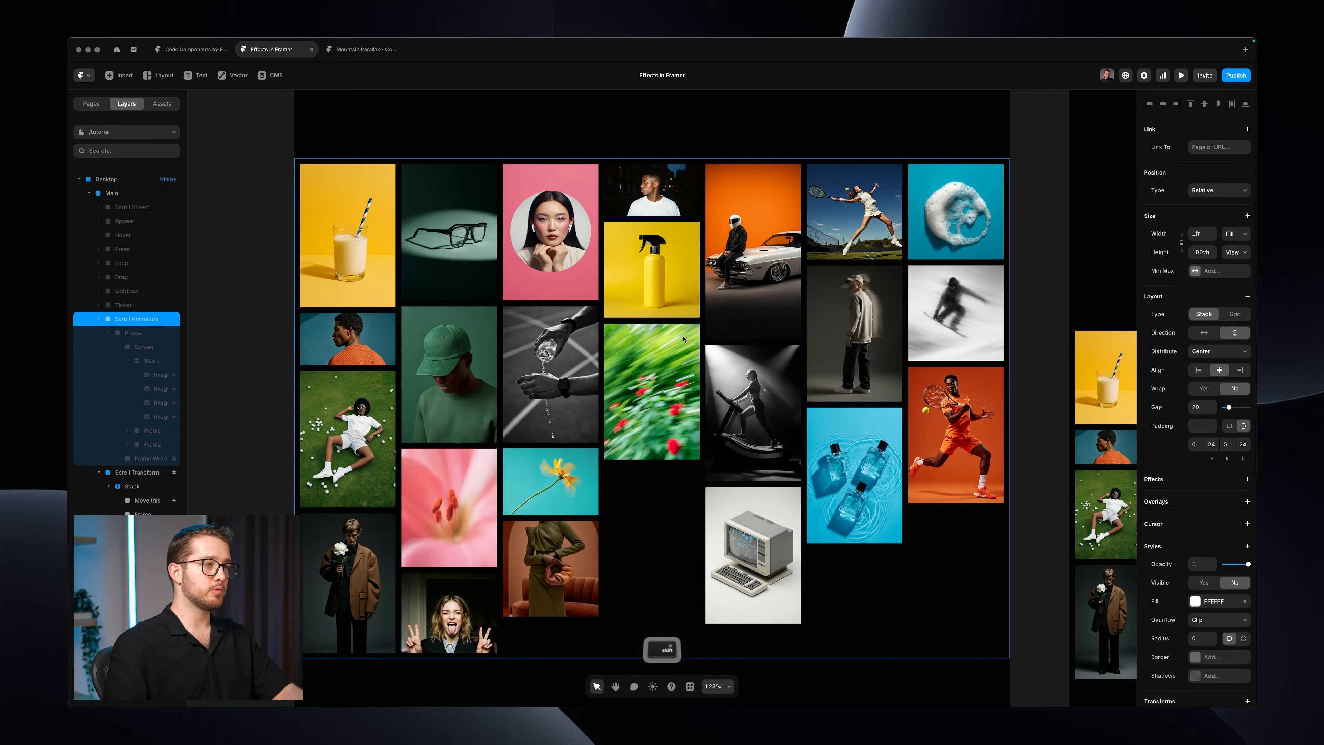
Step: Open the Image Appear component from the photo grid and inspect its Off and On variants and the image's placement in Off
{"action": "left_click", "coordinate": [575, 260], "text": "super"}
{"action": "double_click", "coordinate": [575, 260]}
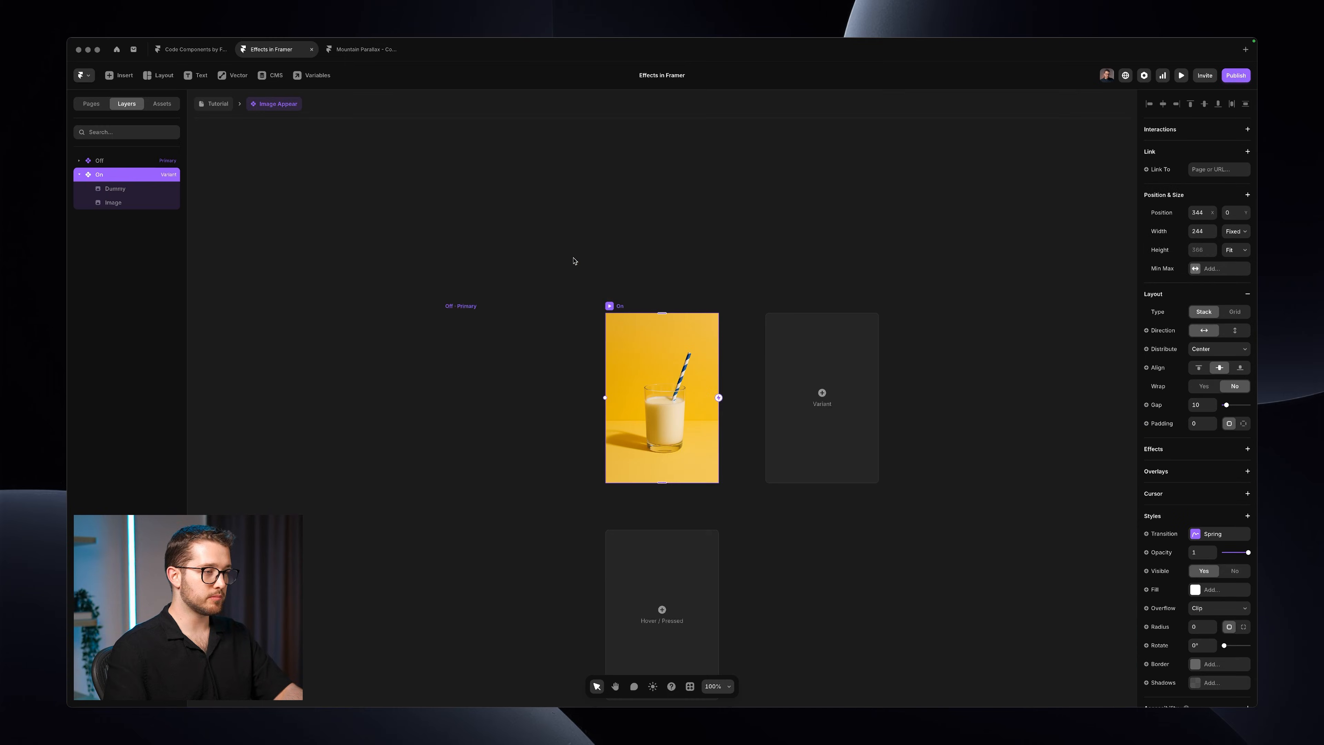
{"action": "left_click", "coordinate": [578, 292]}
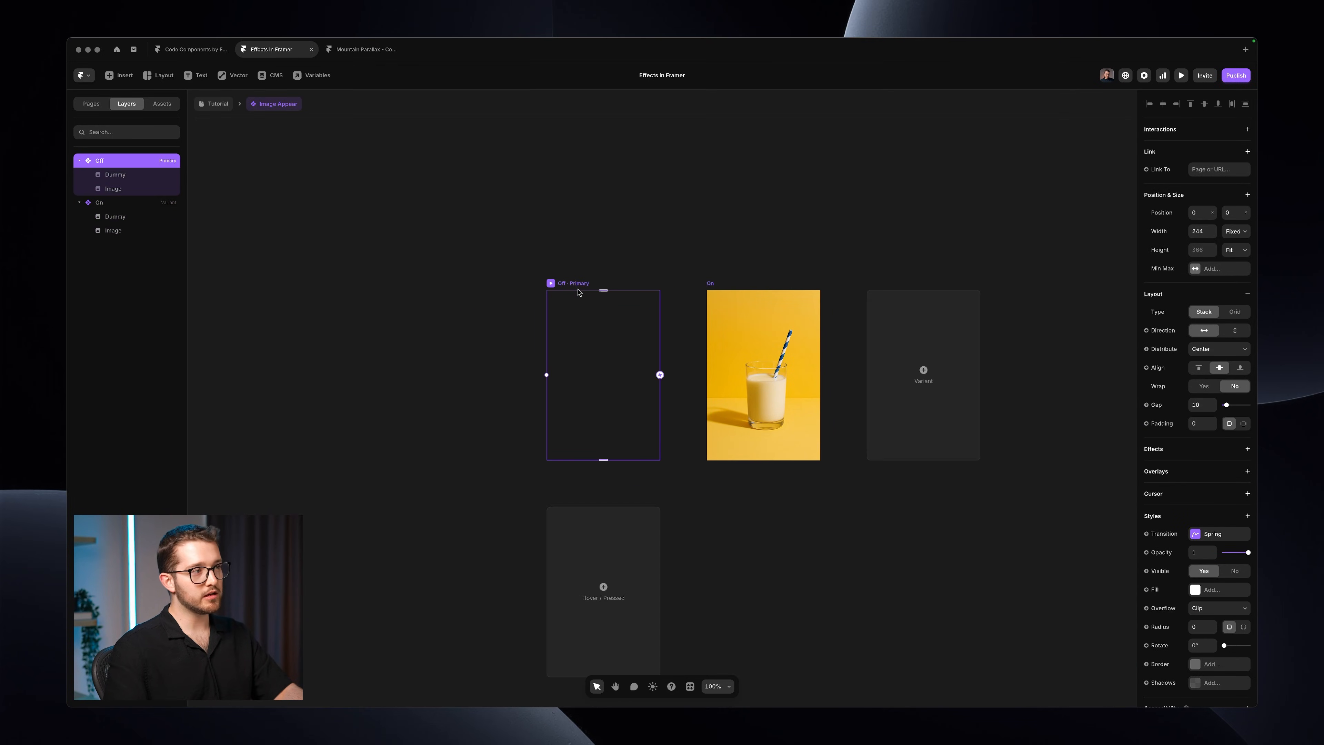
{"action": "left_click", "coordinate": [117, 189]}
{"action": "key", "text": "shift+super+4"}
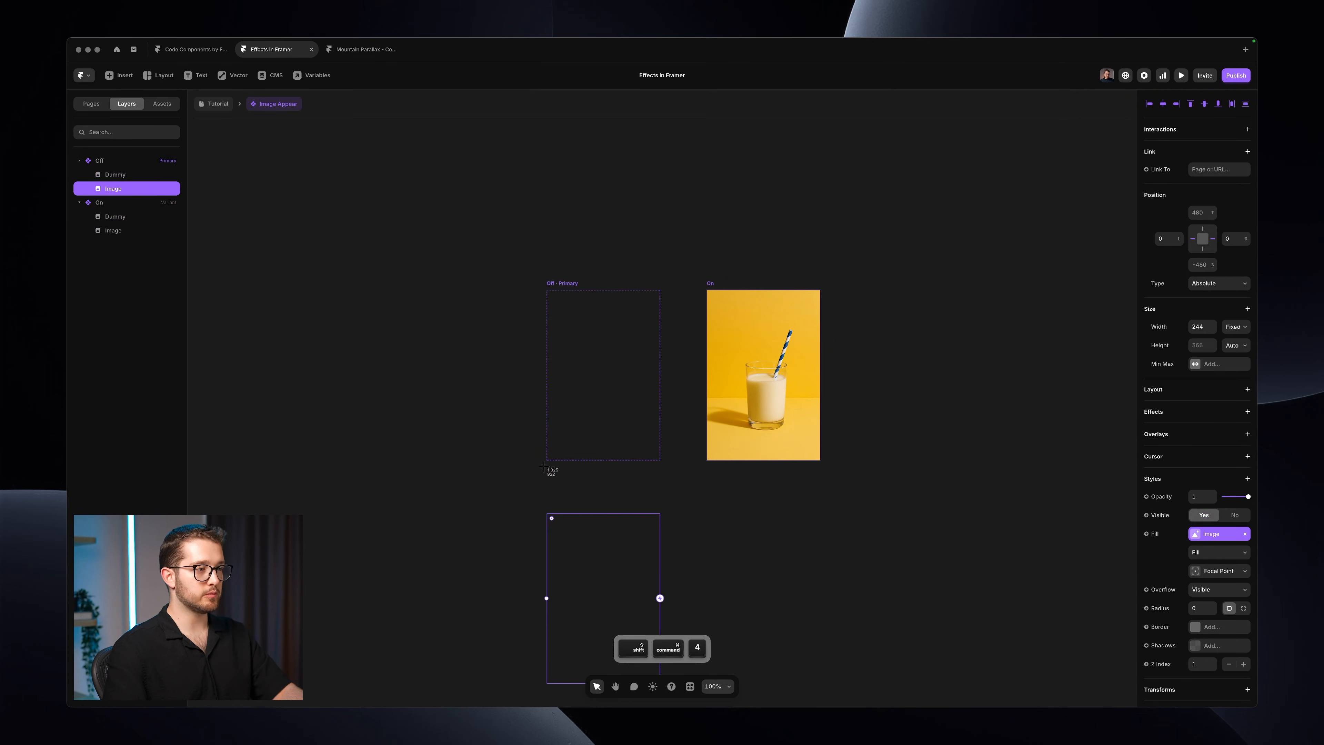
{"action": "left_click_drag", "start_coordinate": [542, 504], "coordinate": [663, 682]}
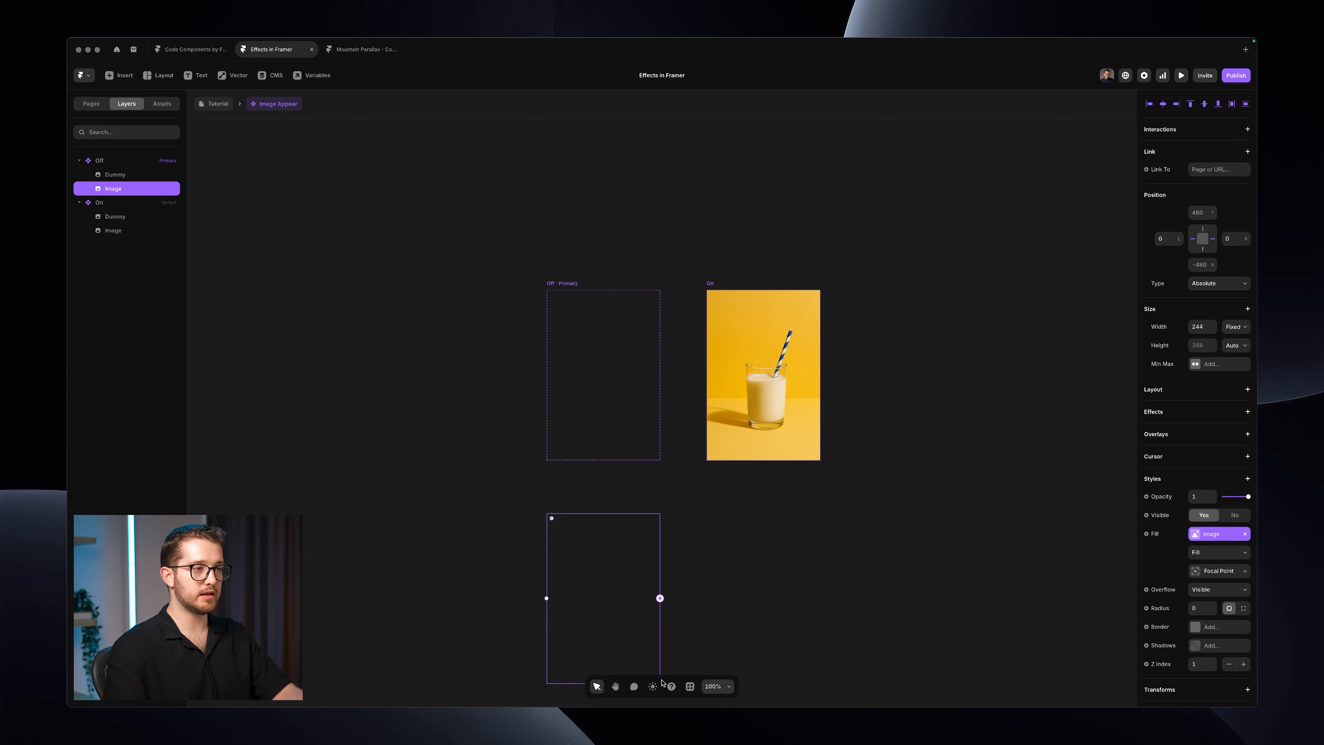
{"action": "key", "text": "Escape"}
{"action": "left_click", "coordinate": [711, 284]}
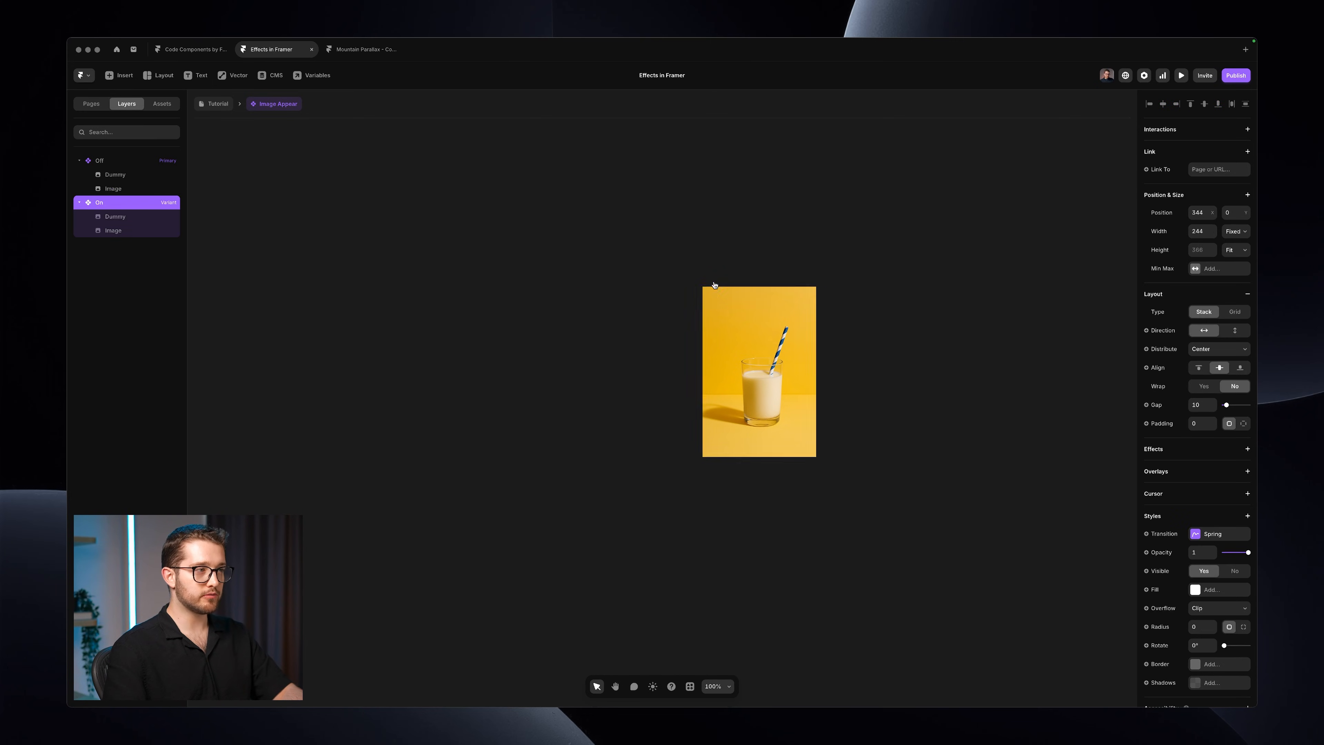
Step: Check the image's placement in the On variant, compare it with the Off variant, and return to the Tutorial page
{"action": "left_click", "coordinate": [134, 231]}
{"action": "key", "text": "Escape"}
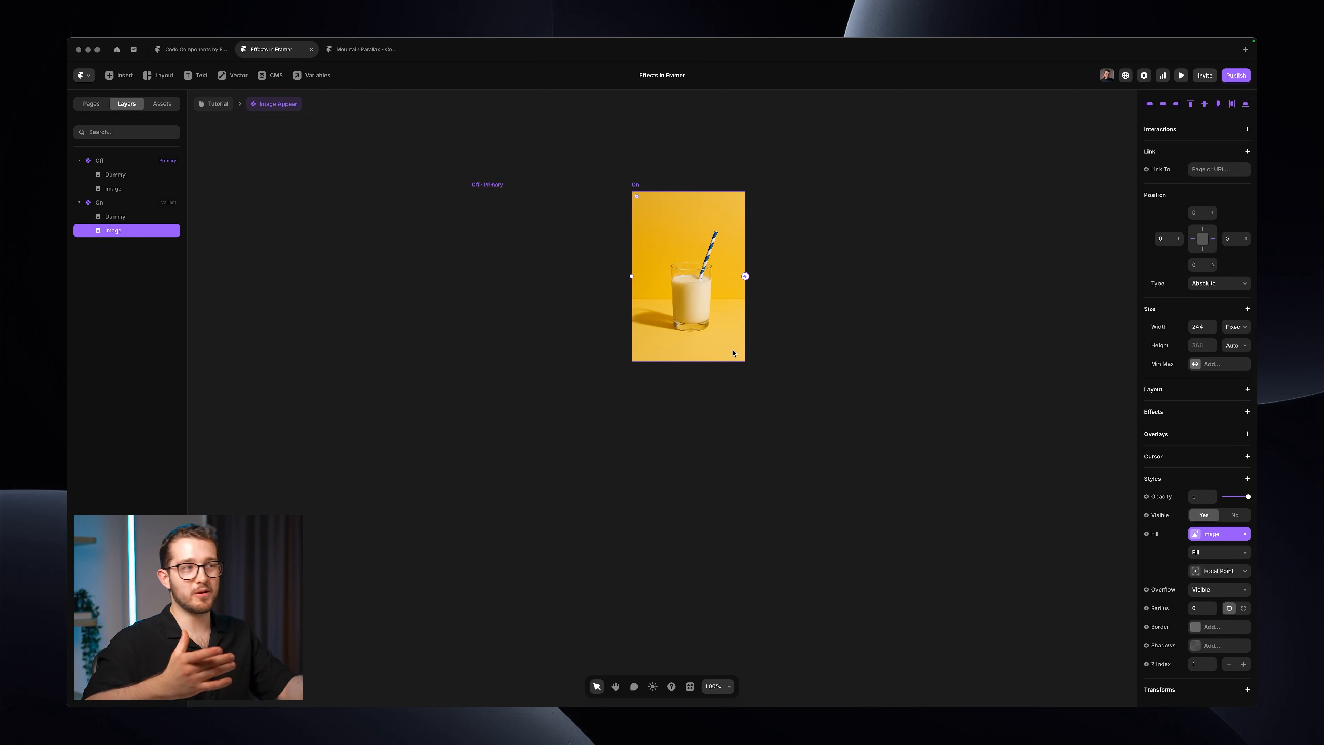
{"action": "left_click", "coordinate": [518, 200]}
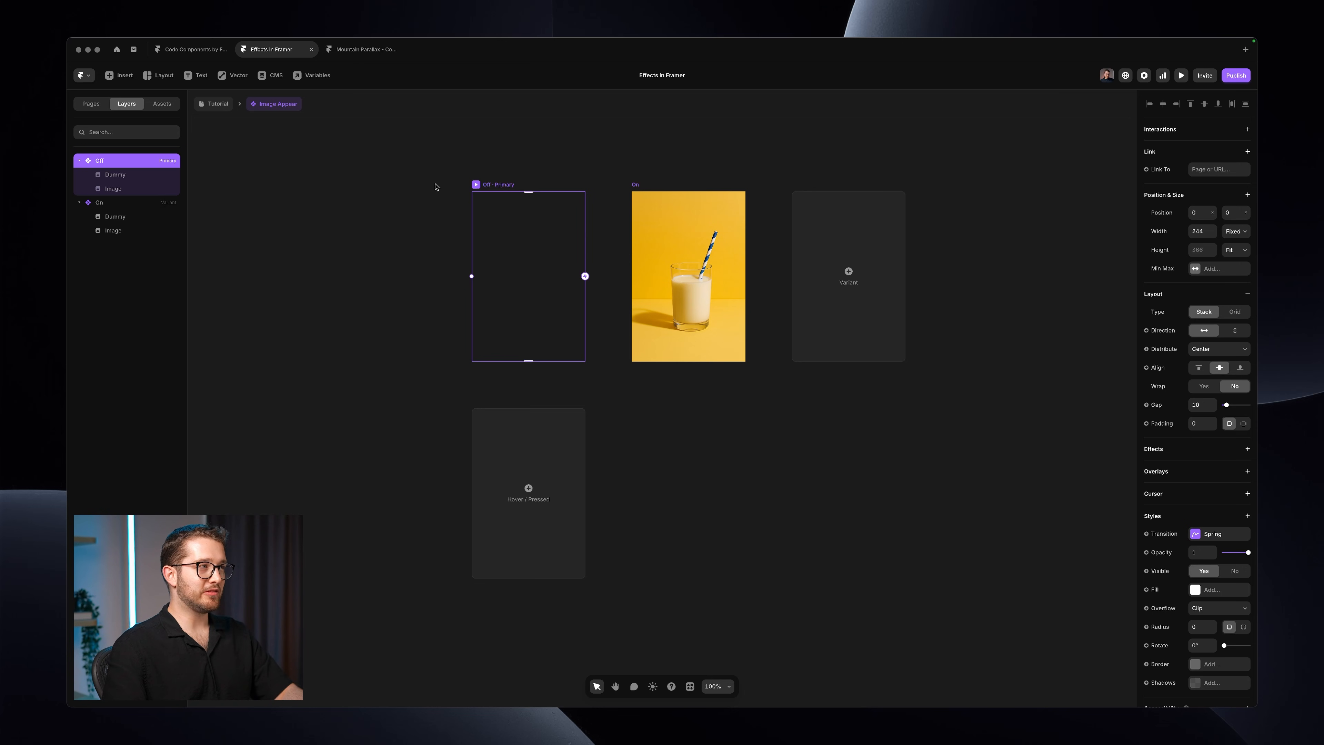
{"action": "left_click", "coordinate": [210, 106]}
Step: Add a Scroll Variant effect to all the Image Appear instances in the Masonry photo grid
{"action": "left_click", "coordinate": [367, 260]}
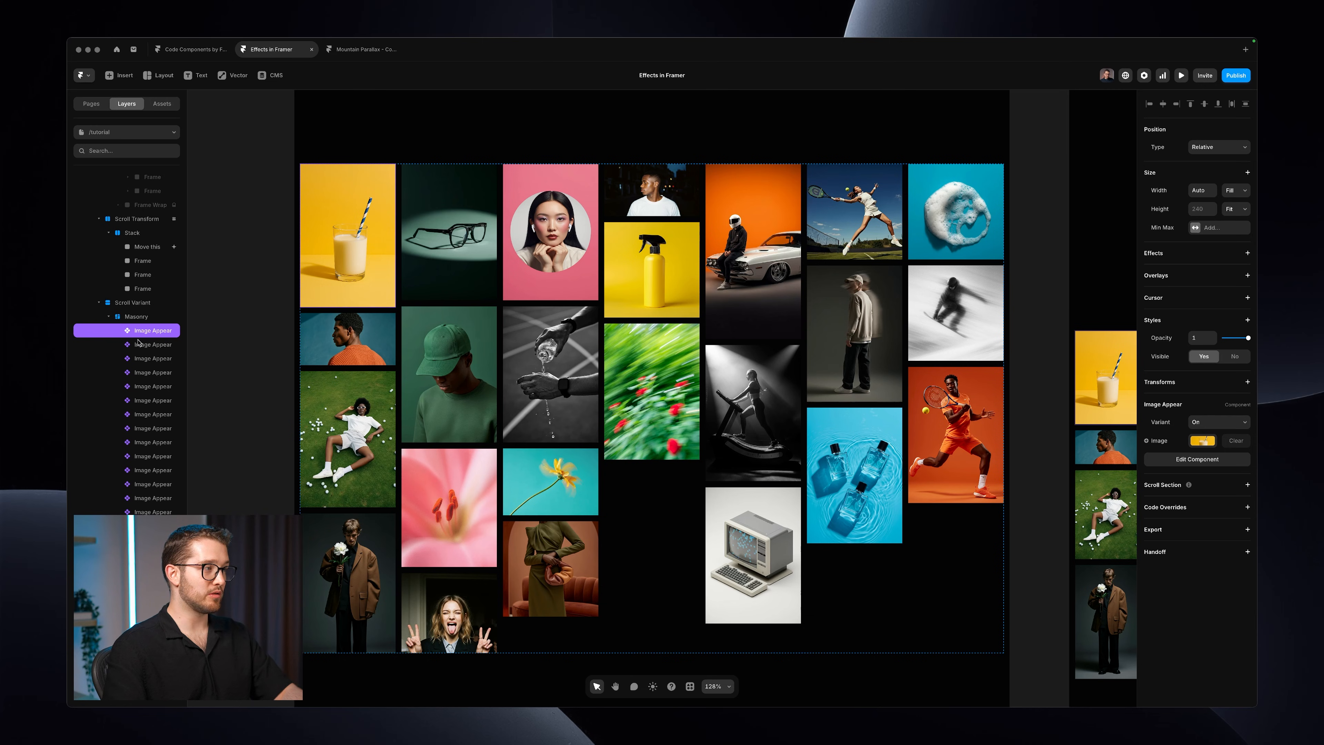
{"action": "key", "text": "shift"}
{"action": "left_click", "coordinate": [152, 651], "text": "shift"}
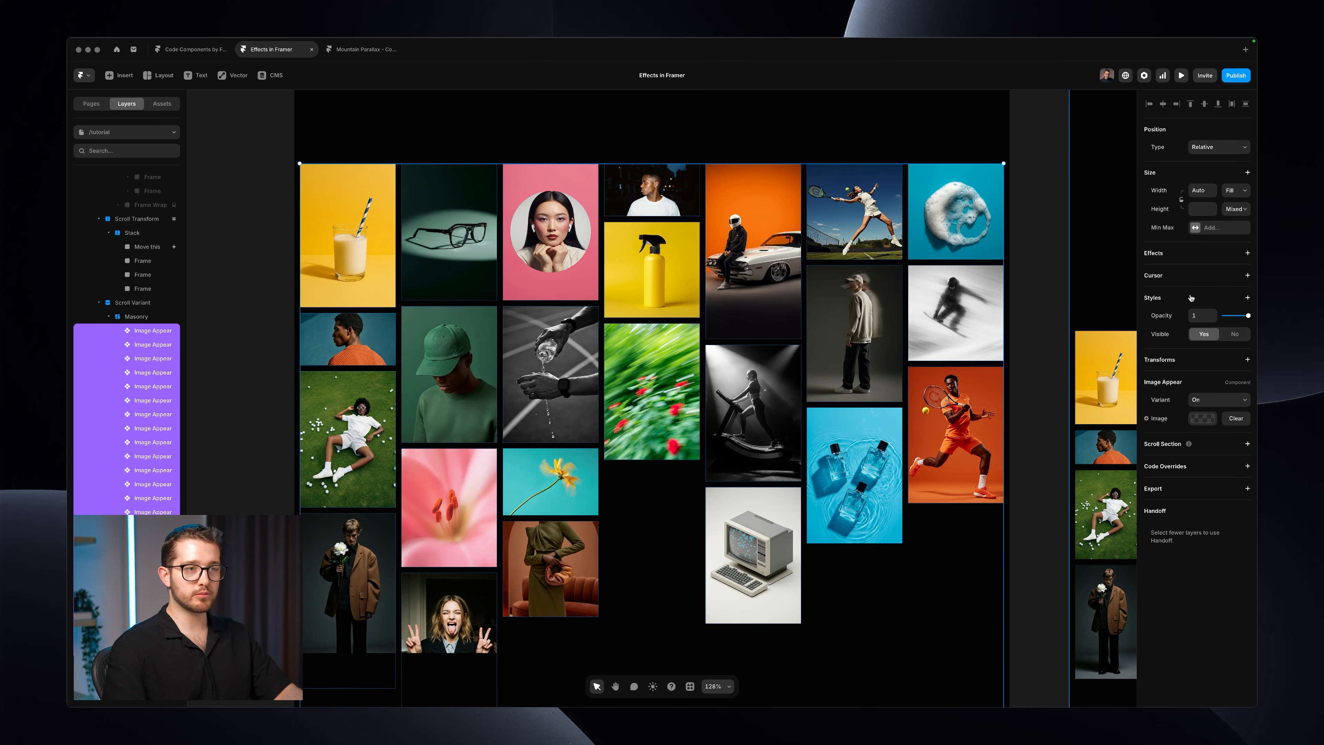
{"action": "left_click", "coordinate": [1199, 253]}
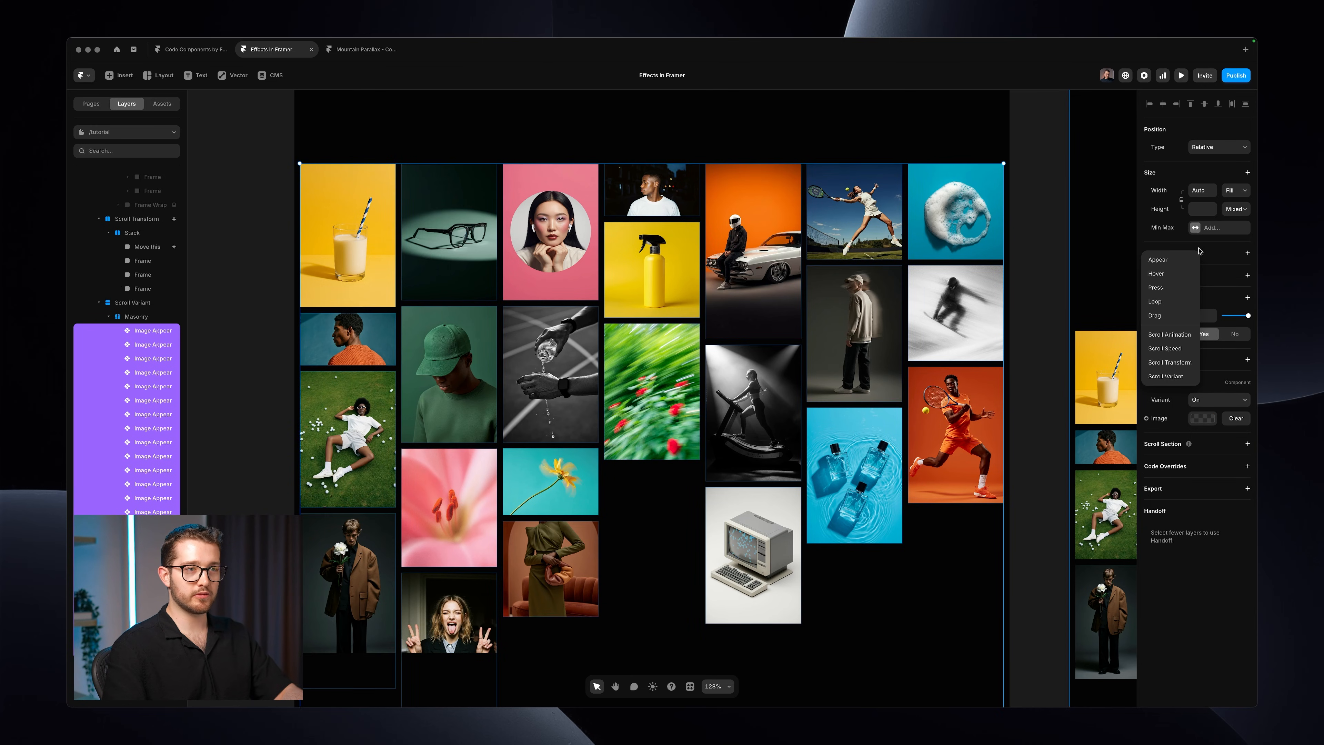
{"action": "left_click", "coordinate": [1174, 376]}
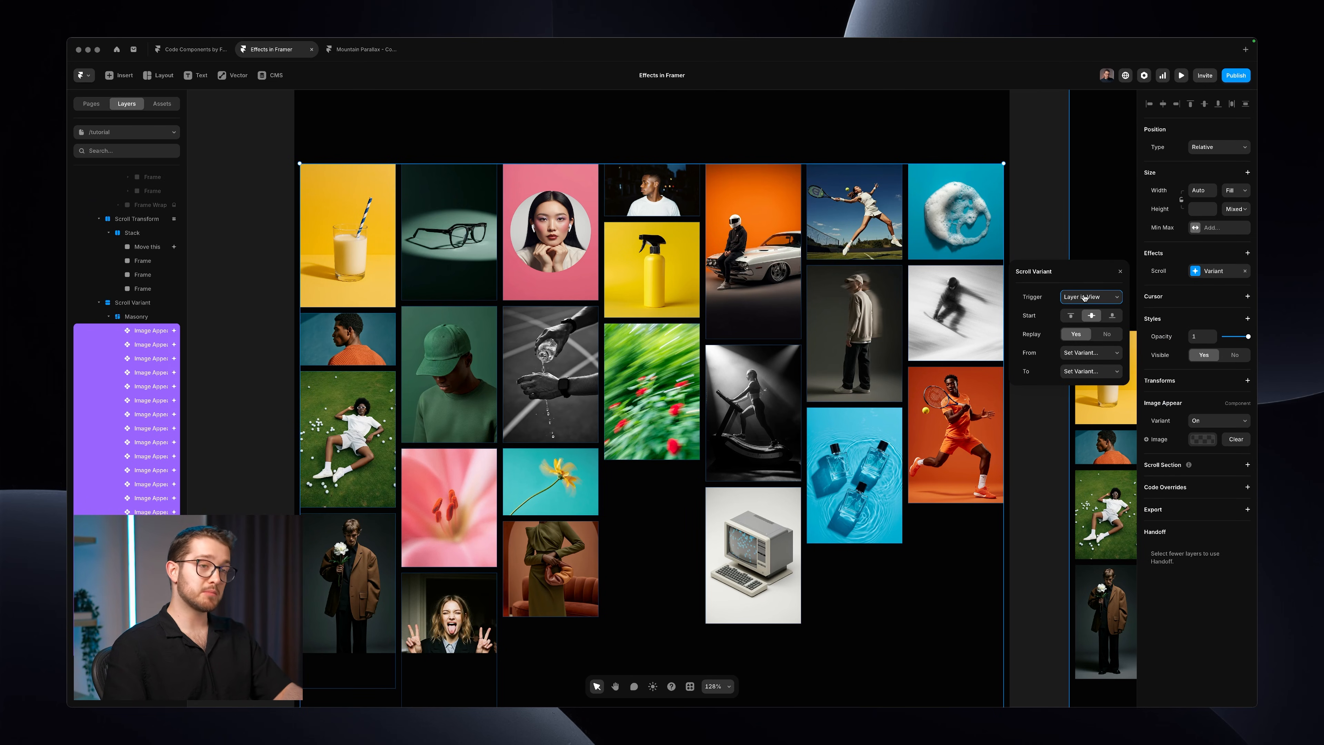
Step: Set the photos' Scroll Variant effect to change from Off to On, with Layer in View as the trigger
{"action": "left_click", "coordinate": [1075, 355]}
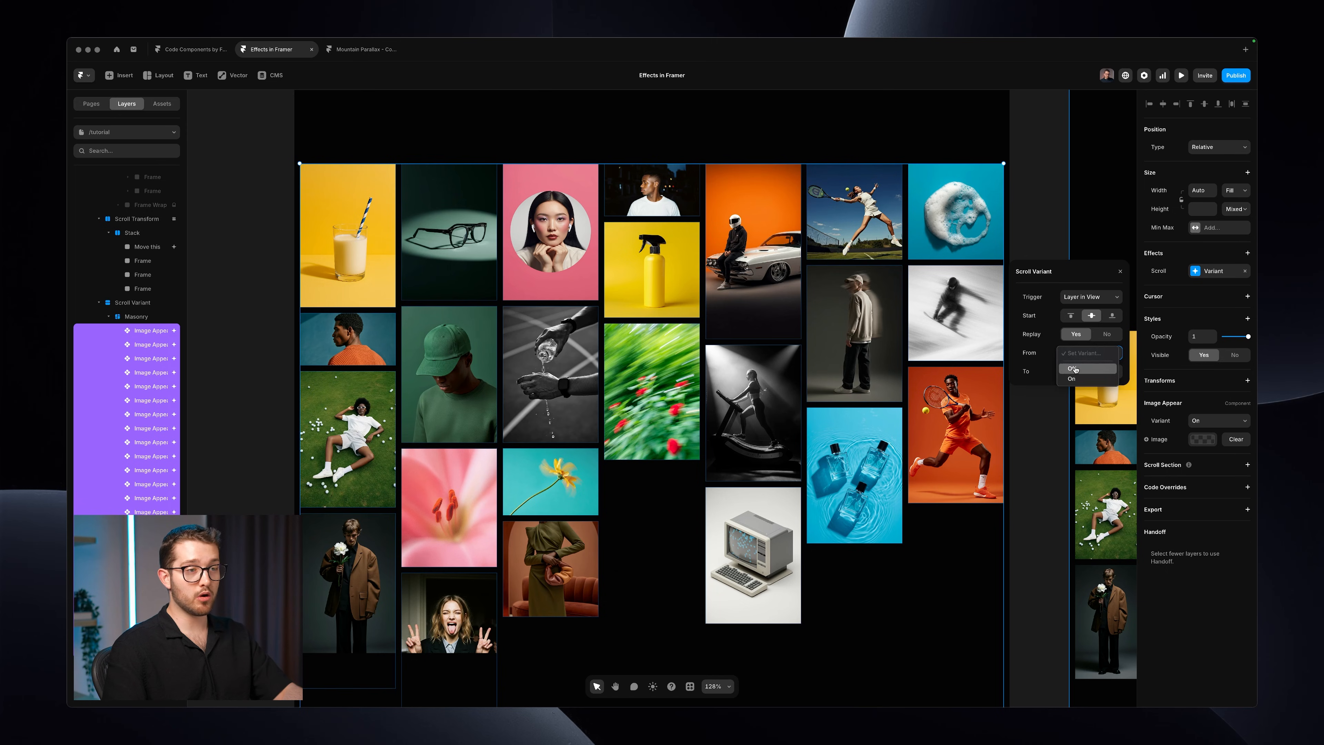
{"action": "left_click", "coordinate": [1075, 369]}
{"action": "left_click", "coordinate": [1076, 371]}
{"action": "left_click", "coordinate": [1076, 399]}
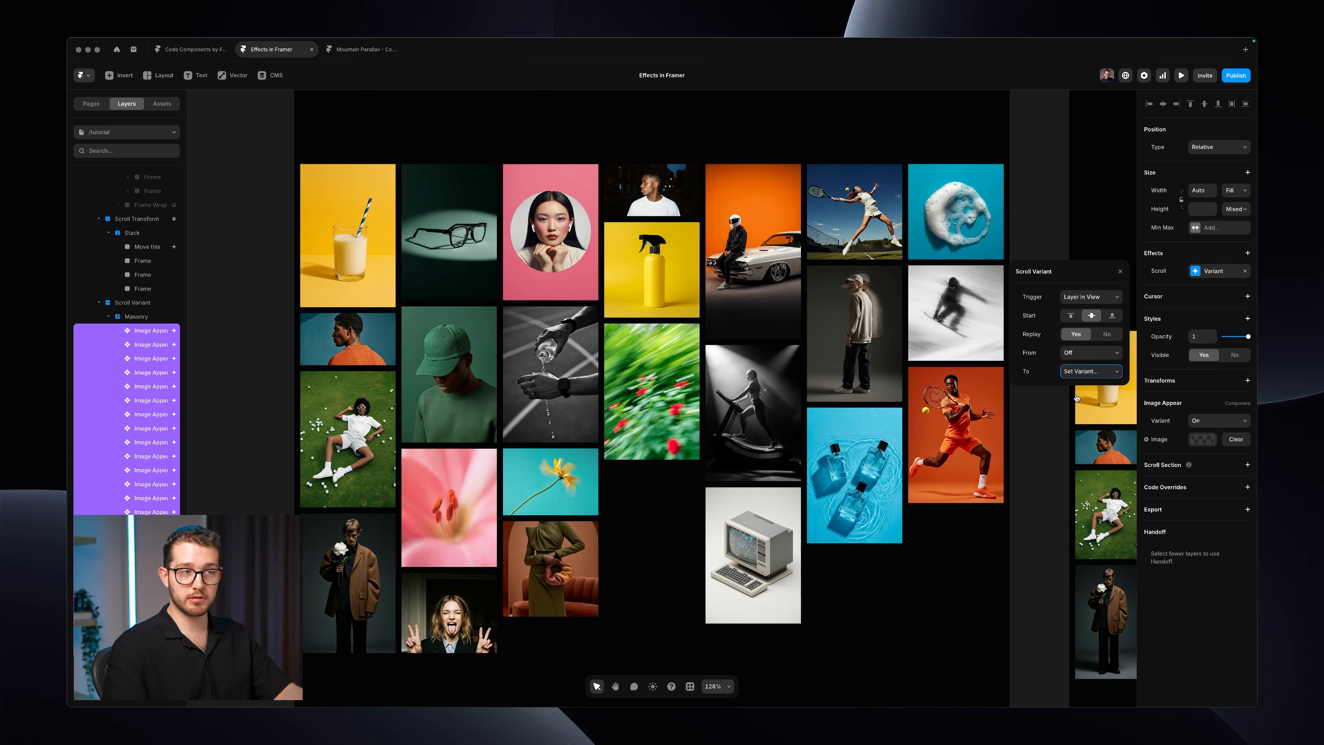
{"action": "left_click", "coordinate": [1091, 296]}
{"action": "left_click", "coordinate": [1091, 296]}
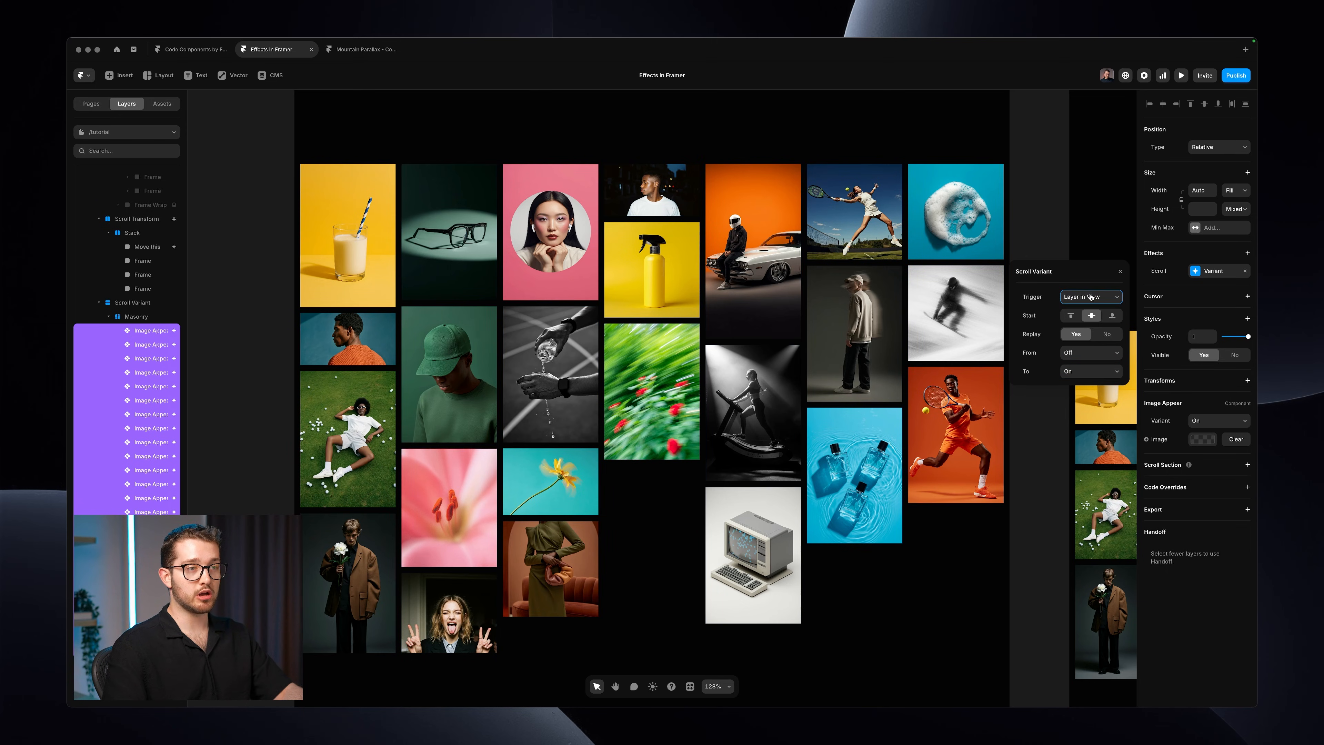
{"action": "left_click", "coordinate": [1117, 274]}
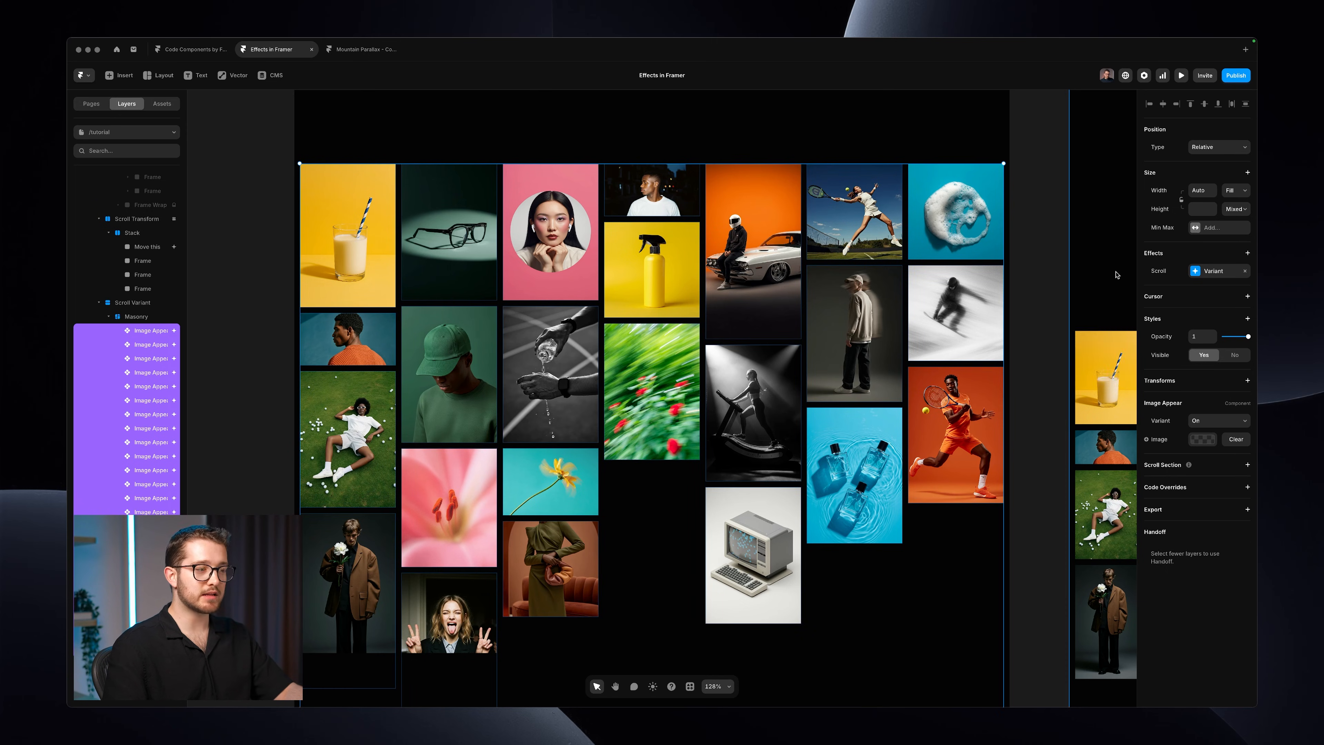
Step: Preview the page, scroll down and up through the photo grid to check the replaying image reveal, and return to the canvas
{"action": "left_click", "coordinate": [1030, 283]}
{"action": "key", "text": "super+p"}
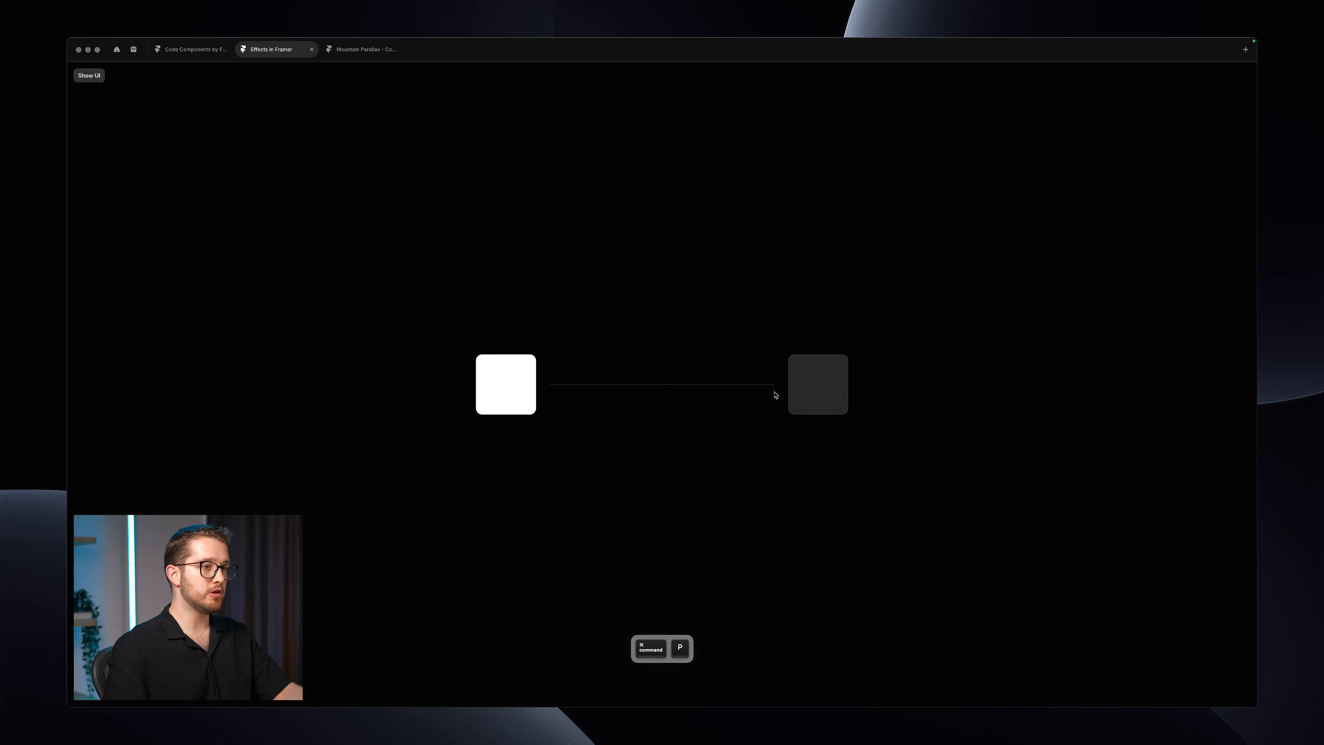
{"action": "scroll", "coordinate": [775, 395], "scroll_direction": "down", "scroll_amount": 10}
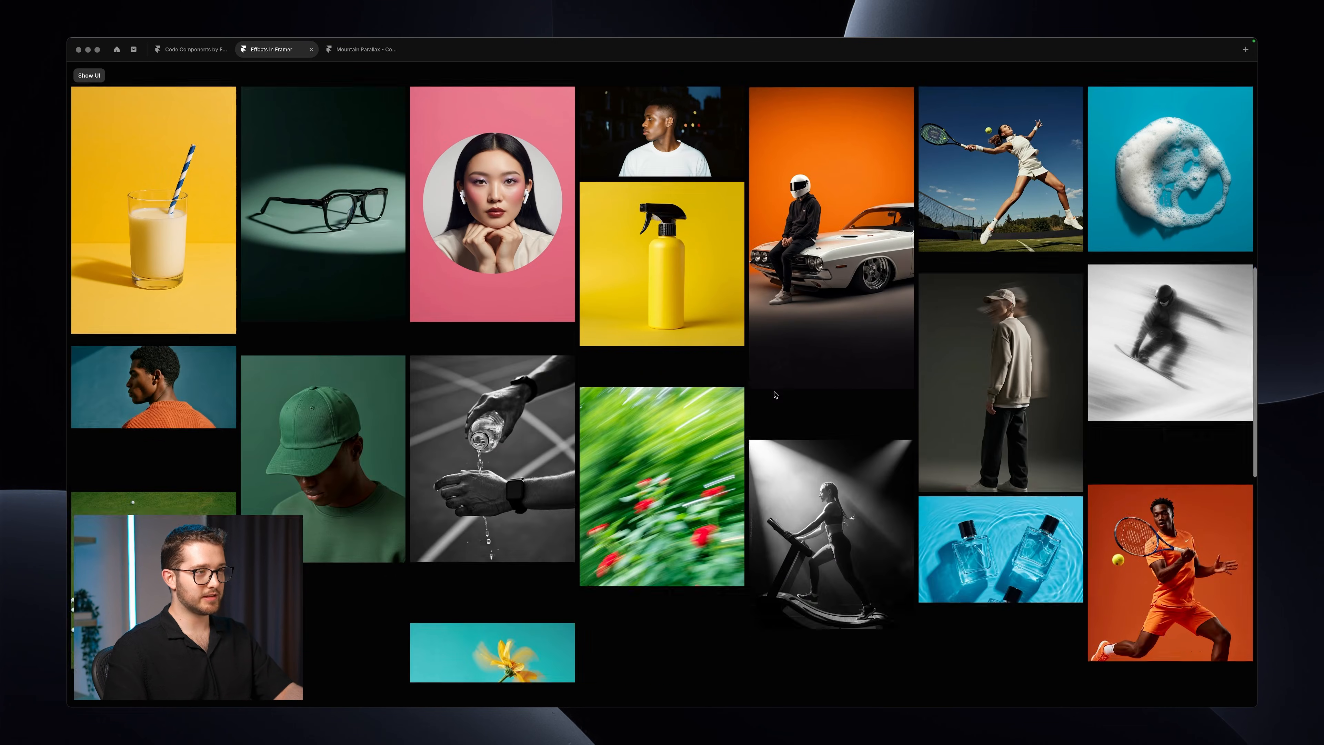
{"action": "scroll", "coordinate": [775, 395], "scroll_direction": "down", "scroll_amount": 6}
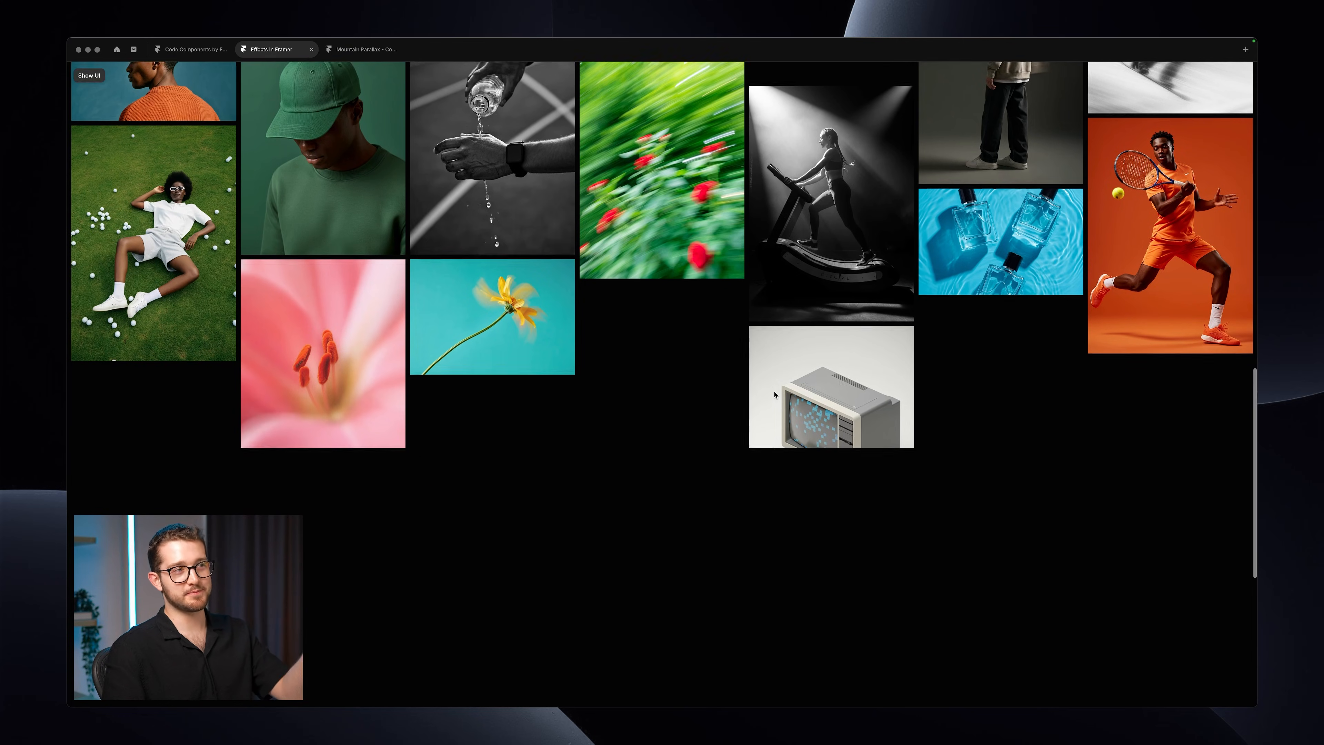
{"action": "scroll", "coordinate": [775, 395], "scroll_direction": "down", "scroll_amount": 4}
{"action": "scroll", "coordinate": [776, 395], "scroll_direction": "up", "scroll_amount": 10}
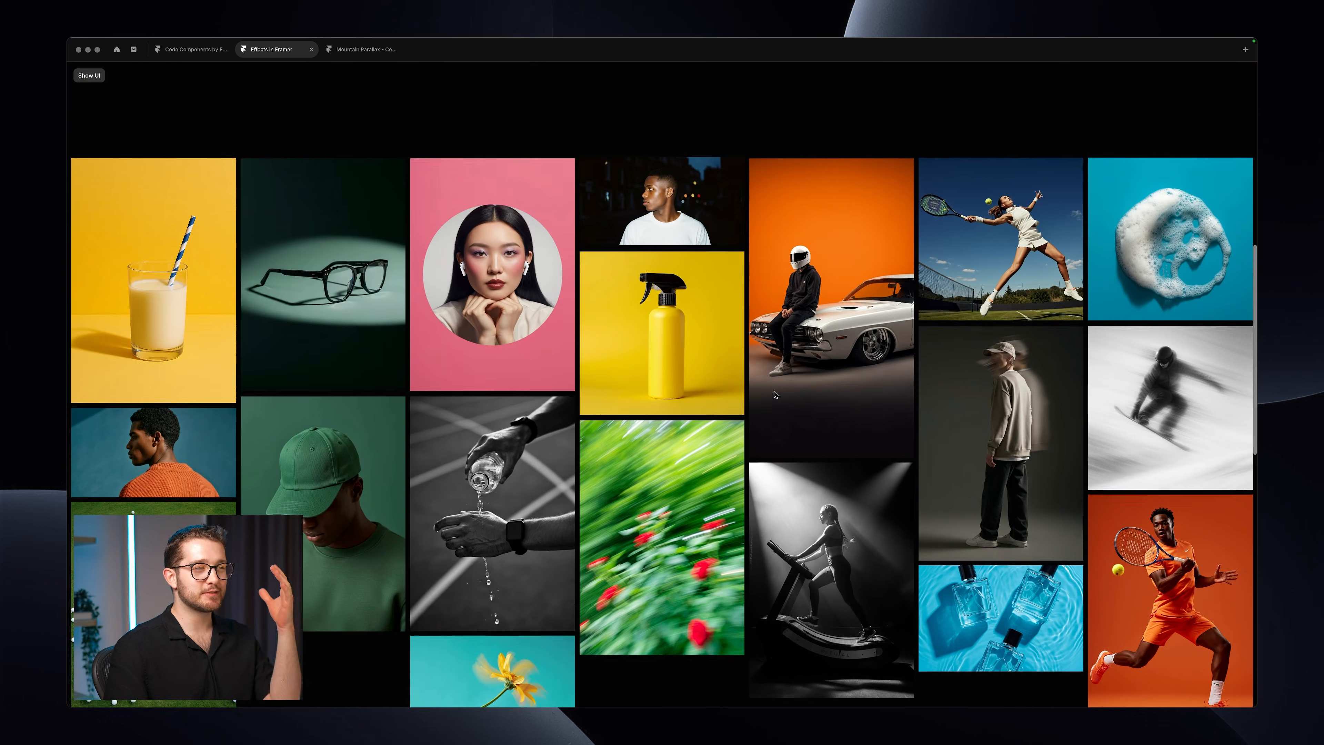
{"action": "scroll", "coordinate": [776, 395], "scroll_direction": "up", "scroll_amount": 8}
{"action": "scroll", "coordinate": [775, 395], "scroll_direction": "down", "scroll_amount": 9}
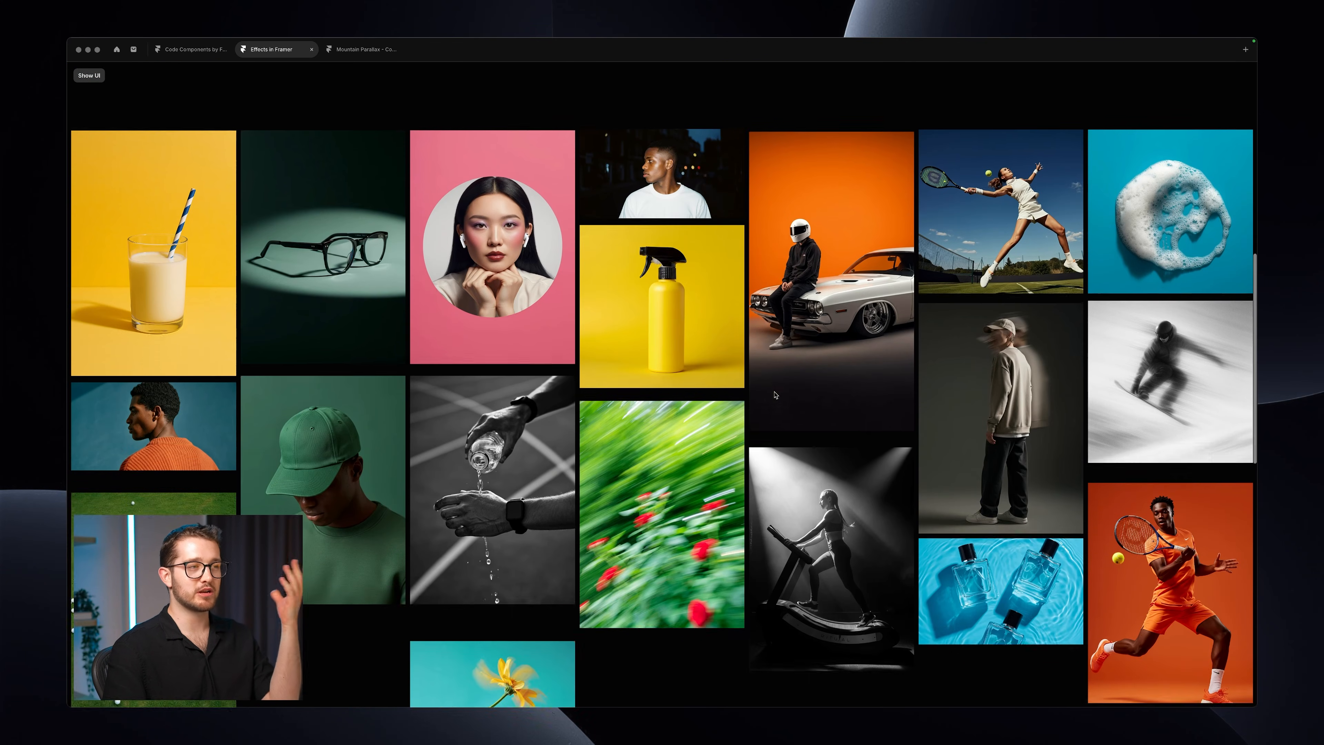
{"action": "scroll", "coordinate": [776, 395], "scroll_direction": "down", "scroll_amount": 5}
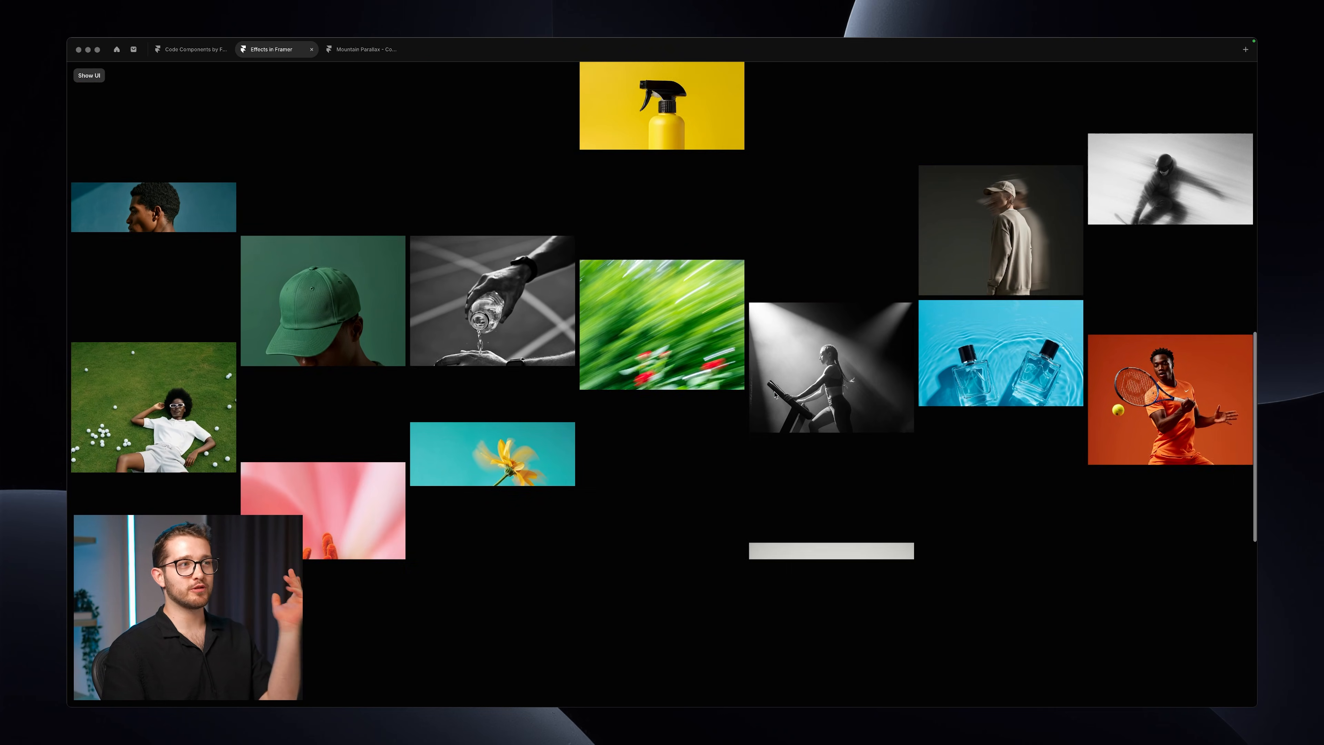
{"action": "key", "text": "super+backslash"}
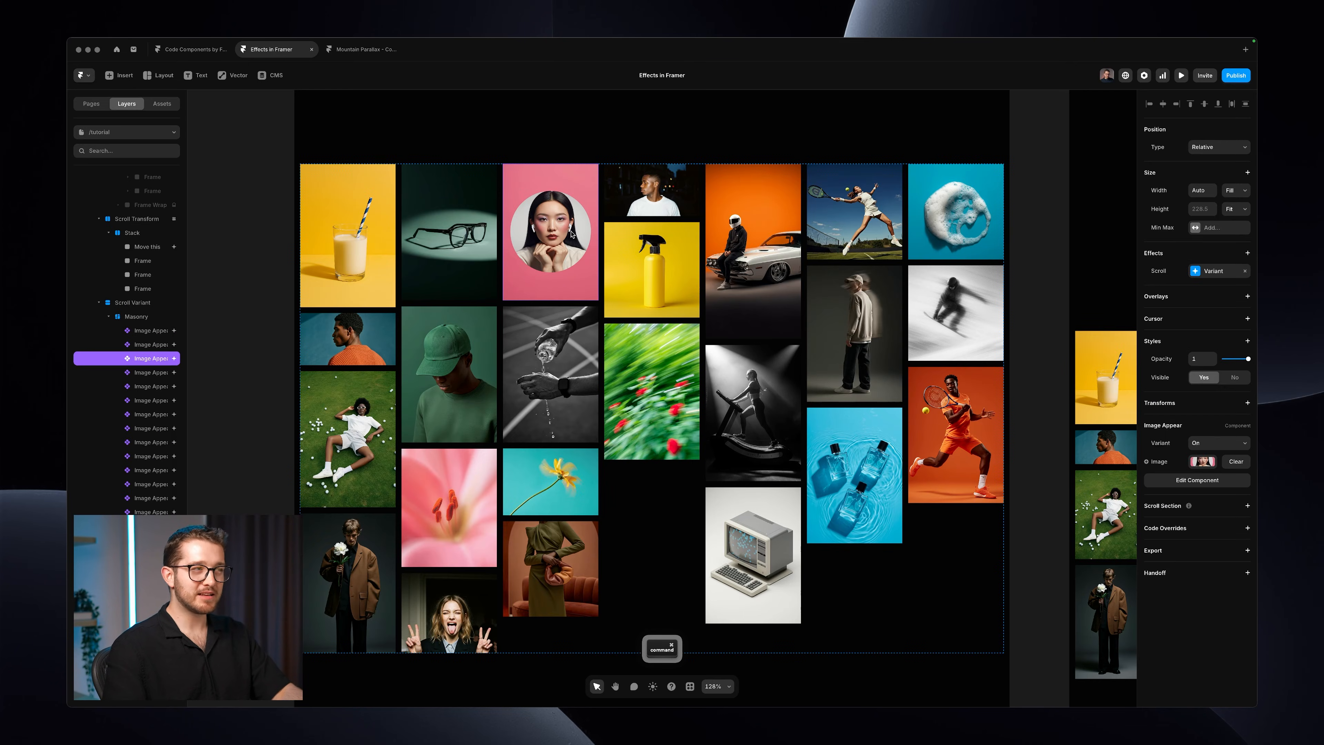
Step: Turn off Replay in the Scroll Variant effect for all the Image Appear instances
{"action": "left_click", "coordinate": [171, 332]}
{"action": "left_click", "coordinate": [157, 652], "text": "shift"}
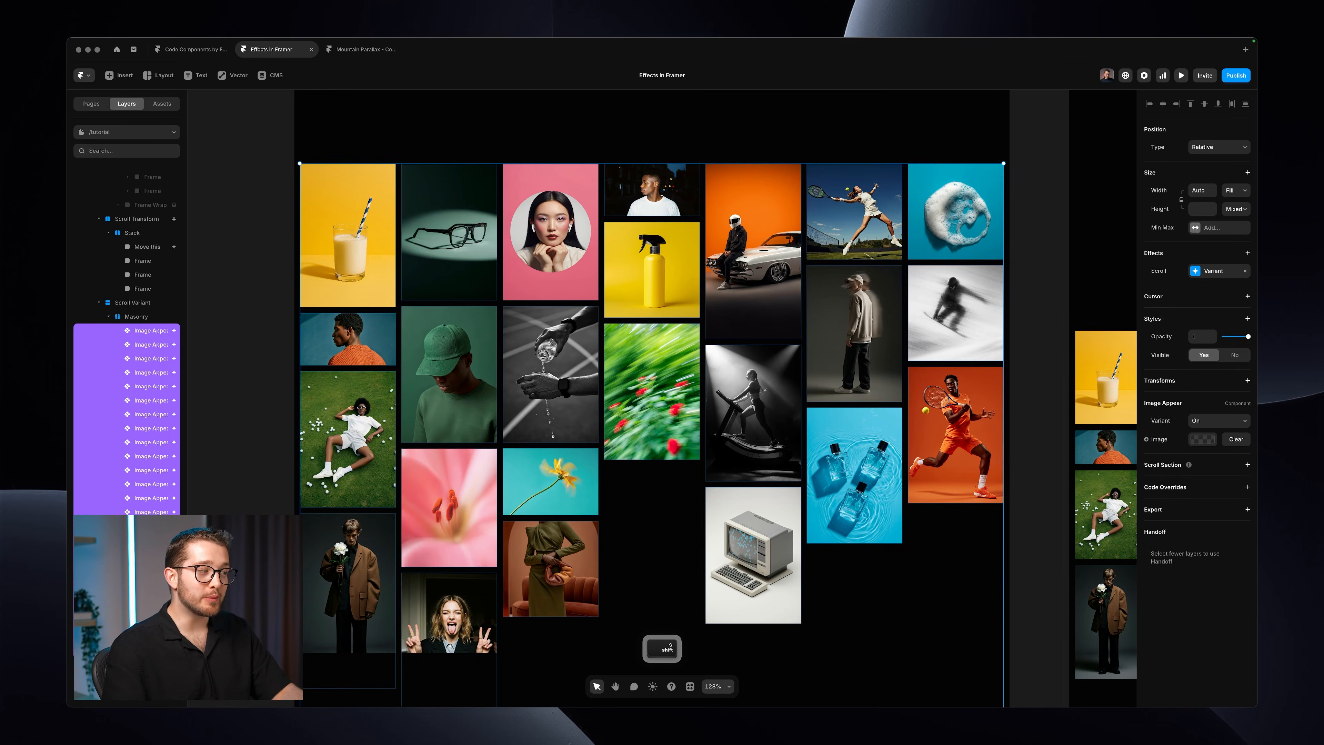
{"action": "left_click", "coordinate": [1214, 275]}
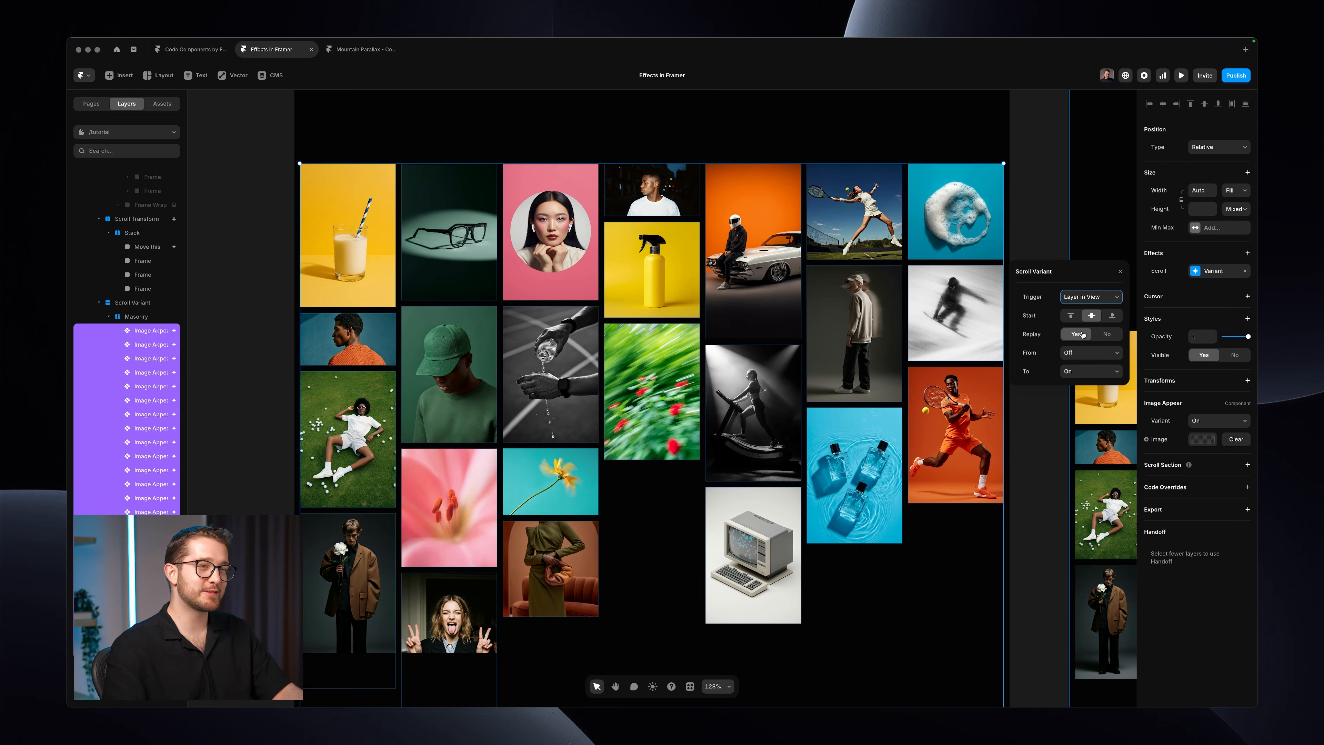
{"action": "left_click", "coordinate": [1105, 335]}
{"action": "left_click", "coordinate": [1050, 233]}
Step: Preview the photo grid without replay, scrolling past it in both directions, and return to the canvas
{"action": "key", "text": "super+p"}
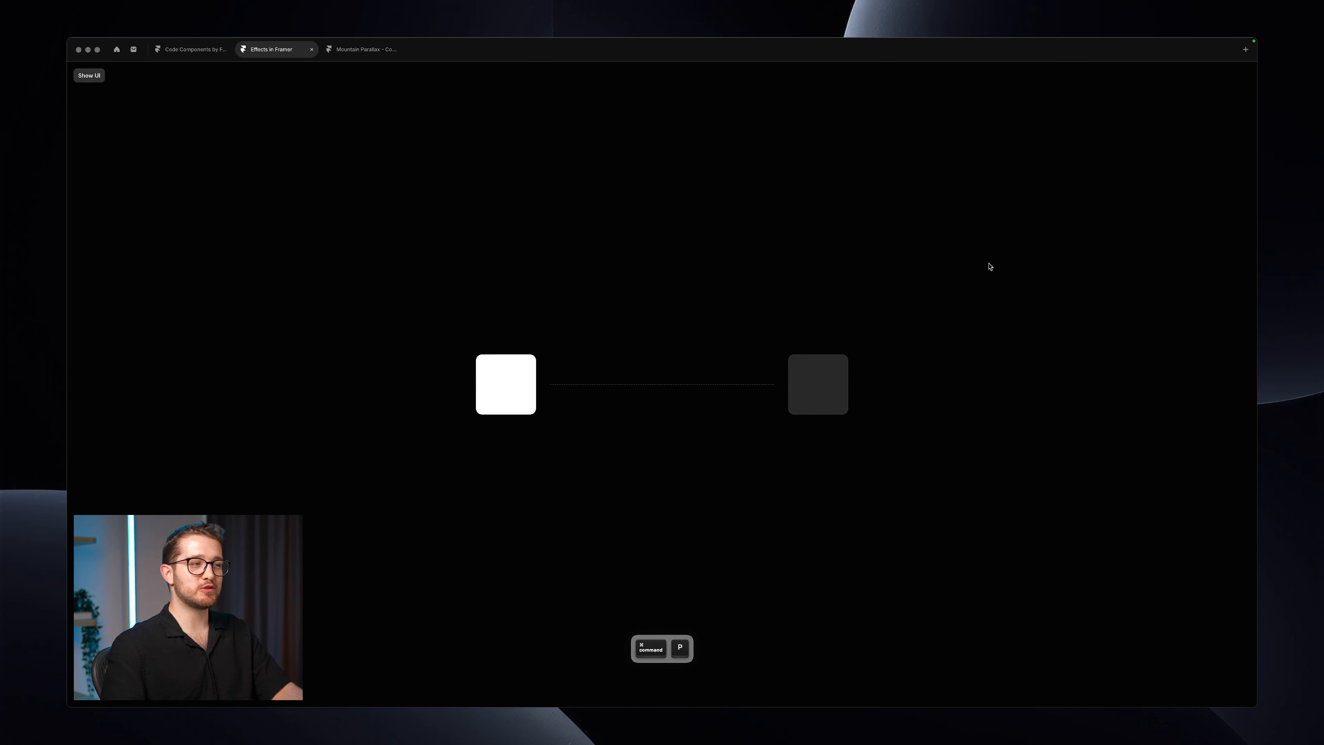
{"action": "scroll", "coordinate": [802, 397], "scroll_direction": "down", "scroll_amount": 15}
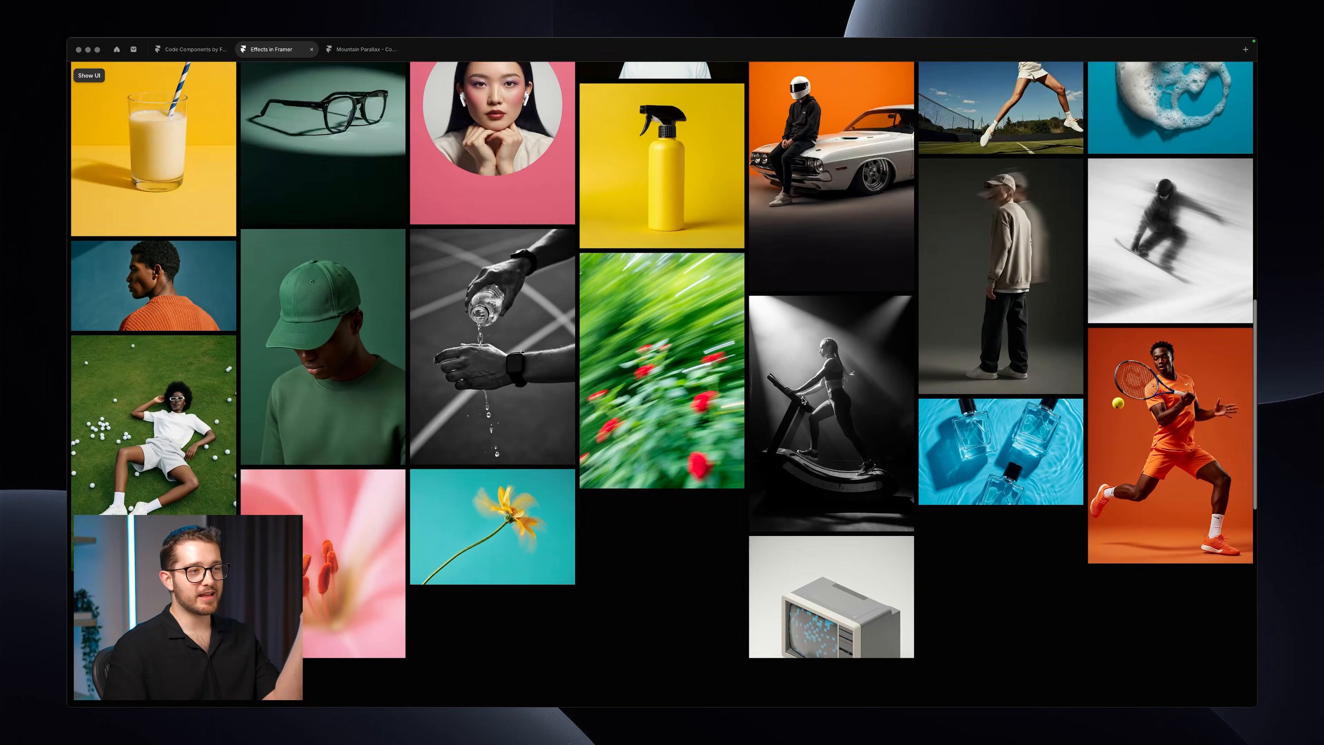
{"action": "scroll", "coordinate": [803, 401], "scroll_direction": "up", "scroll_amount": 10}
{"action": "scroll", "coordinate": [803, 400], "scroll_direction": "down", "scroll_amount": 10}
{"action": "scroll", "coordinate": [803, 400], "scroll_direction": "up", "scroll_amount": 12}
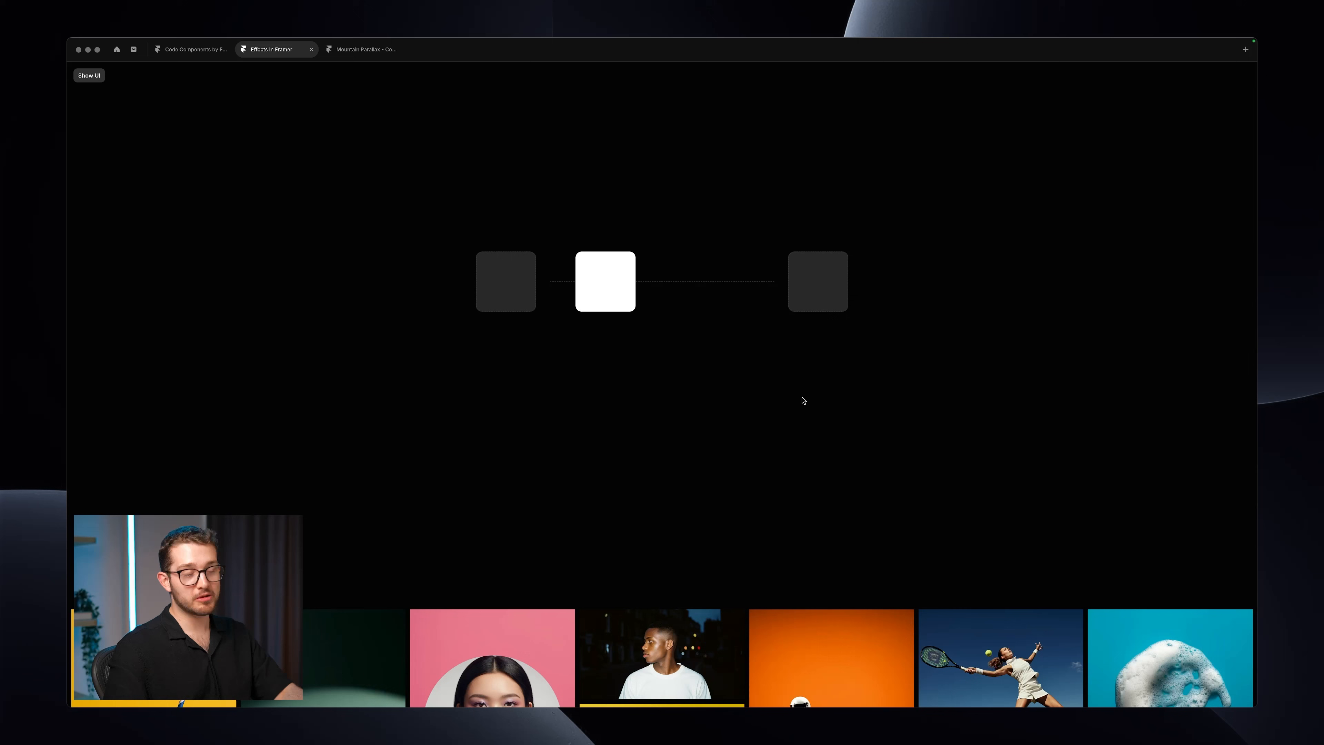
{"action": "key", "text": "shift+alt+2"}
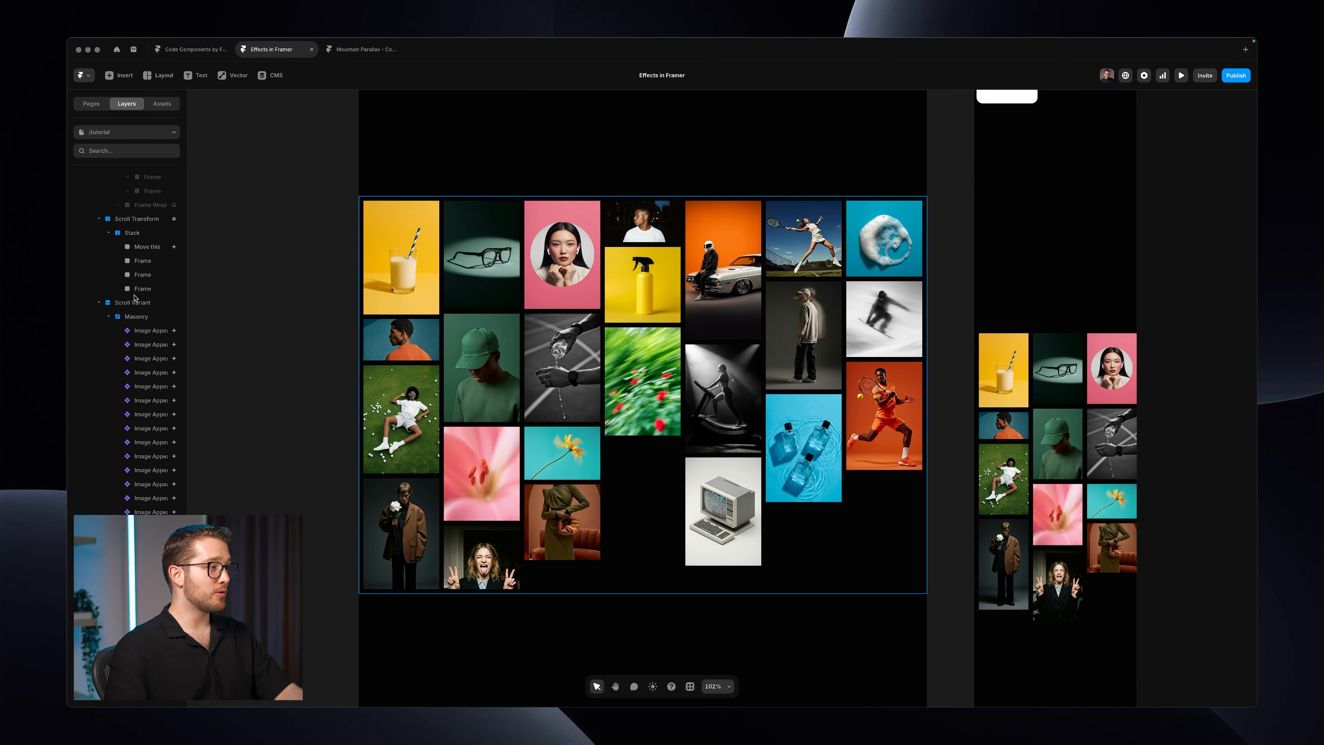
Step: Hide the Scroll Transform and Scroll Variant sections on the page
{"action": "left_click", "coordinate": [134, 292]}
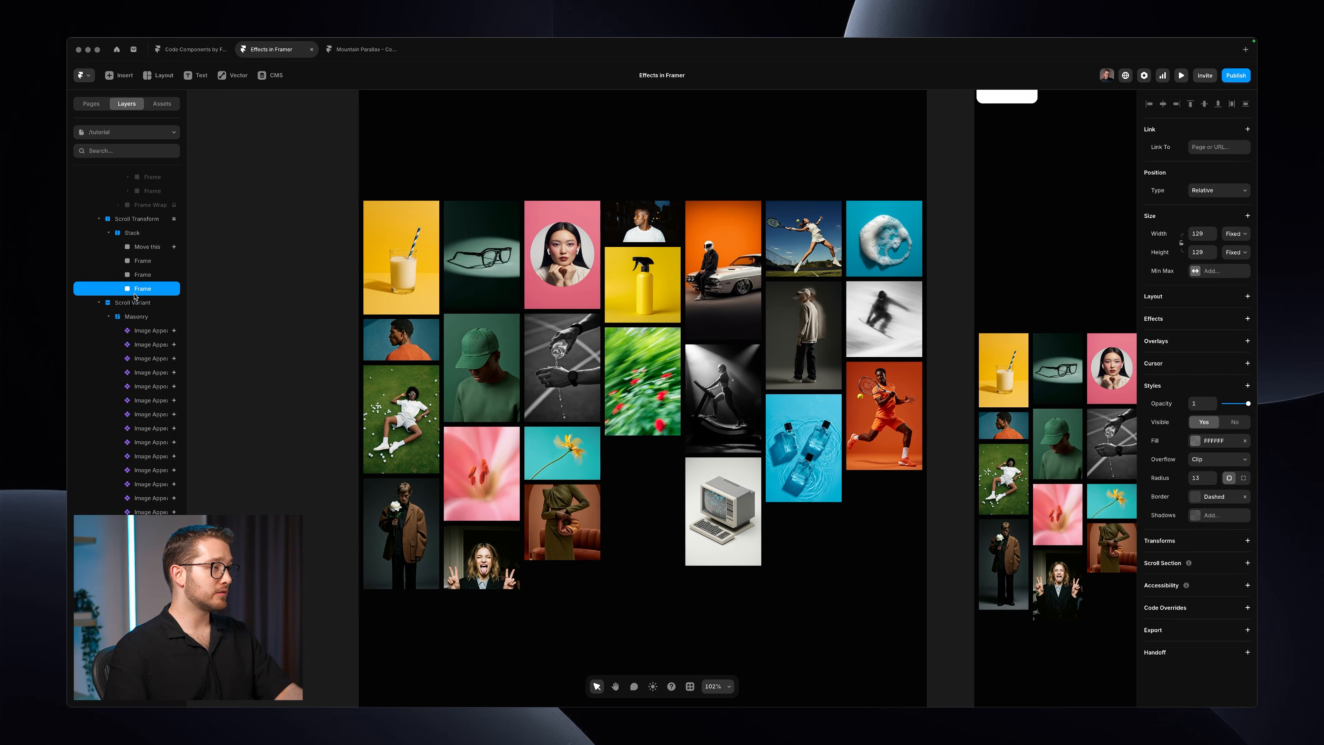
{"action": "left_click", "coordinate": [134, 299]}
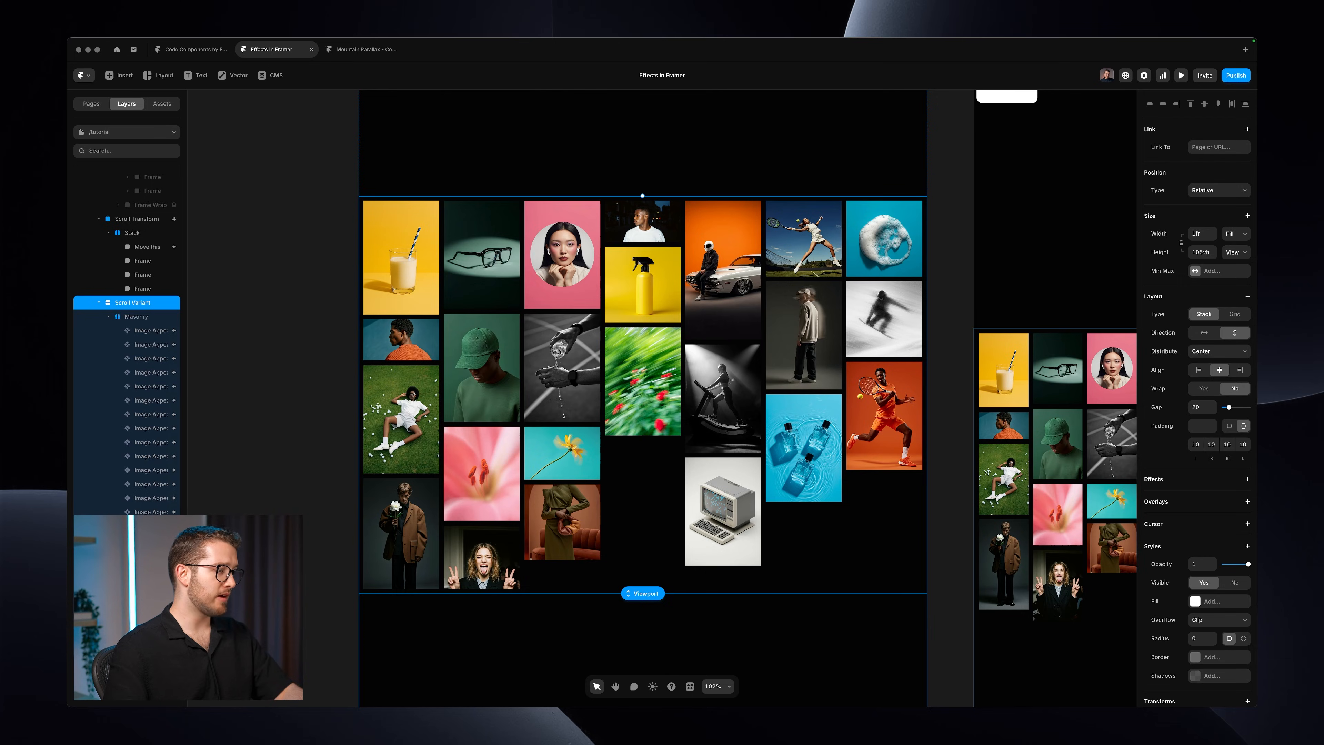
{"action": "left_click", "coordinate": [566, 629]}
{"action": "scroll", "coordinate": [574, 522], "scroll_direction": "down", "scroll_amount": 8}
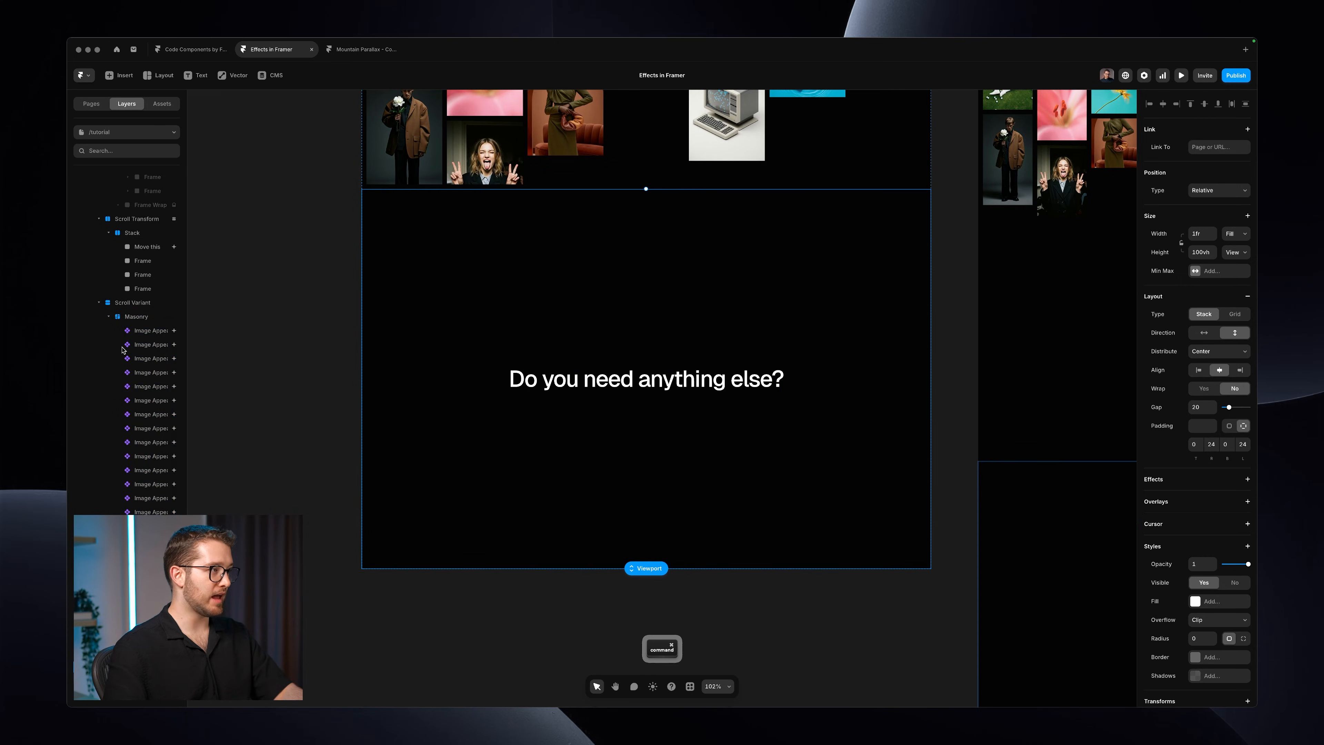
{"action": "left_click", "coordinate": [152, 301]}
{"action": "left_click", "coordinate": [153, 220], "text": "super"}
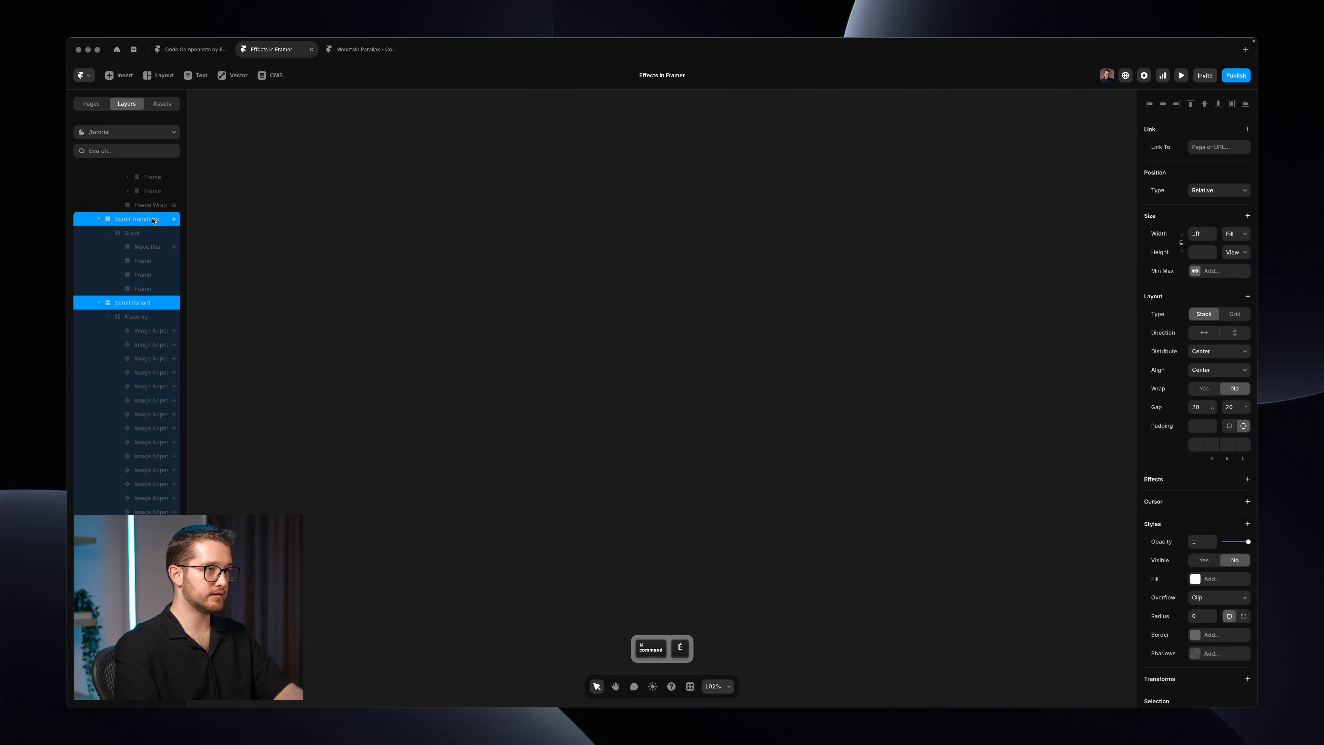
{"action": "scroll", "coordinate": [874, 199], "scroll_direction": "up", "scroll_amount": 8}
{"action": "scroll", "coordinate": [874, 199], "scroll_direction": "down", "scroll_amount": 5}
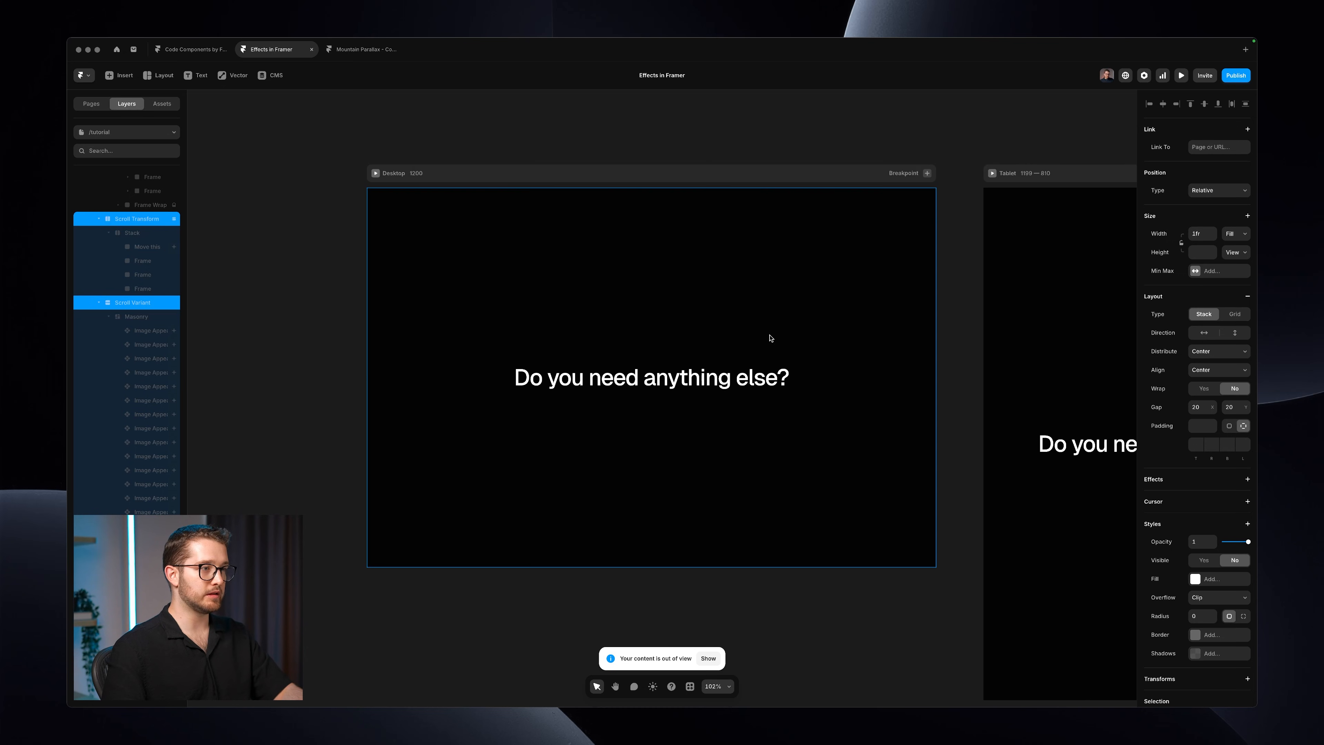
Step: Select the "Do you need anything else?" text in the Desktop breakpoint
{"action": "left_click", "coordinate": [710, 352]}
{"action": "left_click", "coordinate": [679, 383], "text": "super"}
{"action": "scroll", "coordinate": [681, 385], "scroll_direction": "up", "scroll_amount": 3}
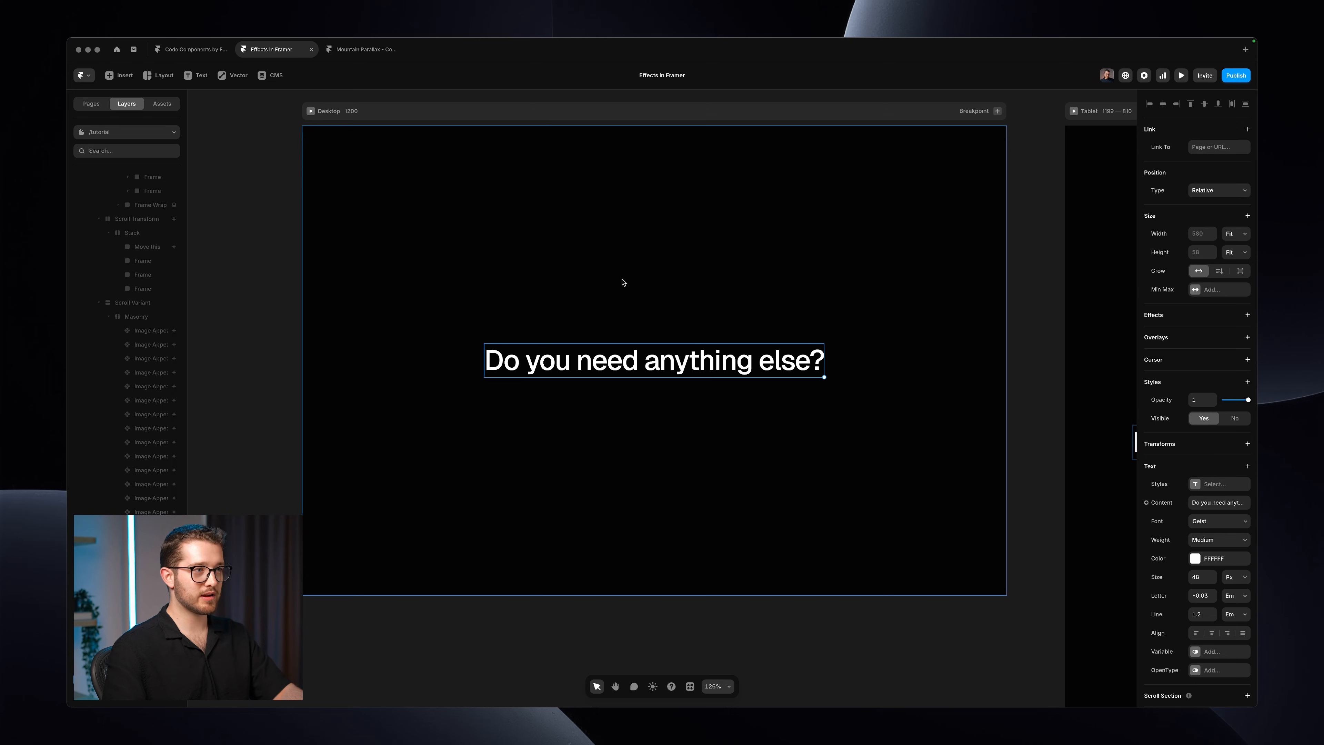
Step: Draw a frame about 202 by 127 above the heading to examine its available effects, and undo the frame
{"action": "key", "text": "f"}
{"action": "left_click_drag", "start_coordinate": [619, 237], "coordinate": [752, 321]}
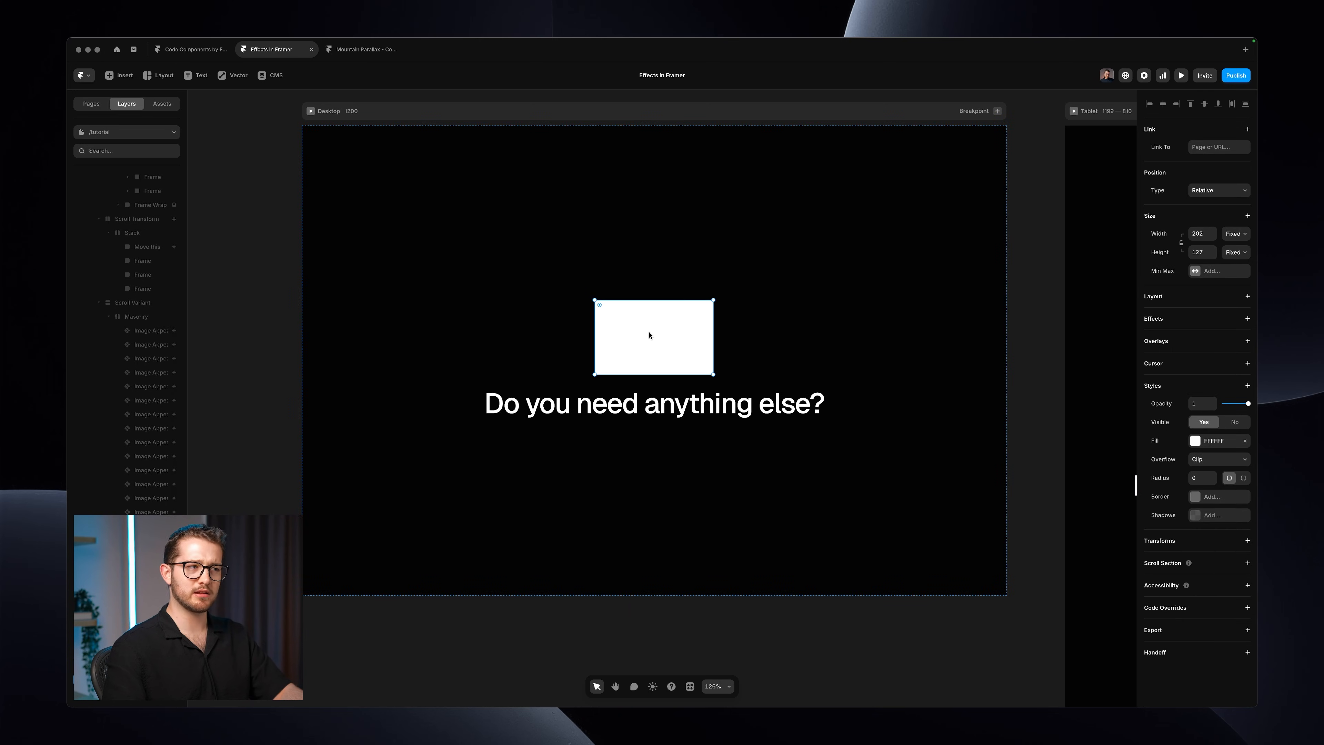
{"action": "left_click", "coordinate": [1195, 316]}
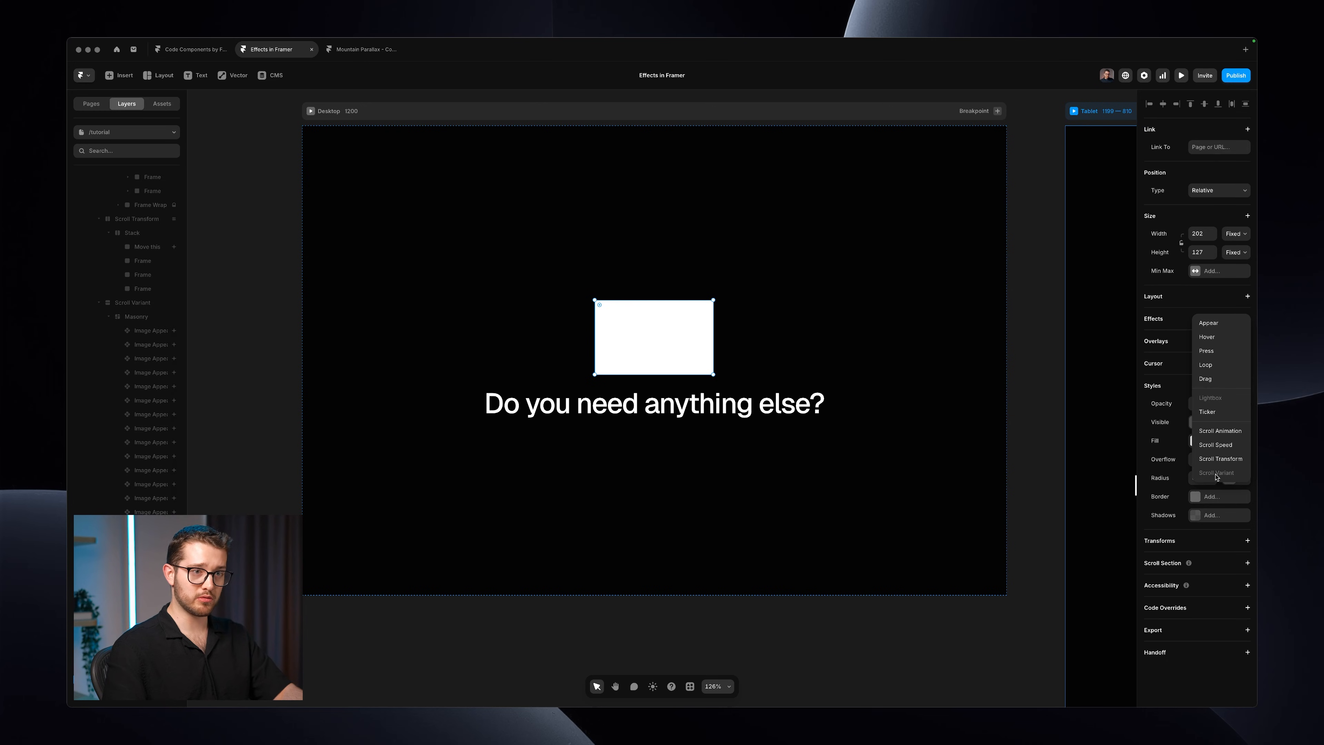
{"action": "left_click", "coordinate": [675, 354]}
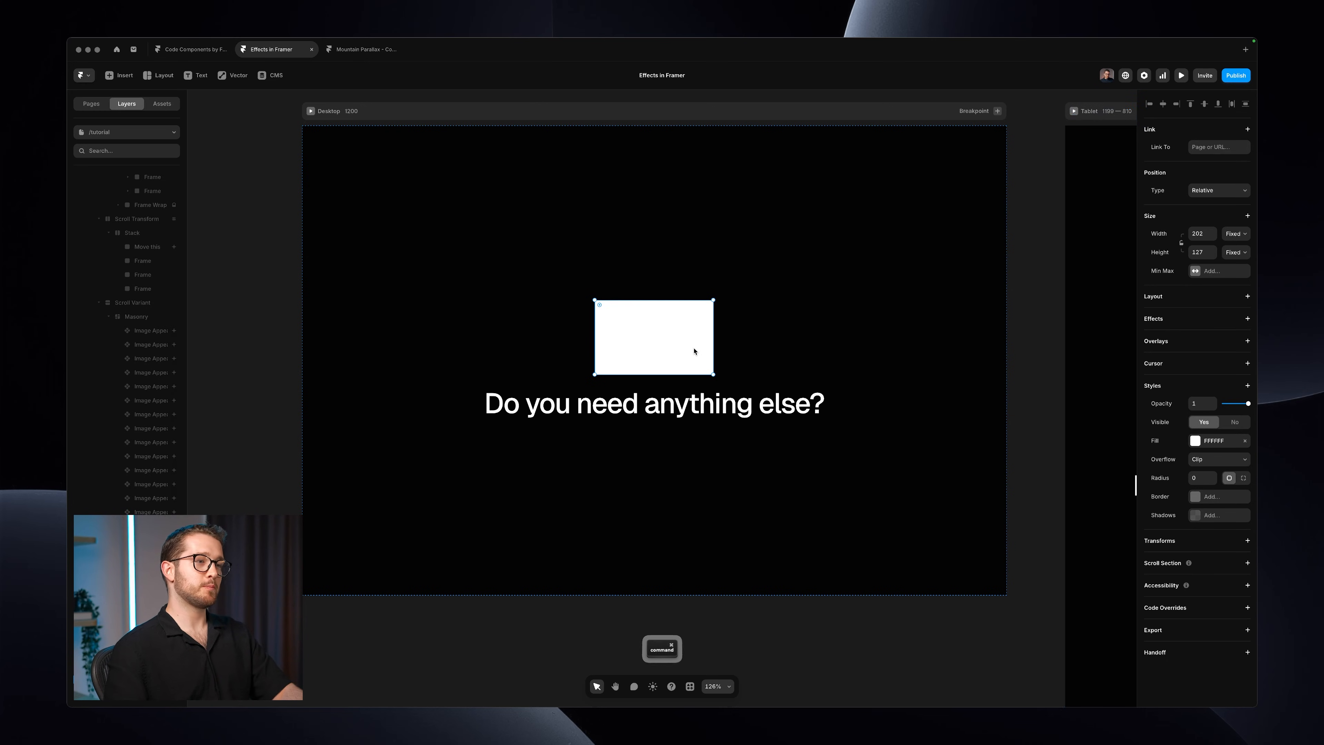
{"action": "key", "text": "super+z"}
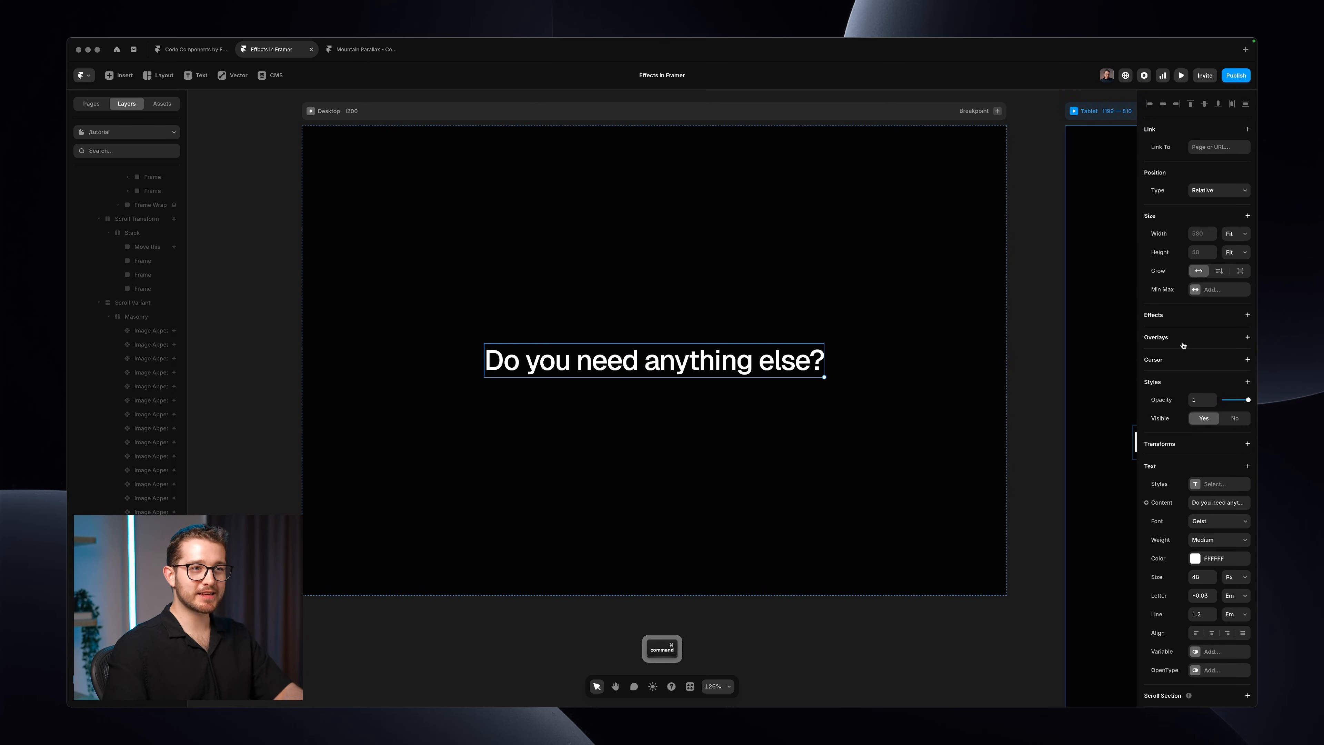
Step: Add a Text effect to the "Do you need anything else?" heading
{"action": "left_click", "coordinate": [1190, 316]}
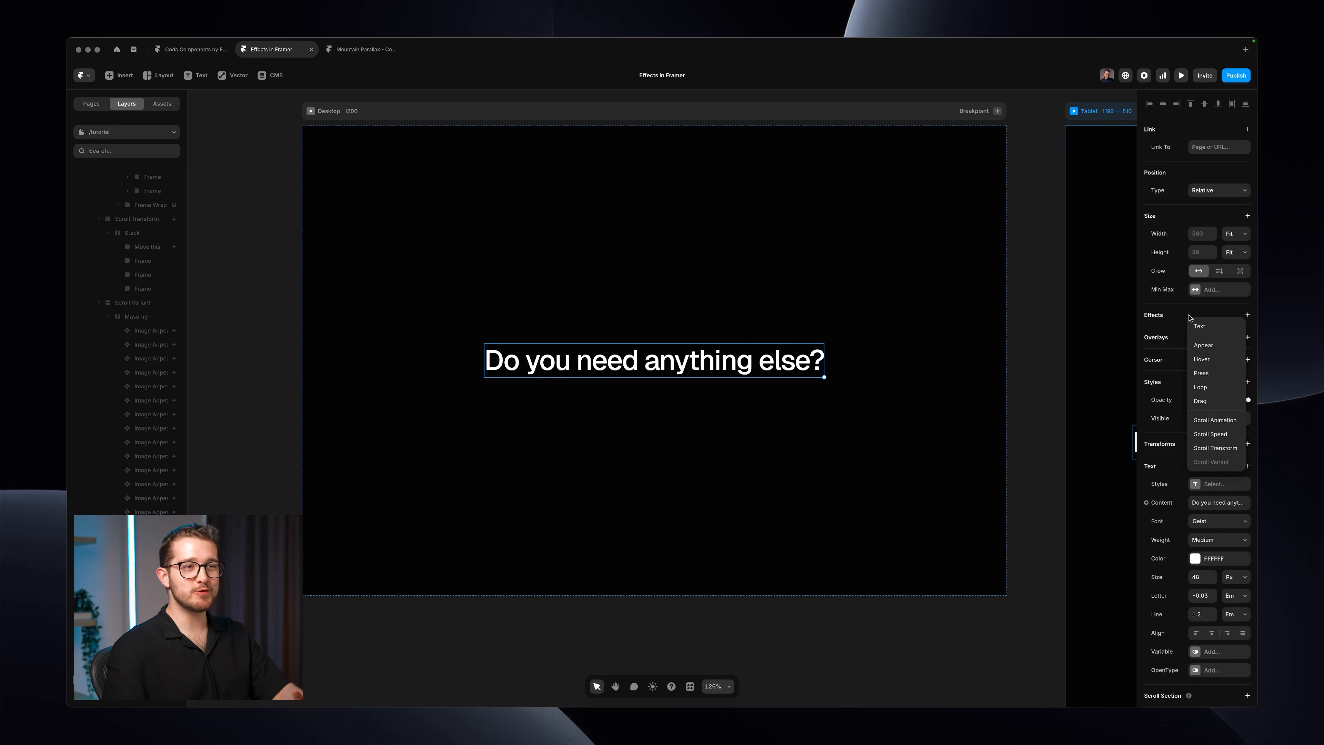
{"action": "left_click", "coordinate": [1205, 327]}
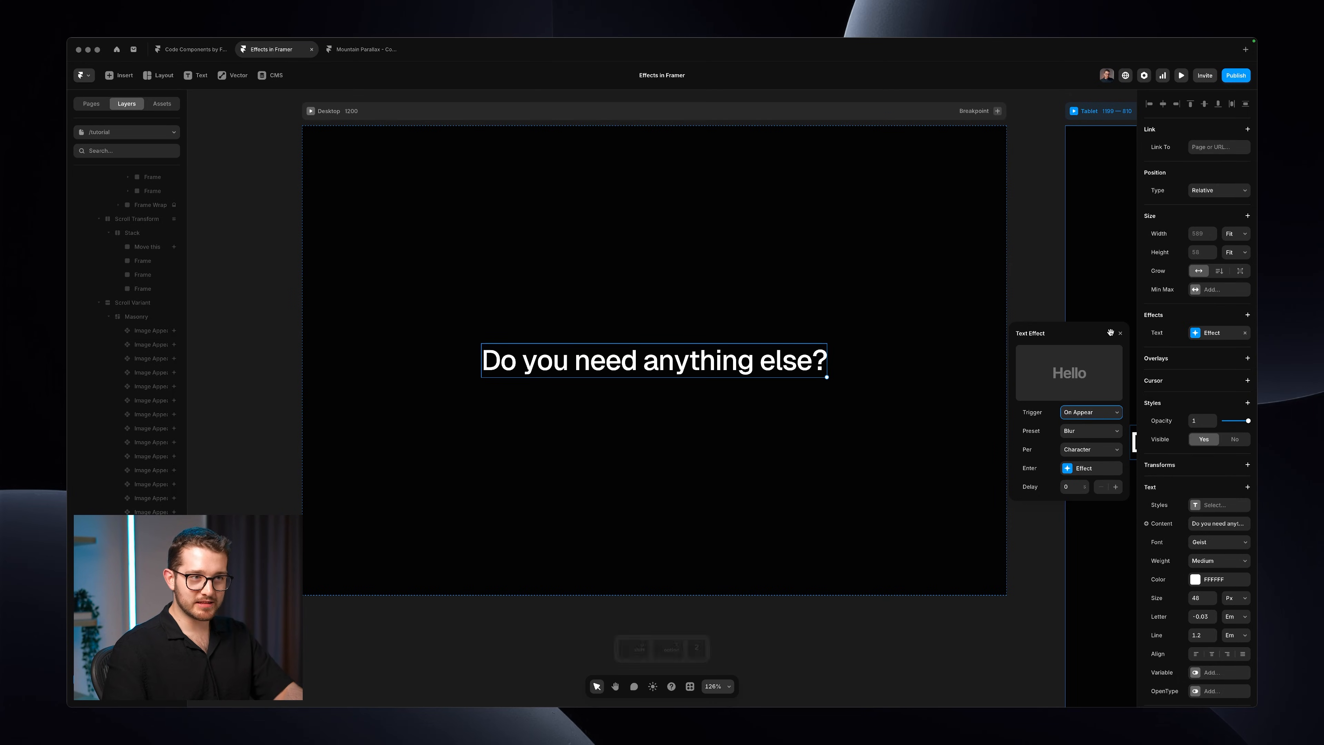
Step: Preview the heading's Text effect, and return to the canvas
{"action": "left_click", "coordinate": [1120, 334]}
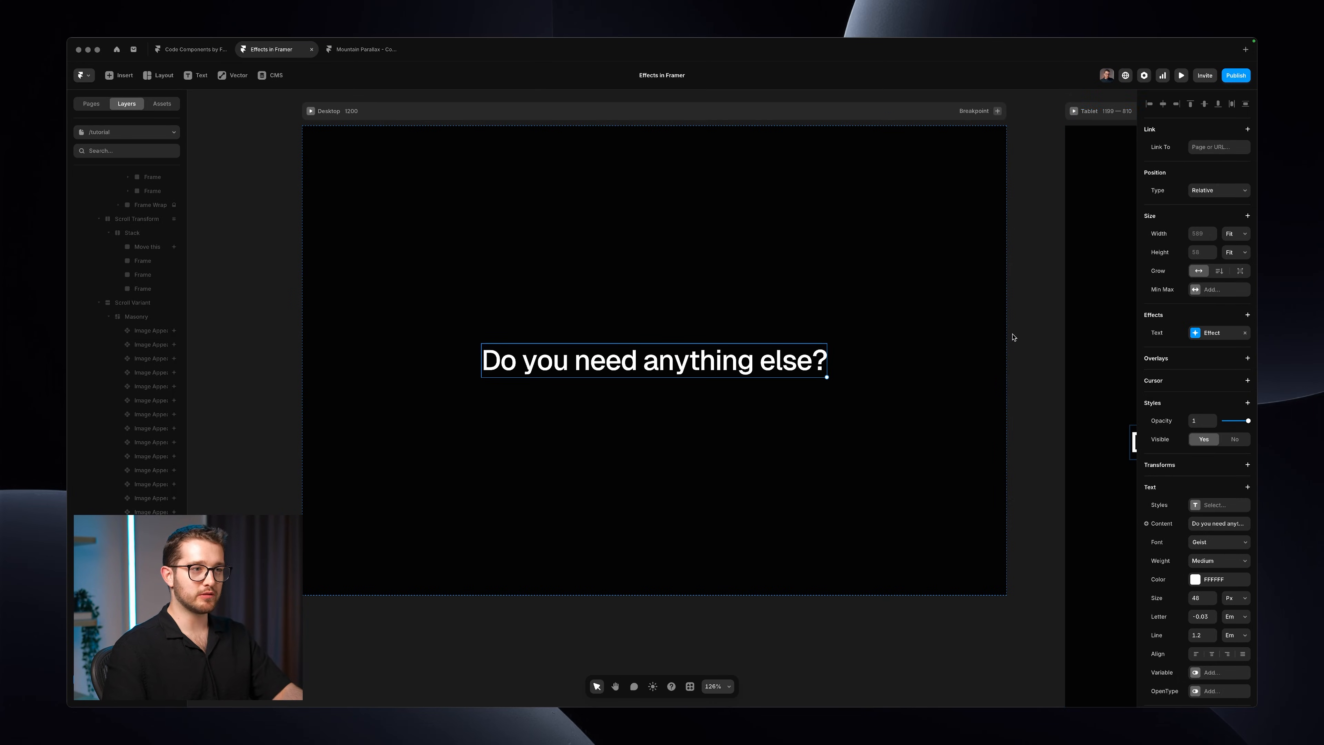
{"action": "key", "text": "super+p"}
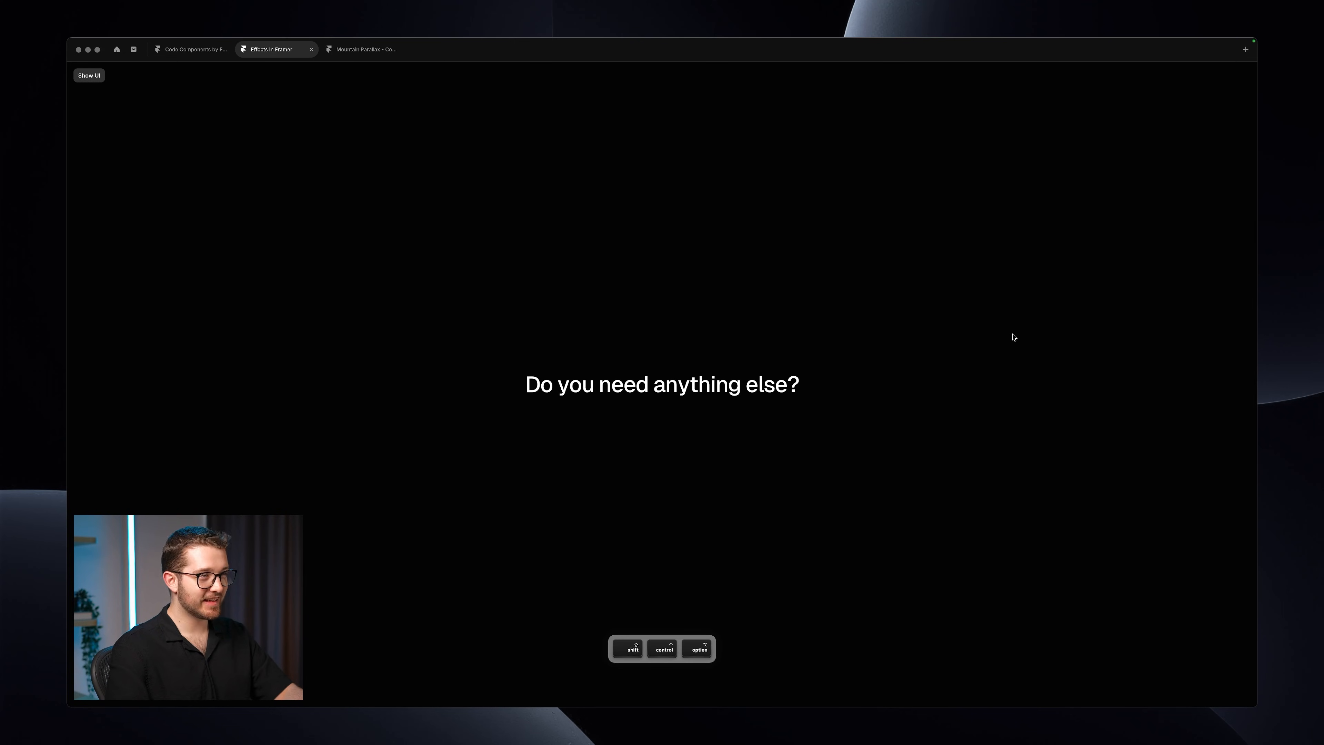
{"action": "key", "text": "alt+shift+1"}
{"action": "key", "text": "Escape"}
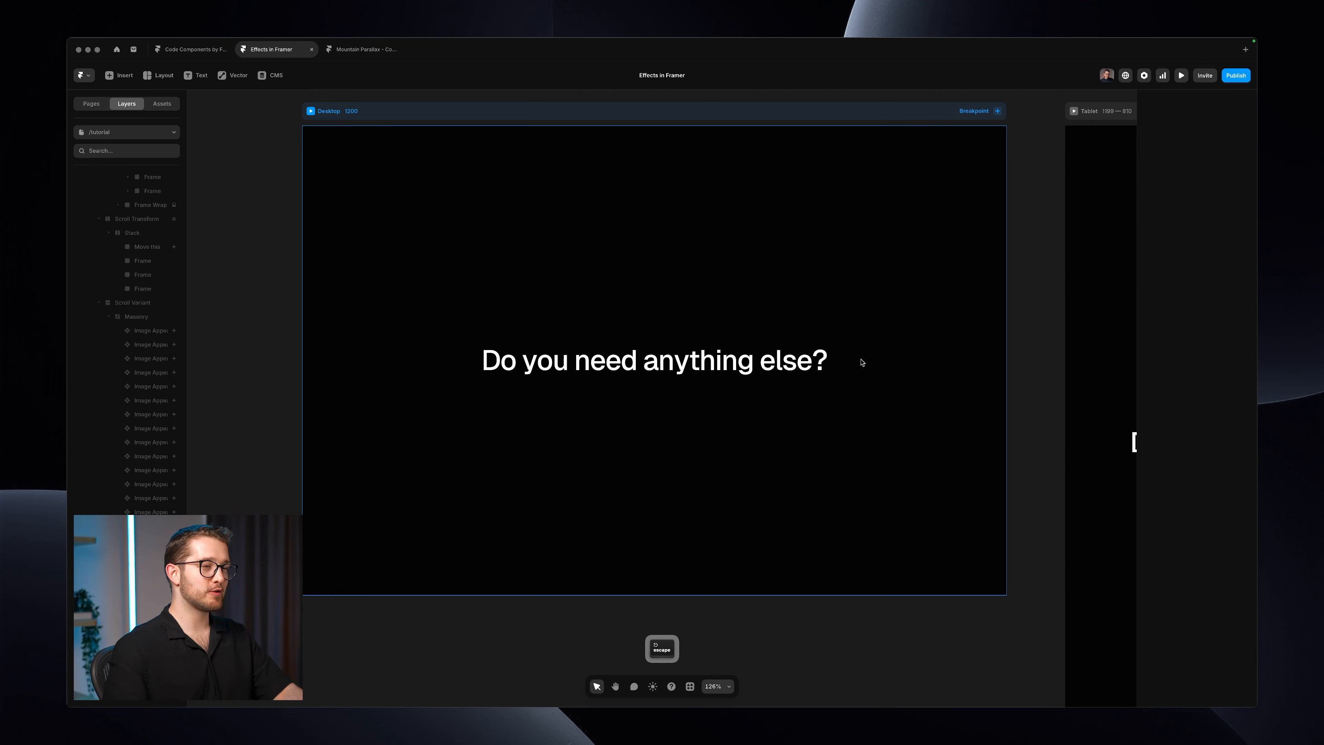
Step: Set the "Do you need anything else?" heading's Text effect to animate per word
{"action": "left_click", "coordinate": [782, 355], "text": "super"}
{"action": "left_click", "coordinate": [1203, 335]}
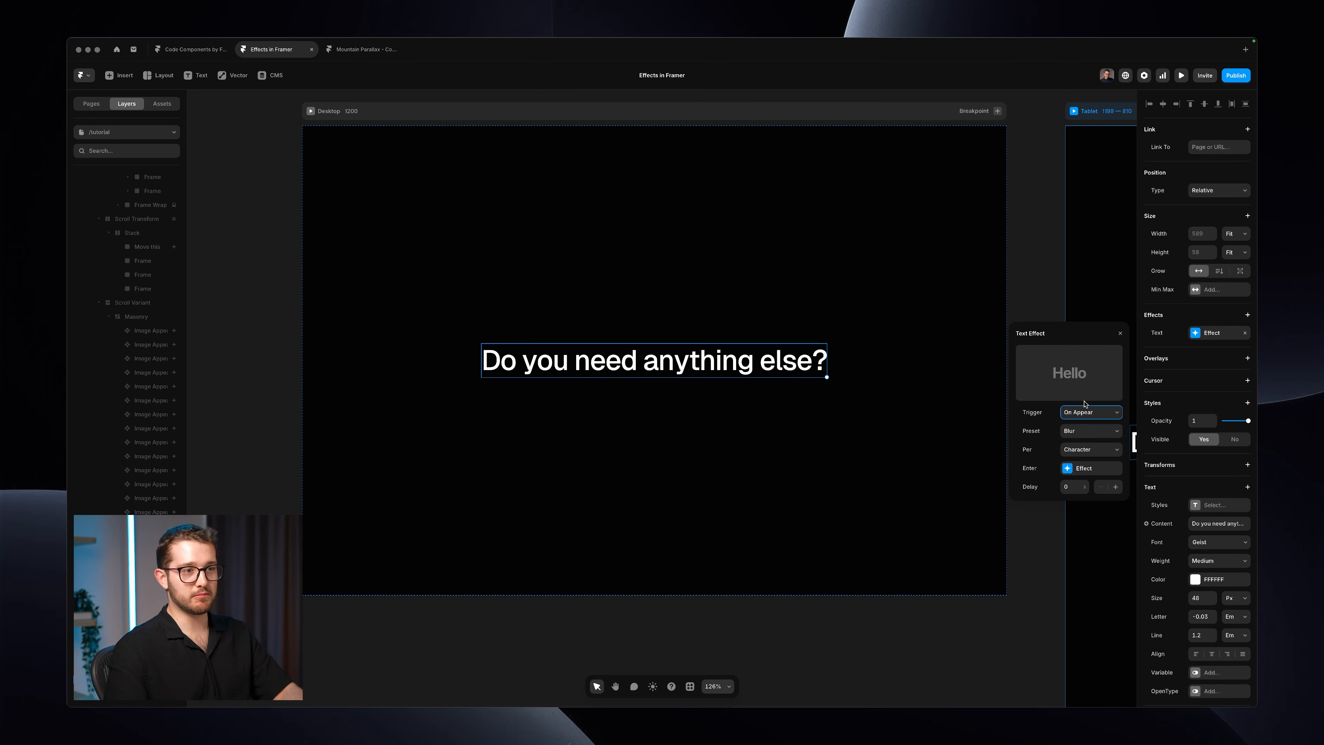
{"action": "left_click", "coordinate": [1085, 452]}
{"action": "left_click", "coordinate": [1084, 459]}
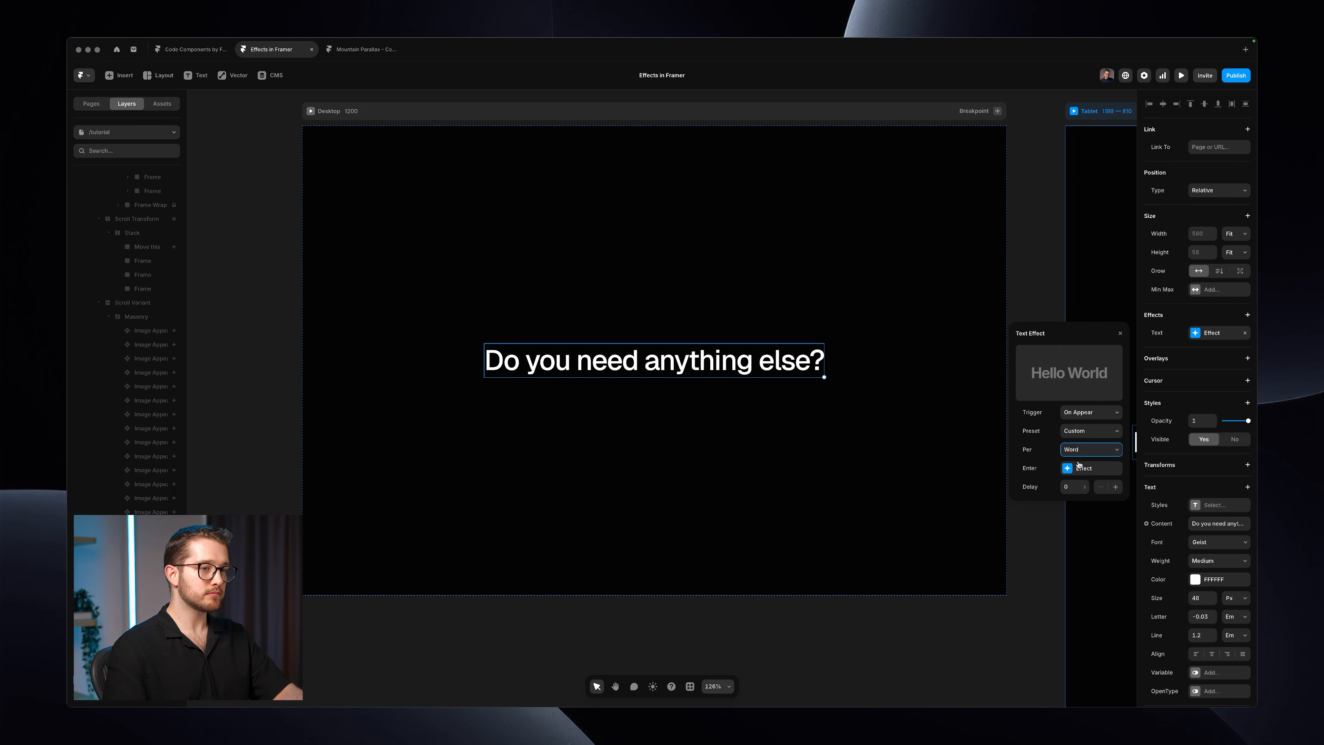
Step: Set the Text effect's enter scale to 1.1 and its blur to 4
{"action": "left_click", "coordinate": [1079, 466]}
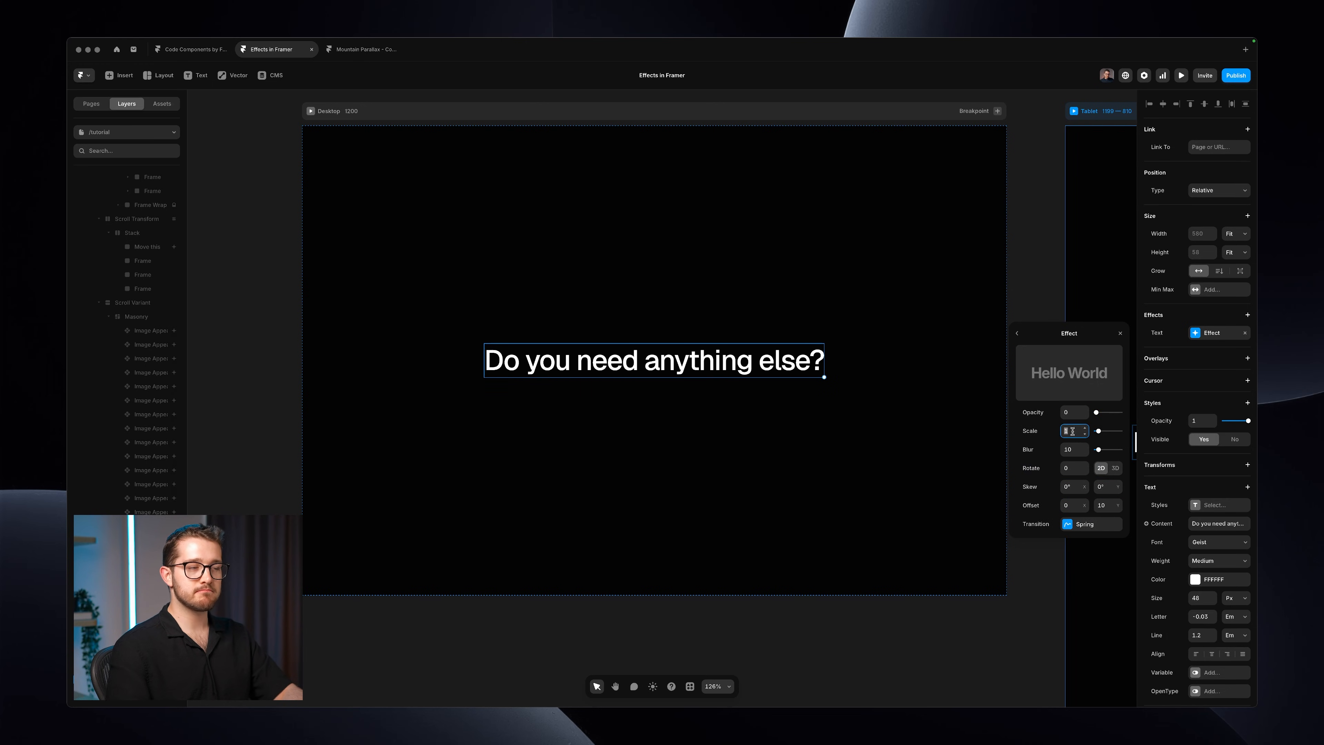
{"action": "key", "text": "Up"}
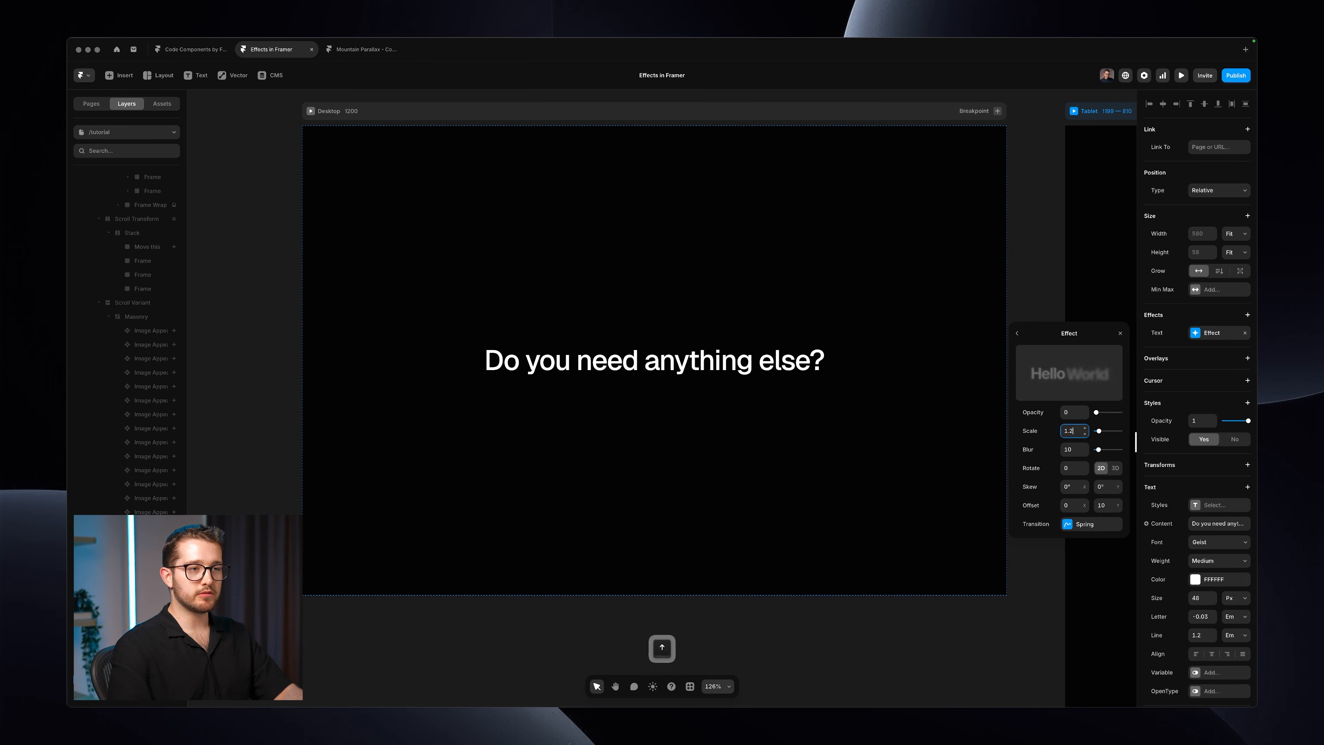
{"action": "key", "text": "Down"}
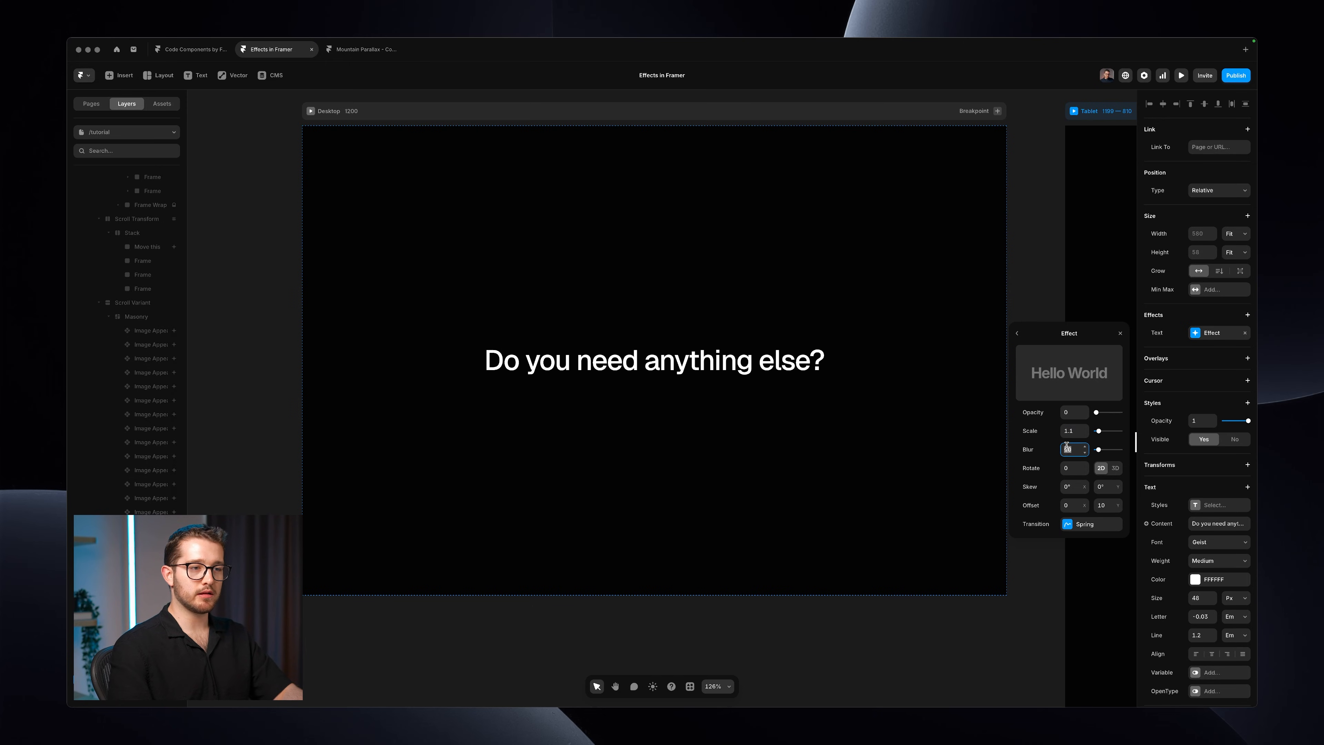
{"action": "key", "text": "Down"}
{"action": "key", "text": "Down"}
Step: Set the enter effect's offset to 20 on both axes and its rotation to -5
{"action": "left_click_drag", "start_coordinate": [1086, 505], "coordinate": [1086, 499]}
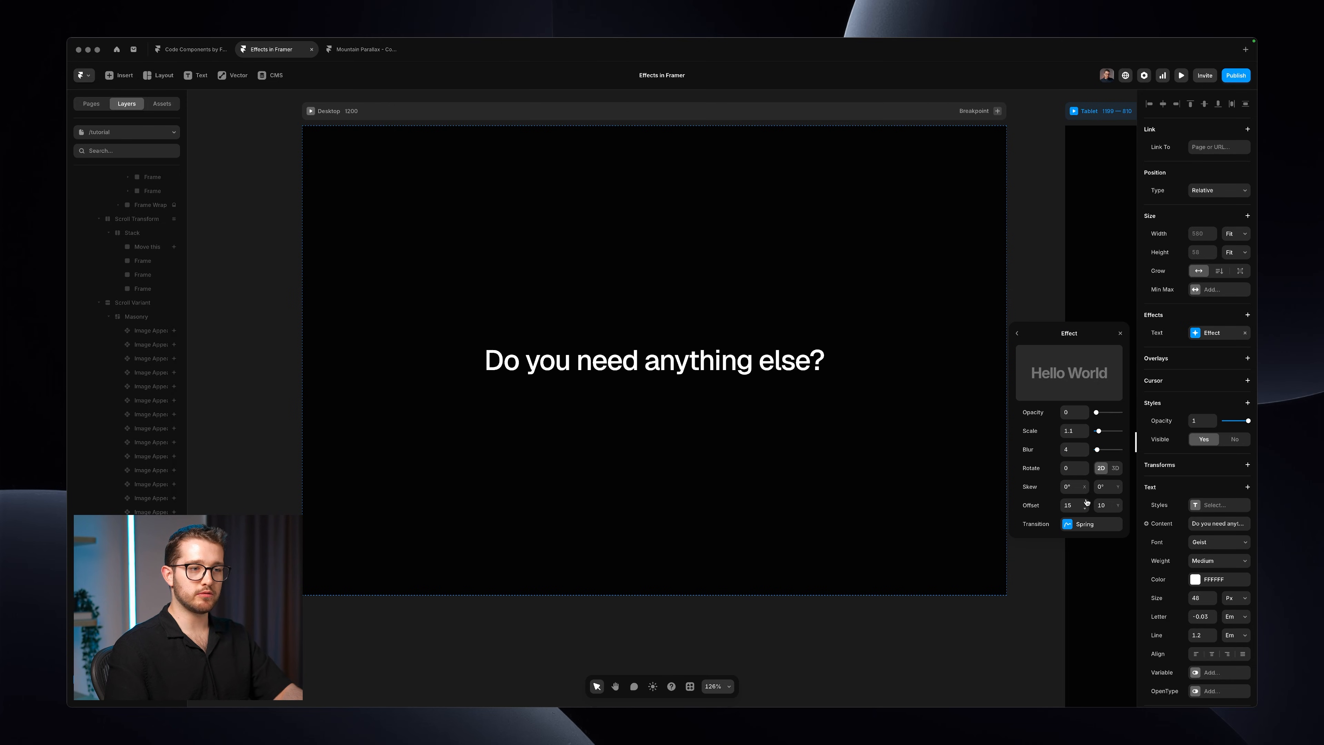
{"action": "left_click", "coordinate": [1096, 506]}
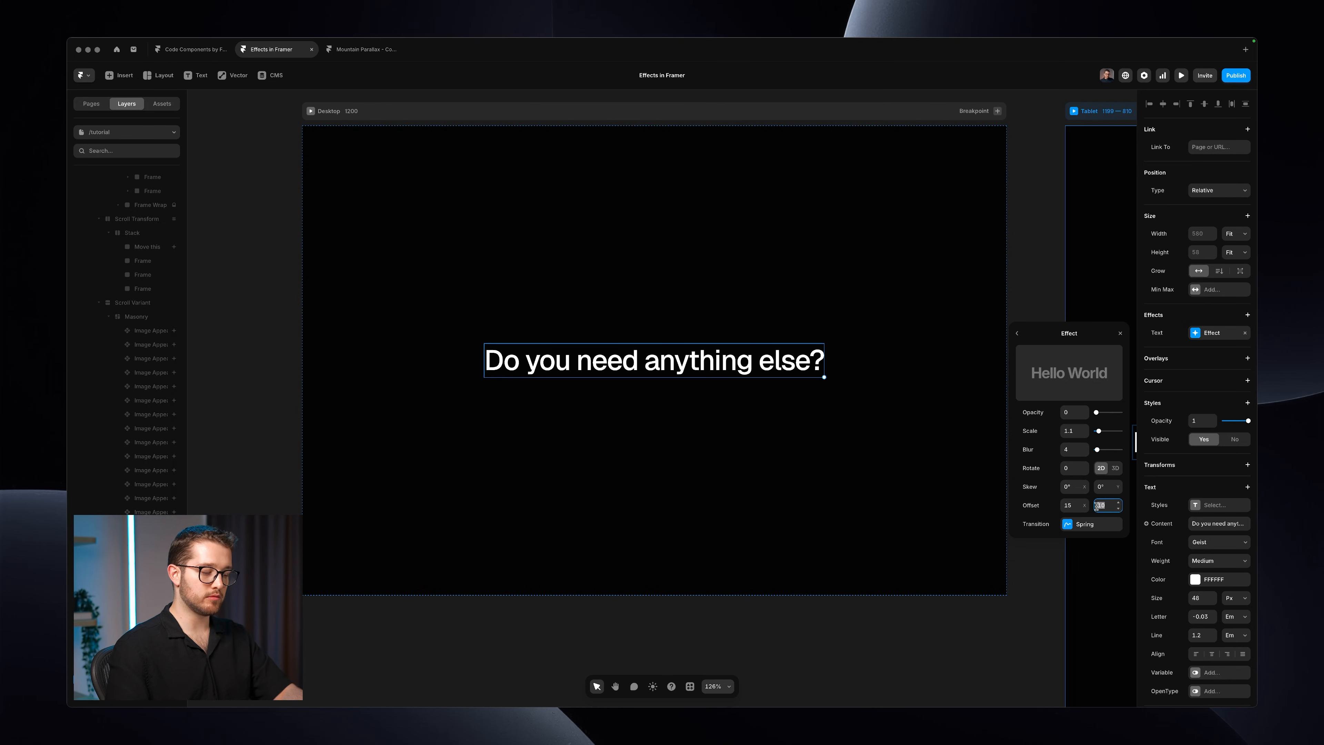
{"action": "type", "text": "20"}
{"action": "key", "text": "Return"}
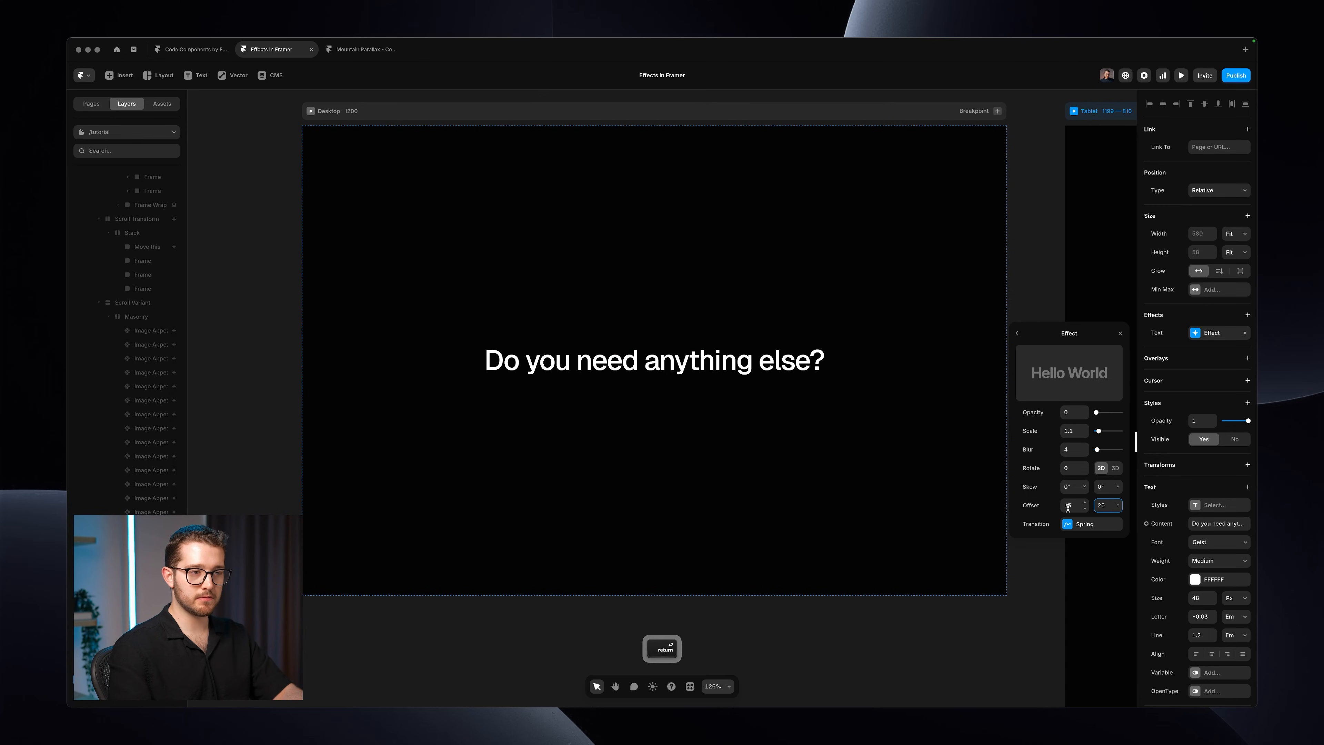
{"action": "left_click", "coordinate": [1068, 505]}
{"action": "type", "text": "20"}
{"action": "key", "text": "Return"}
{"action": "left_click_drag", "start_coordinate": [1086, 471], "coordinate": [1086, 473]}
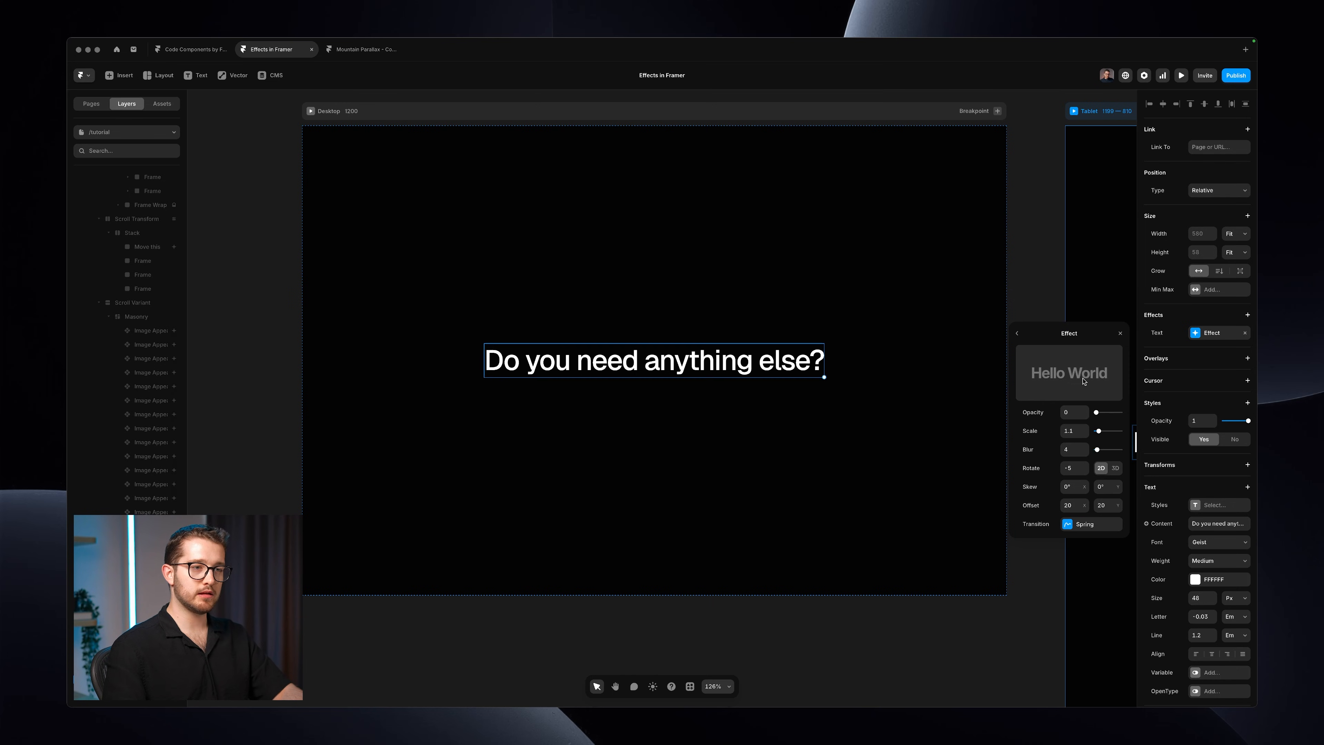
Step: Set the enter effect's spring transition time to 0.6 s and edit its delay
{"action": "left_click", "coordinate": [1091, 524]}
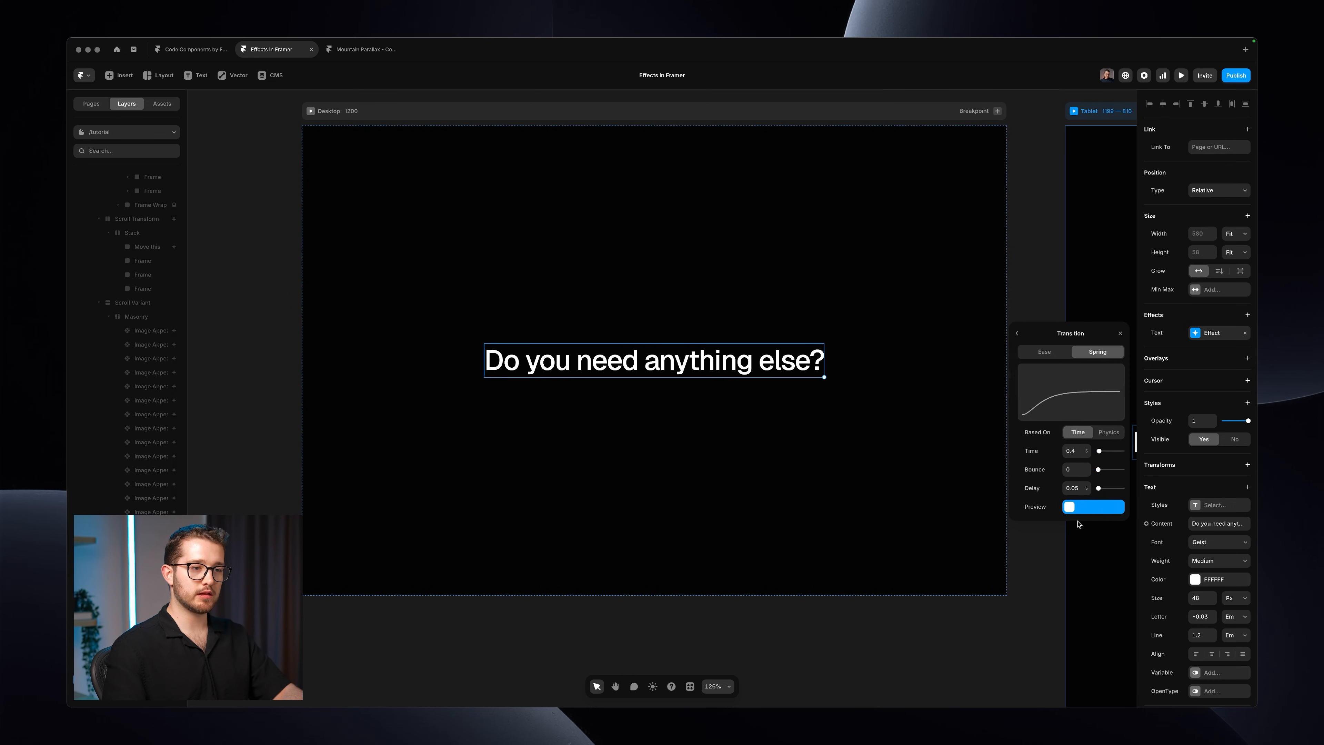
{"action": "left_click", "coordinate": [1074, 447]}
{"action": "left_click", "coordinate": [1084, 453]}
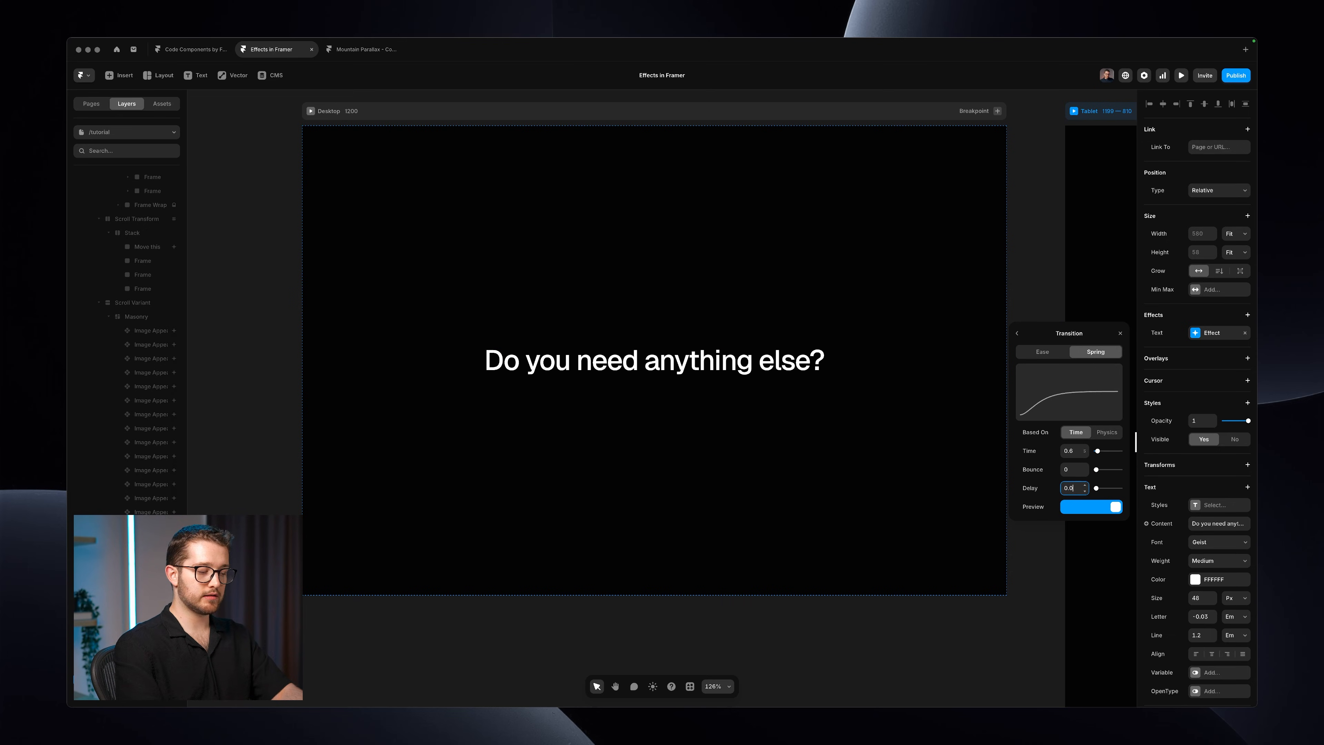
{"action": "left_click", "coordinate": [1014, 332]}
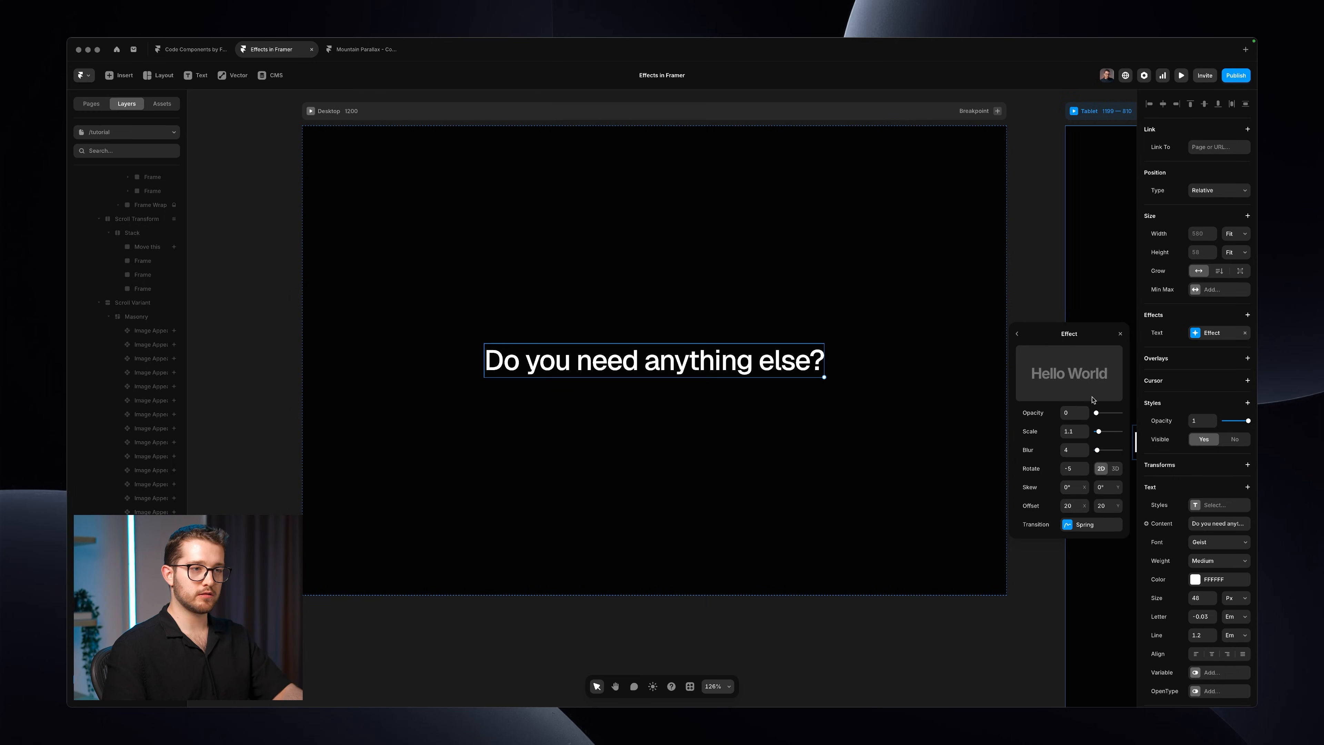
Step: Set the enter effect's rotation to -4, and replay the heading's word animation in the preview
{"action": "left_click", "coordinate": [1085, 466]}
{"action": "left_click", "coordinate": [1085, 467]}
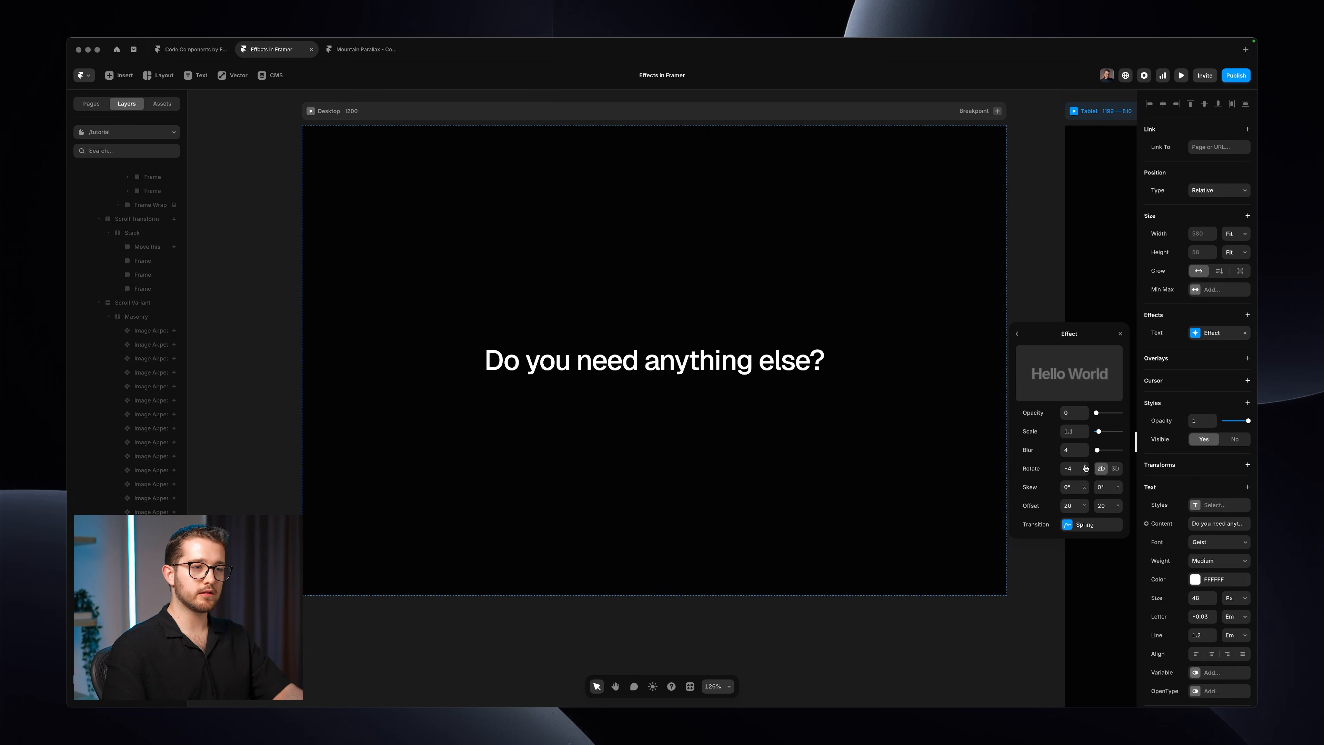
{"action": "left_click", "coordinate": [1056, 246]}
{"action": "key", "text": "super+backslash"}
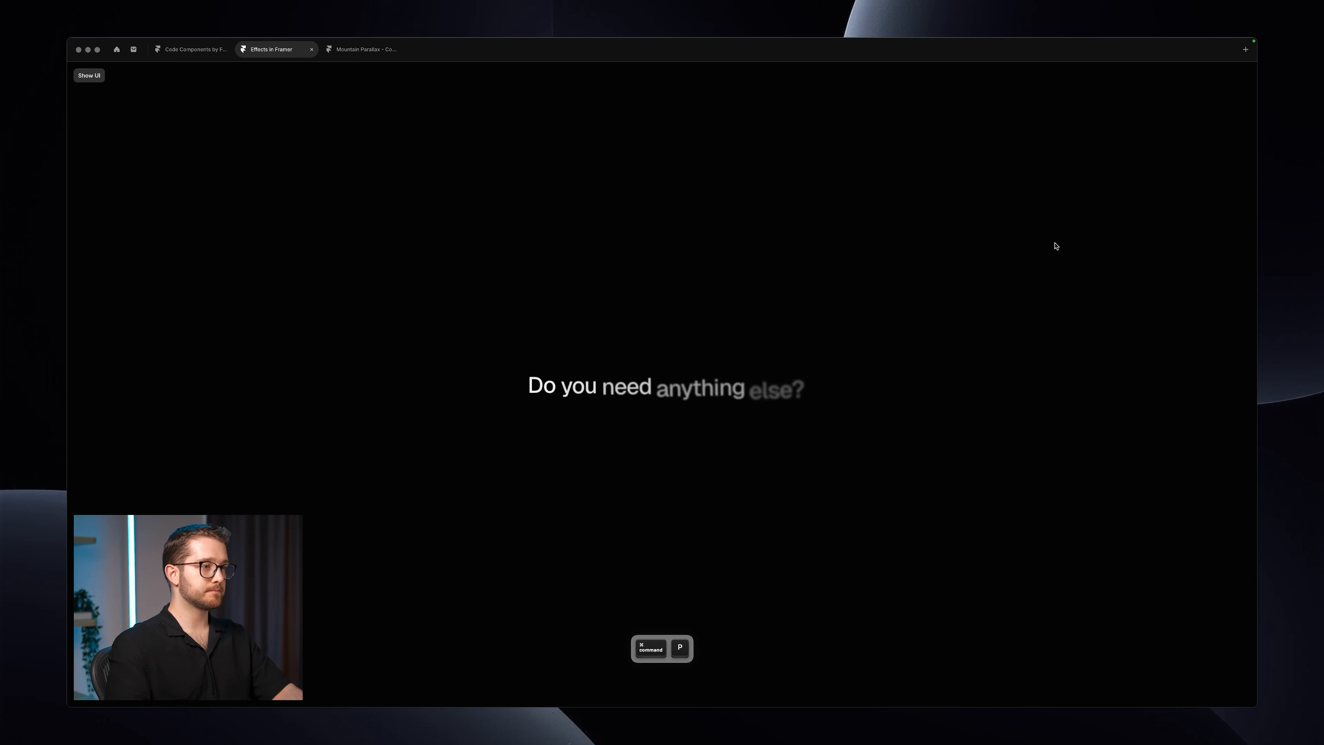
{"action": "key", "text": "super+r"}
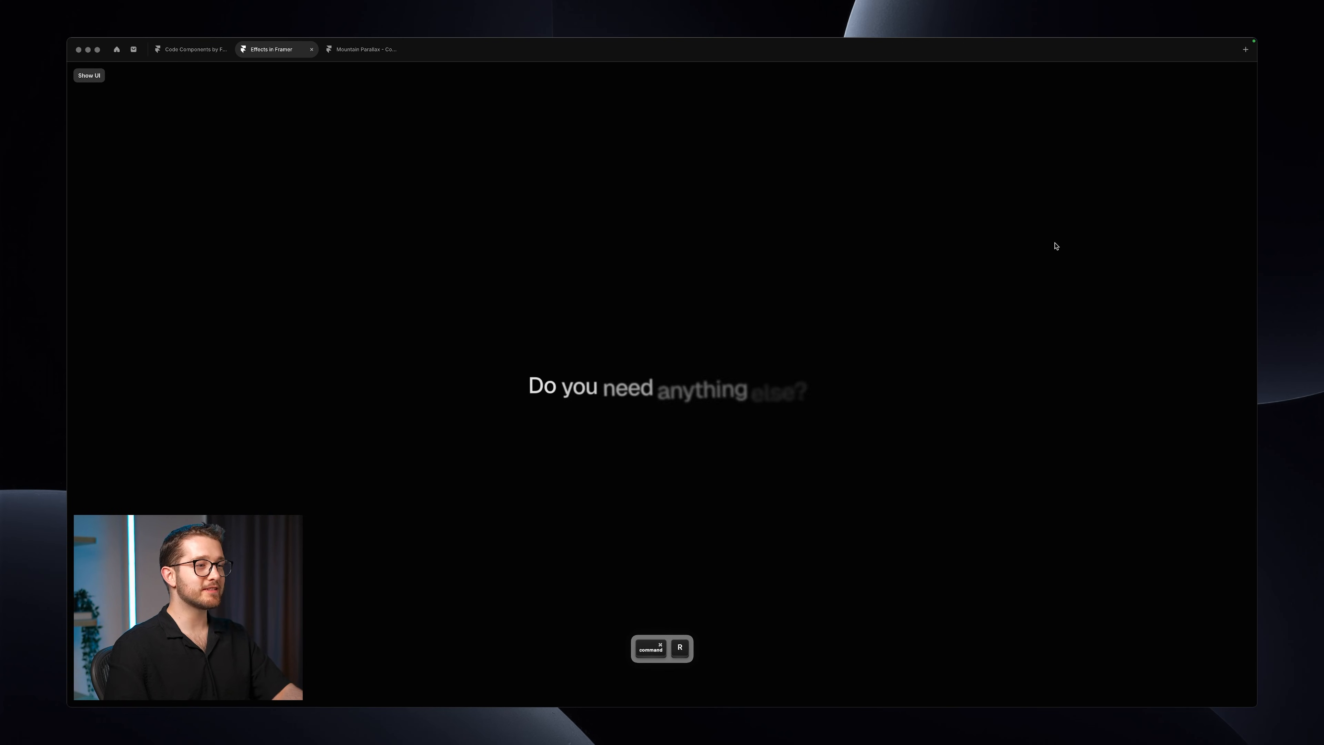
{"action": "key", "text": "Escape"}
Step: Select the section that contains the "Do you need anything else?" heading in the Desktop breakpoint
{"action": "left_click", "coordinate": [773, 353], "text": "super"}
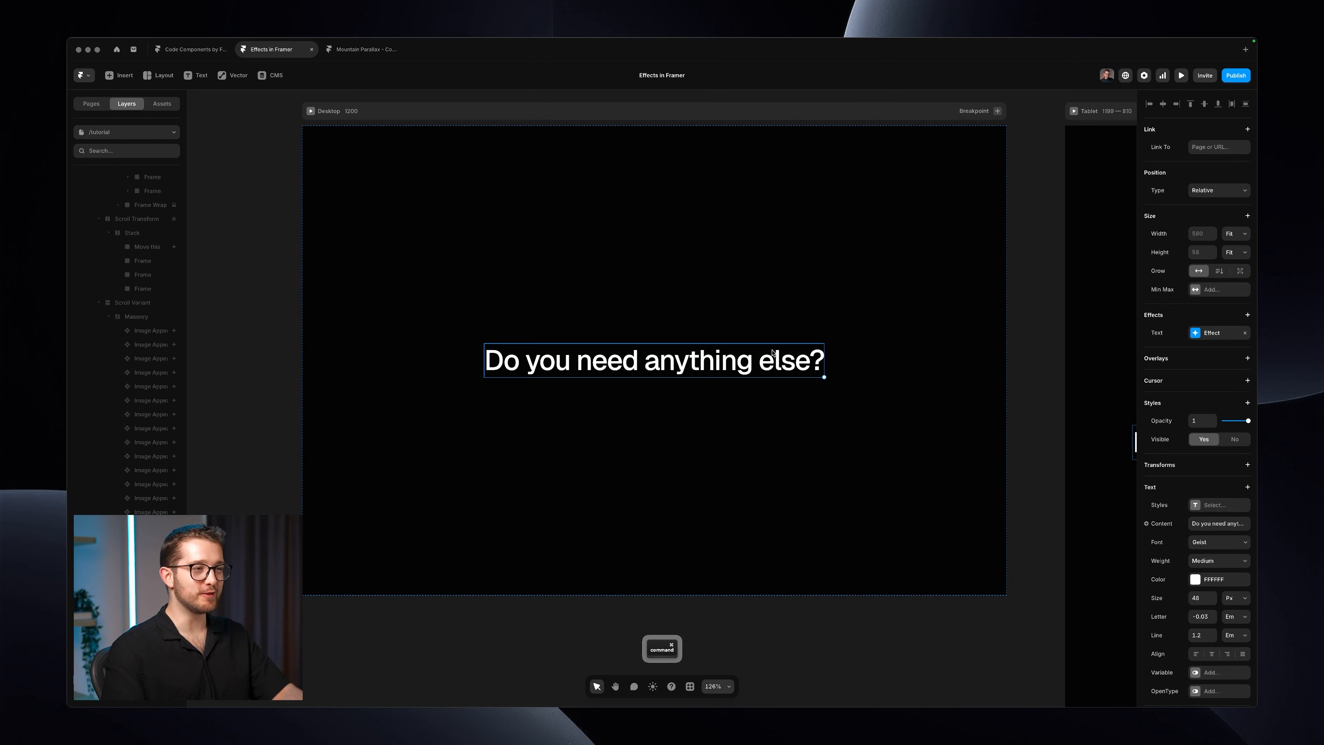
{"action": "key", "text": "shift+Return"}
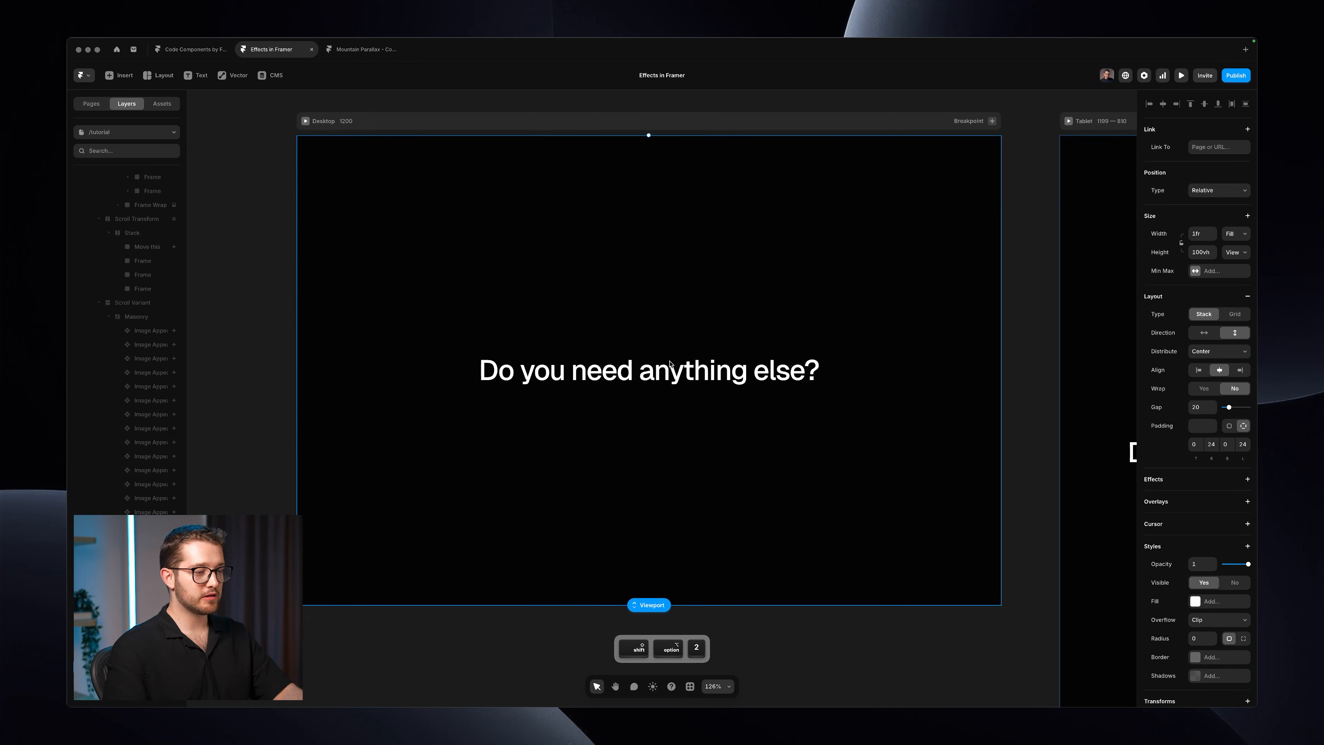
{"action": "scroll", "coordinate": [775, 361], "scroll_direction": "down", "scroll_amount": 5}
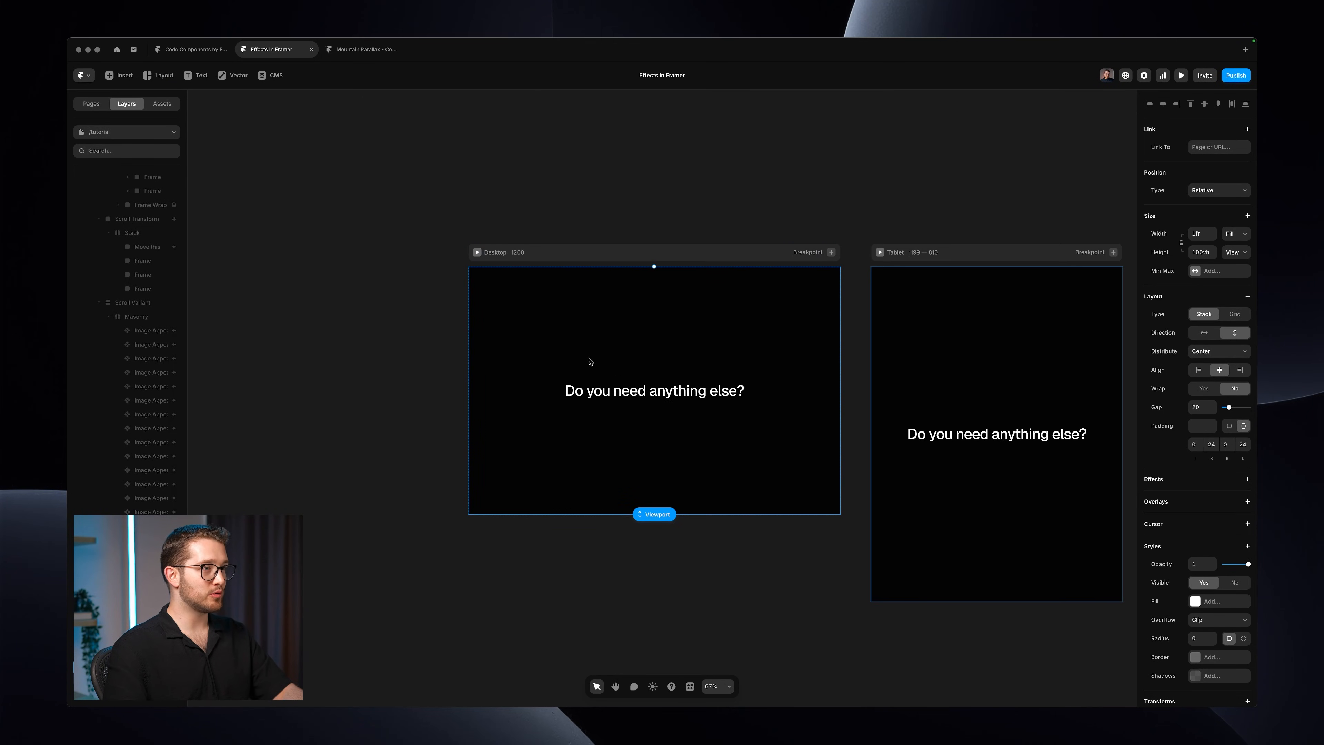